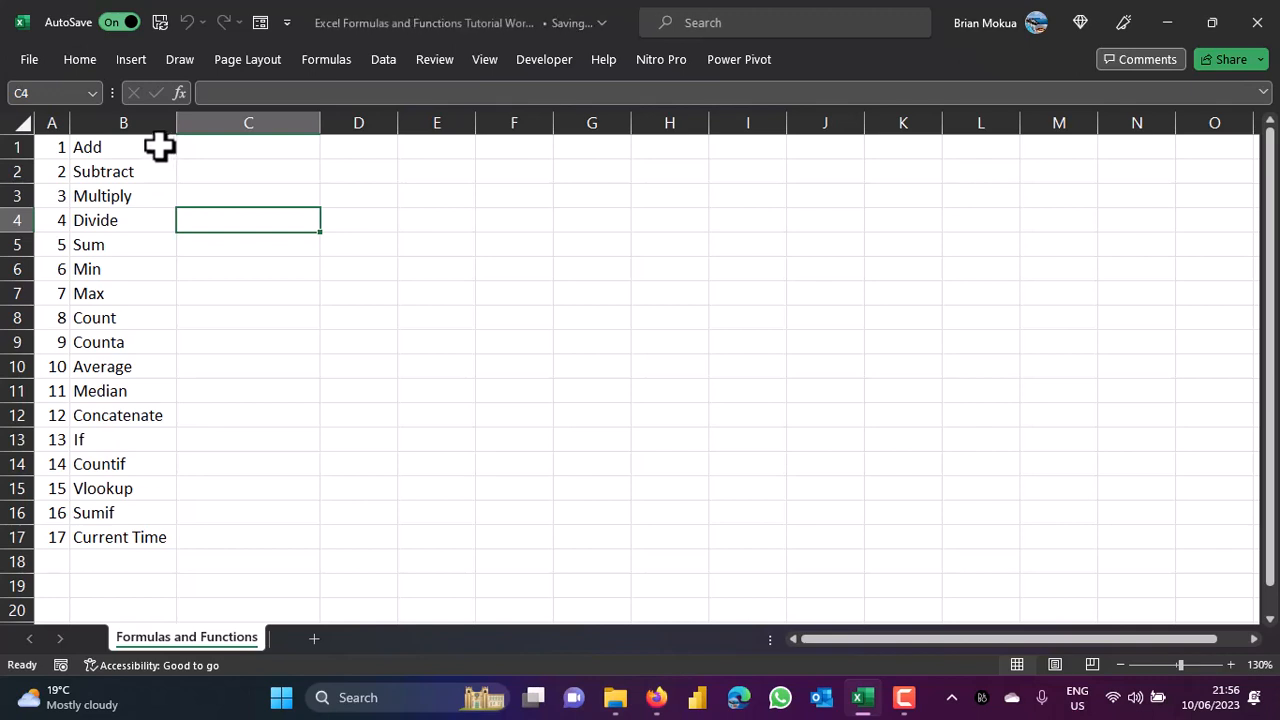
Select the operation names in column B, from Add through Divide and Sum through Current Time.
left_click_drag(162, 148, 162, 212)
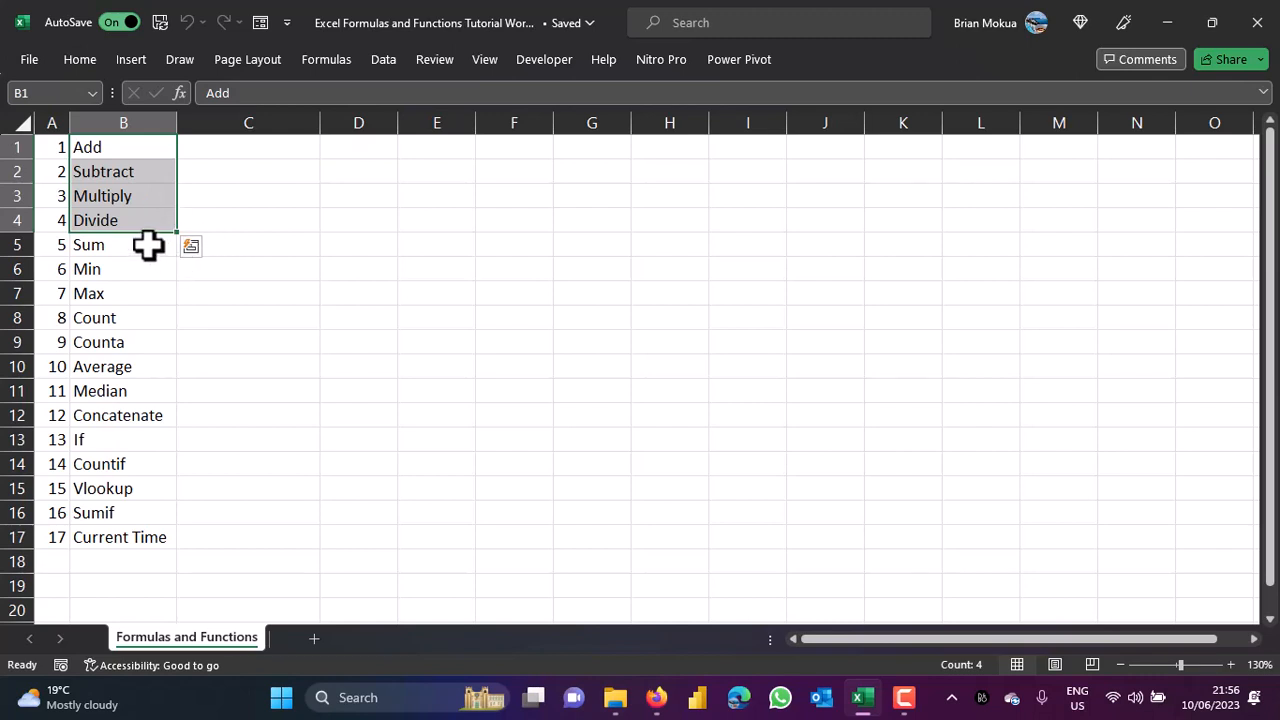
left_click(149, 245)
left_click_drag(149, 245, 160, 528)
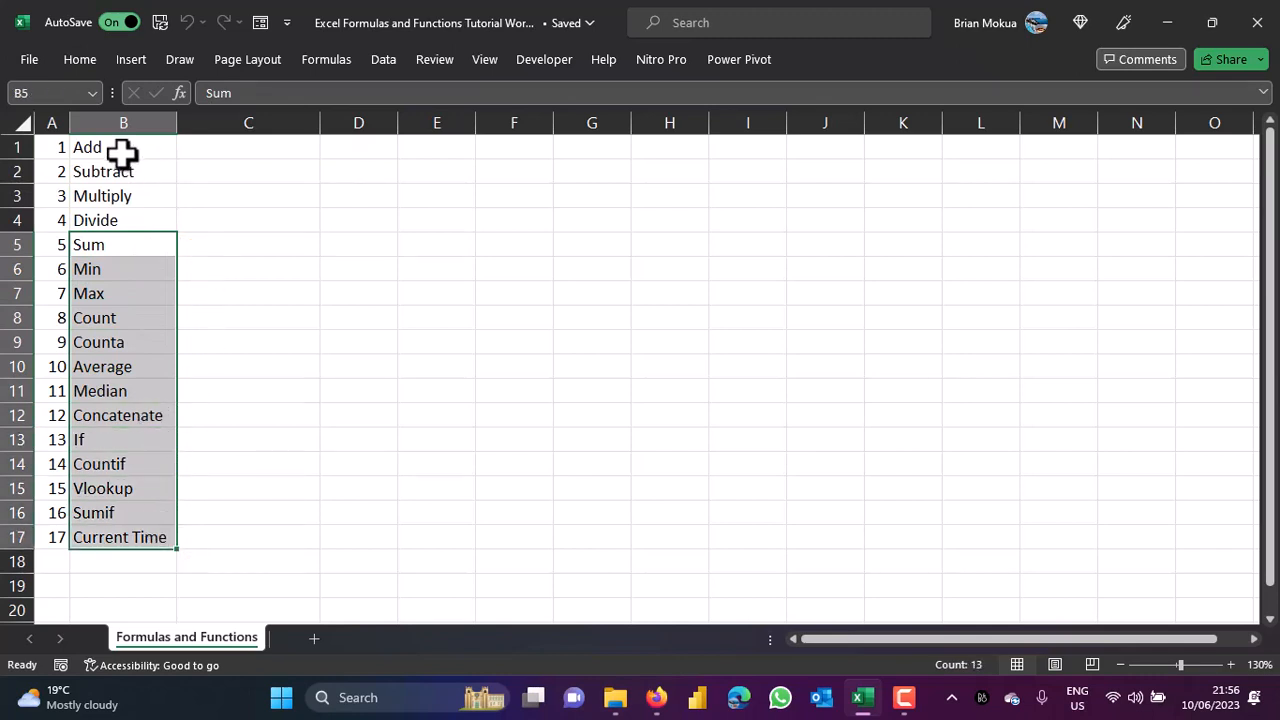
left_click_drag(120, 147, 126, 210)
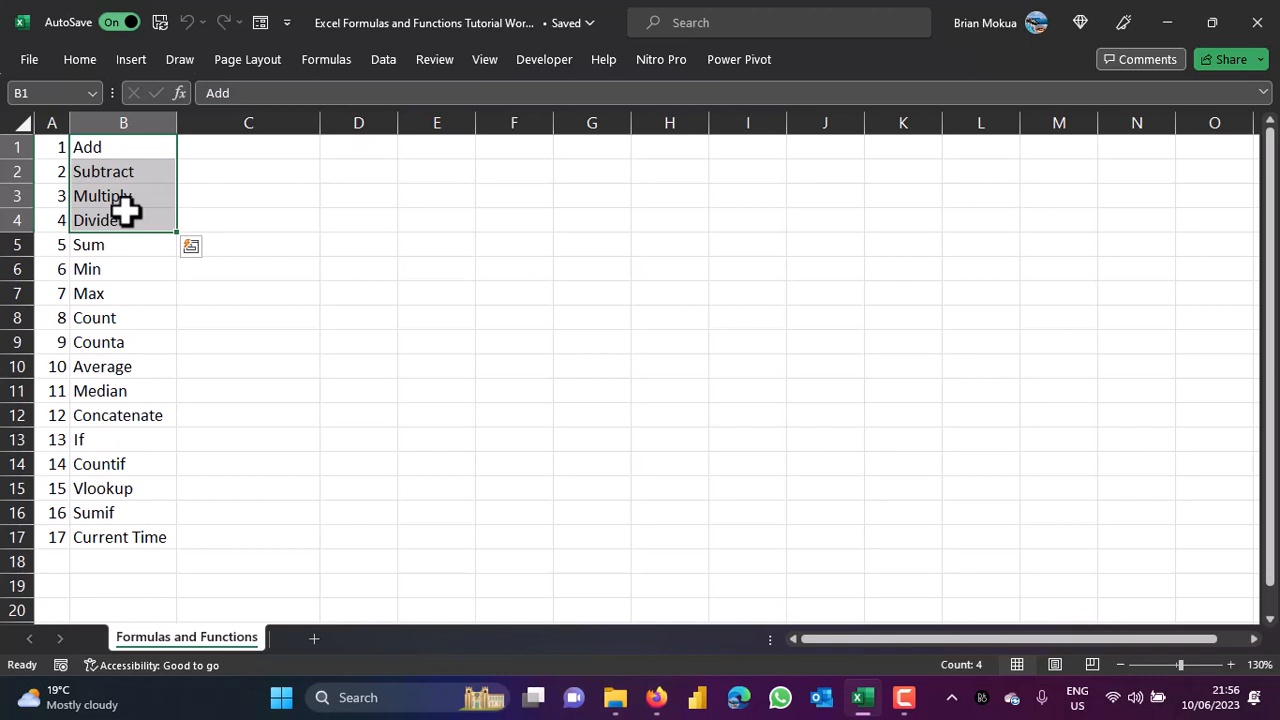
From empty cell C1, browse the Insert ribbon commands, then return to the Home commands.
left_click(251, 155)
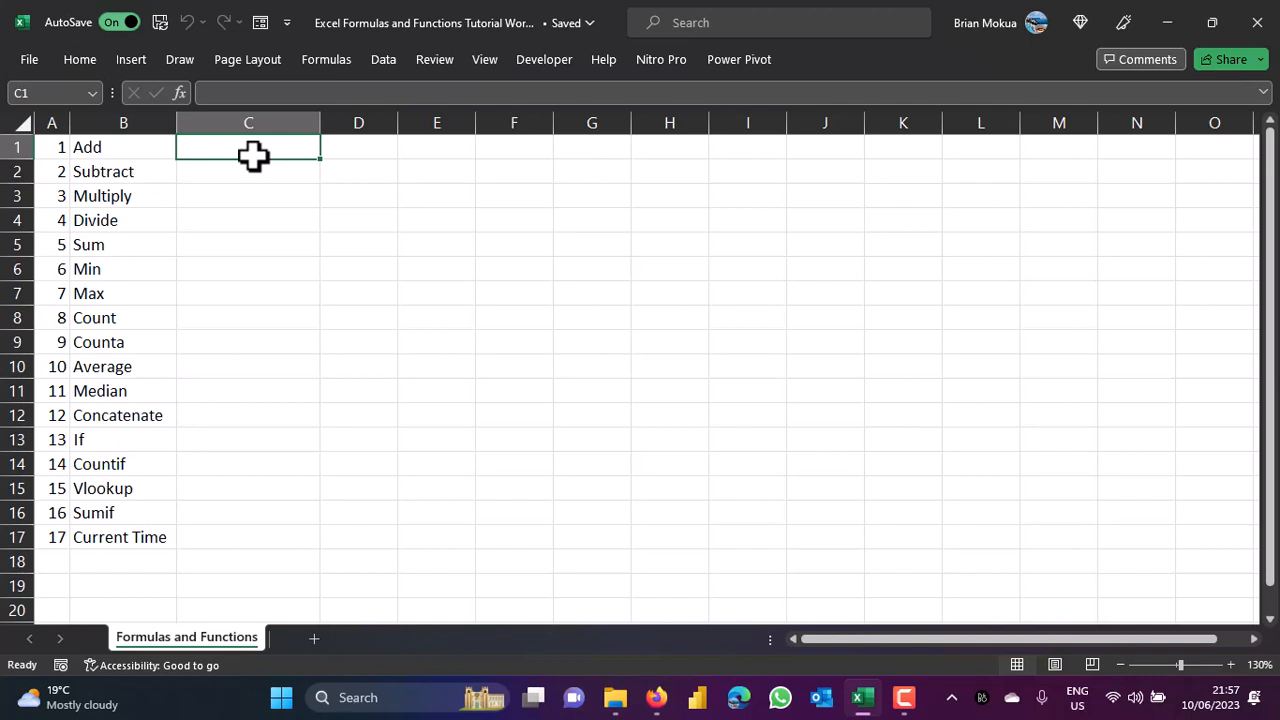
left_click(118, 56)
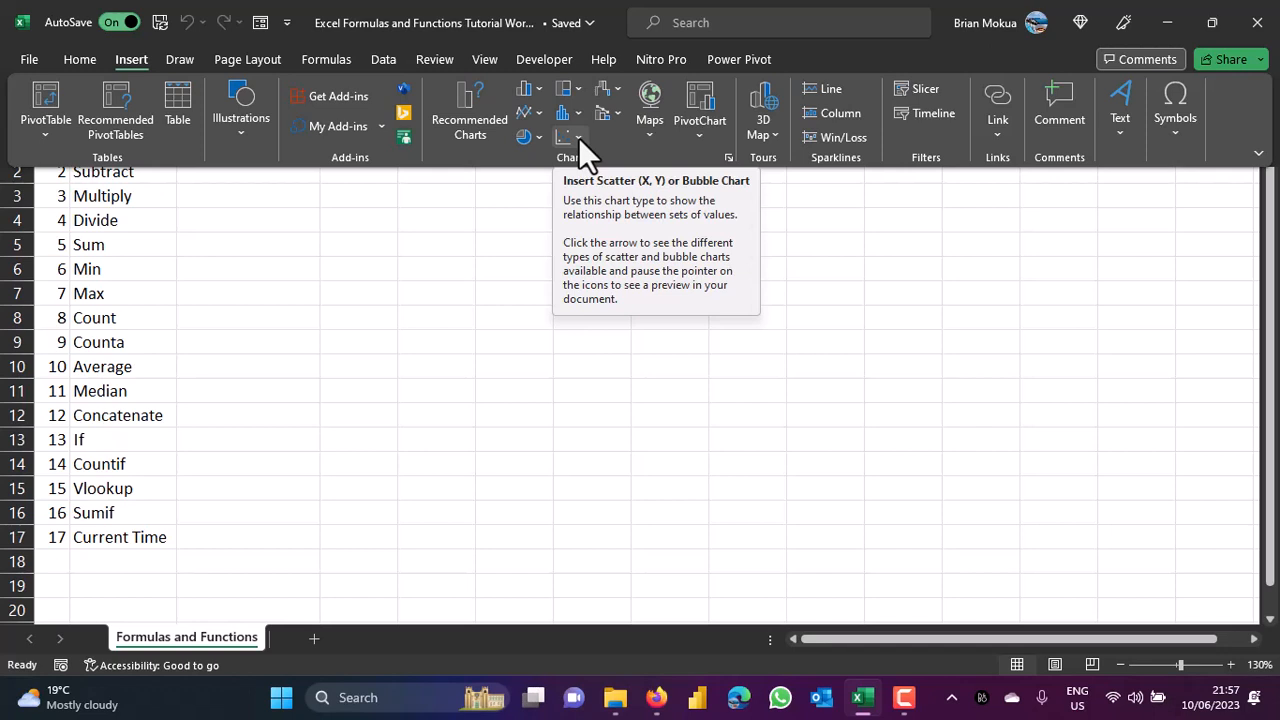
left_click(358, 230)
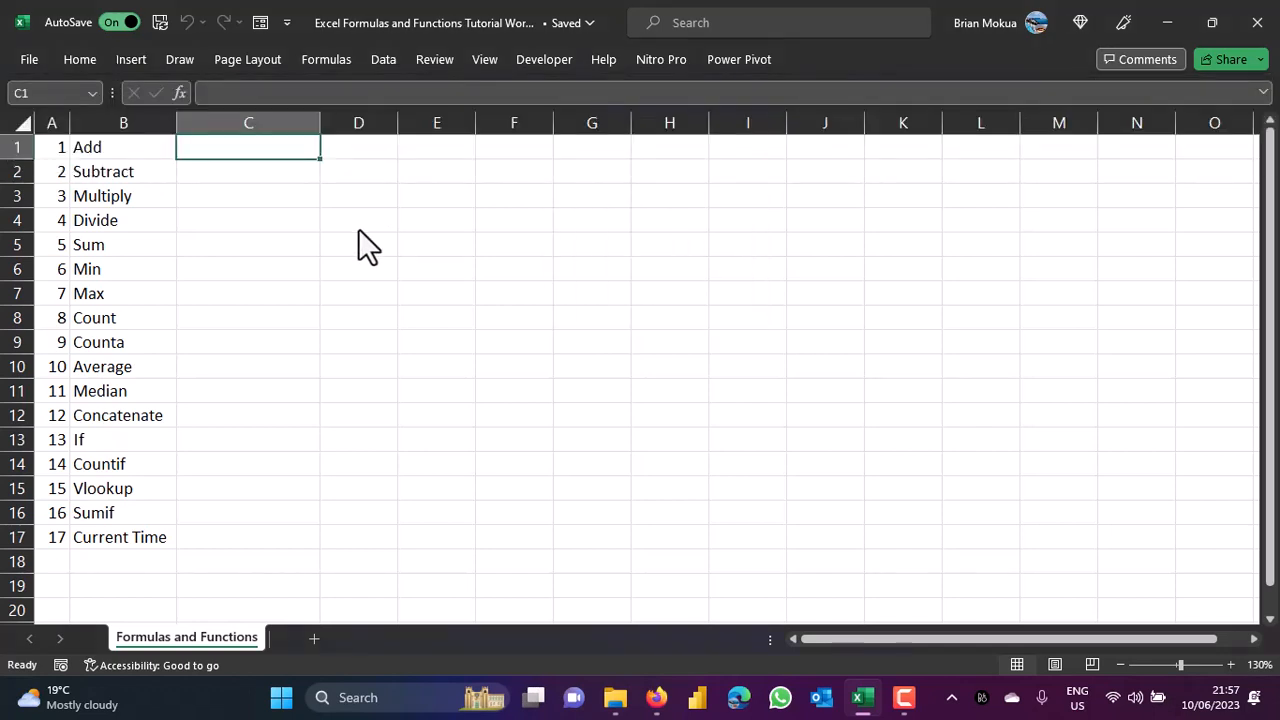
left_click(80, 60)
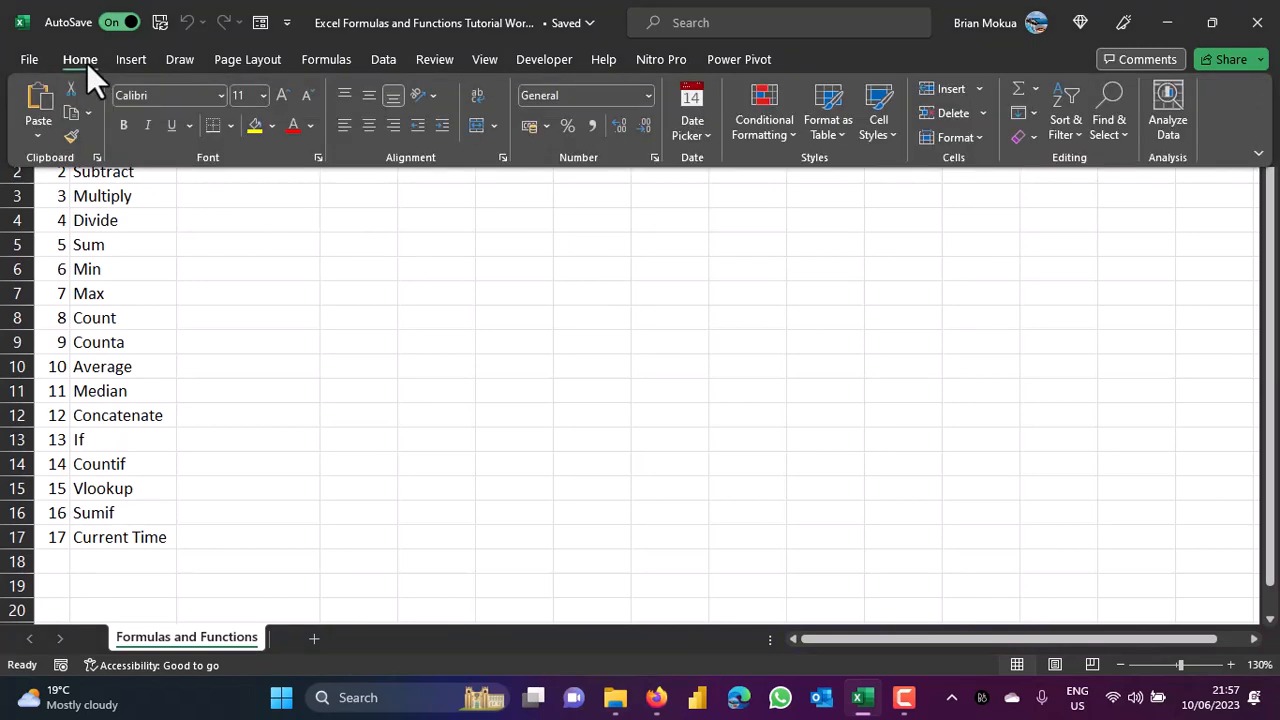
Search the online new-workbook templates for 'budget'.
left_click(30, 59)
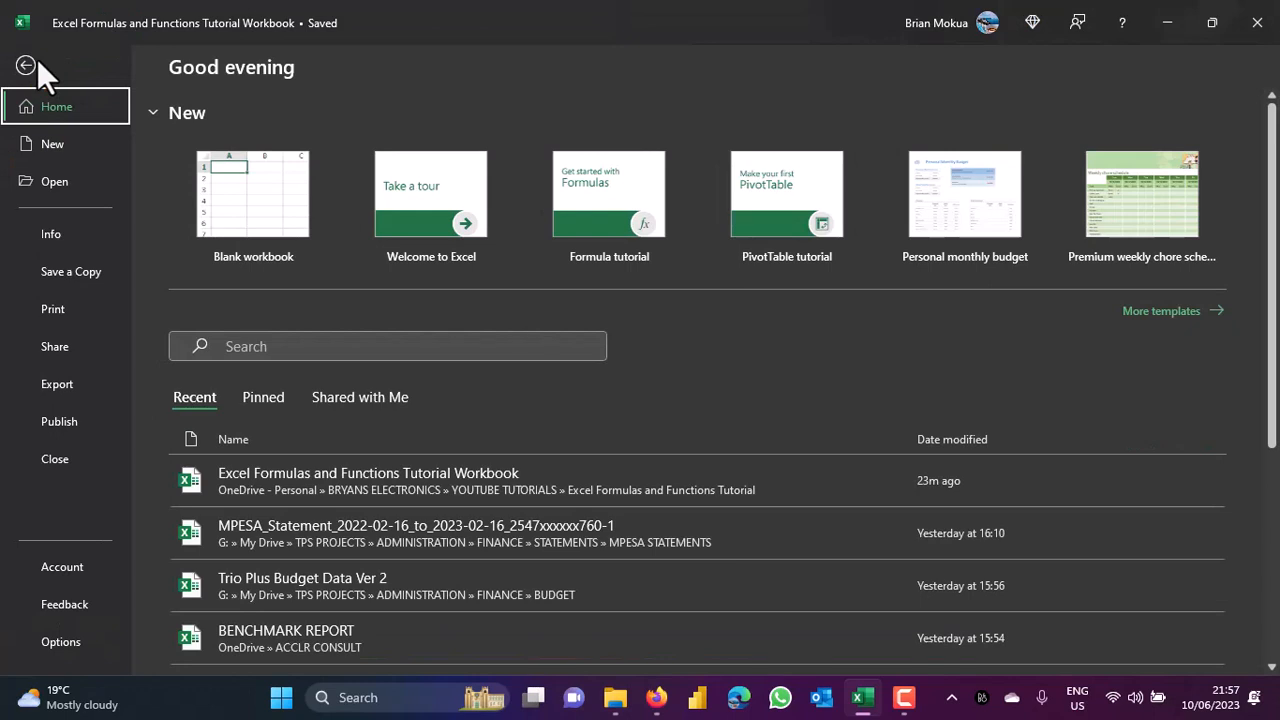
left_click(39, 152)
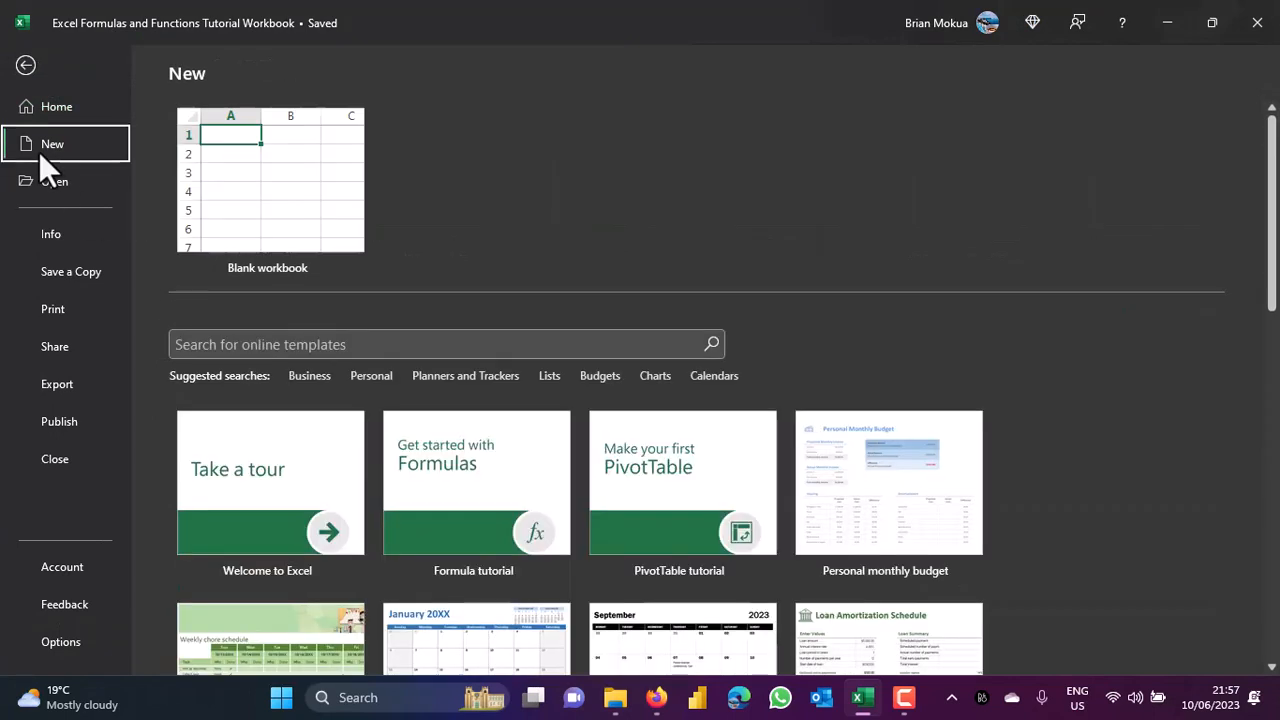
left_click(270, 352)
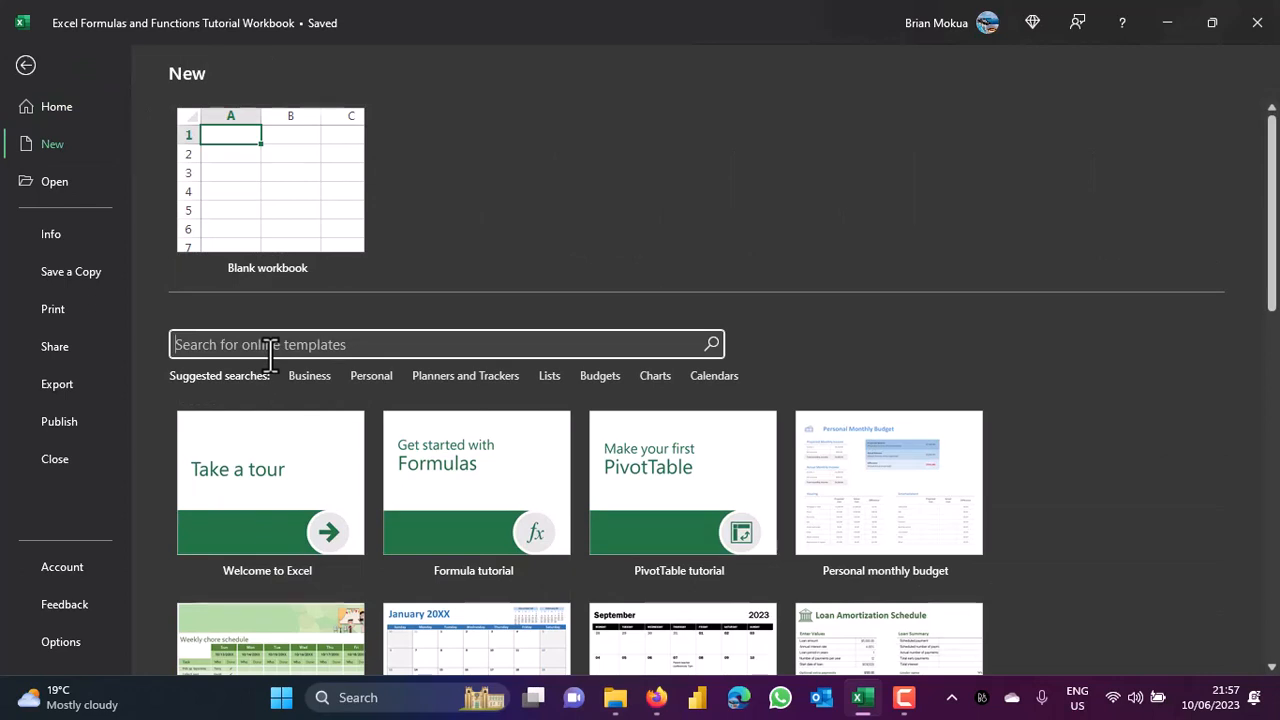
type("b")
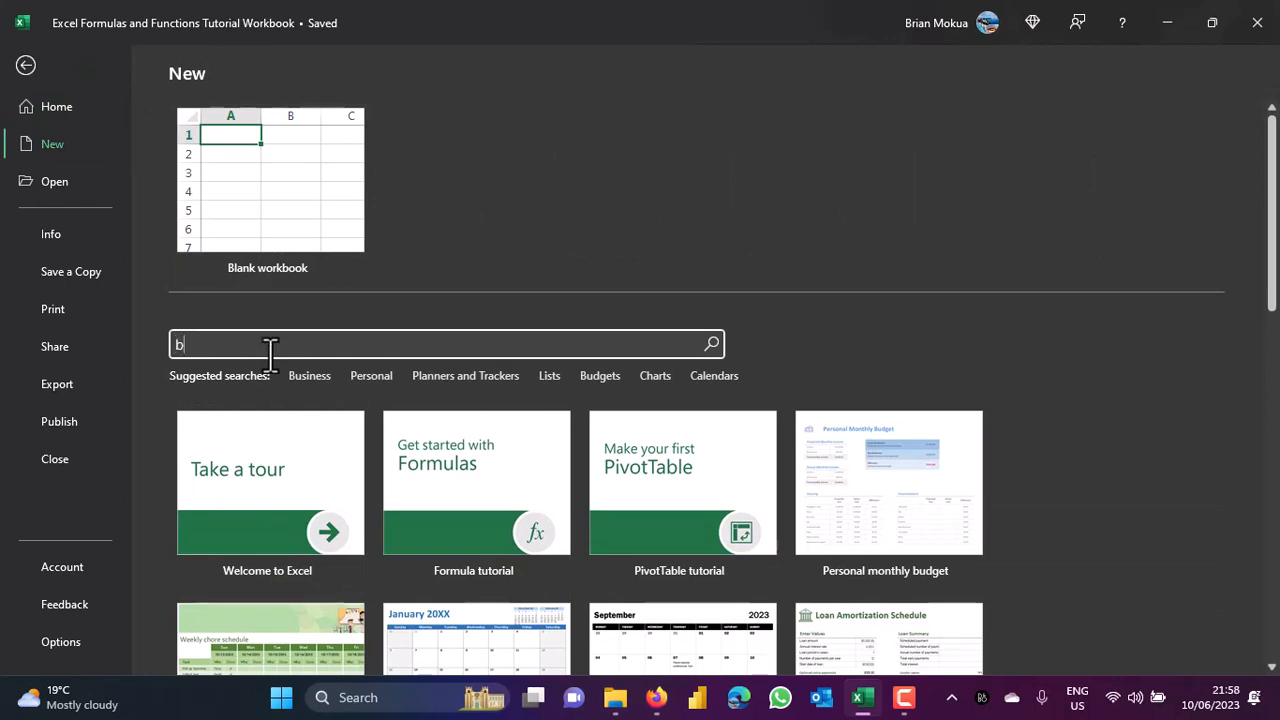
type("ud")
key("BackSpace")
type("g")
key("BackSpace")
type("dget")
left_click(709, 335)
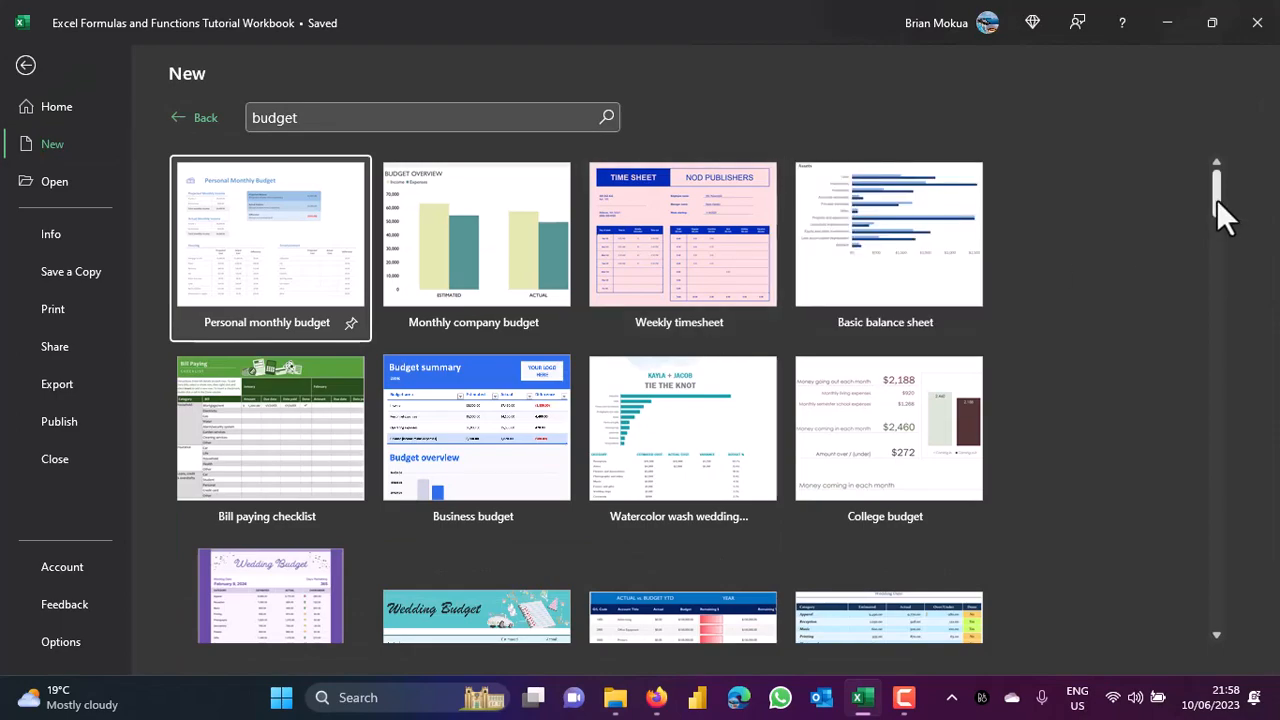
Scroll the budget template results, then leave the File view back to the worksheet.
left_click_drag(1217, 199, 1219, 164)
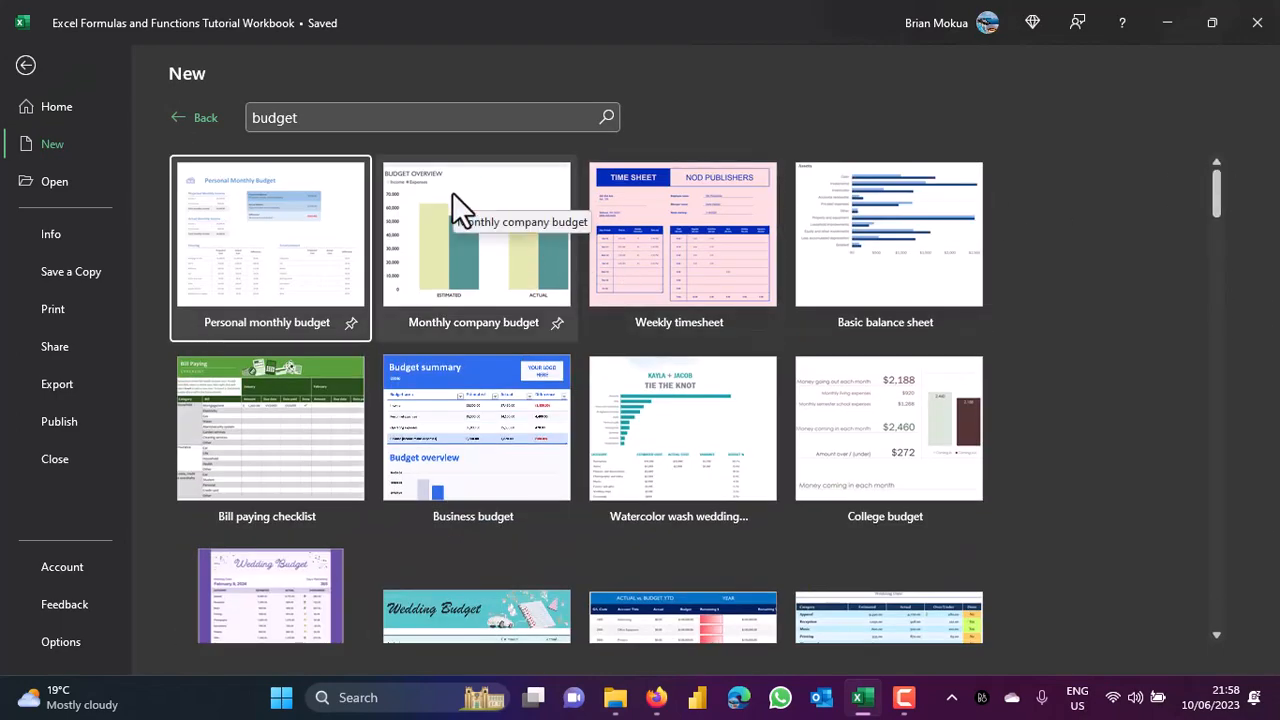
left_click(345, 118)
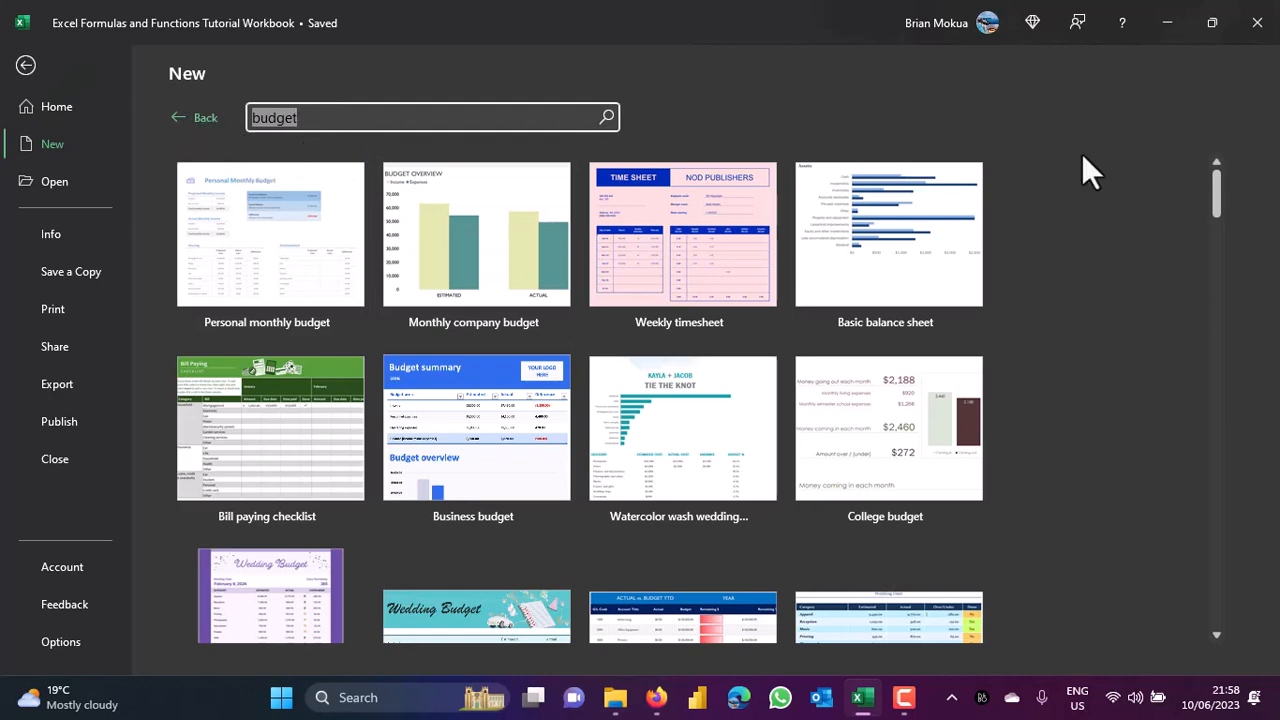
left_click_drag(1218, 168, 1207, 236)
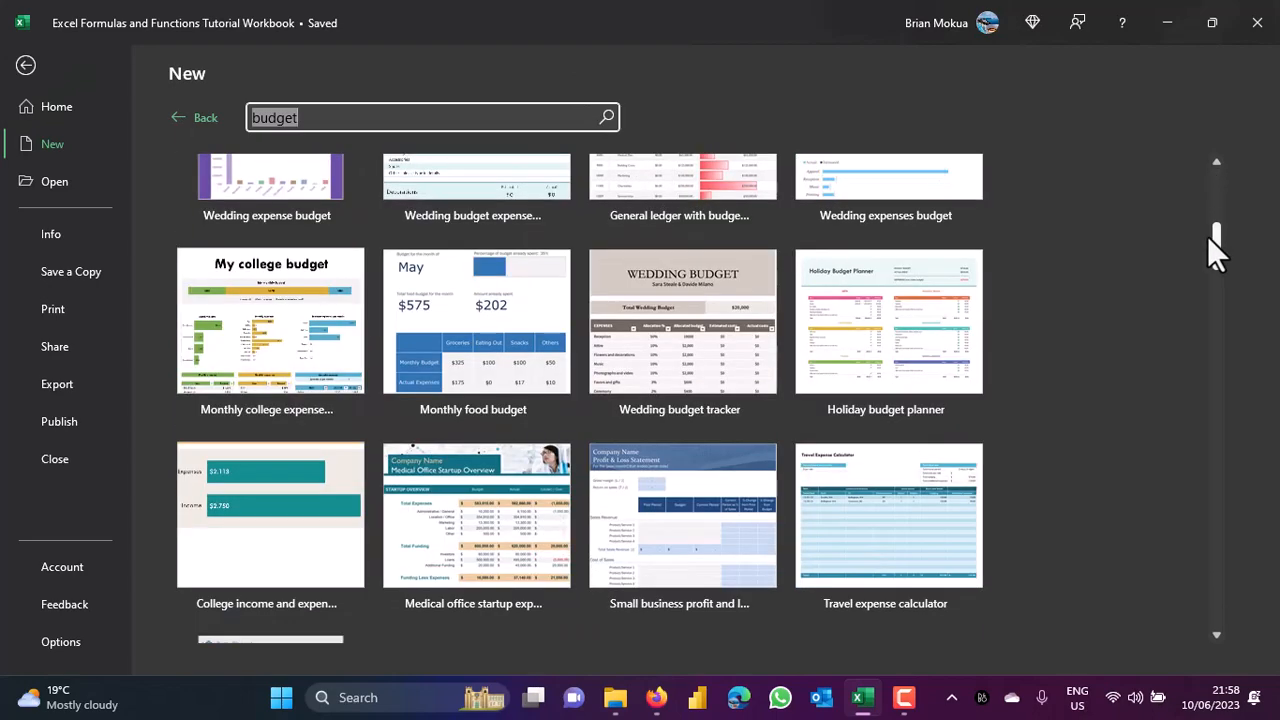
left_click(178, 119)
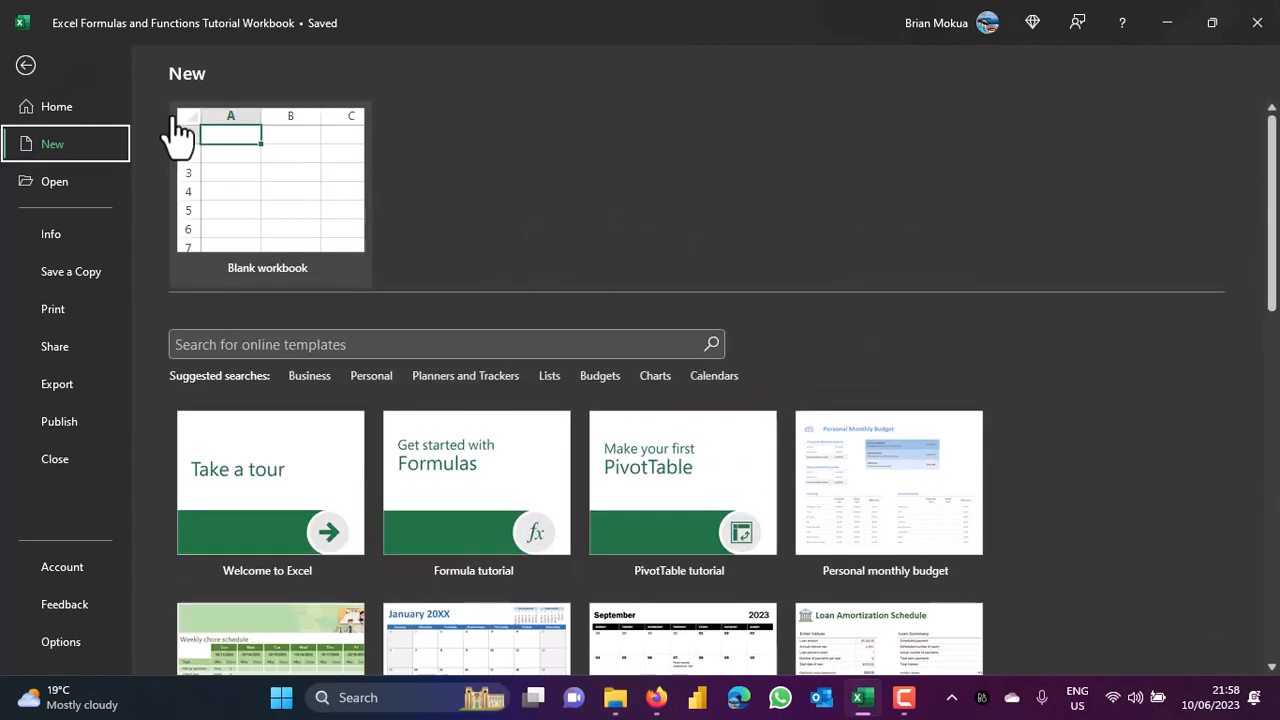
left_click(27, 67)
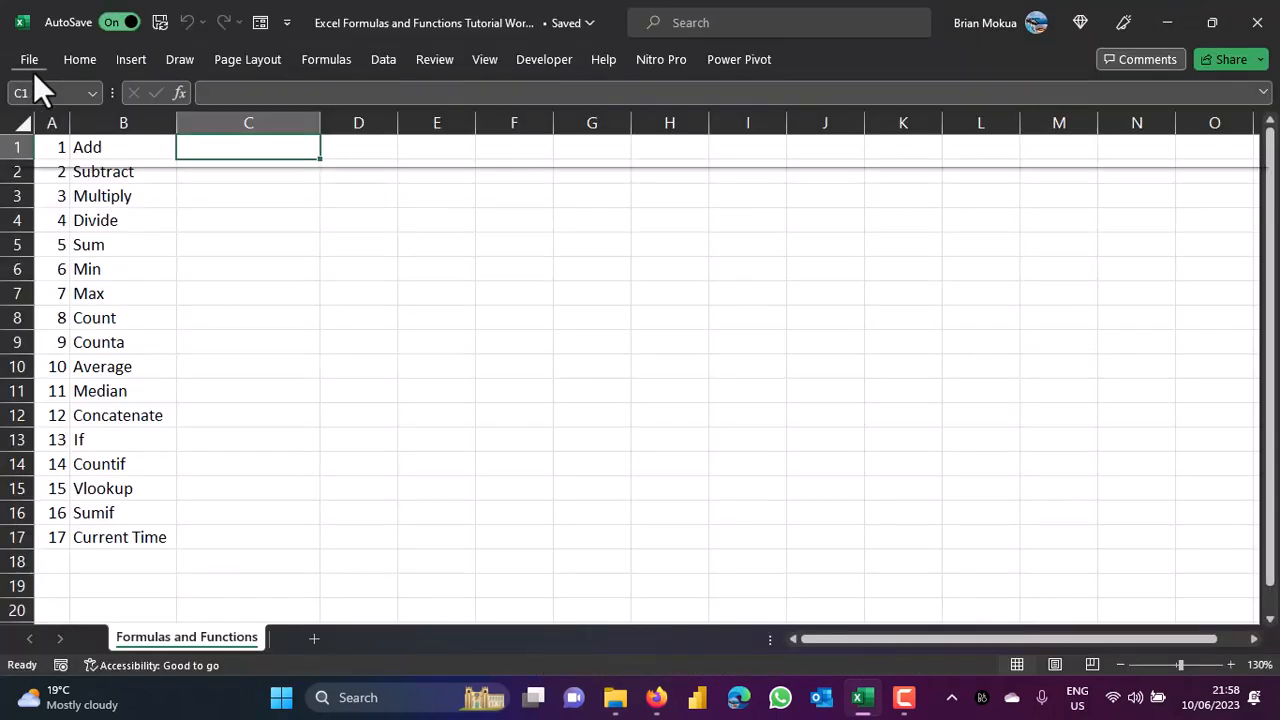
From cell C4, browse the Data tab's Get Data import sources, then close the menus.
left_click(250, 218)
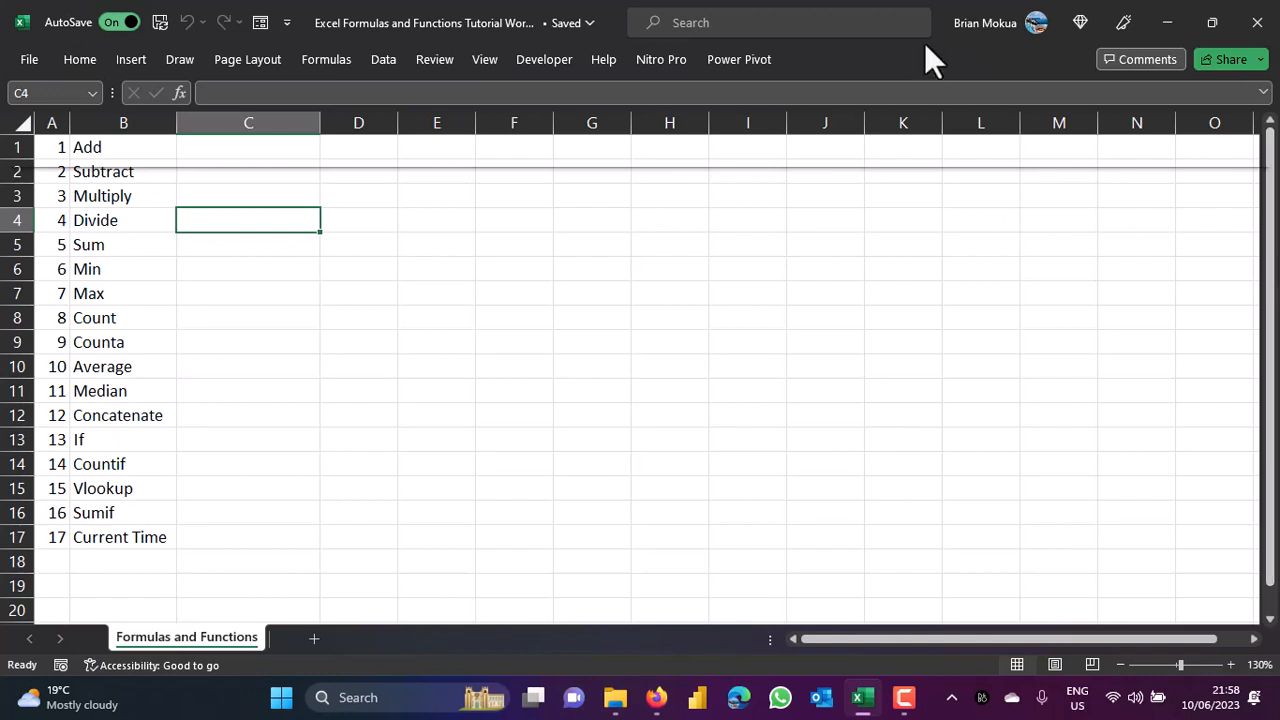
left_click(385, 61)
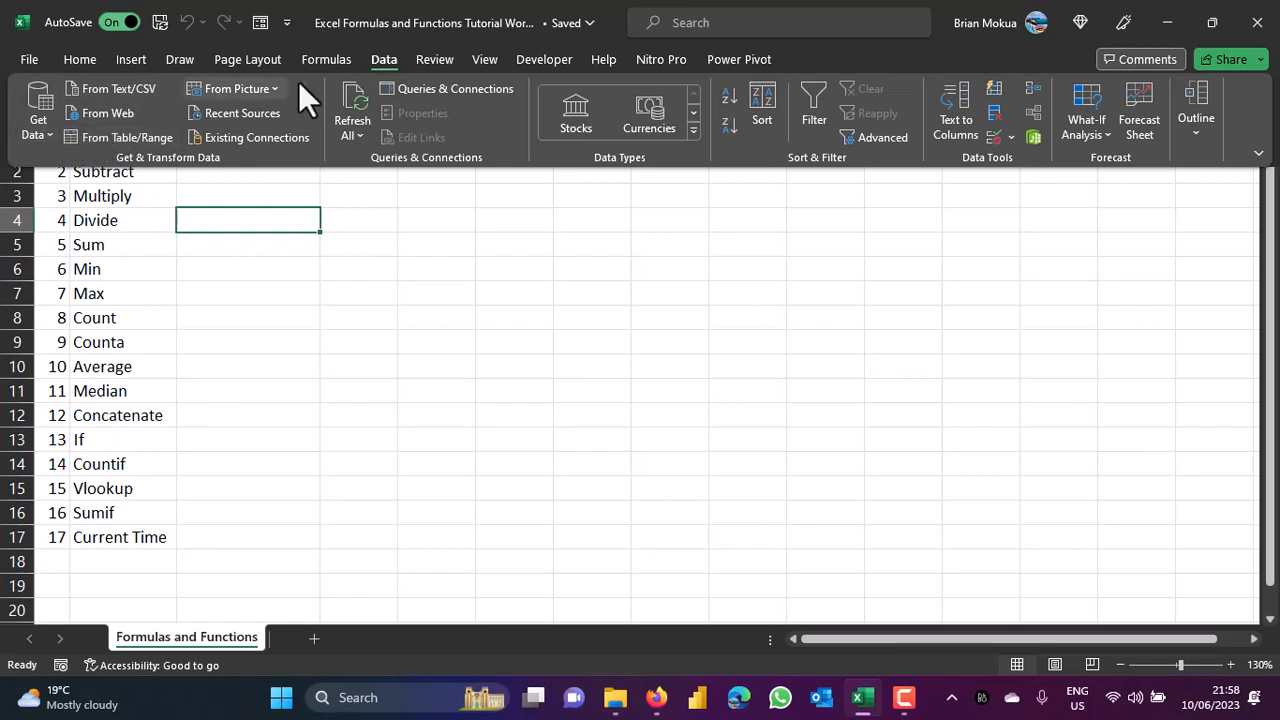
left_click(46, 130)
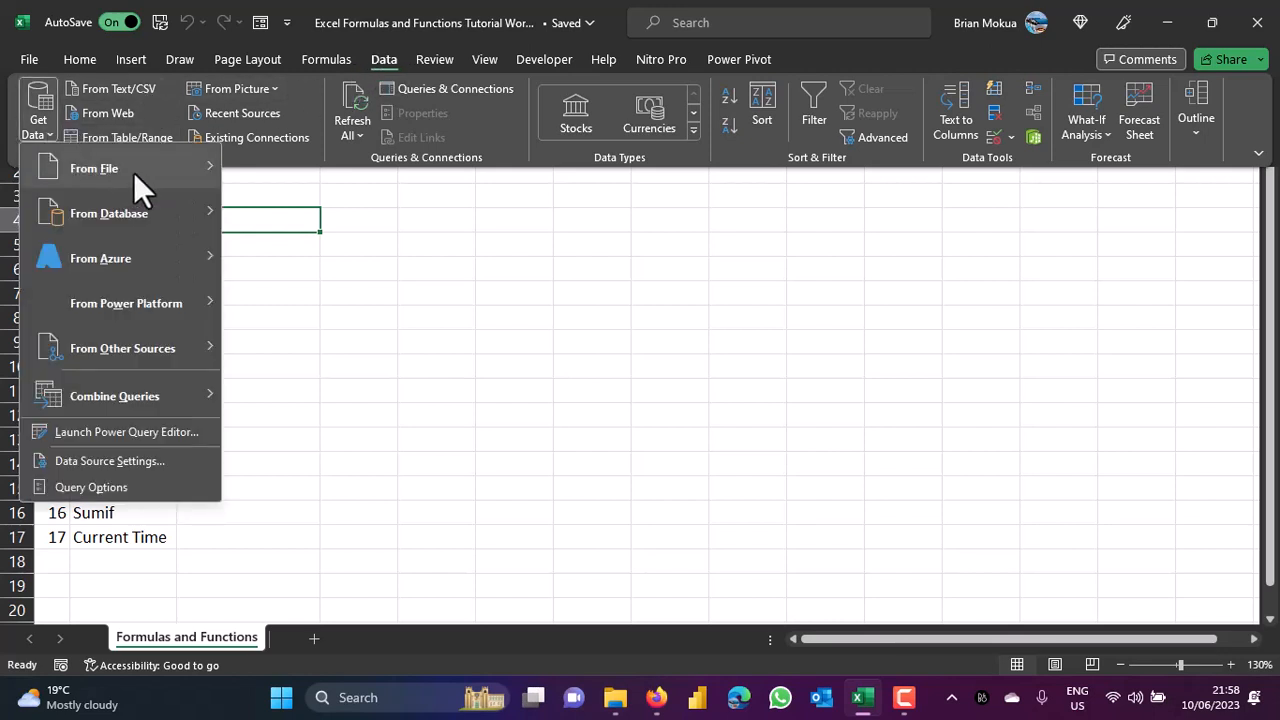
mouse_move(133, 172)
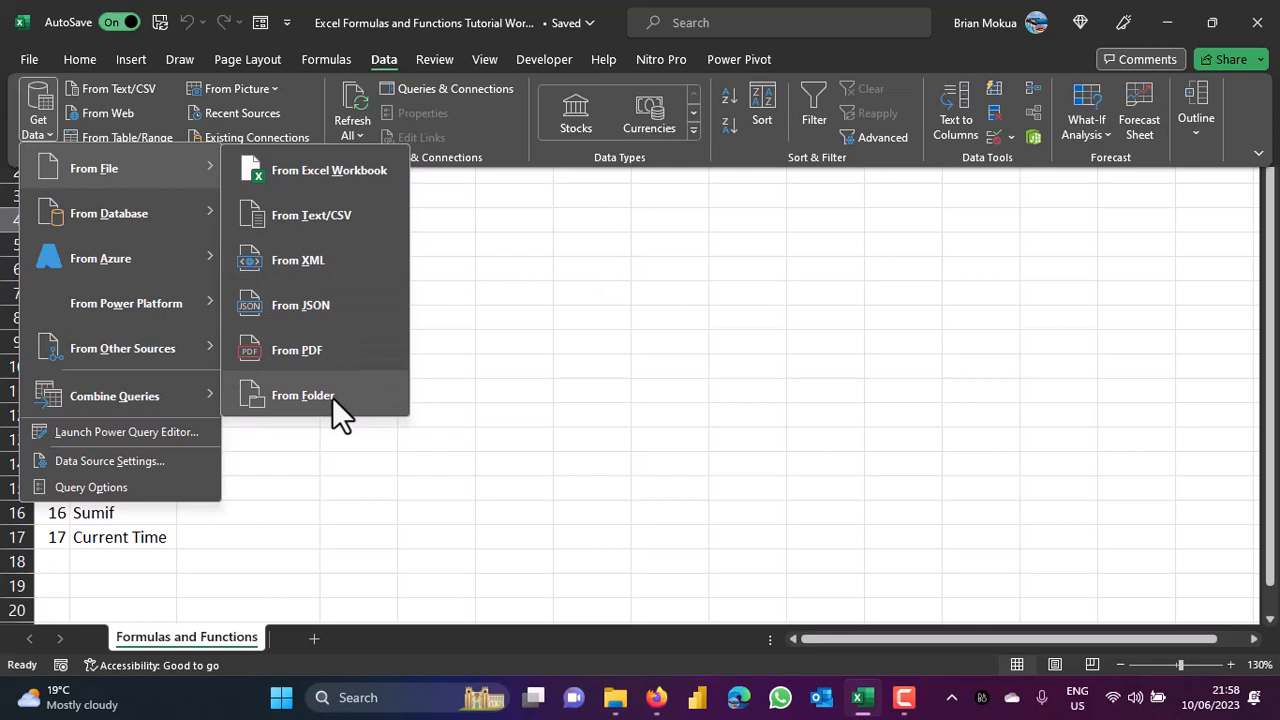
mouse_move(160, 222)
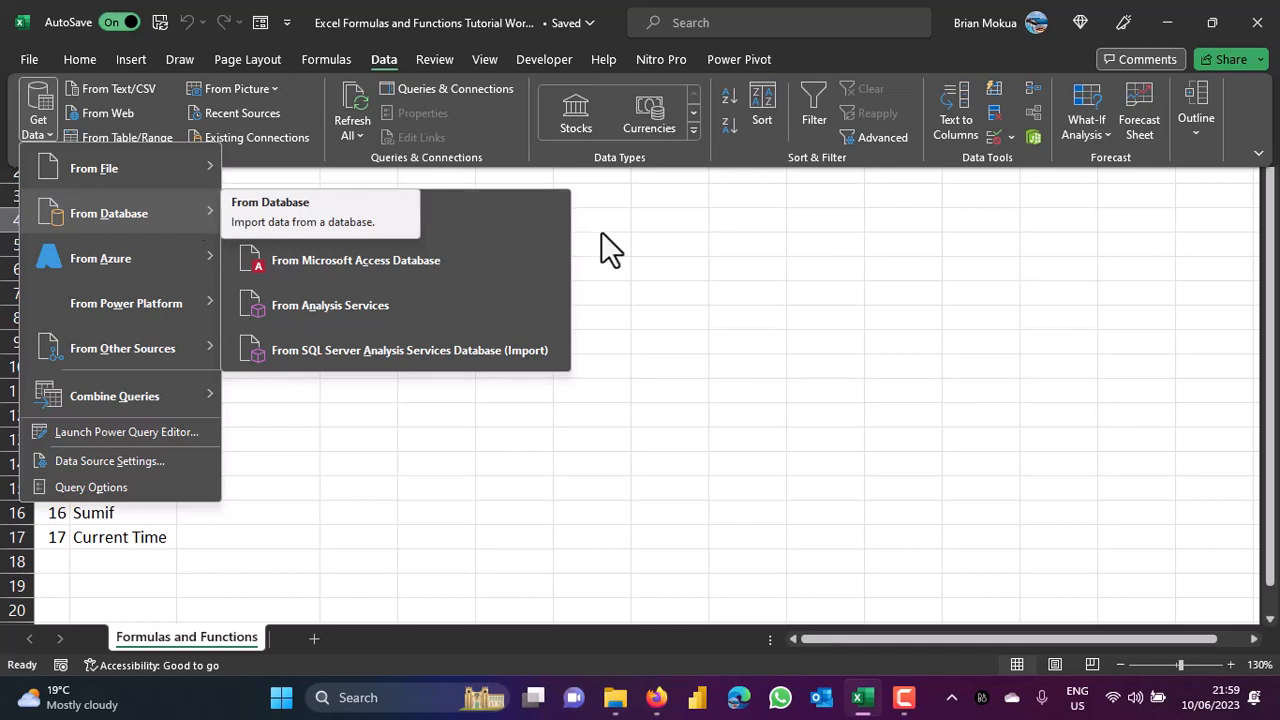
left_click(637, 241)
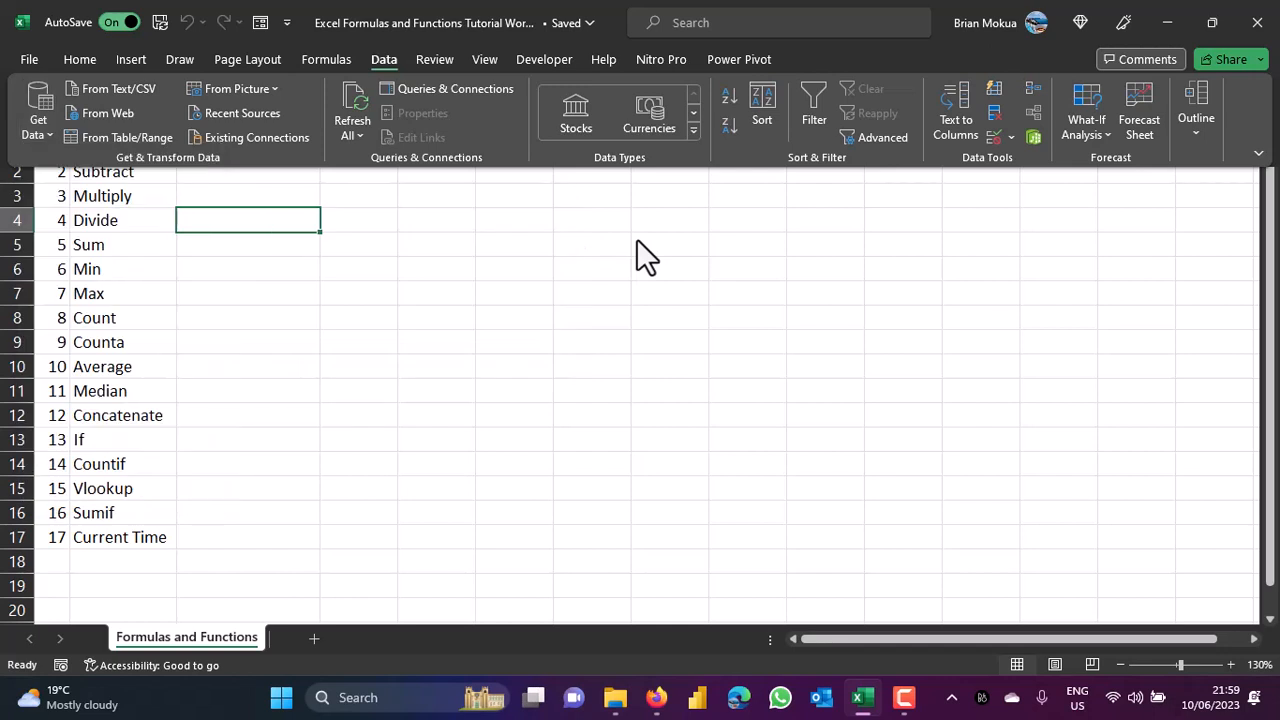
Search online templates for 'calendars', scroll the results, and go to the Backstage Home page.
left_click(79, 58)
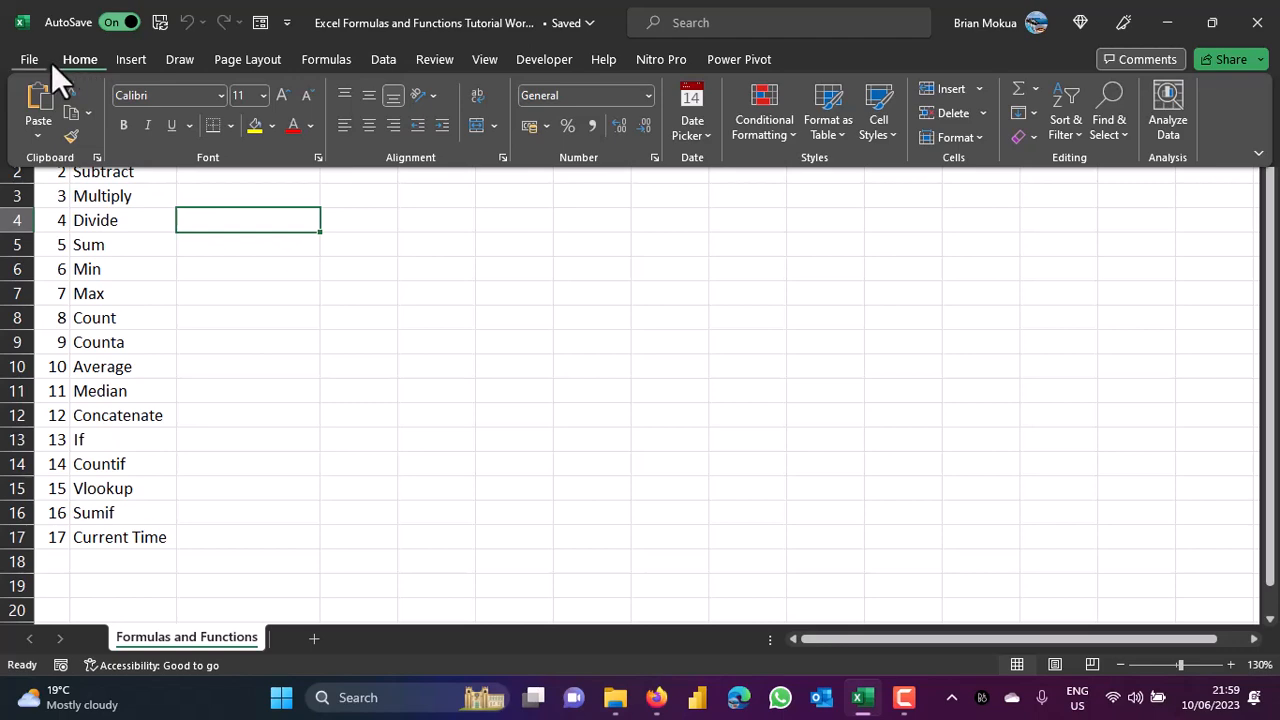
left_click(41, 62)
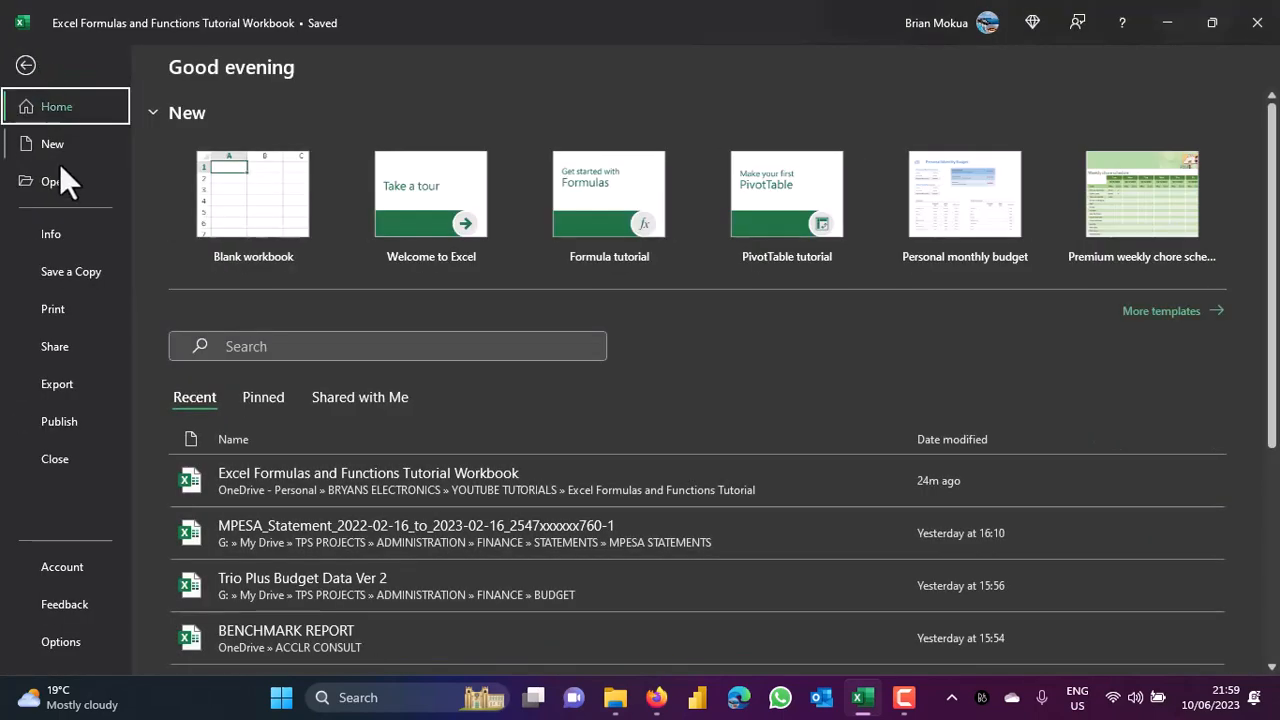
left_click(51, 142)
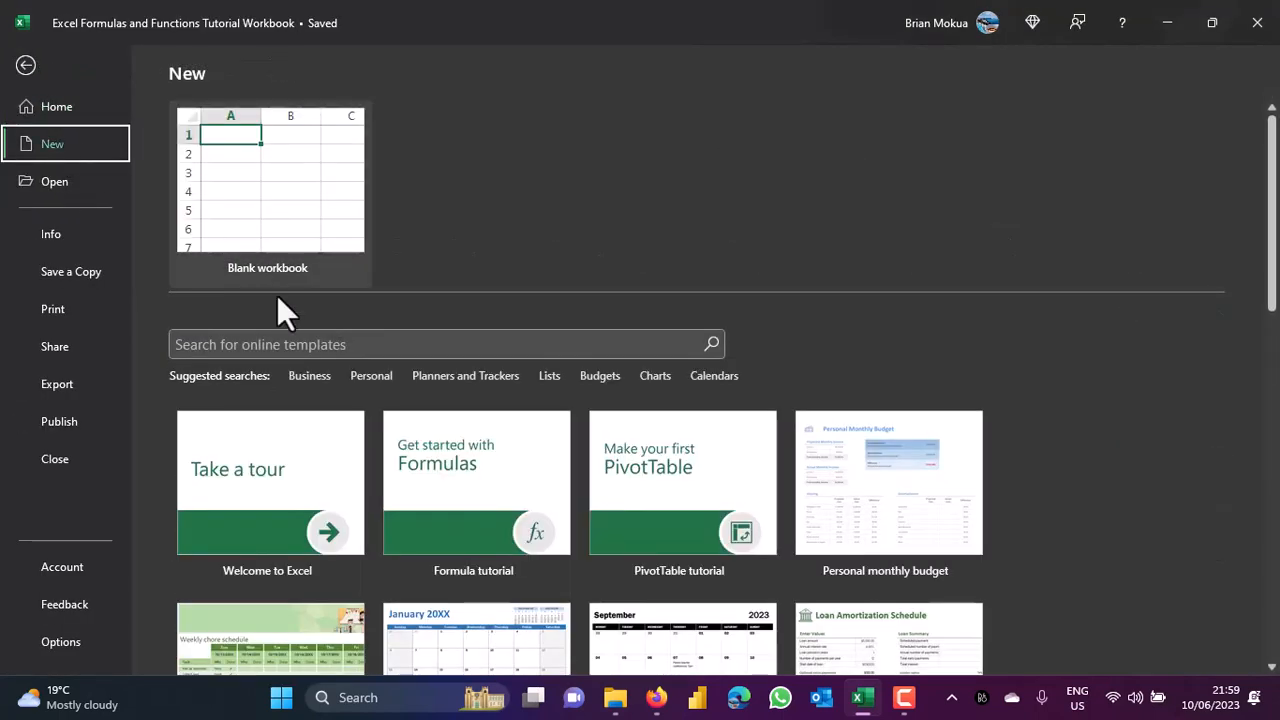
left_click(311, 344)
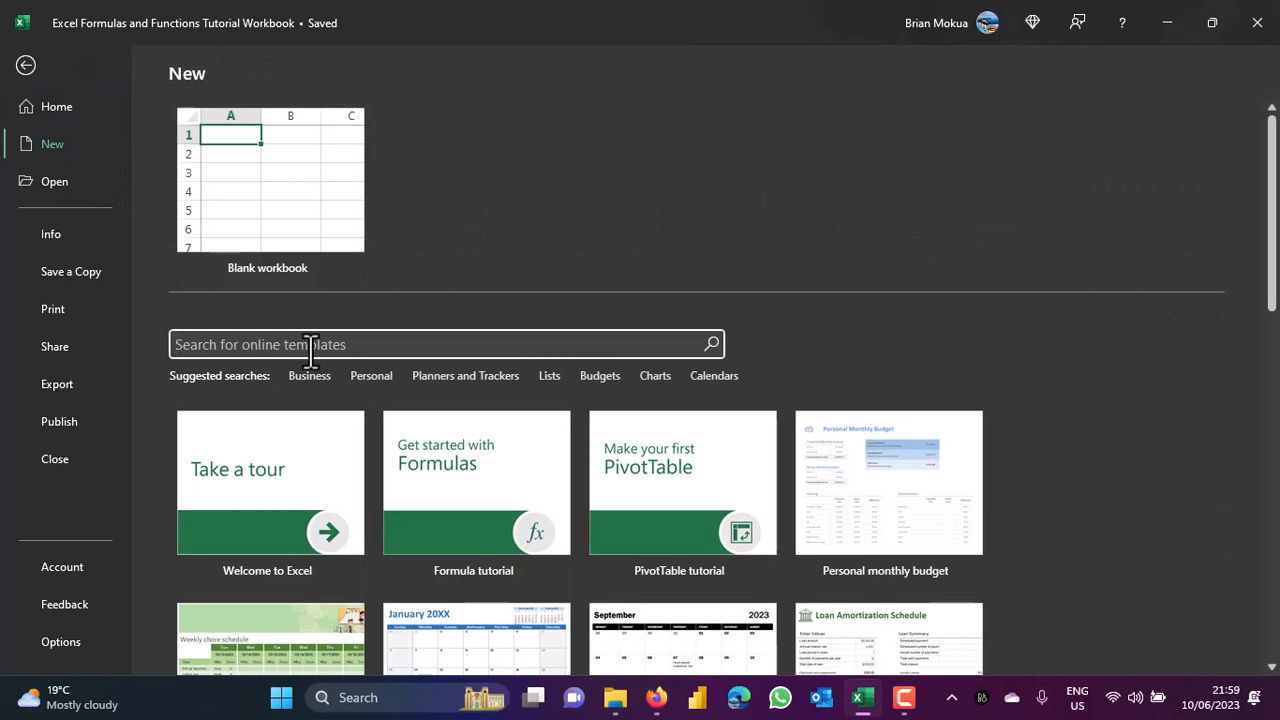
type("cale")
type("ndars")
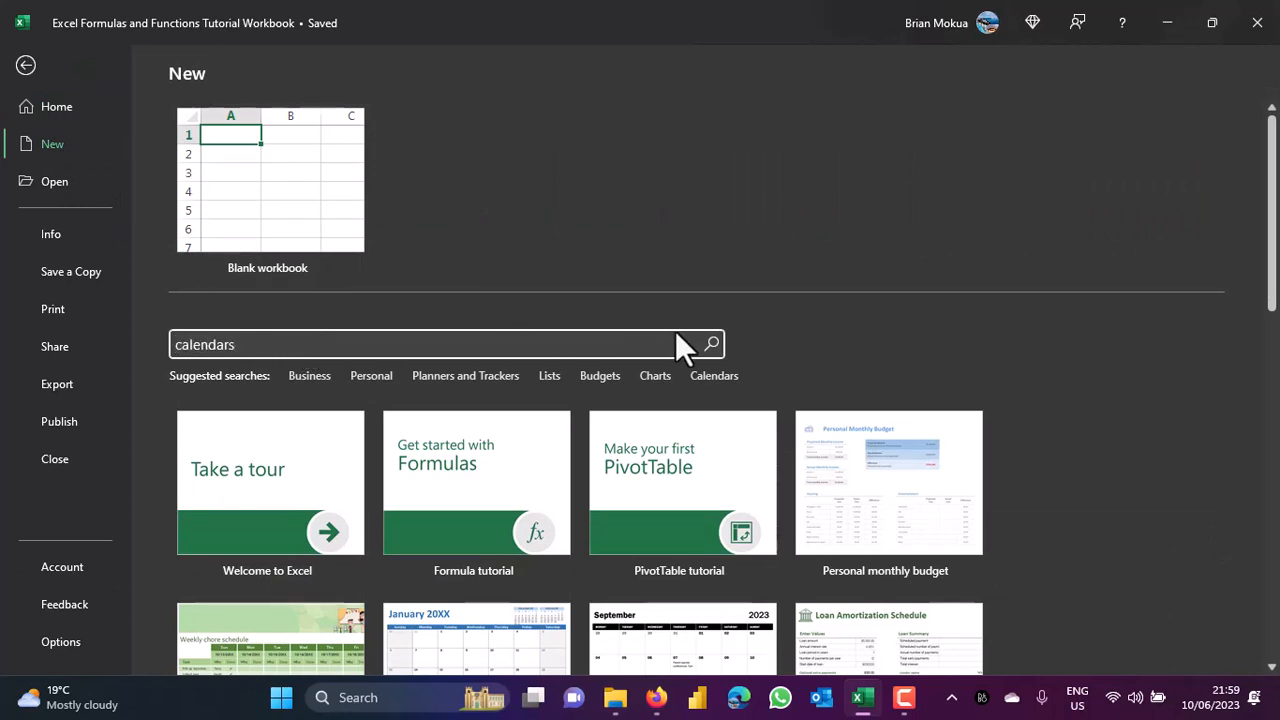
left_click(708, 343)
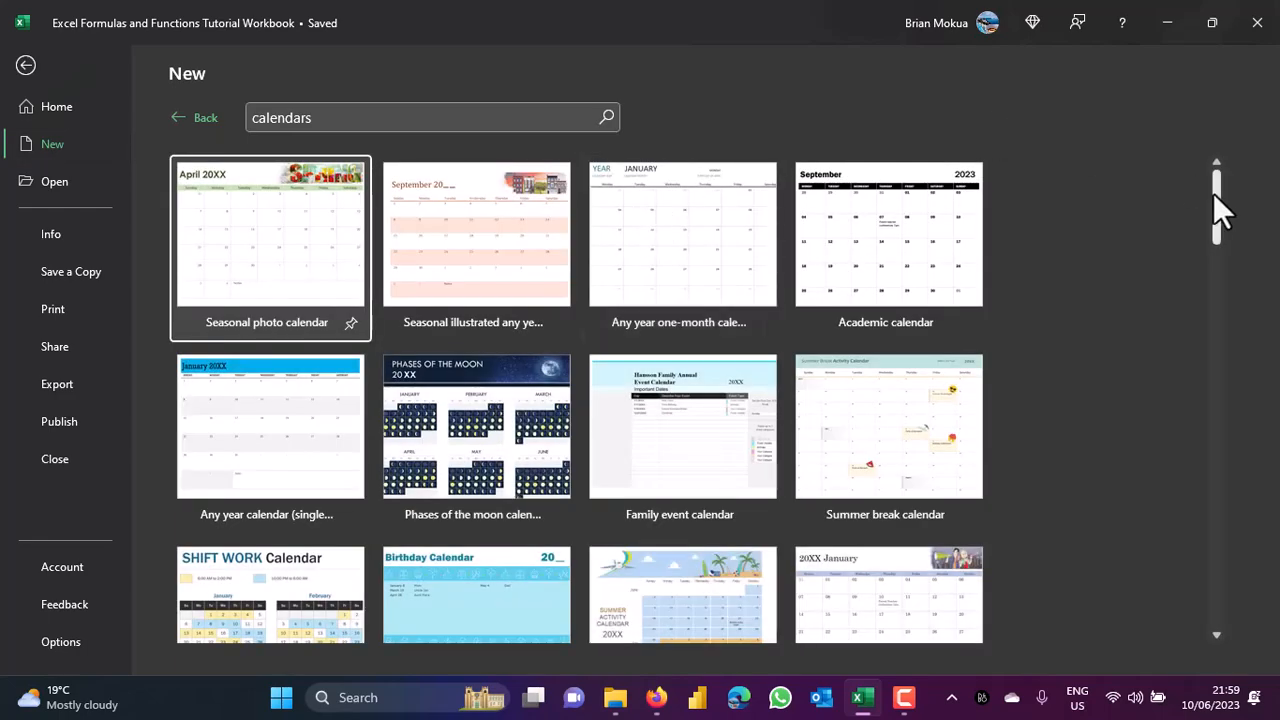
left_click_drag(1213, 196, 1219, 137)
left_click(55, 108)
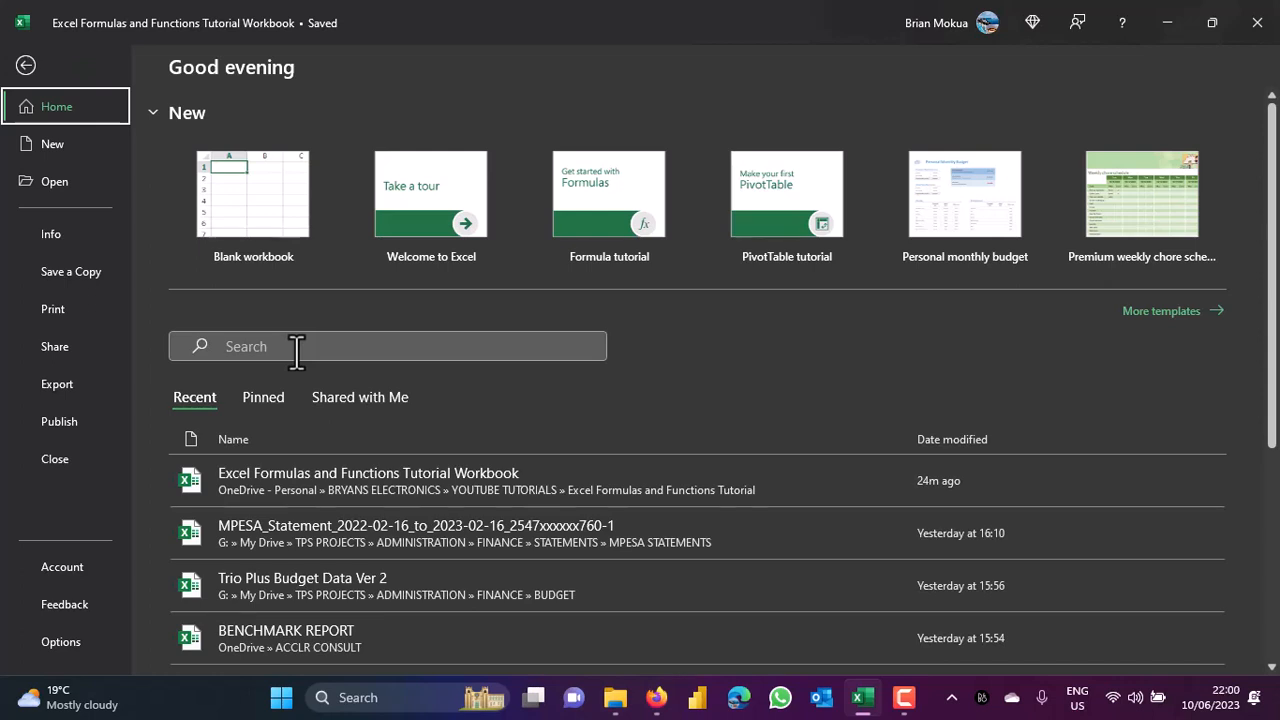
left_click(297, 346)
left_click(40, 145)
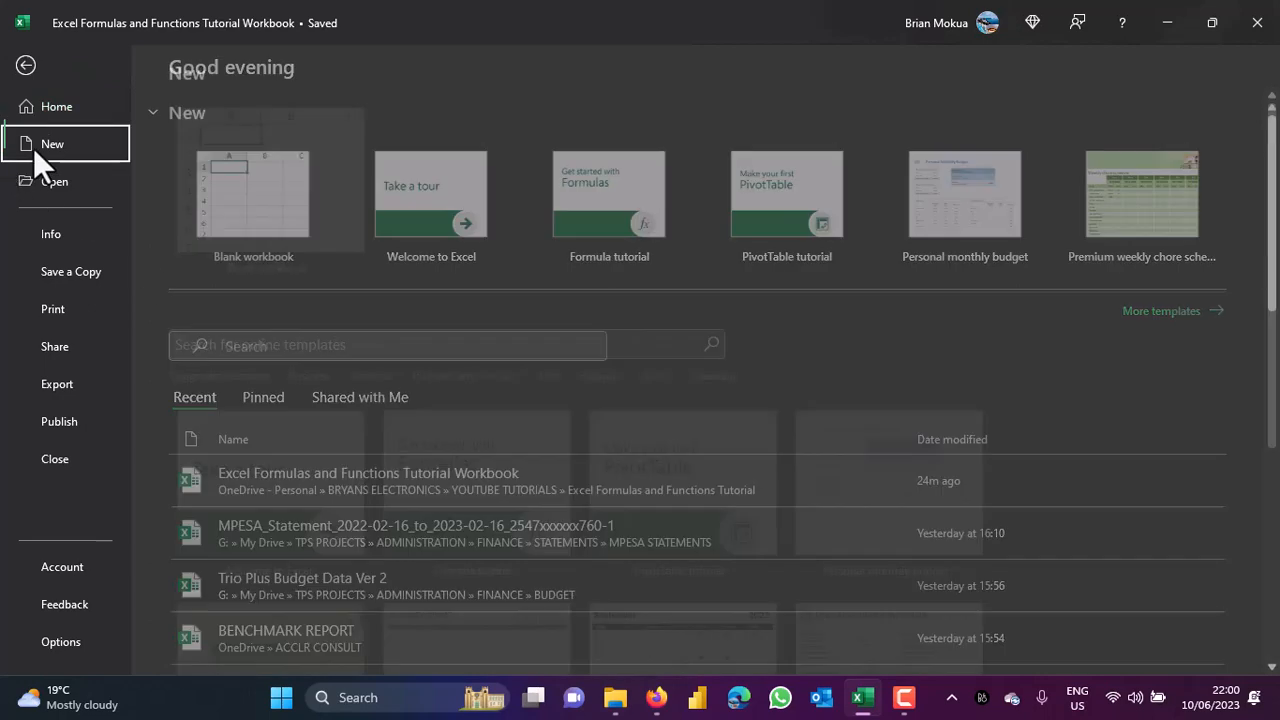
left_click(268, 340)
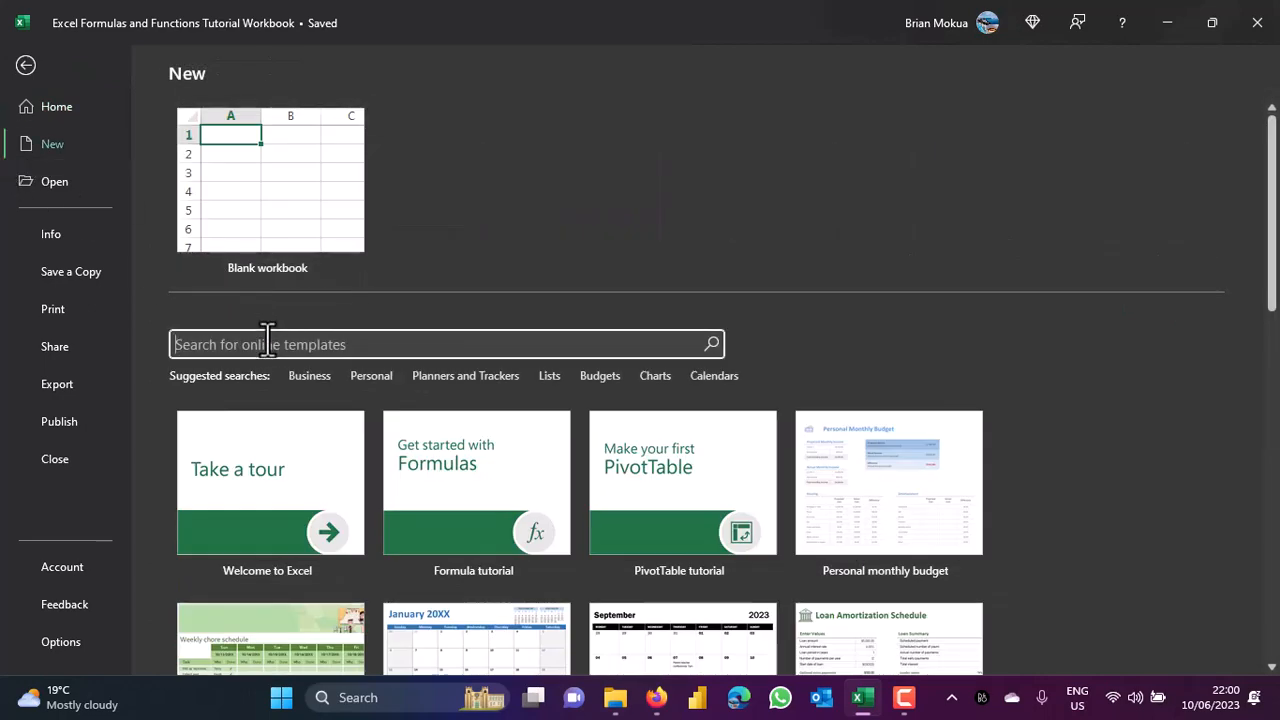
type("invoice")
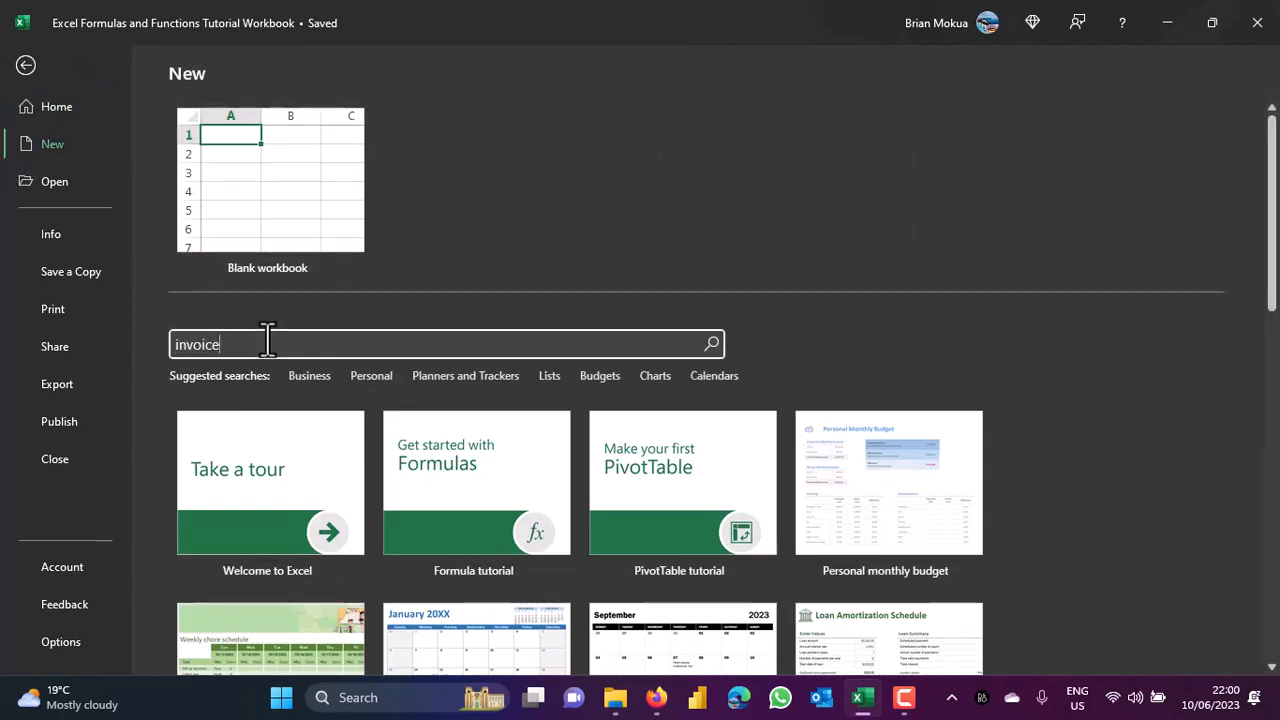
left_click(712, 345)
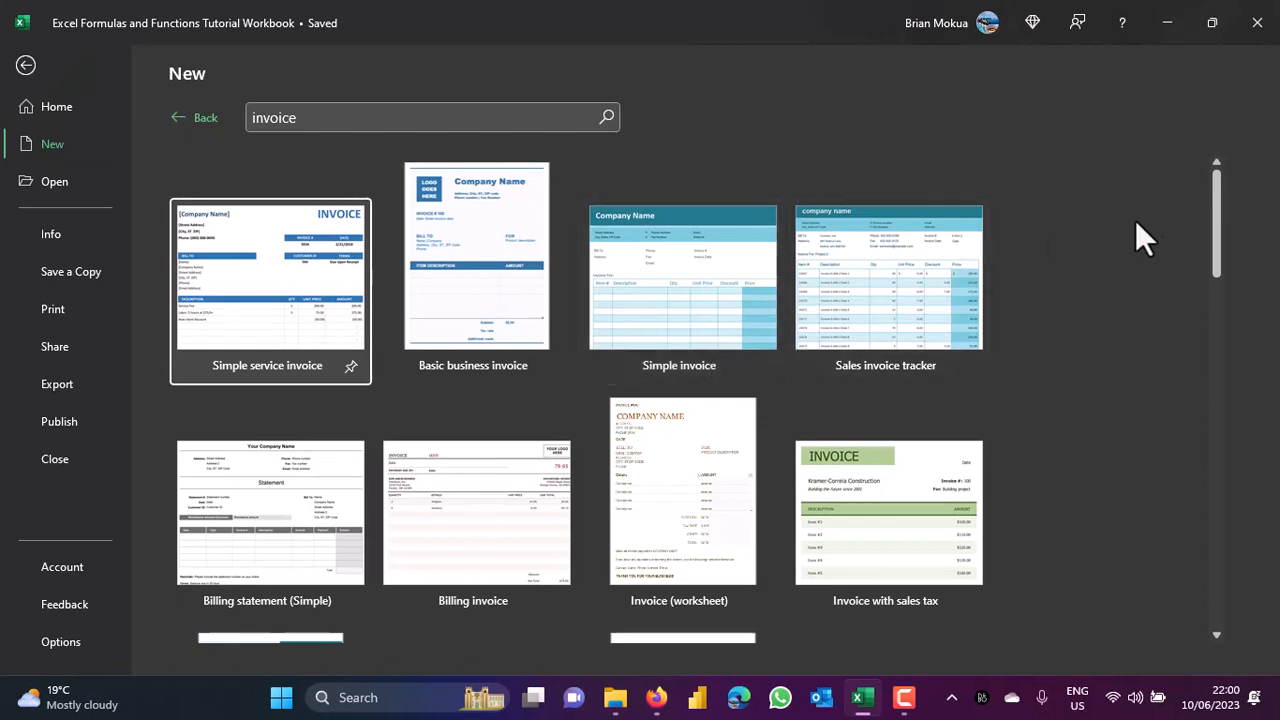
left_click_drag(1209, 203, 1240, 186)
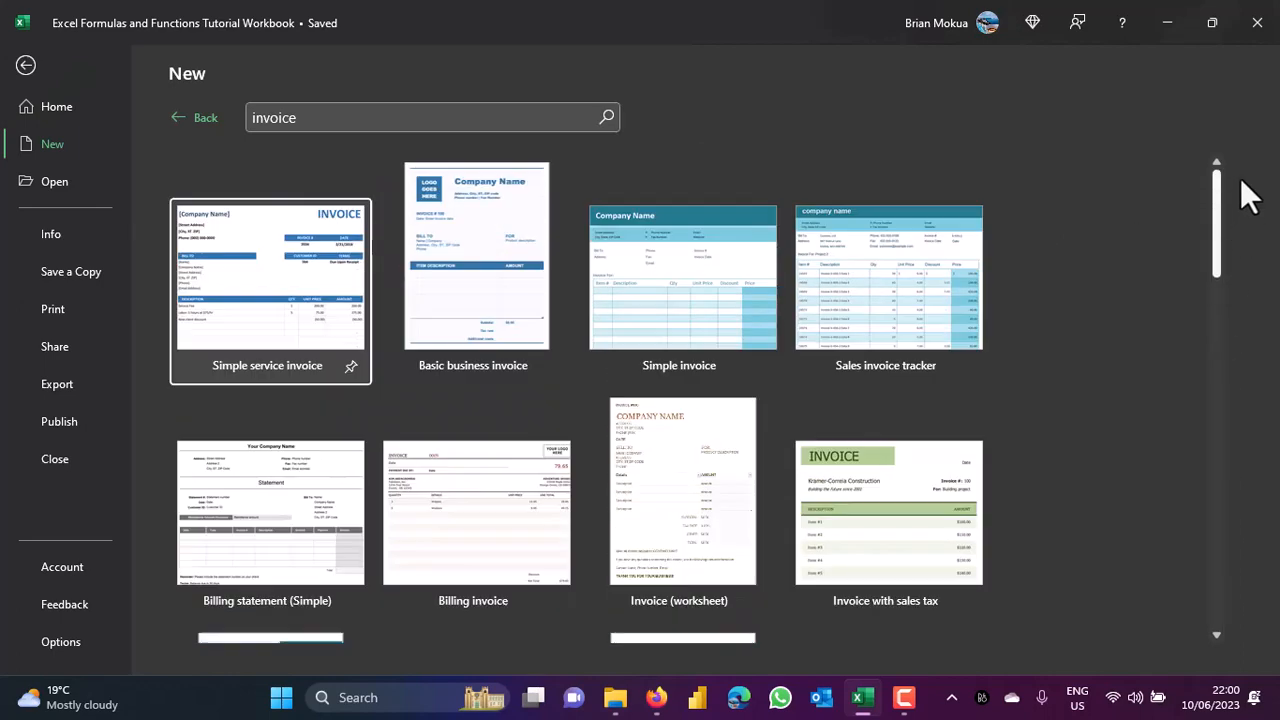
left_click(196, 118)
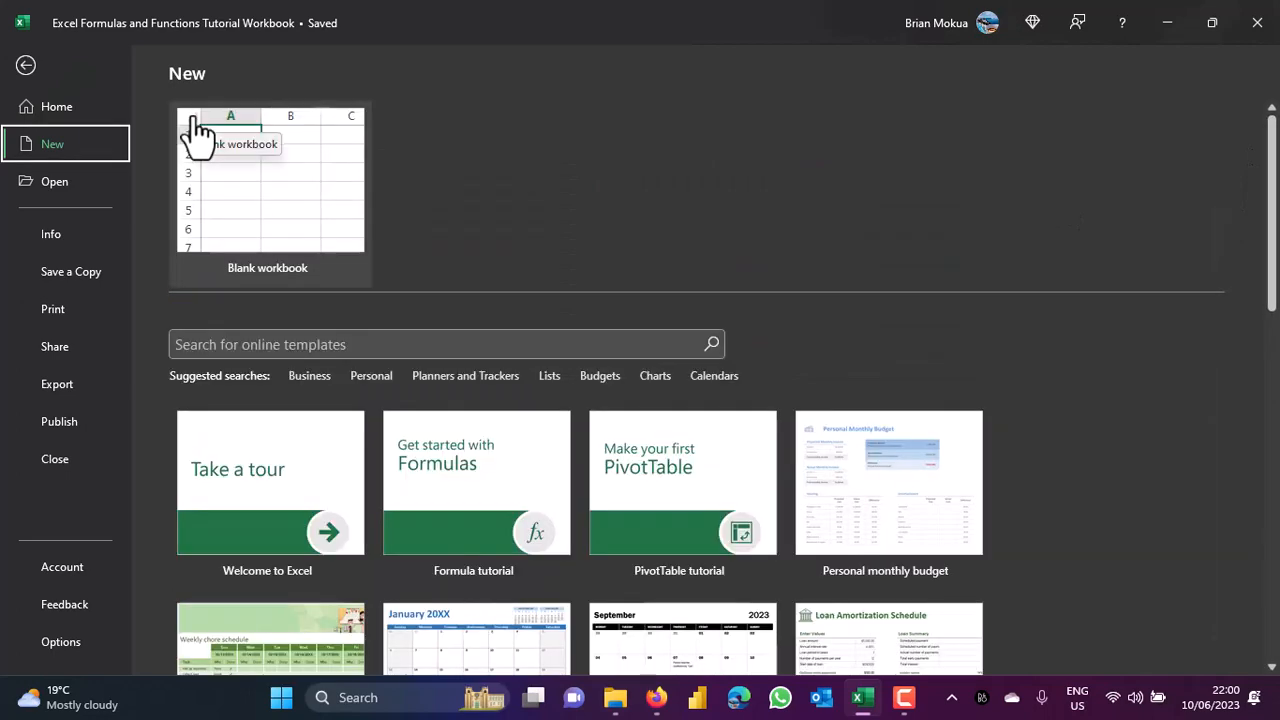
left_click(28, 98)
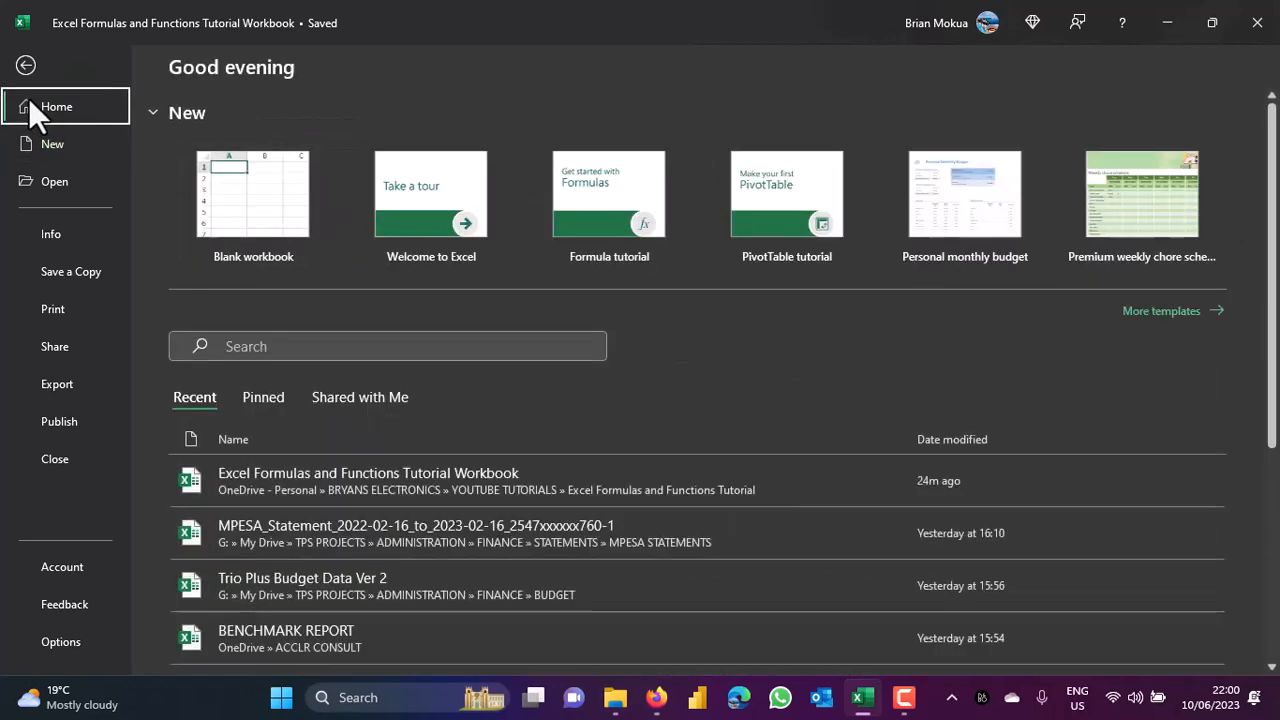
Return to the worksheet and set the ribbon to Always show Ribbon.
left_click(26, 64)
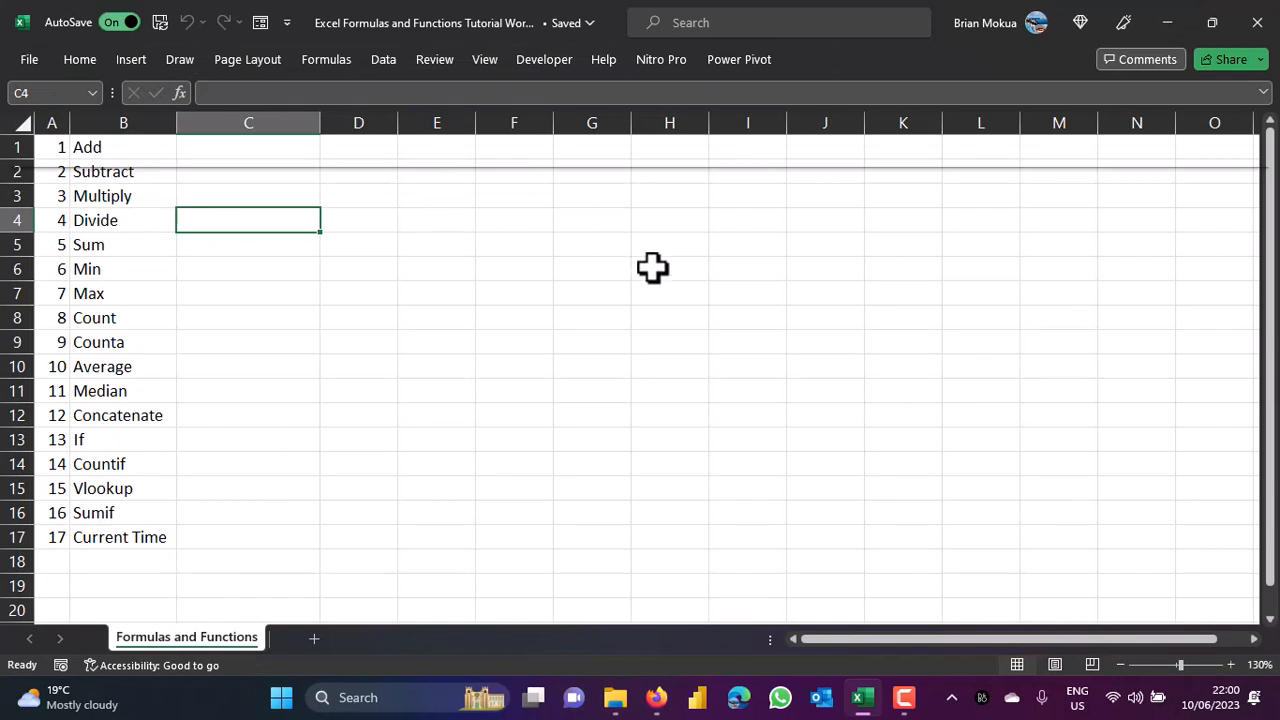
left_click(82, 64)
left_click(1258, 150)
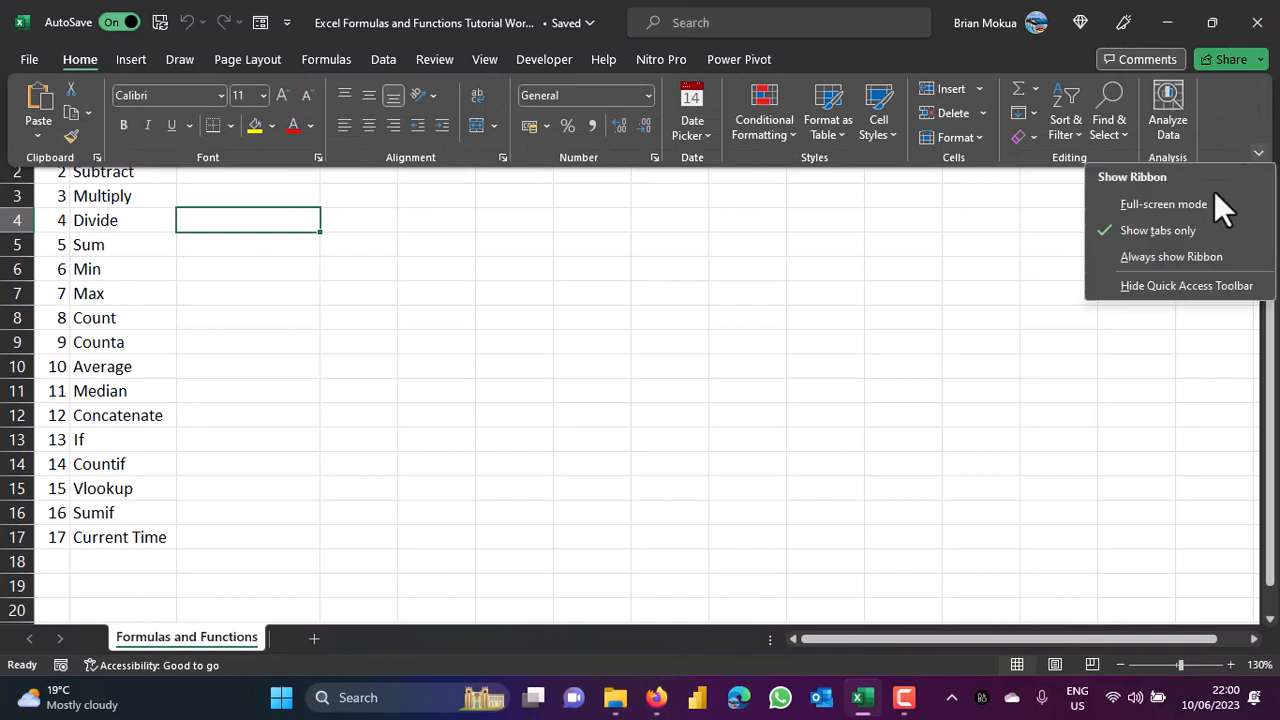
left_click(1167, 253)
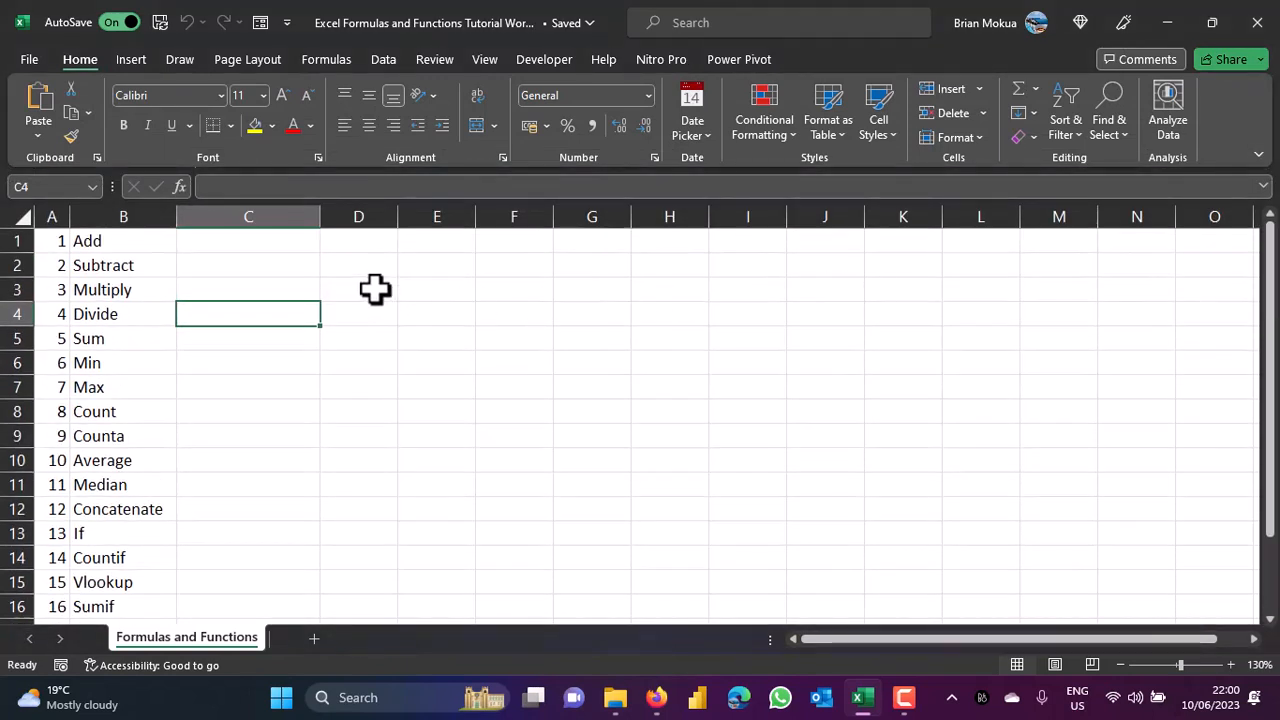
Enter 1 in C1 and 2 in D1 for the Add row.
left_click(233, 242)
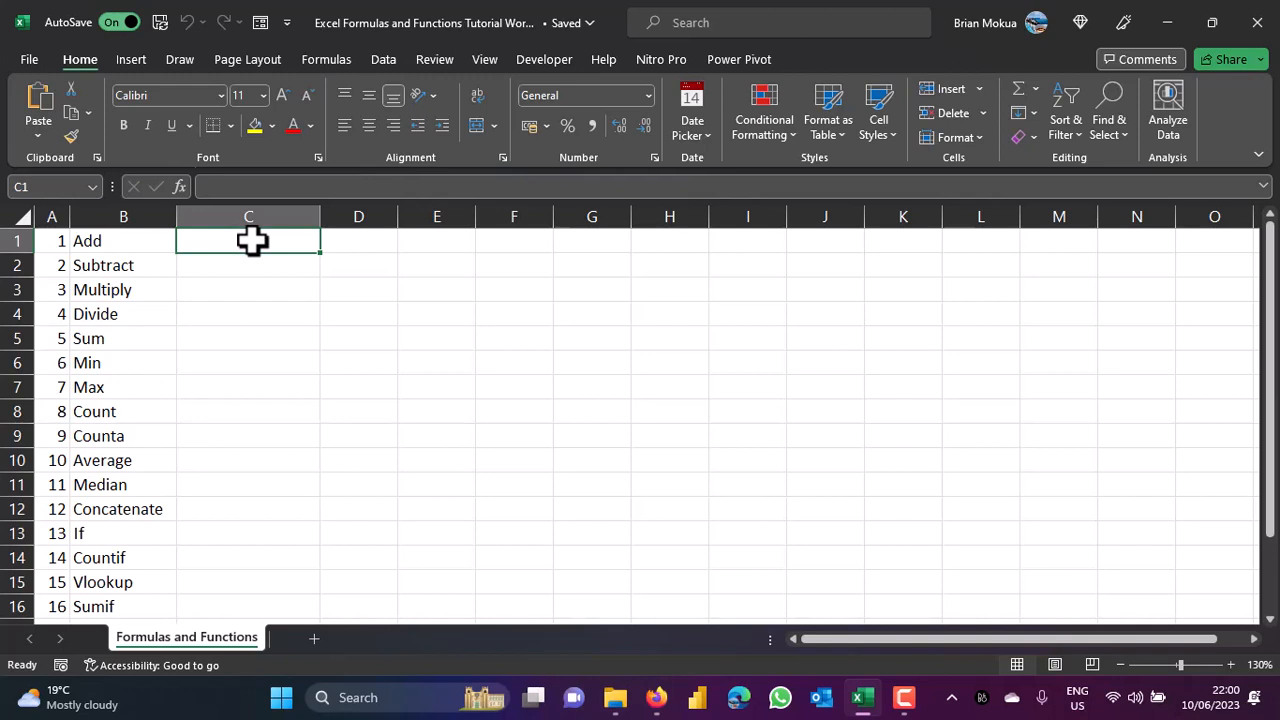
type("1")
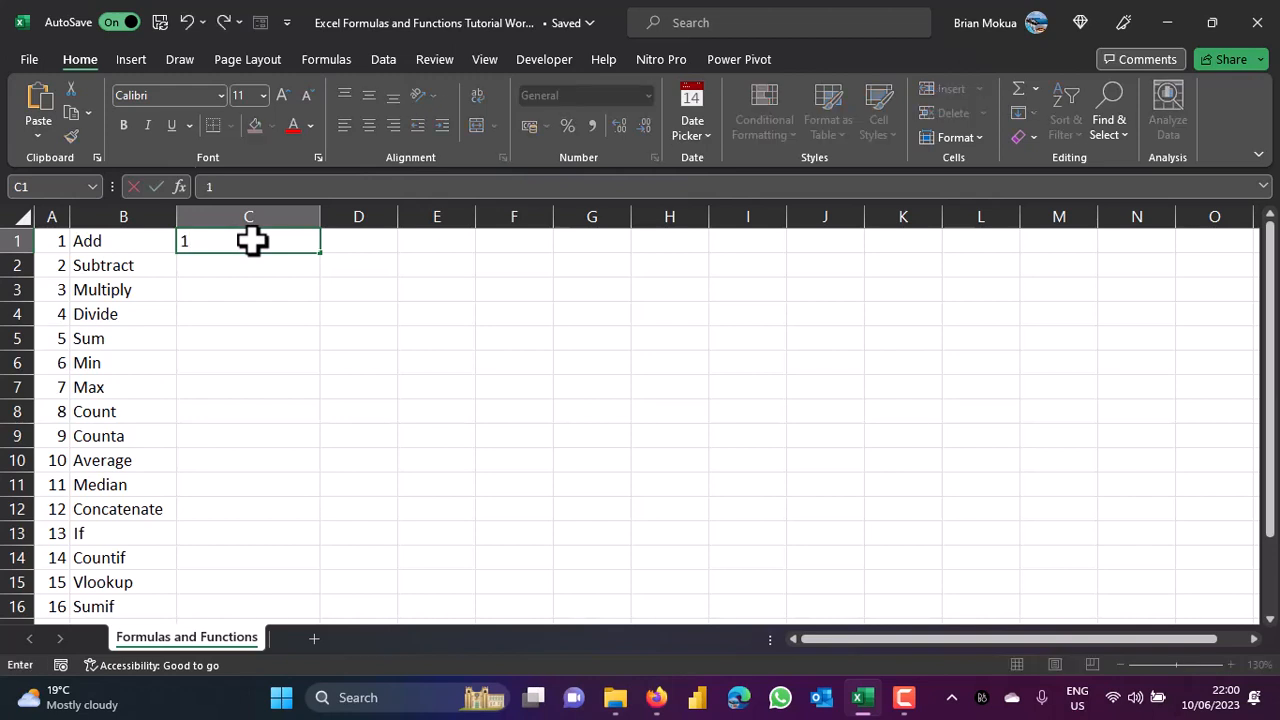
left_click(387, 240)
type("2")
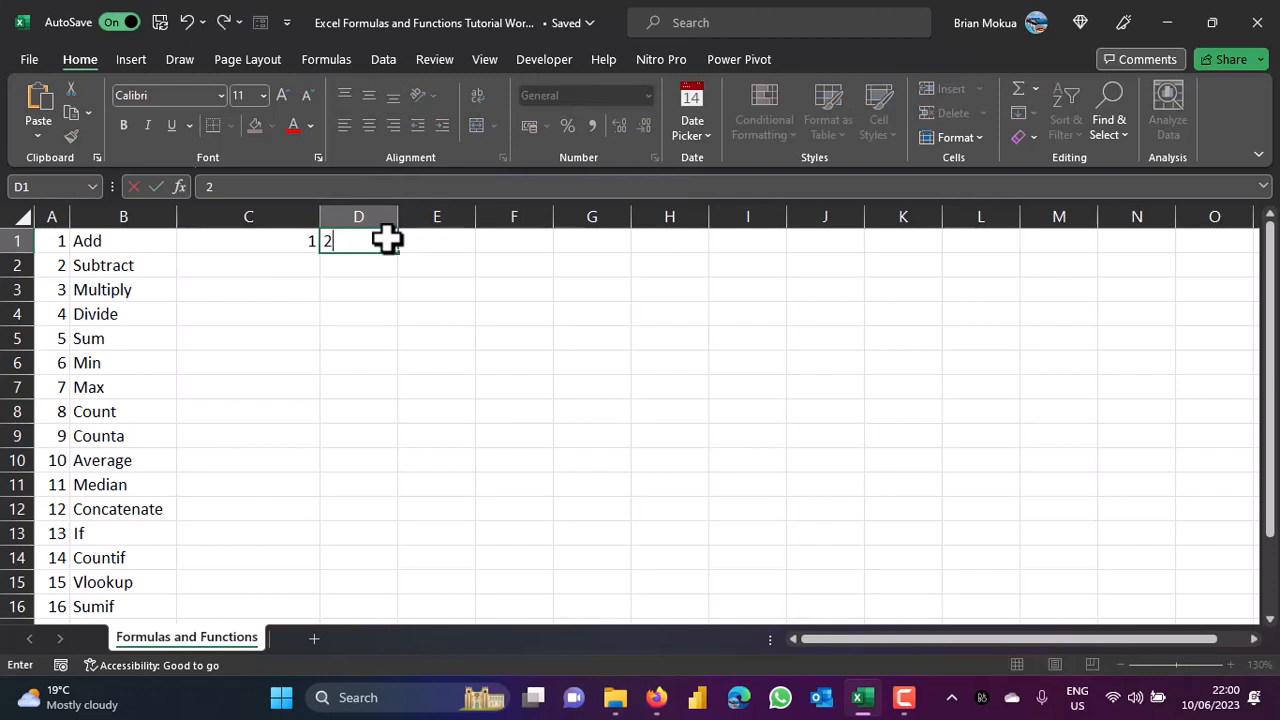
left_click(440, 238)
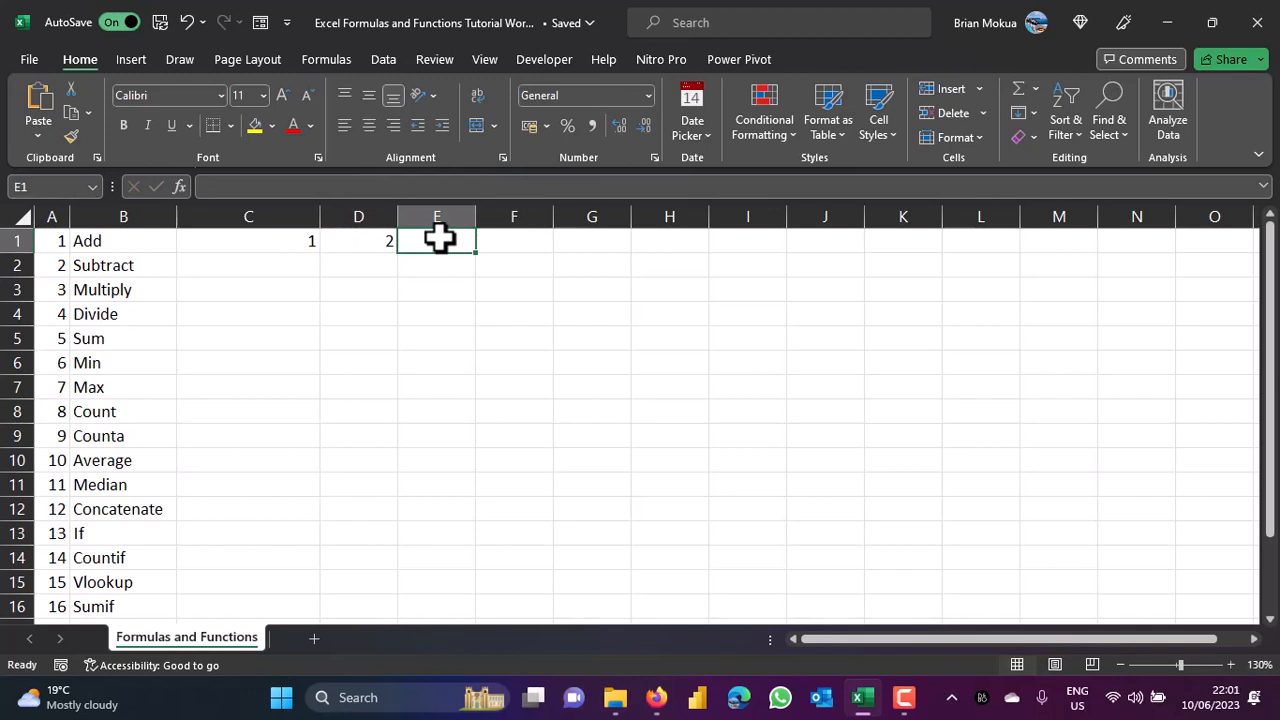
Enter the formula =(C1+D1) in E1, returning 3.
type("=")
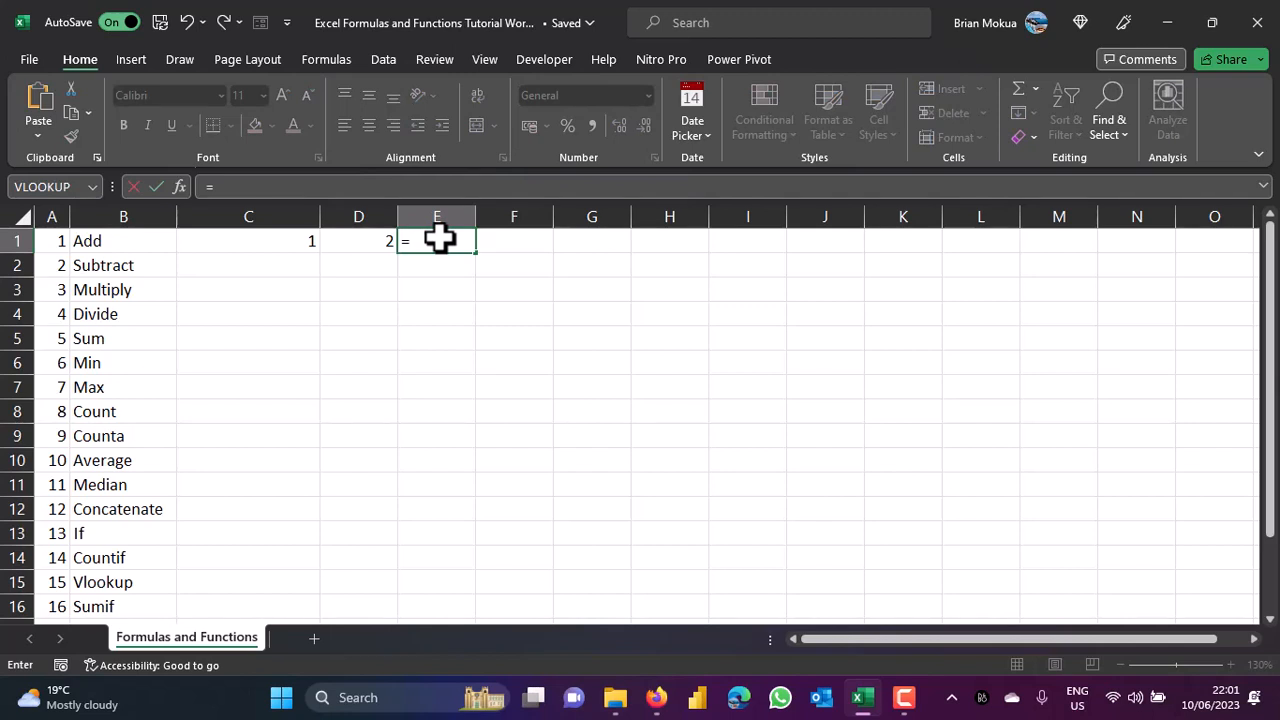
type(")")
key("BackSpace")
type("(")
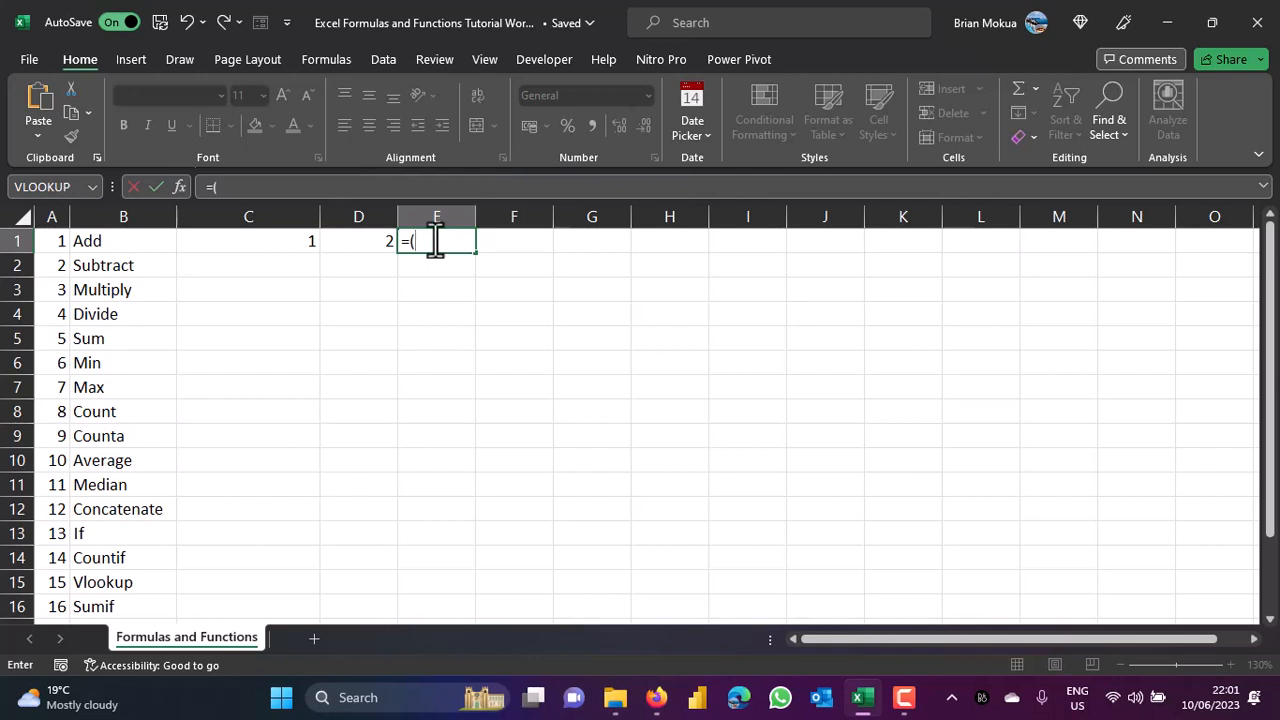
left_click(288, 256)
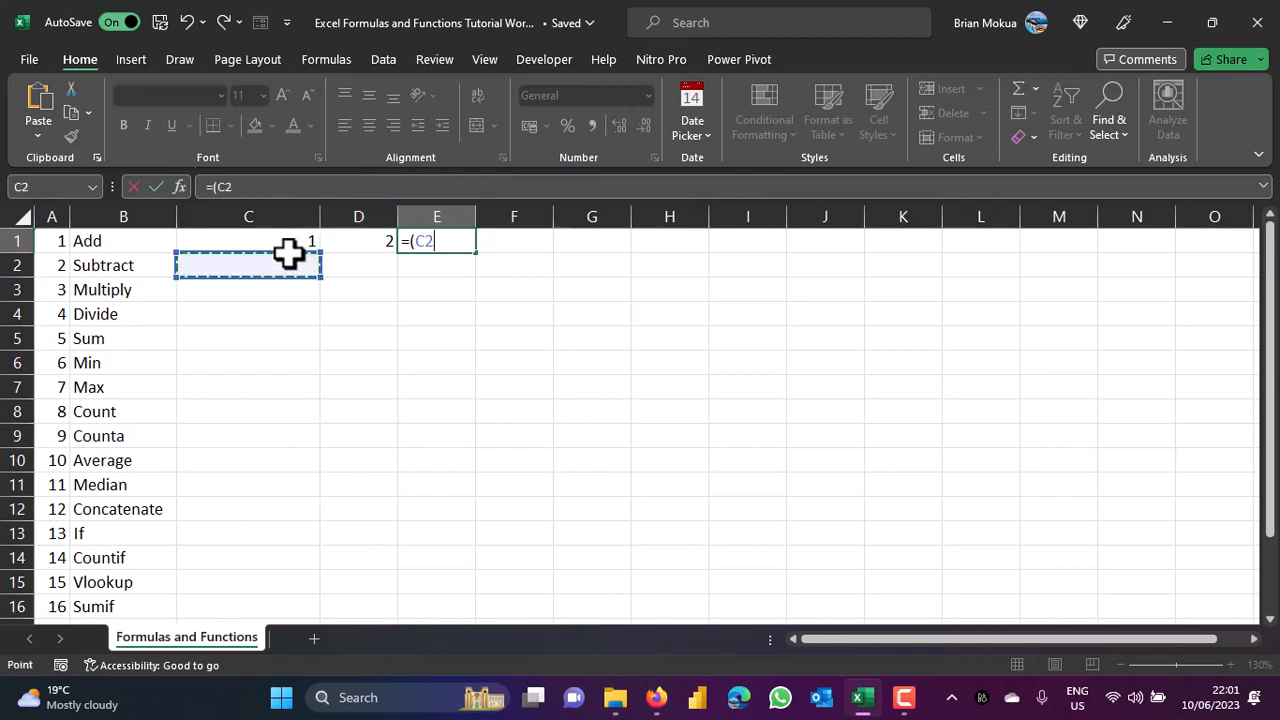
key("Up")
type("+")
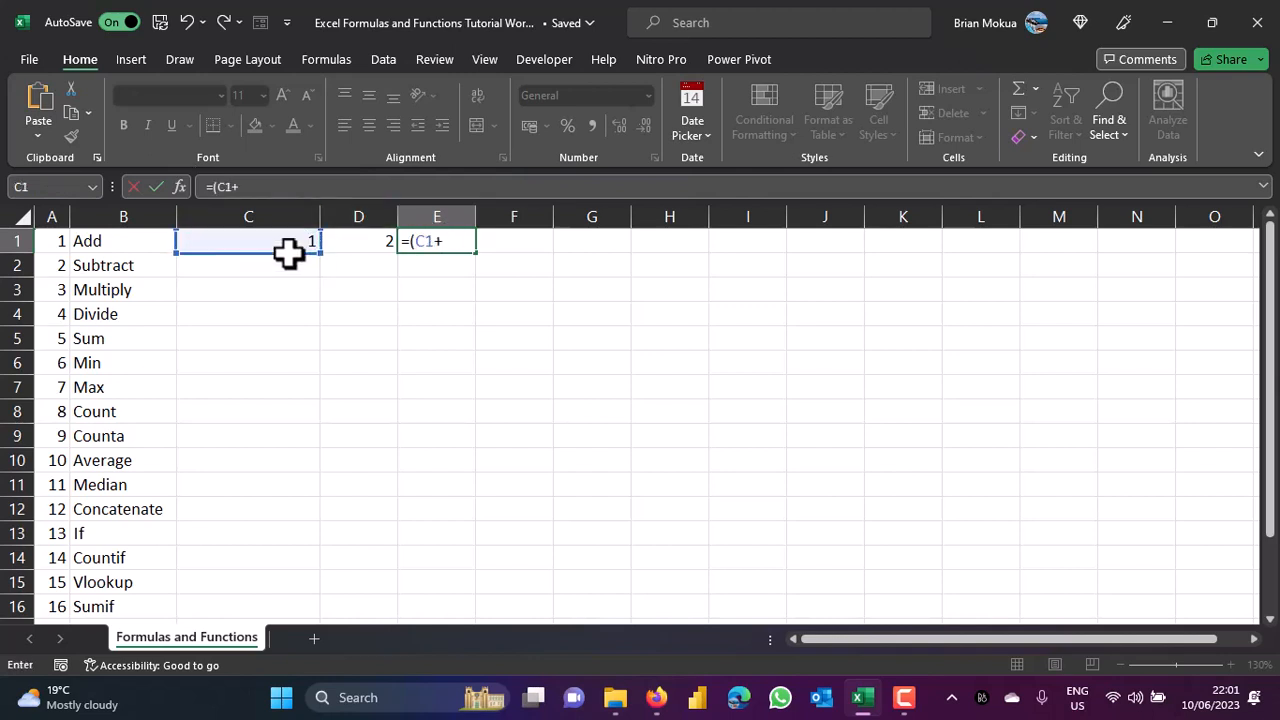
left_click(380, 240)
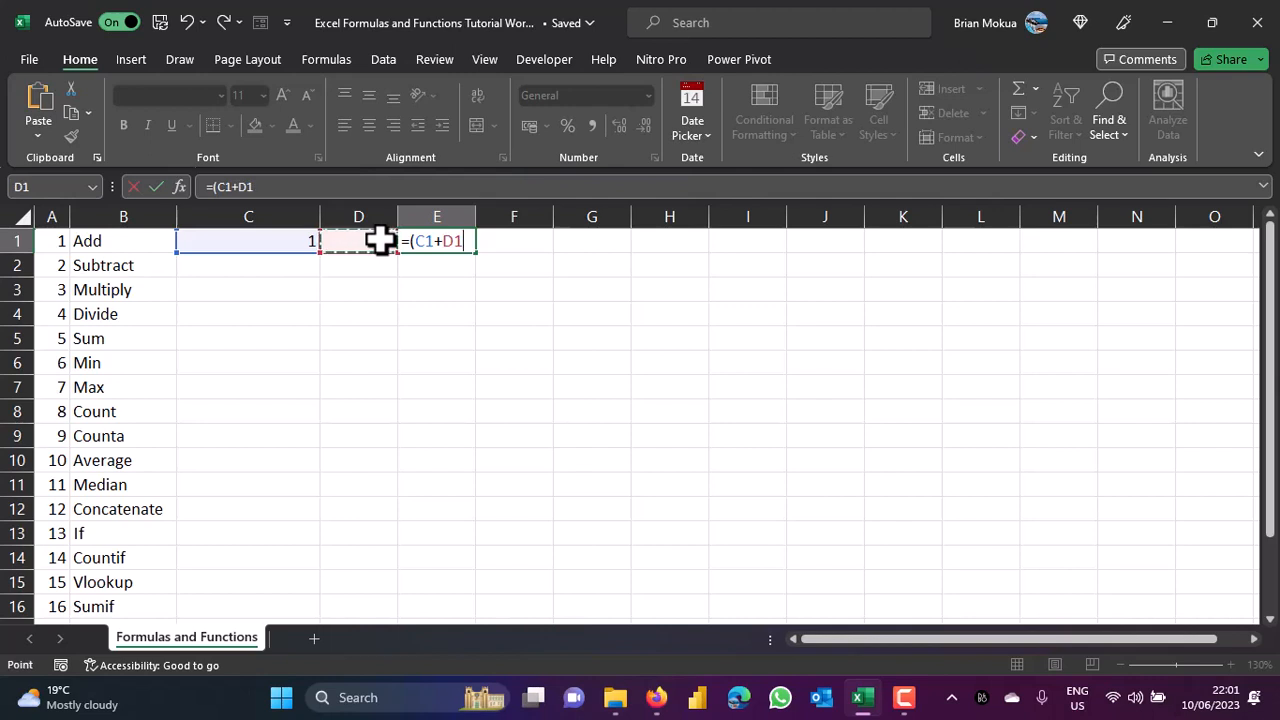
type(")")
key("ctrl+Return")
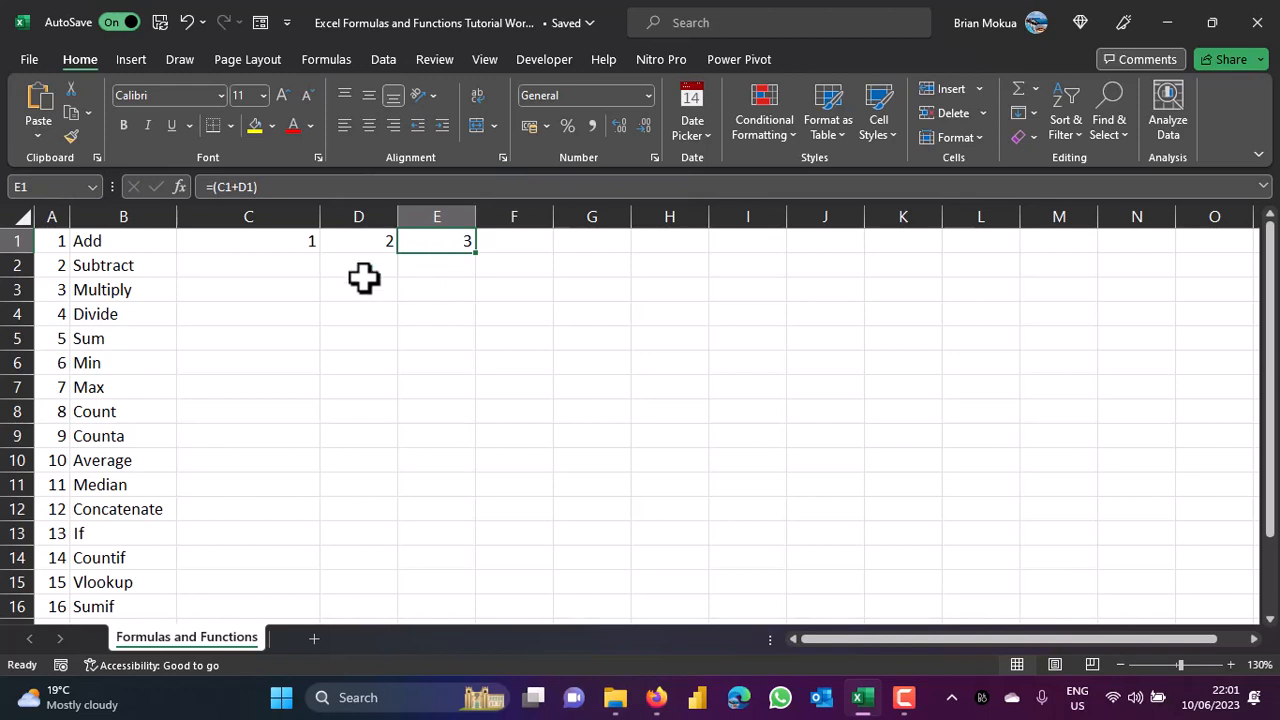
left_click(300, 264)
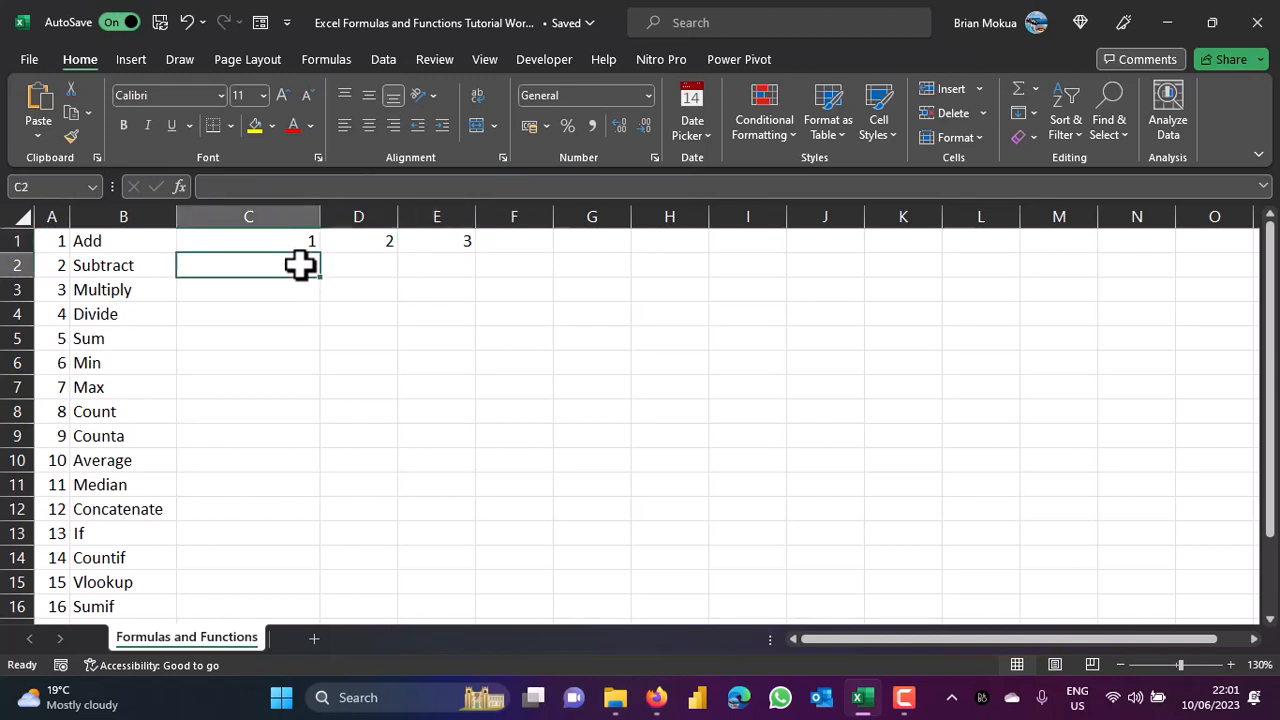
Enter 2 in C2, 1 in D2, and the formula =(C2-D2) in E2, giving 1.
type("2")
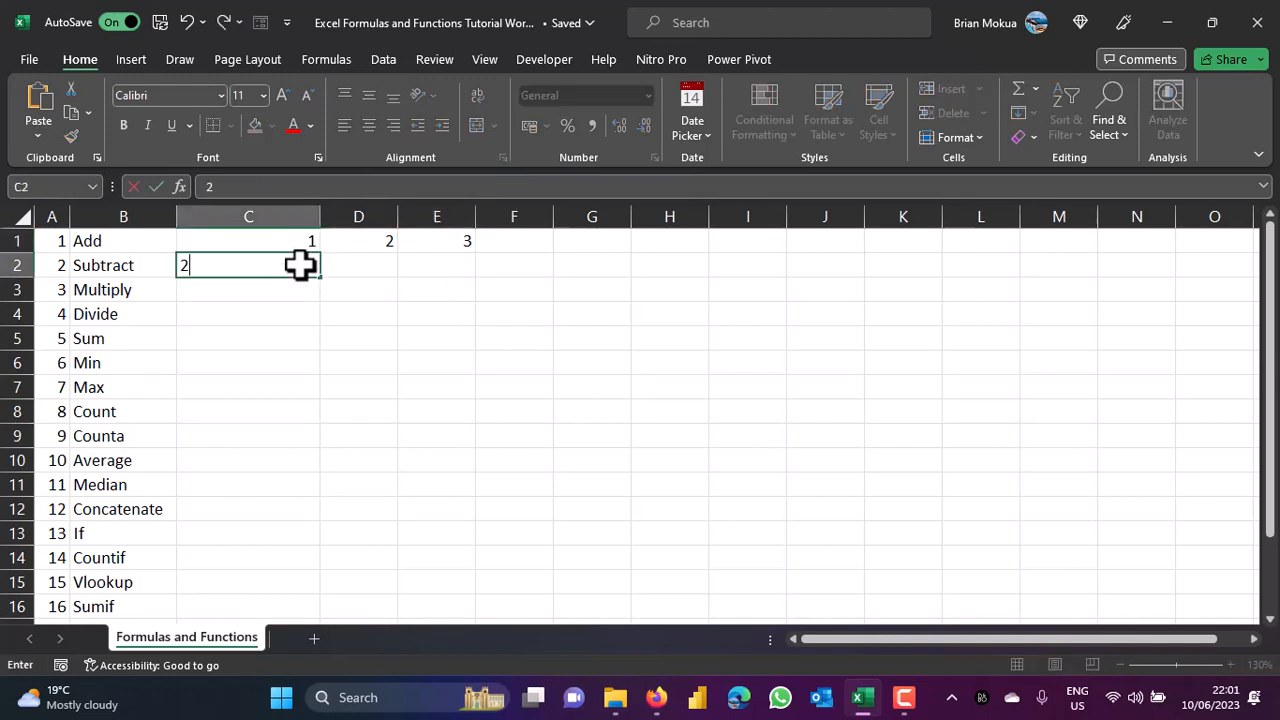
key("Escape")
key("Right")
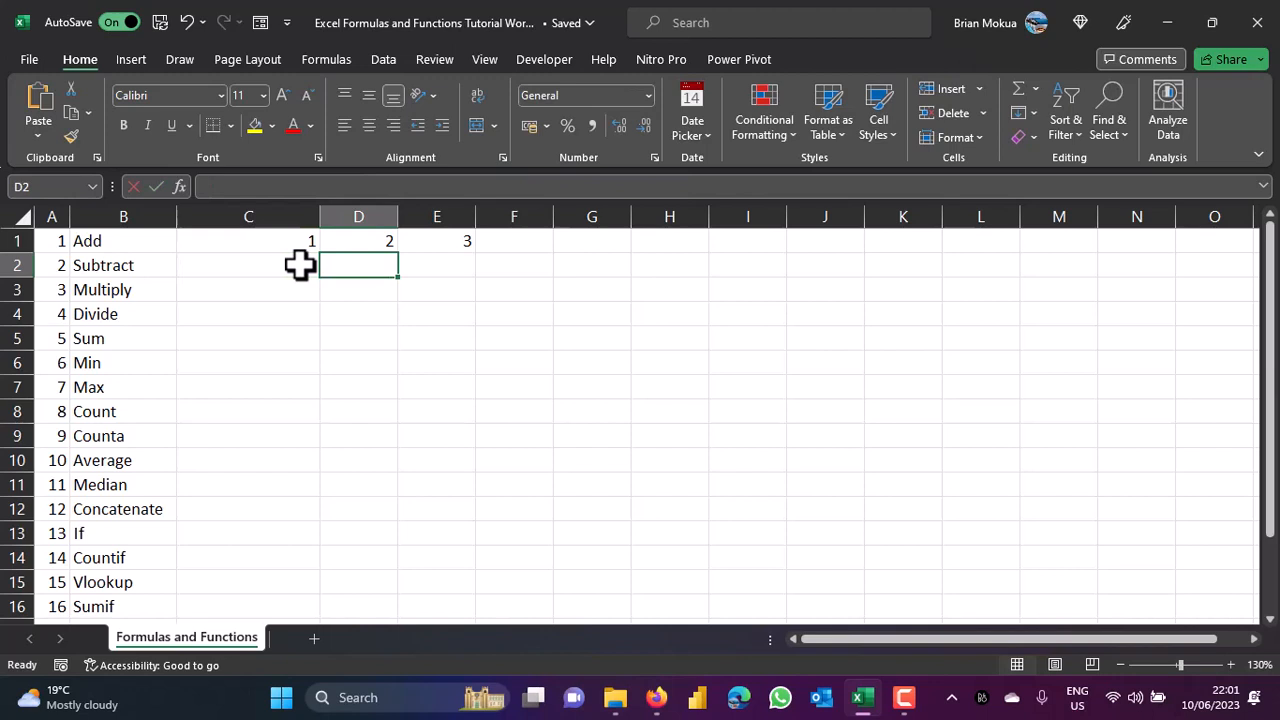
type("1")
key("Tab")
type("=(")
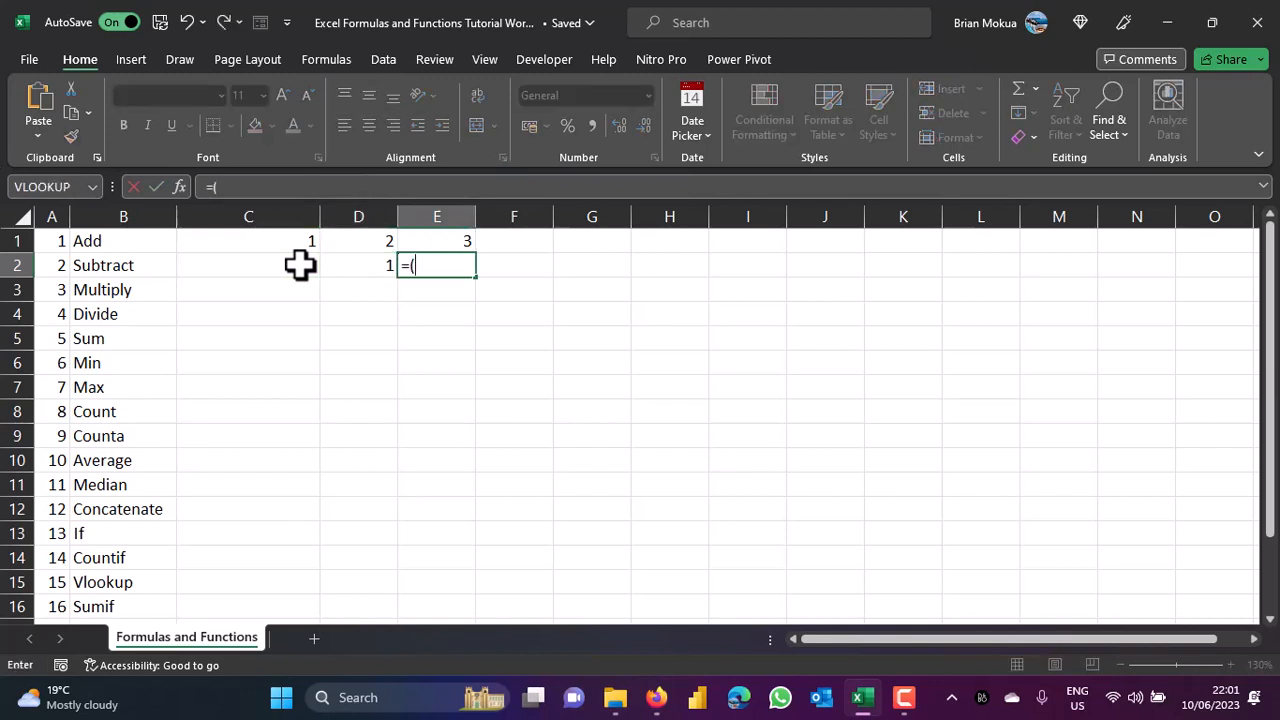
left_click(300, 264)
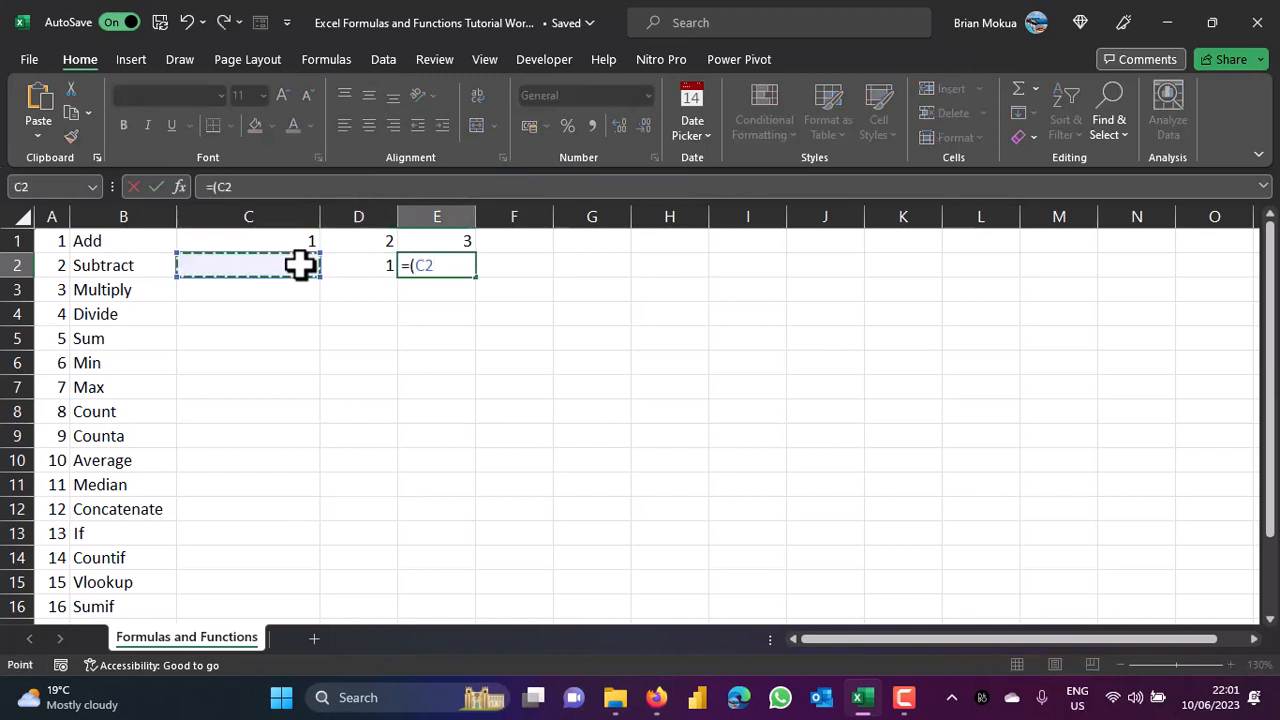
type("-")
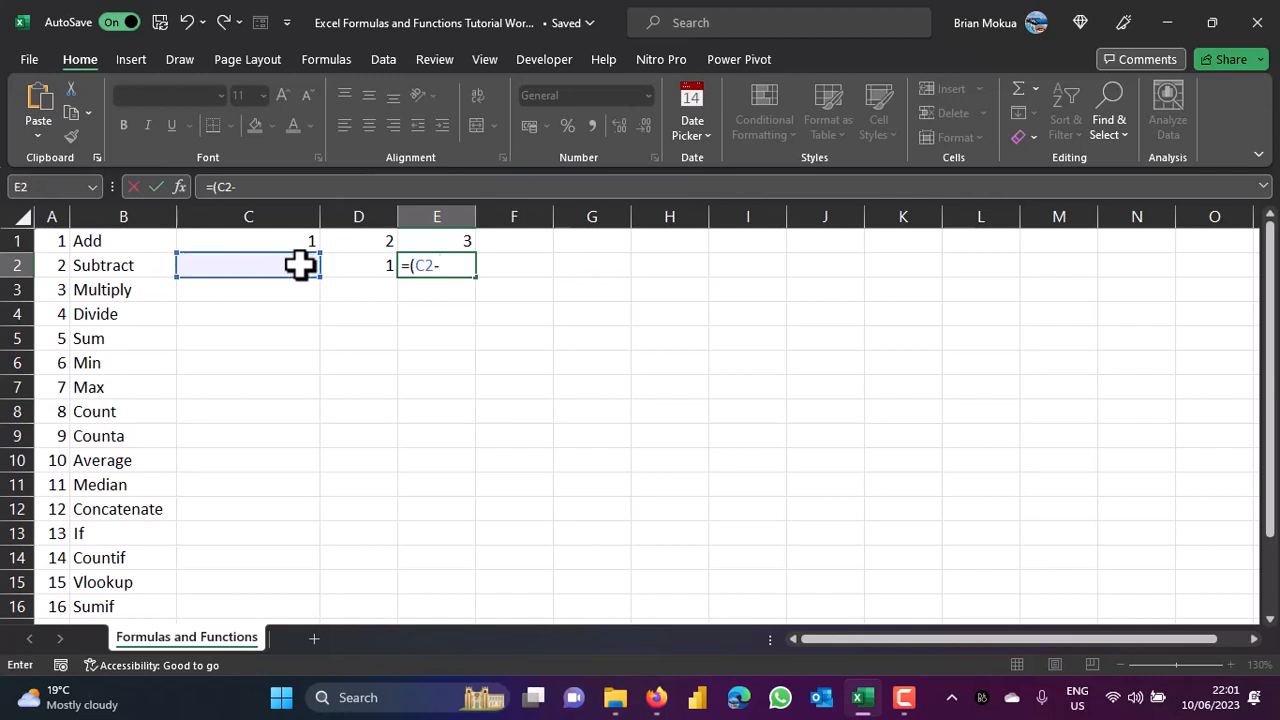
left_click(376, 260)
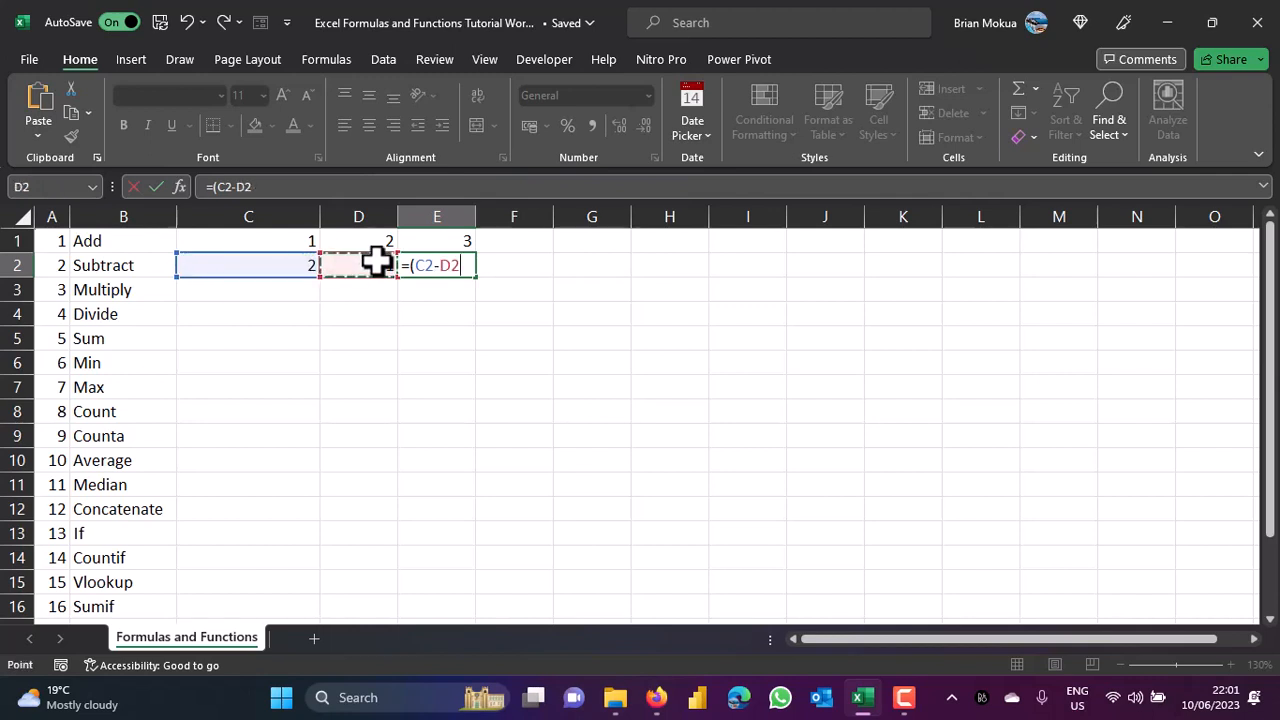
type(")")
key("ctrl+Return")
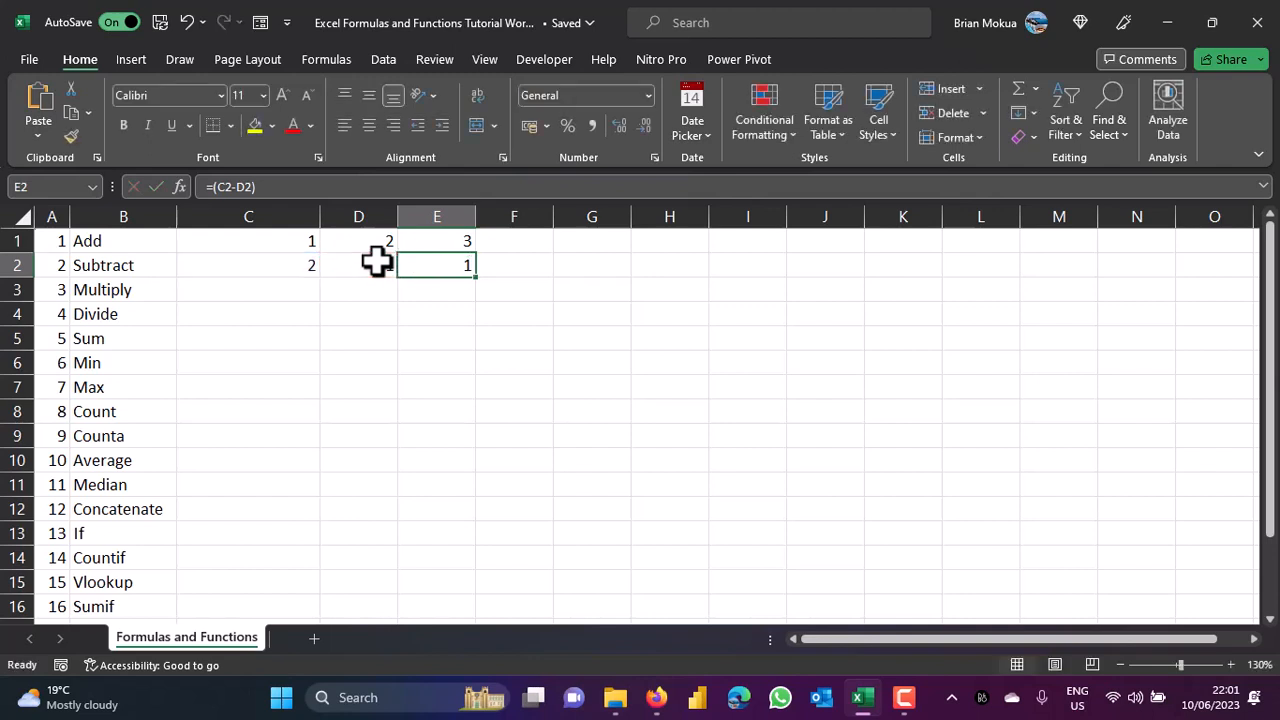
left_click(289, 285)
Enter 5 in both C3 and D3.
type("5")
key("Tab")
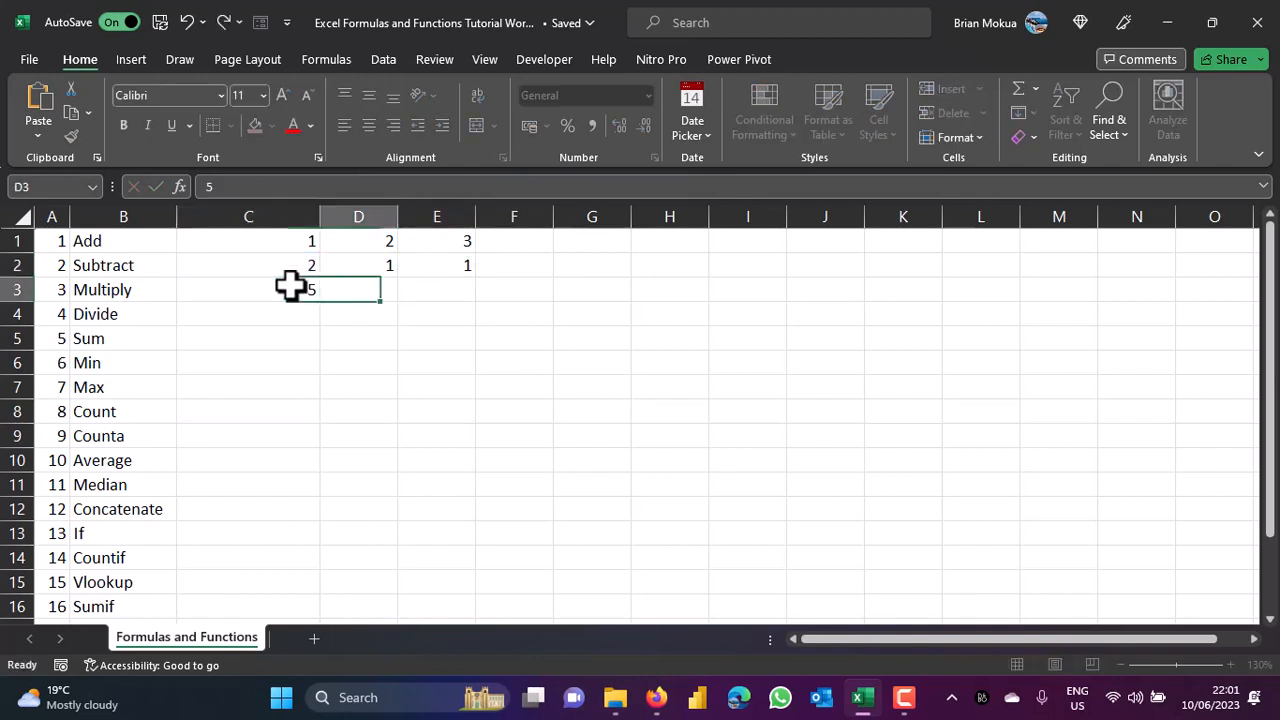
type("5")
key("Tab")
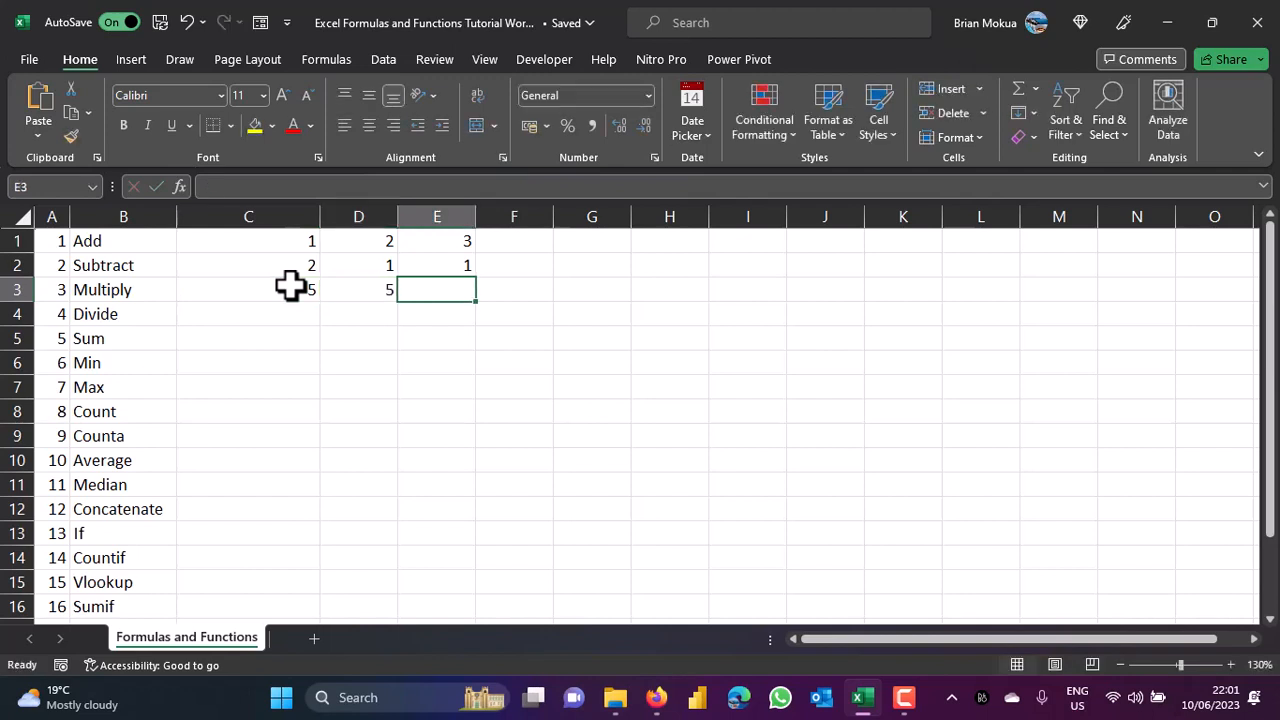
Enter the formula =(C3*D3) in E3, returning 25.
type("=")
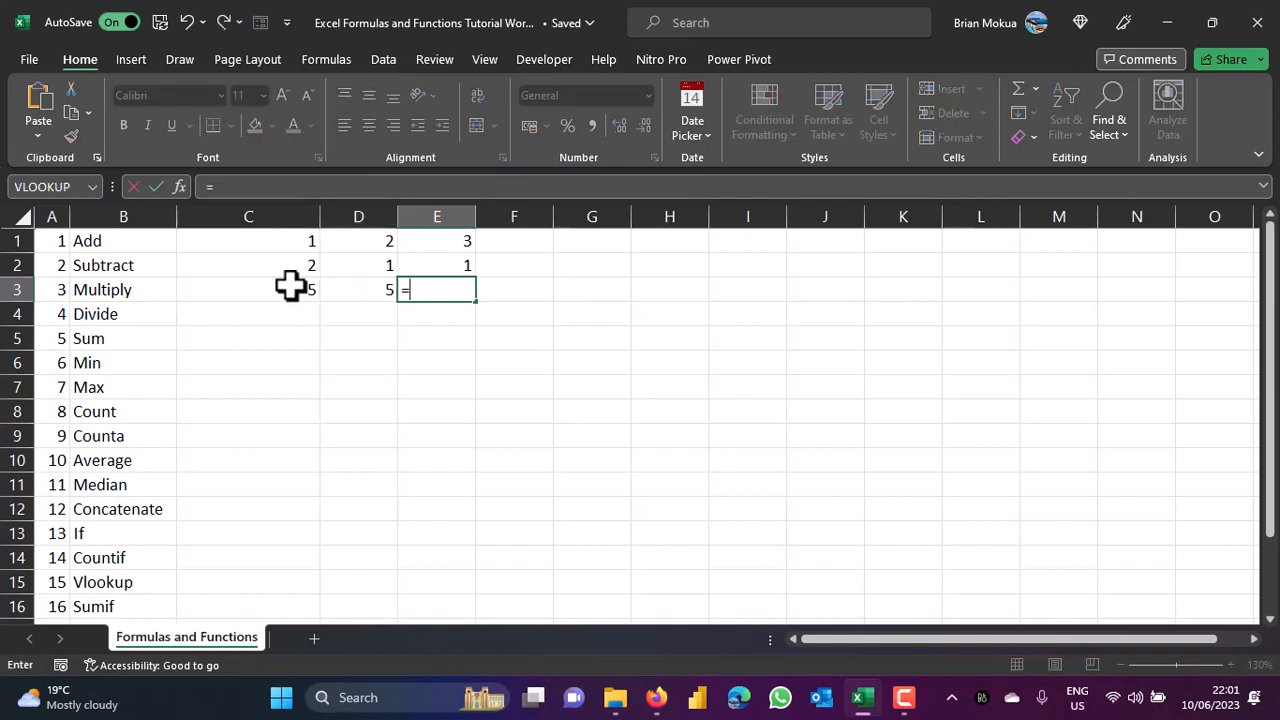
left_click(290, 286)
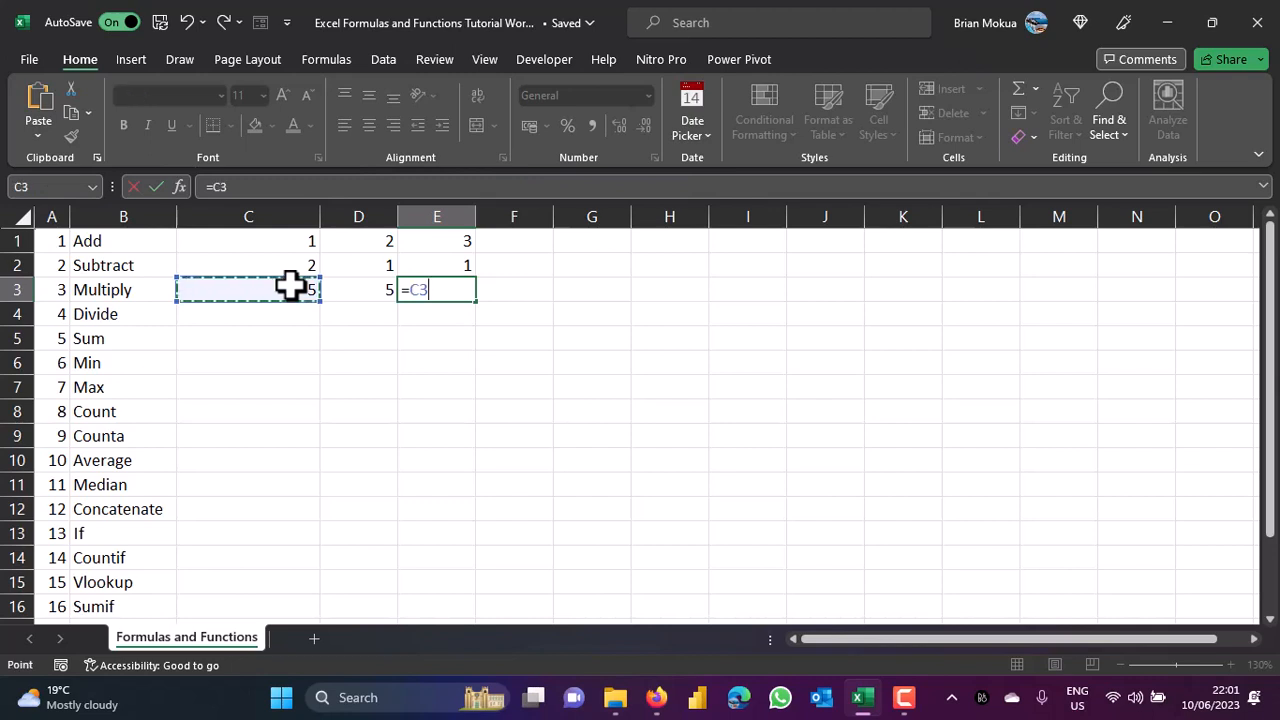
type("*")
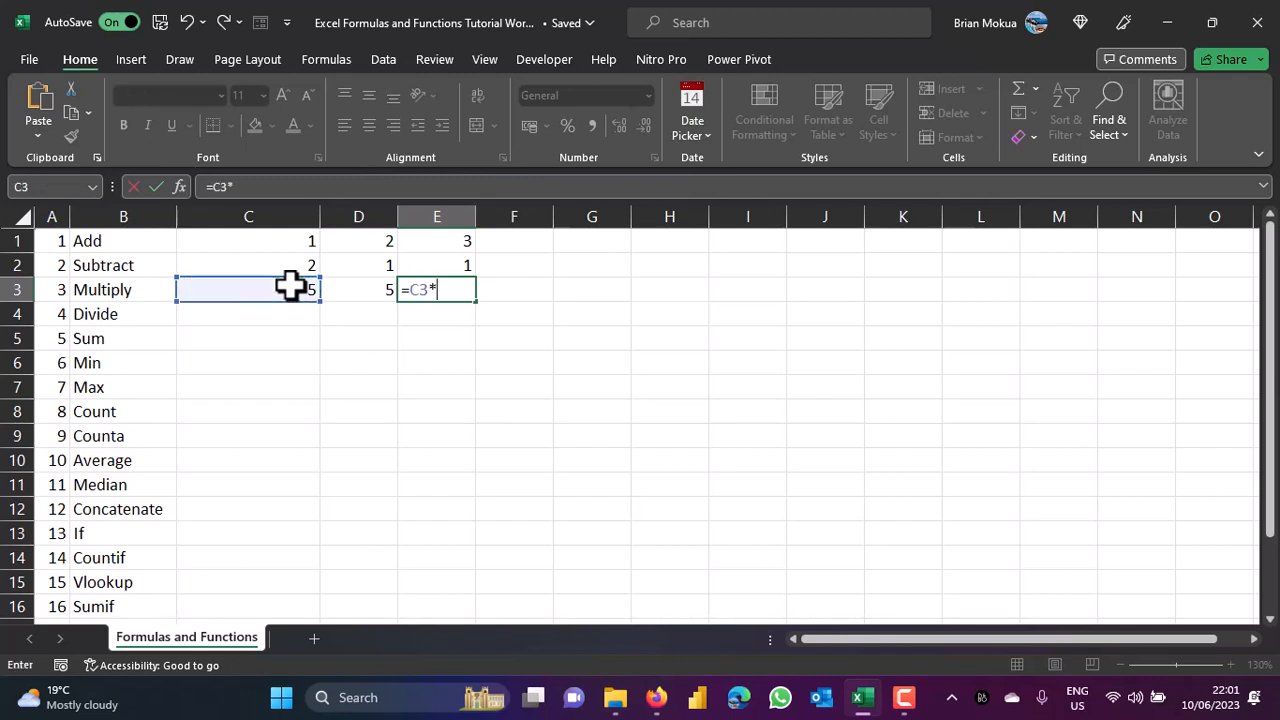
left_click(358, 287)
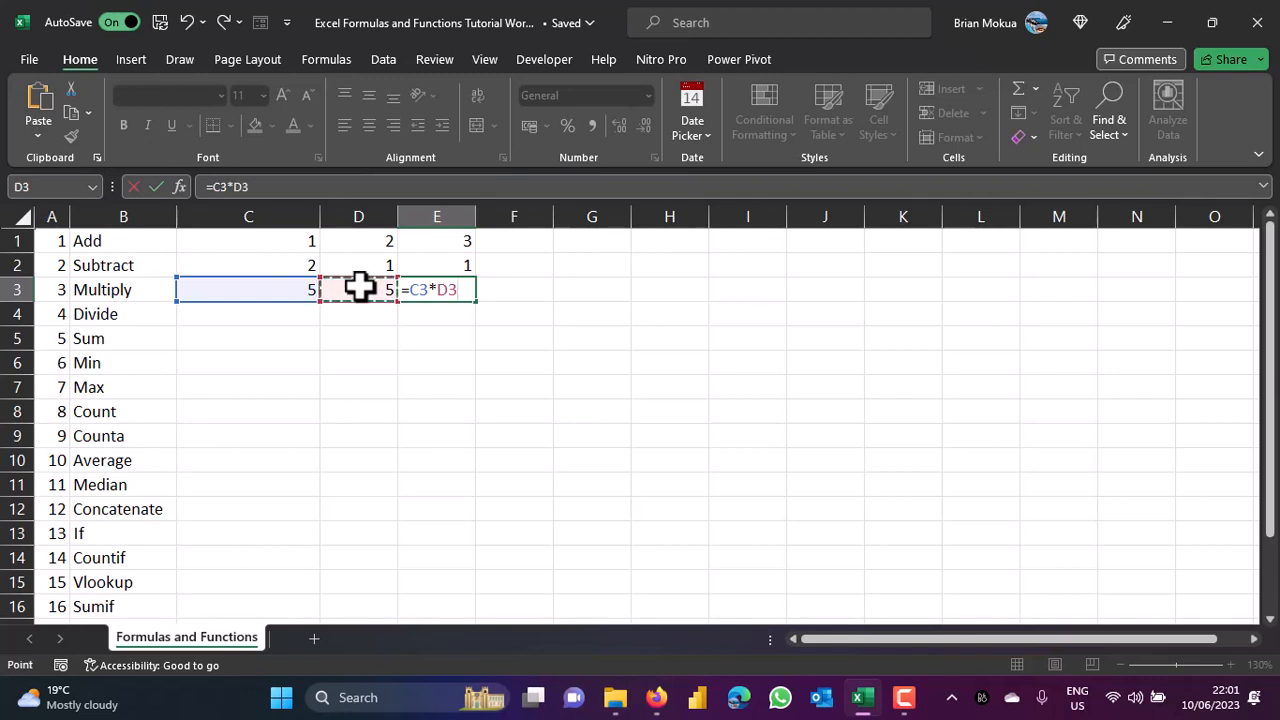
type(")")
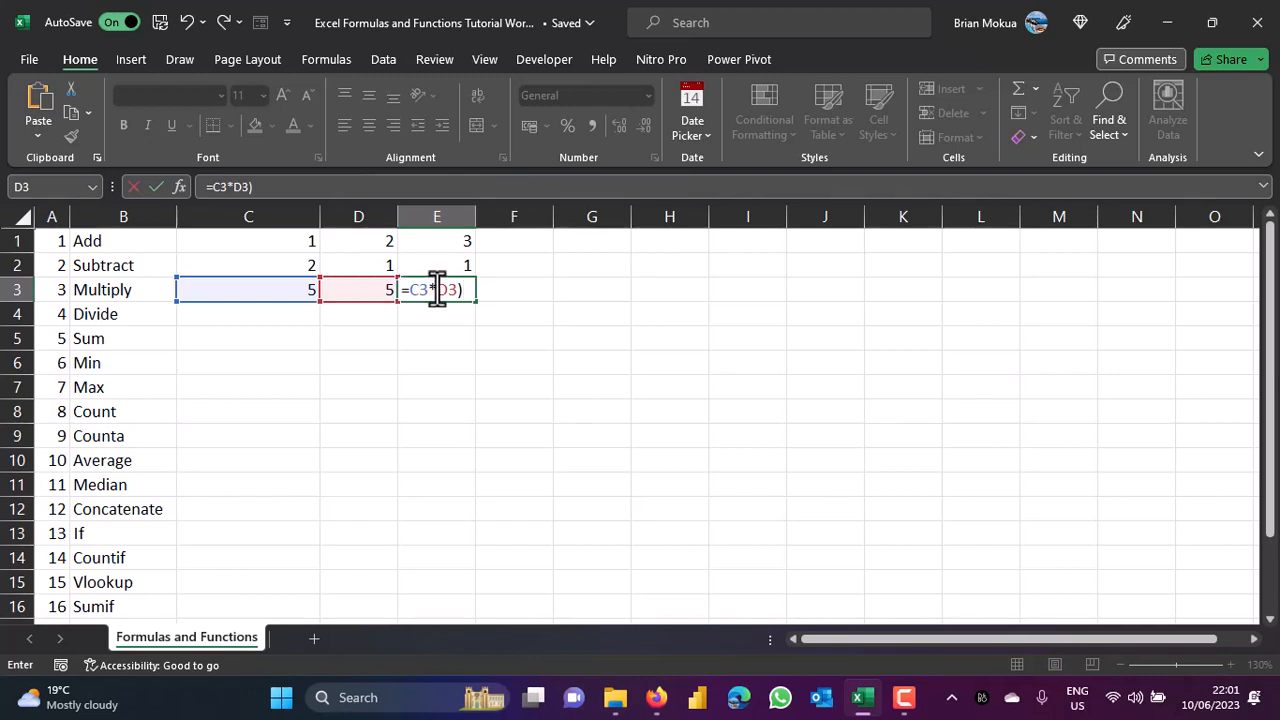
left_click(410, 289)
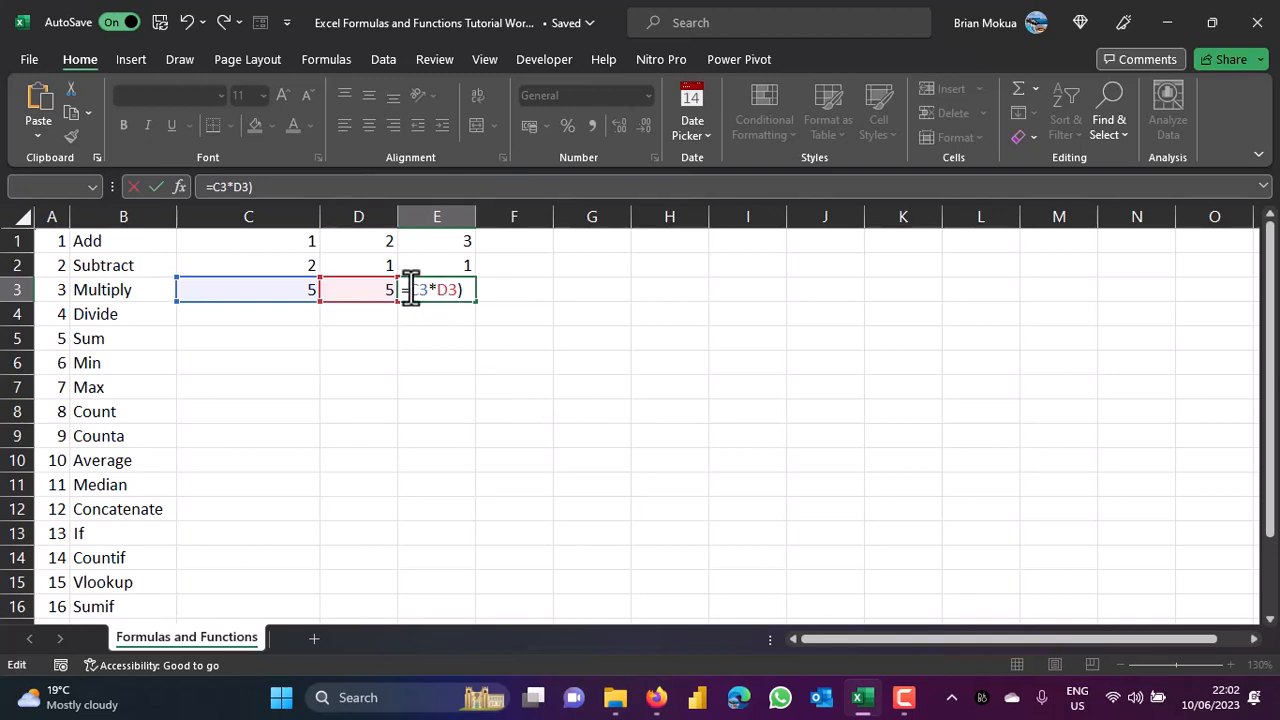
type("(")
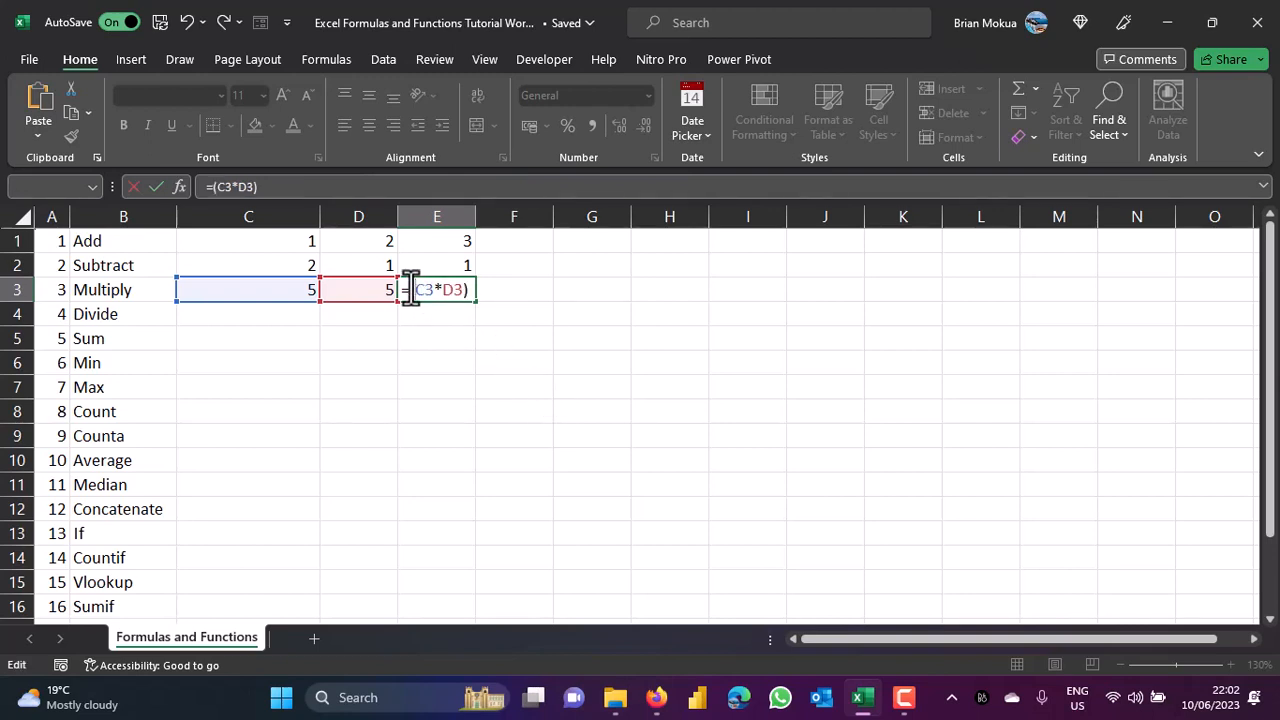
key("Return")
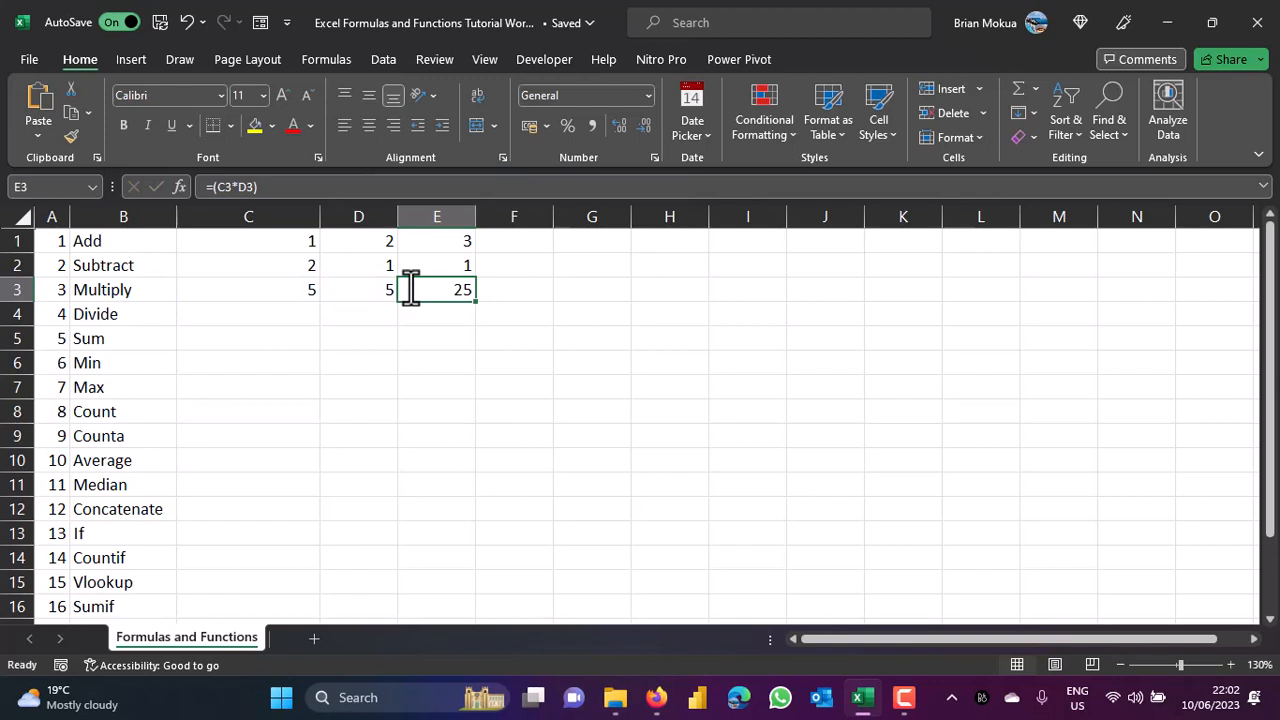
double_click(308, 308)
key("Tab")
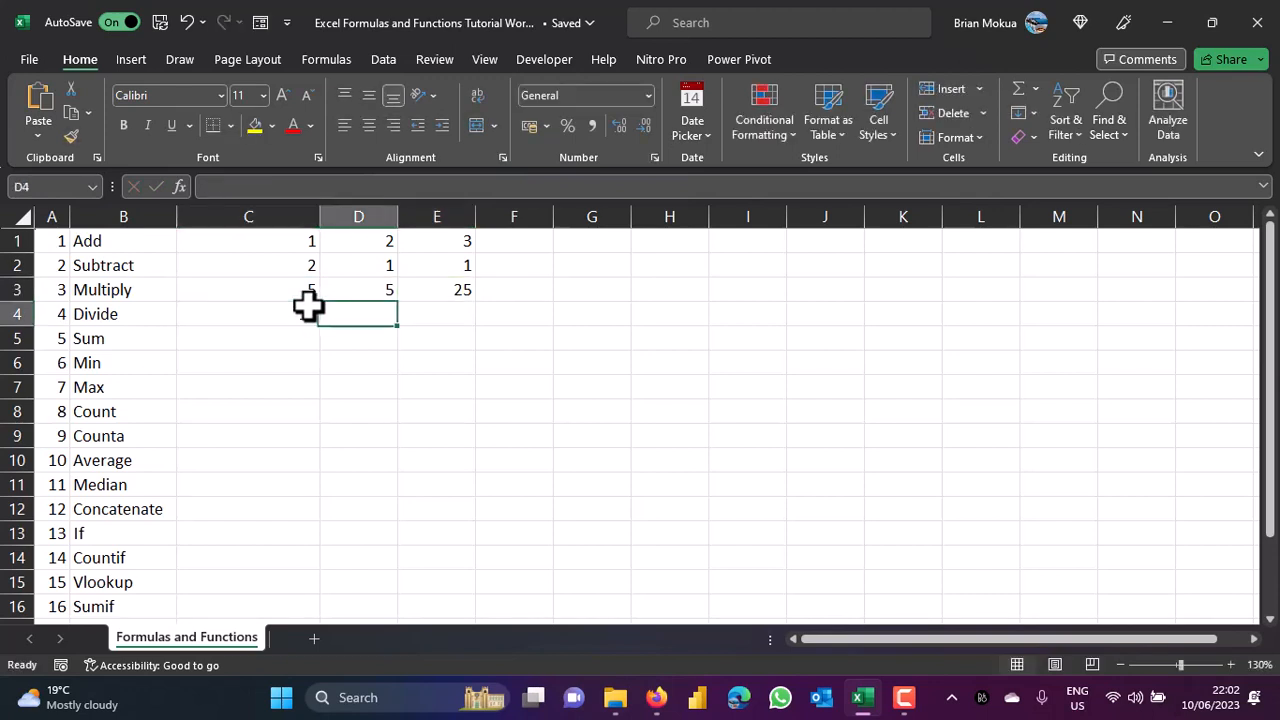
Enter 2 in D4 and the formula =(C4/D4) in E4, giving 5.
type("2")
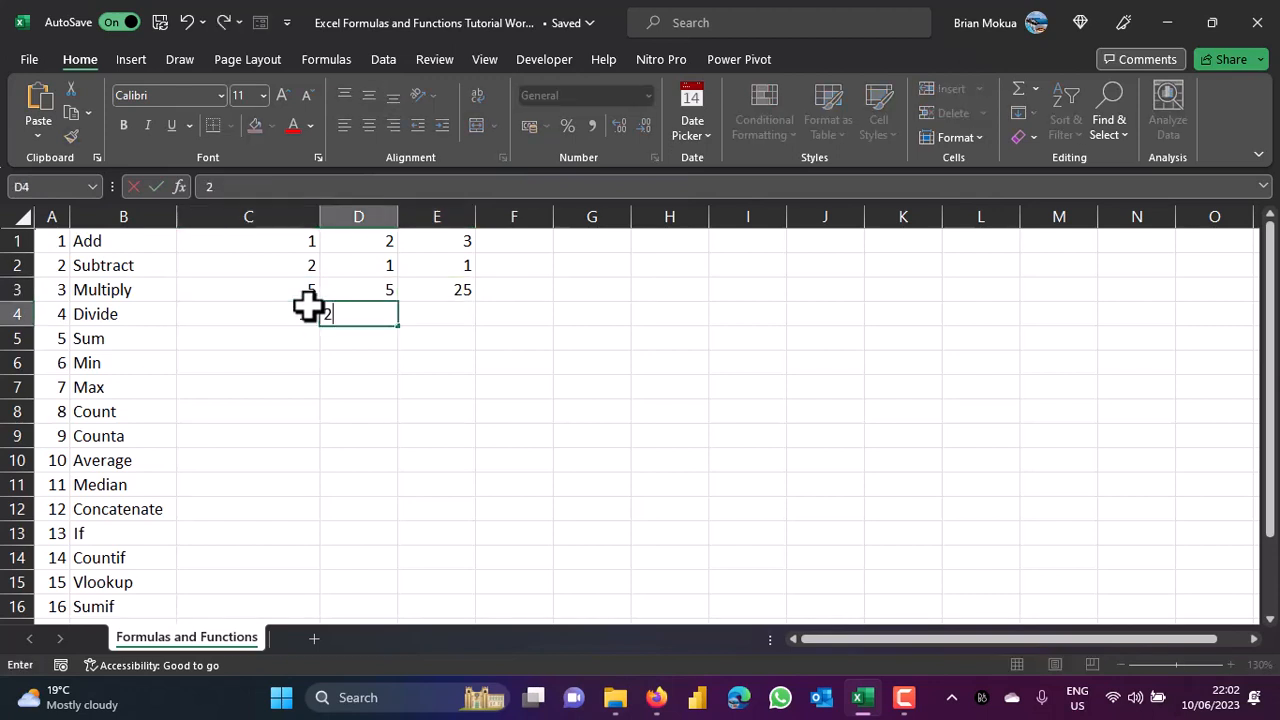
key("Tab")
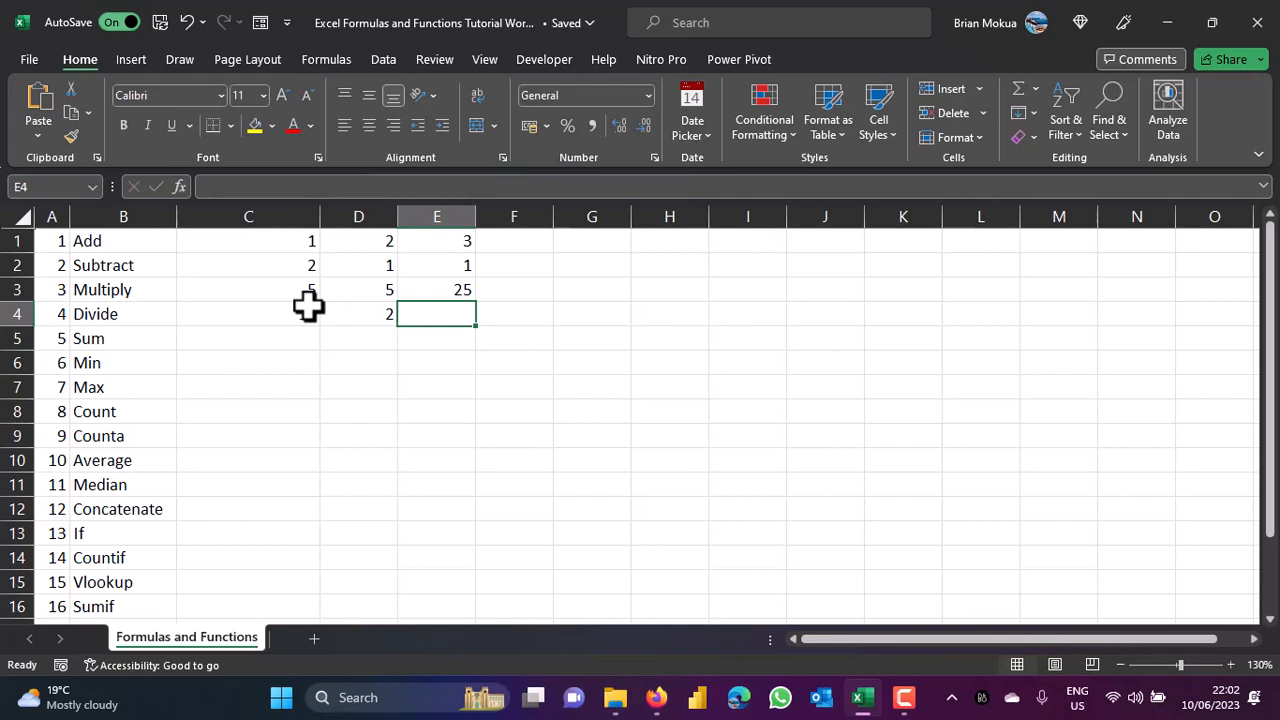
type("=")
key("BackSpace")
type("=")
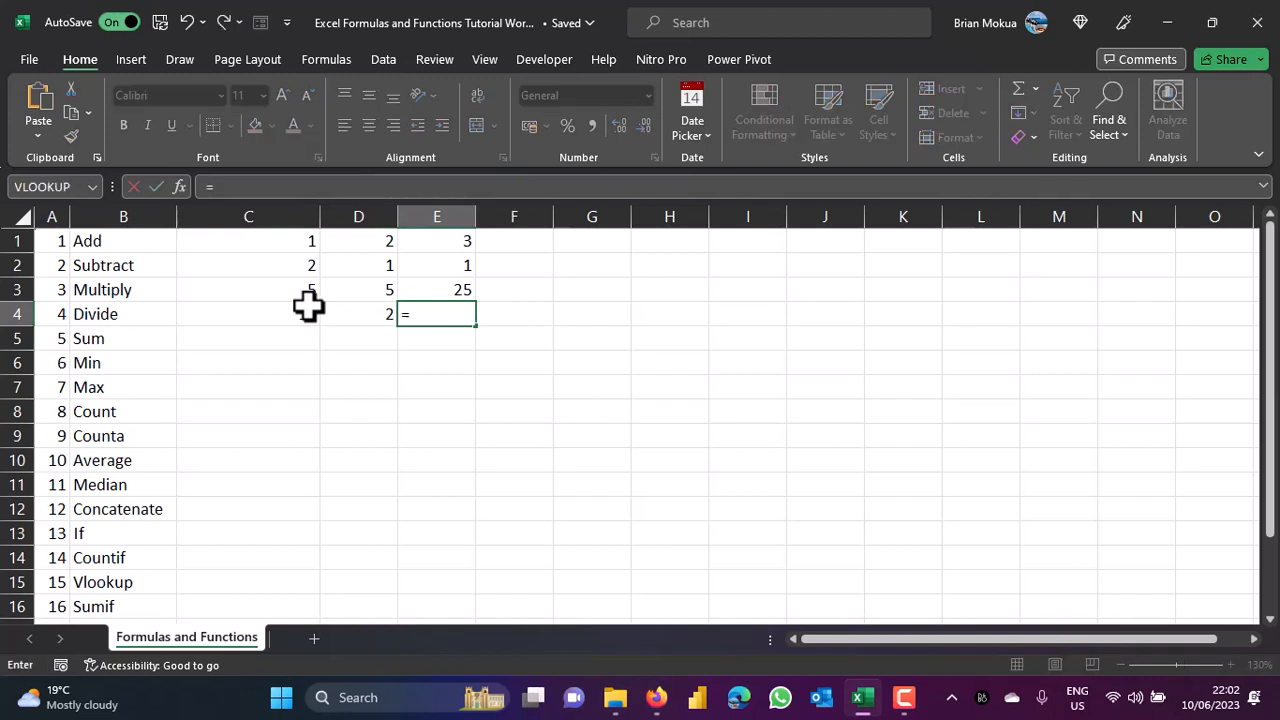
left_click(308, 307)
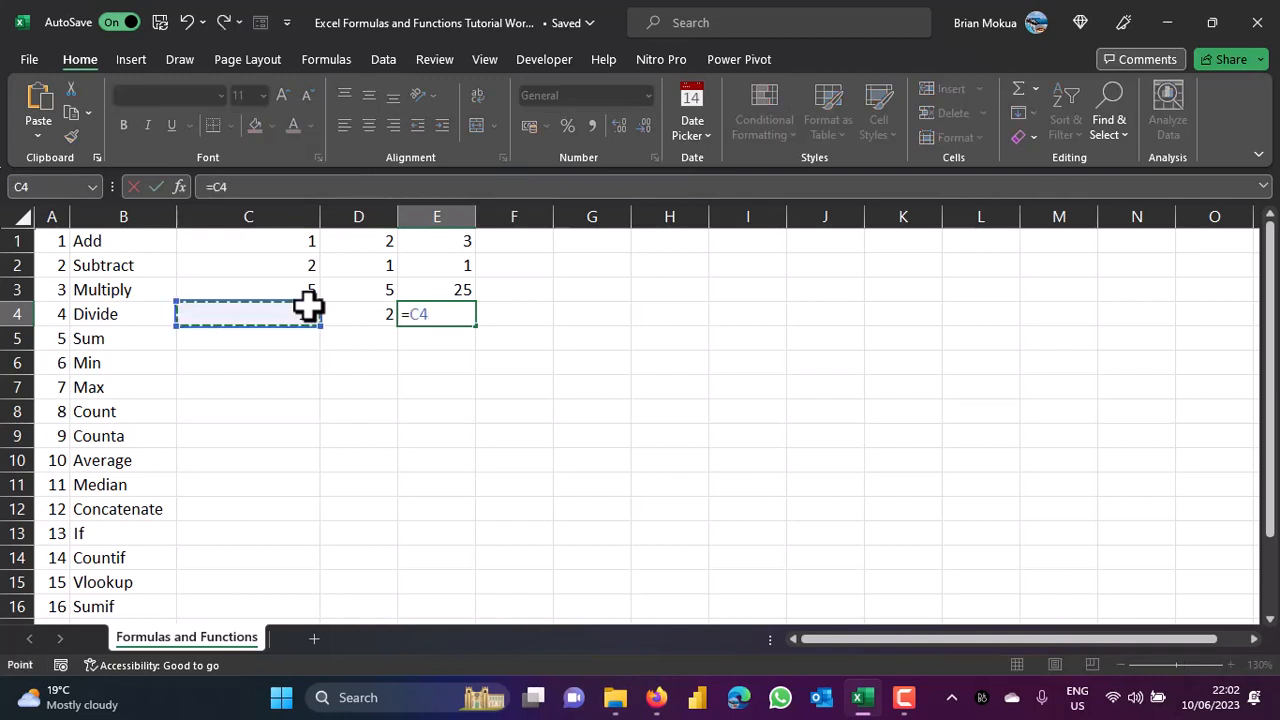
key("BackSpace")
key("BackSpace")
type("(")
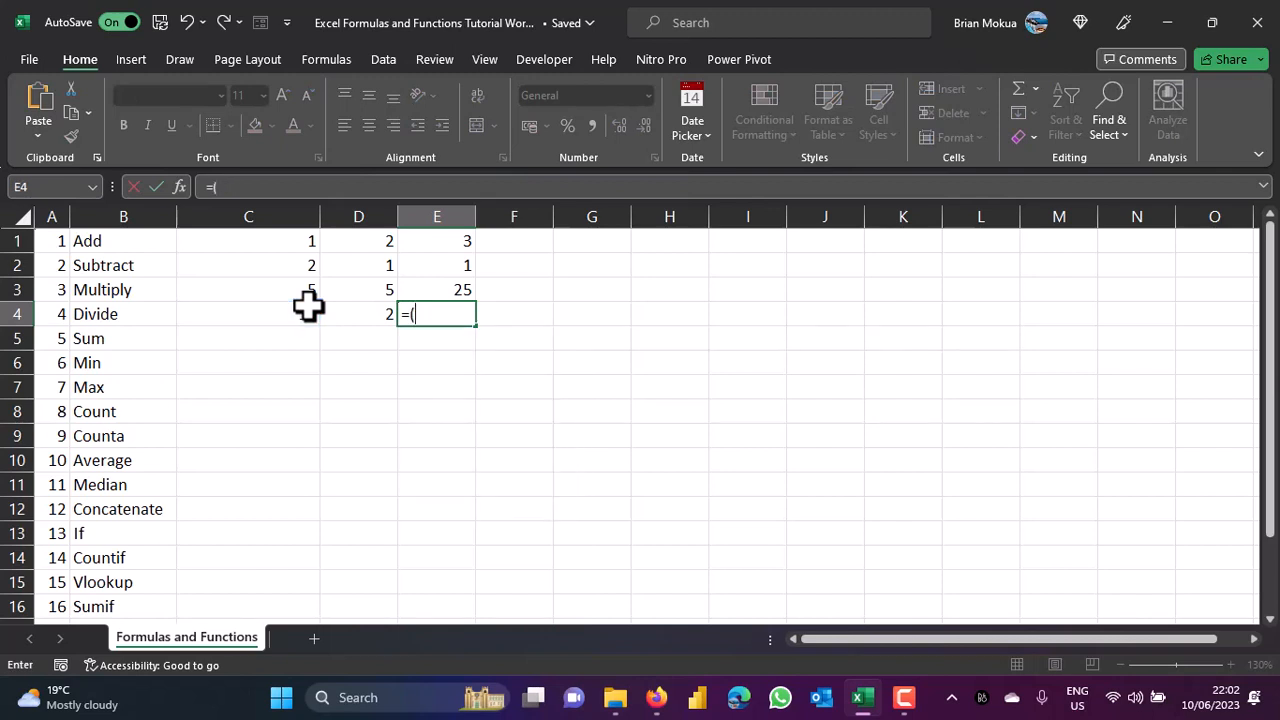
left_click(303, 310)
type("/")
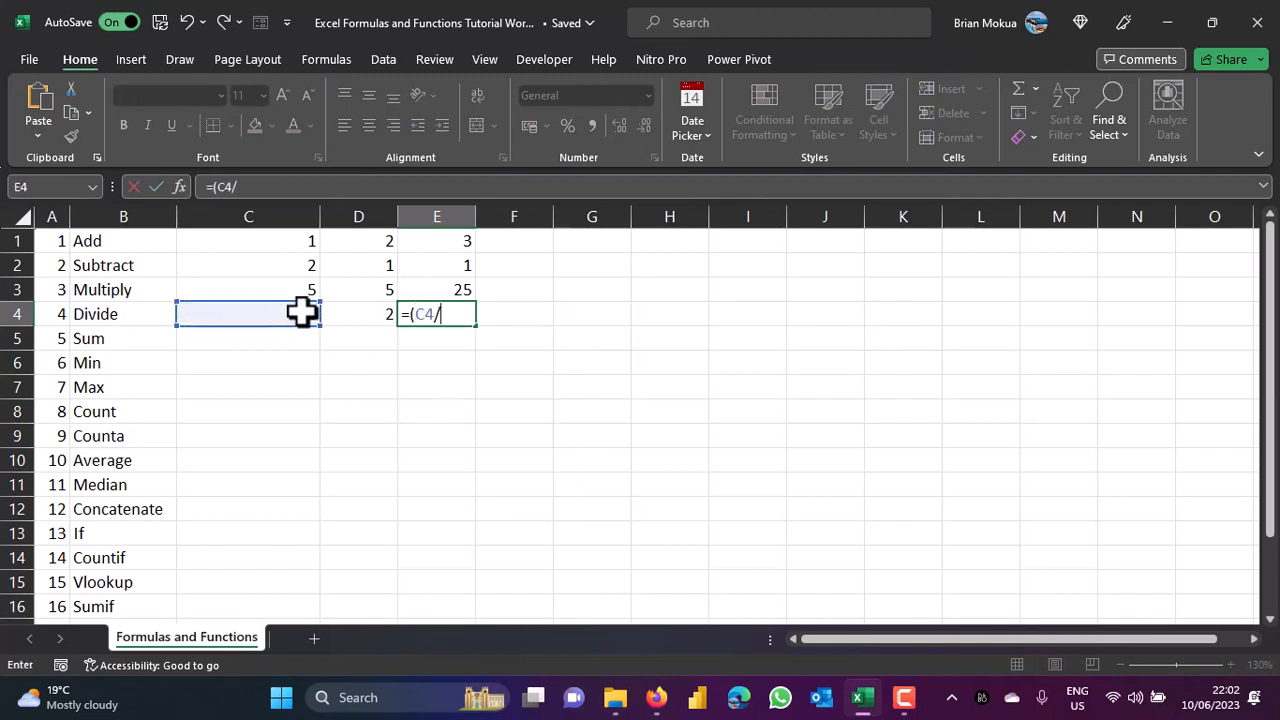
left_click(360, 315)
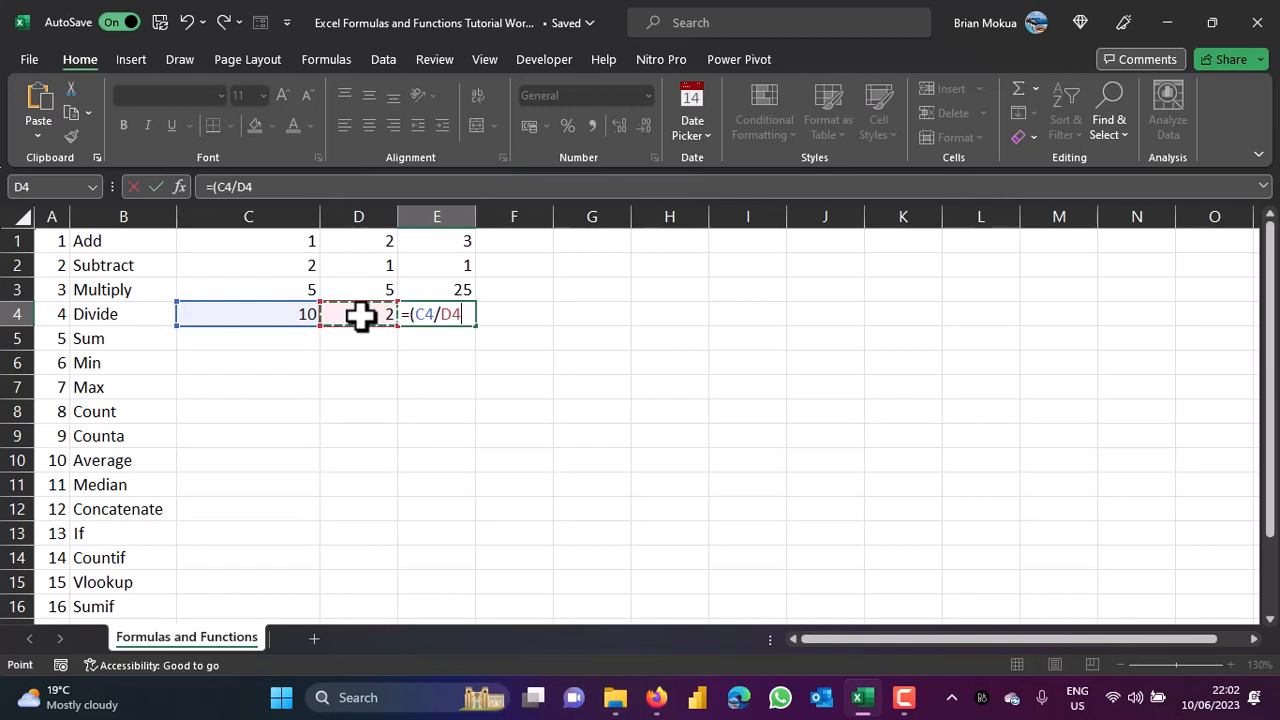
type(")")
key("ctrl+Return")
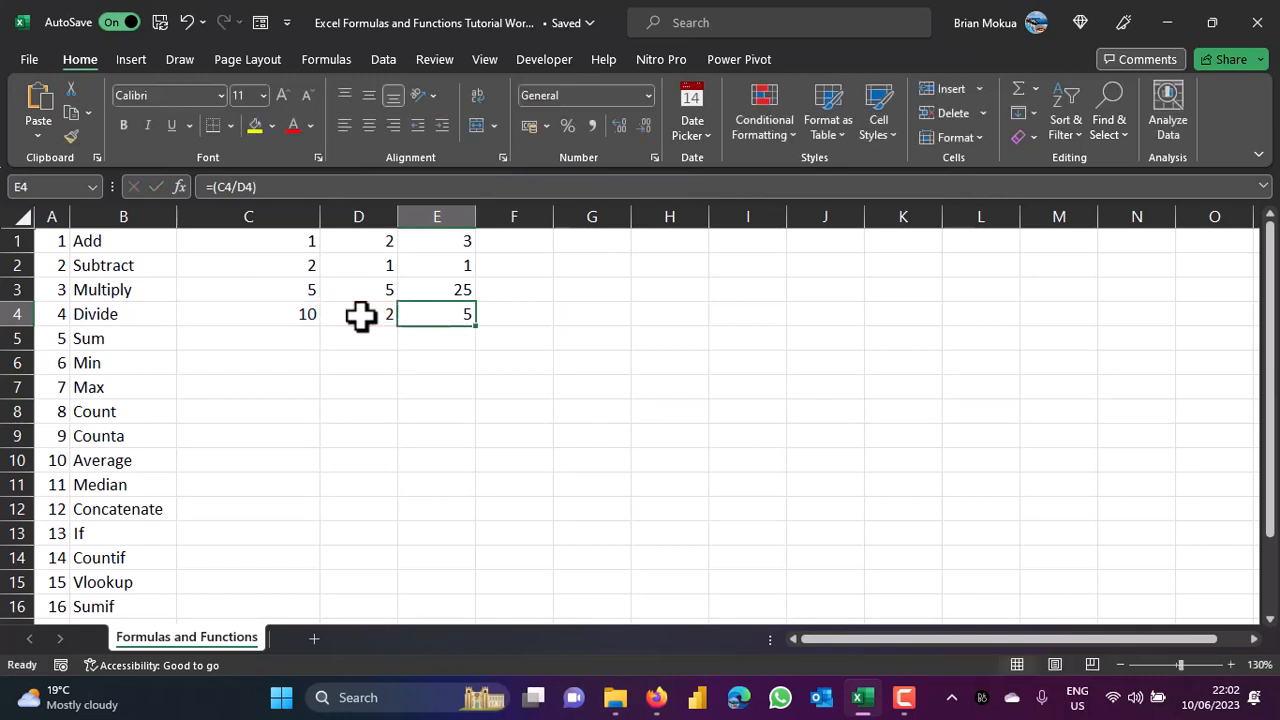
In C5, select C1:E4 and try a C1+D1+E1 addition formula before erasing it.
left_click(282, 341)
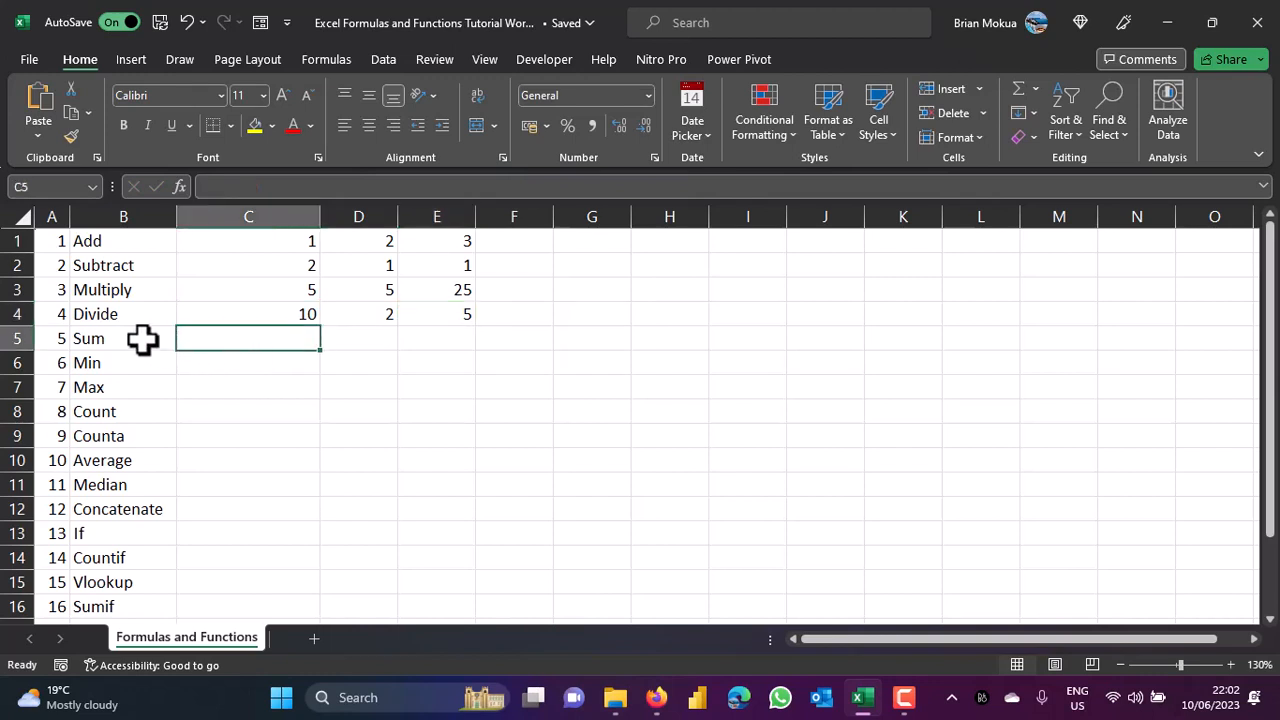
left_click(244, 241)
left_click_drag(244, 241, 462, 320)
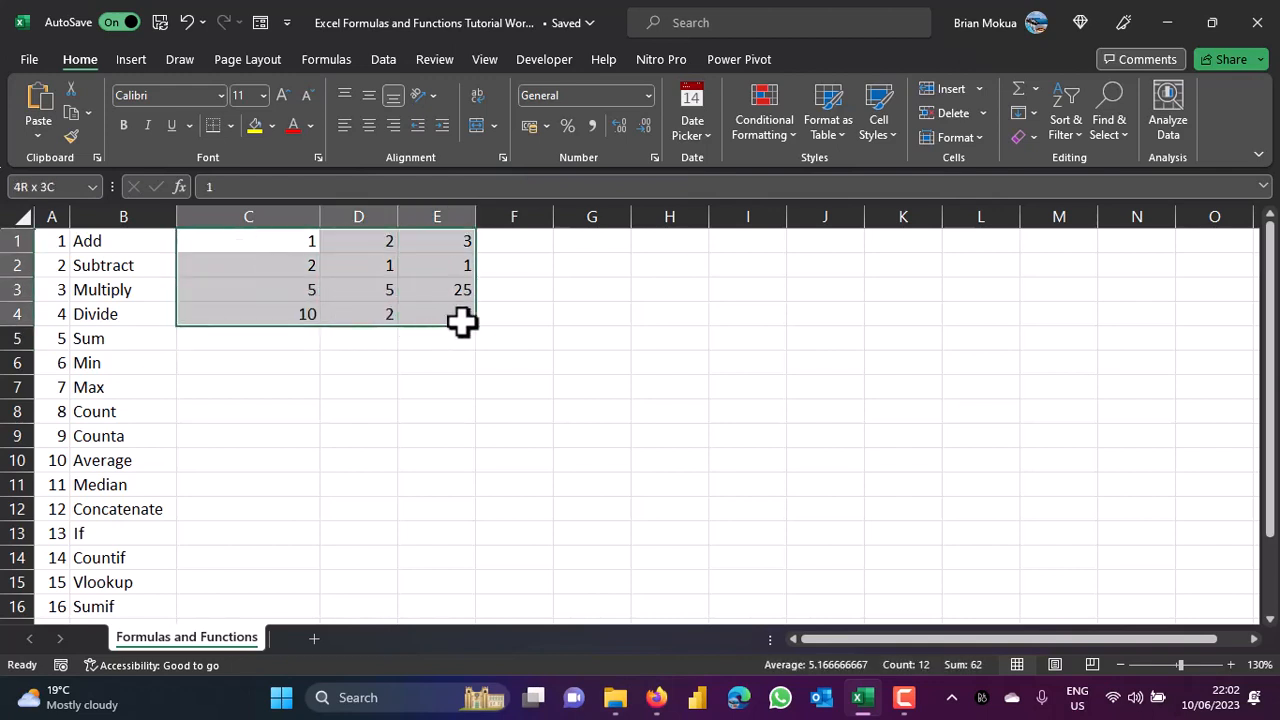
left_click_drag(461, 320, 461, 320)
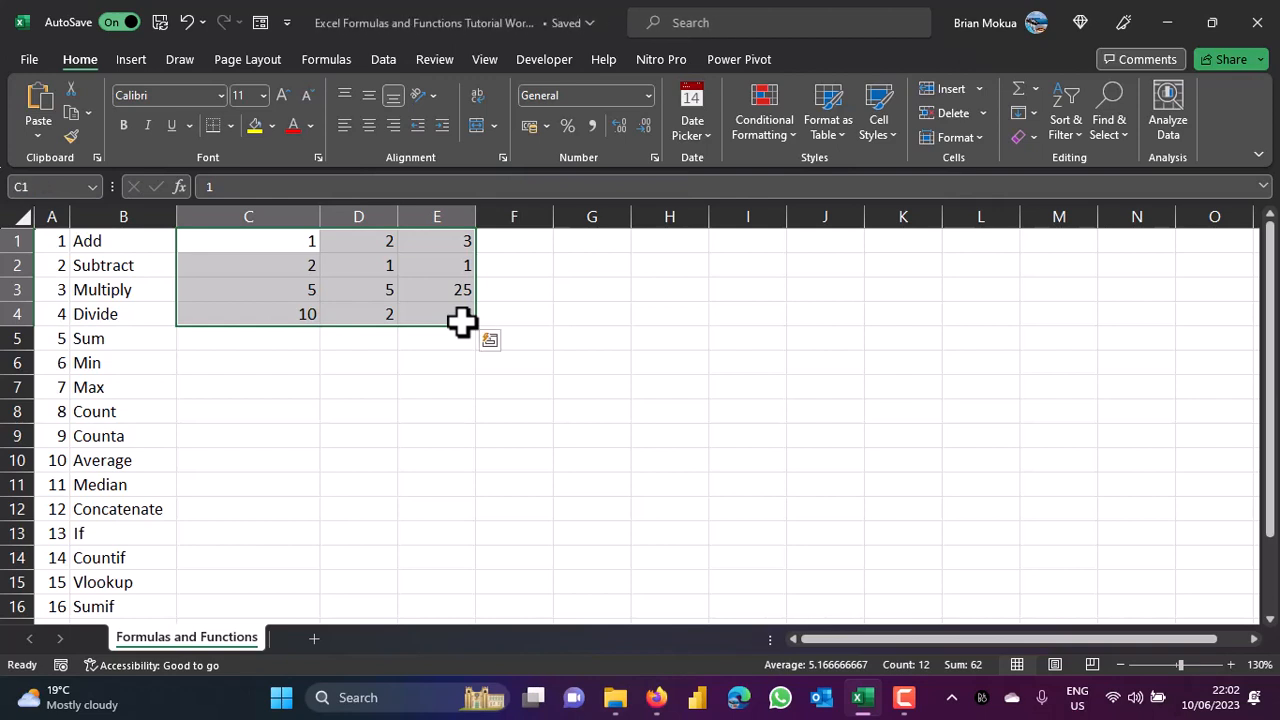
left_click(304, 339)
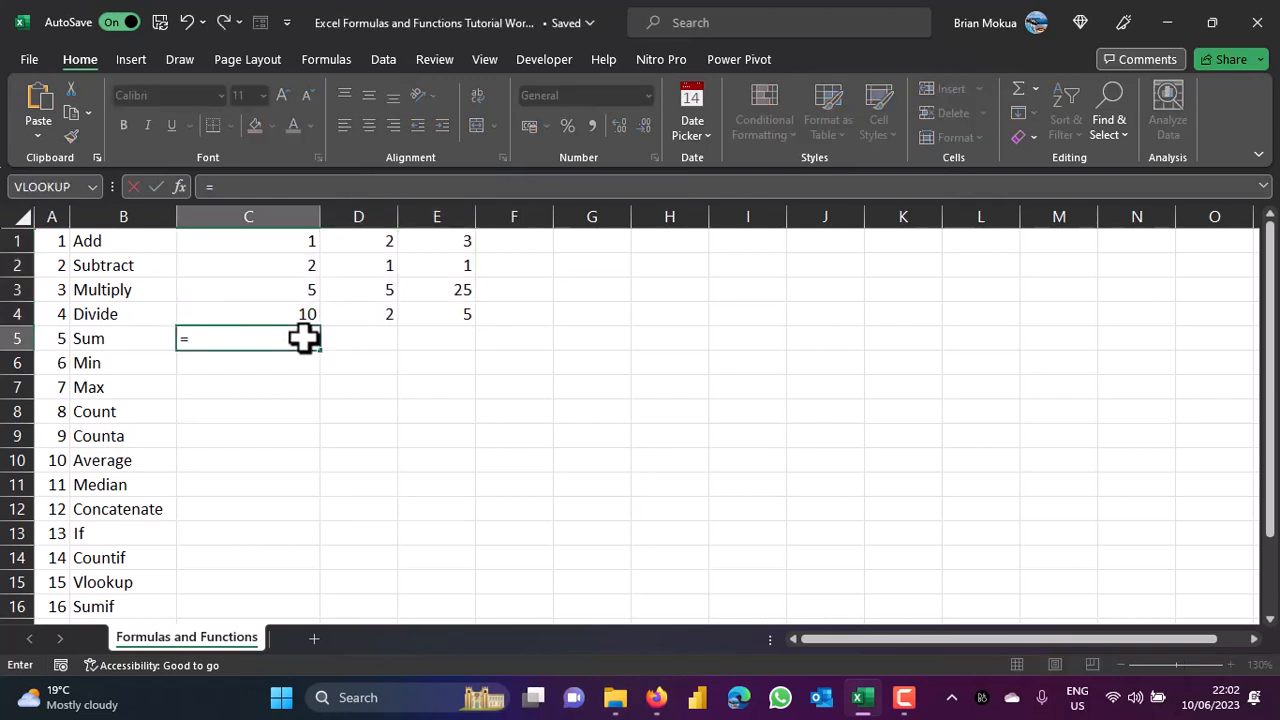
left_click(308, 243)
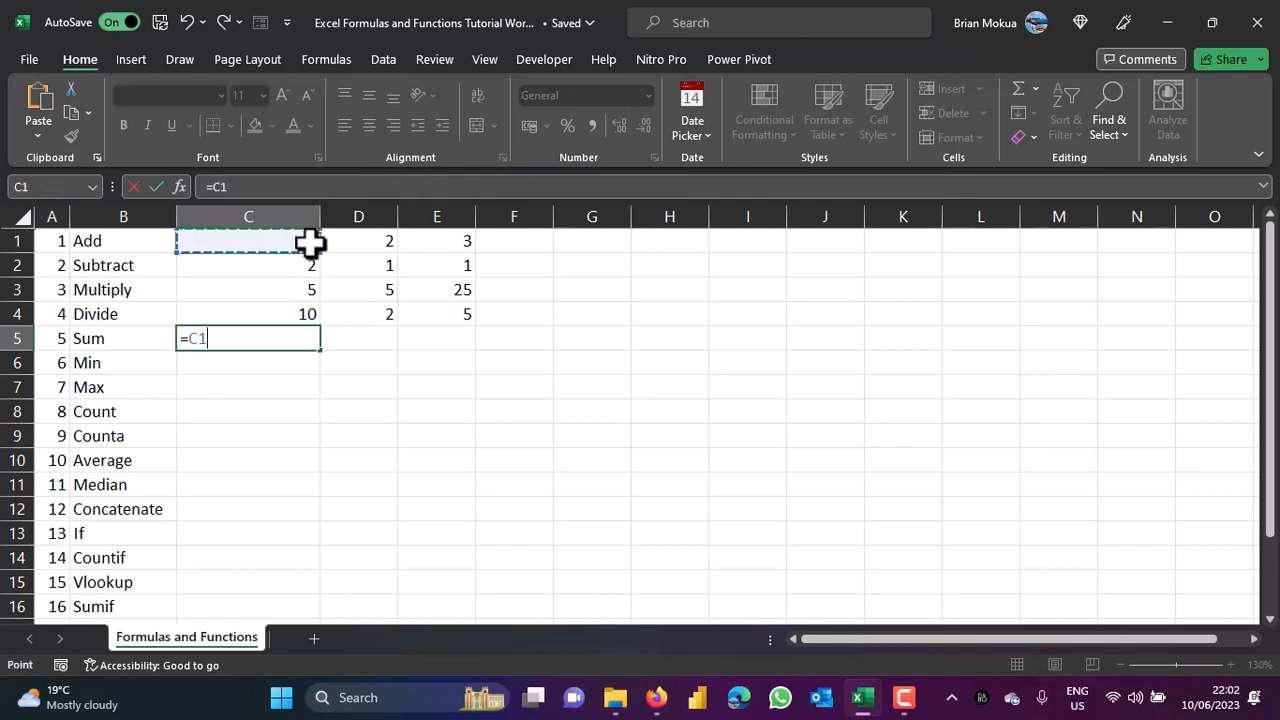
type("+")
left_click(372, 240)
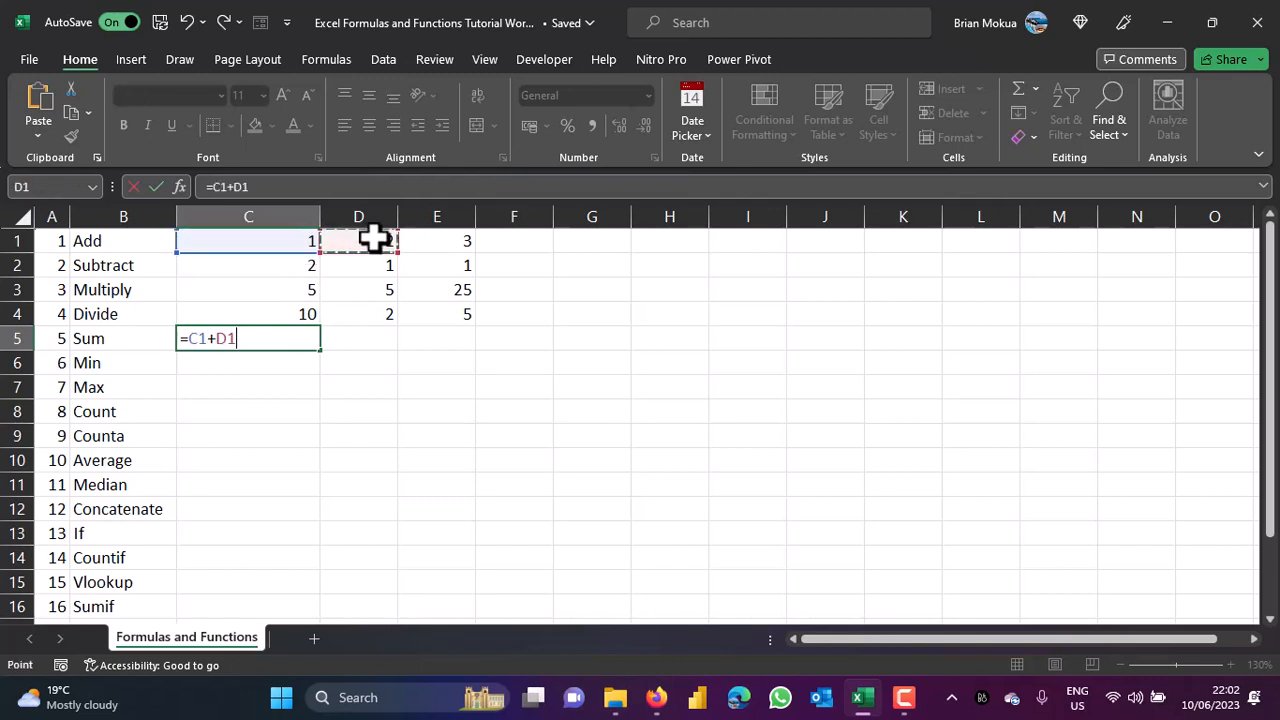
type("+")
left_click(460, 238)
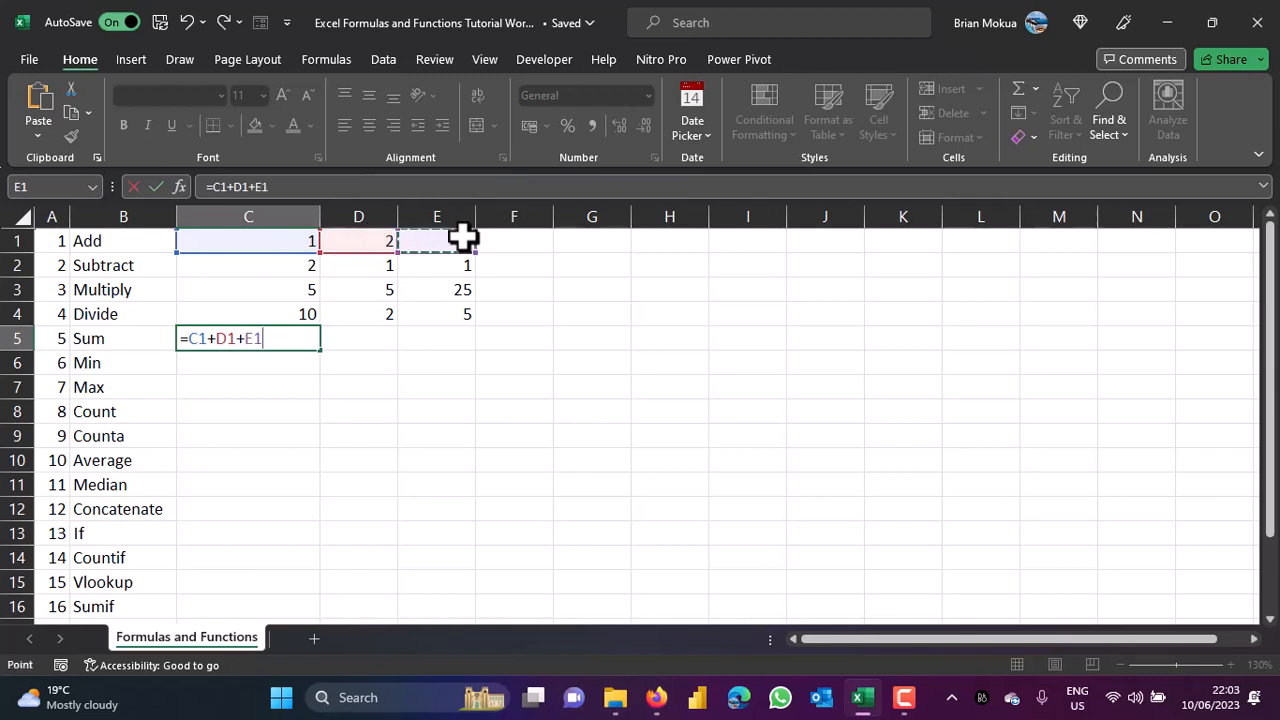
key("BackSpace")
key("BackSpace")
key("BackSpace")
key("BackSpace")
key("BackSpace")
key("BackSpace")
key("BackSpace")
key("BackSpace")
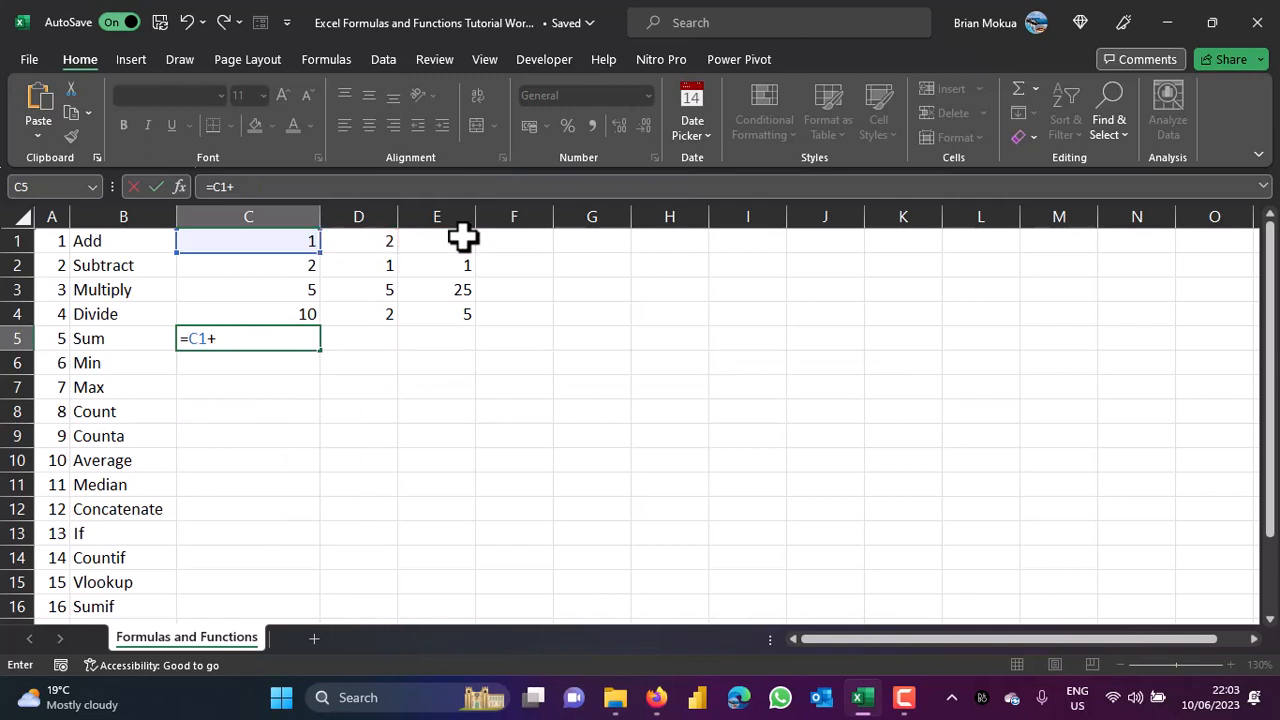
Enter =SUM(C1:E4) in C5 to total the example numbers as 62.
type("sum")
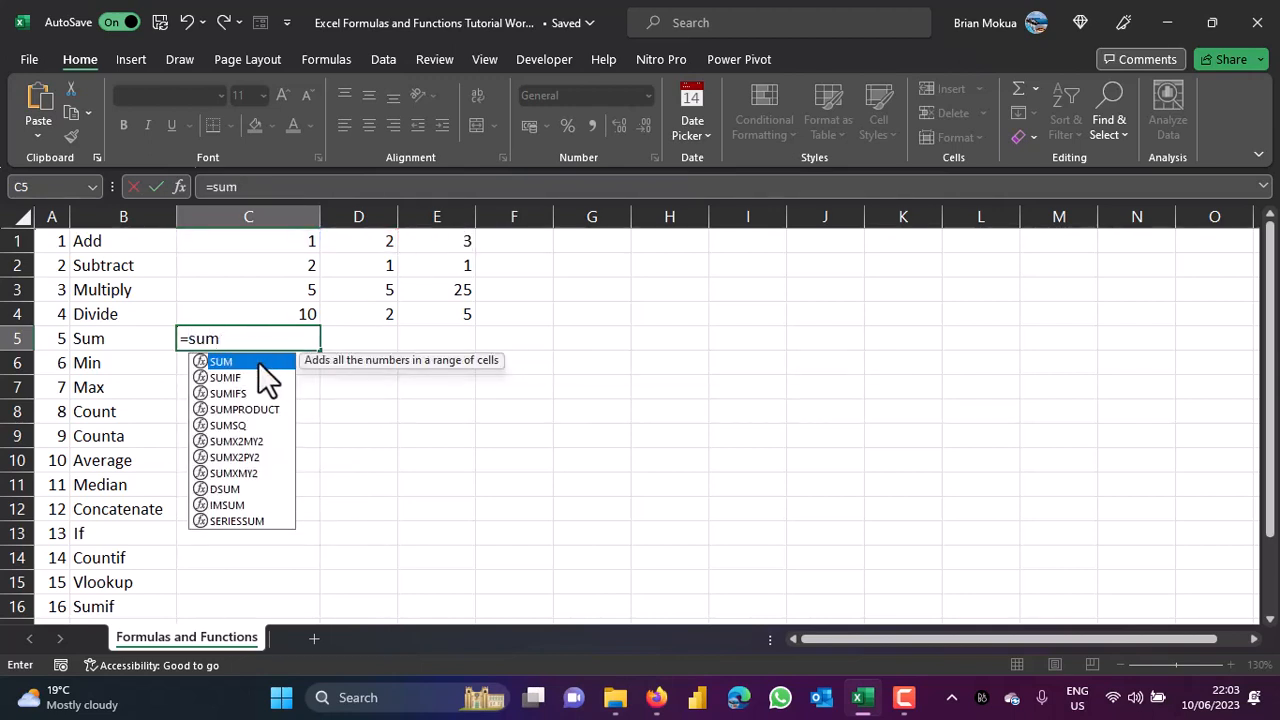
double_click(258, 361)
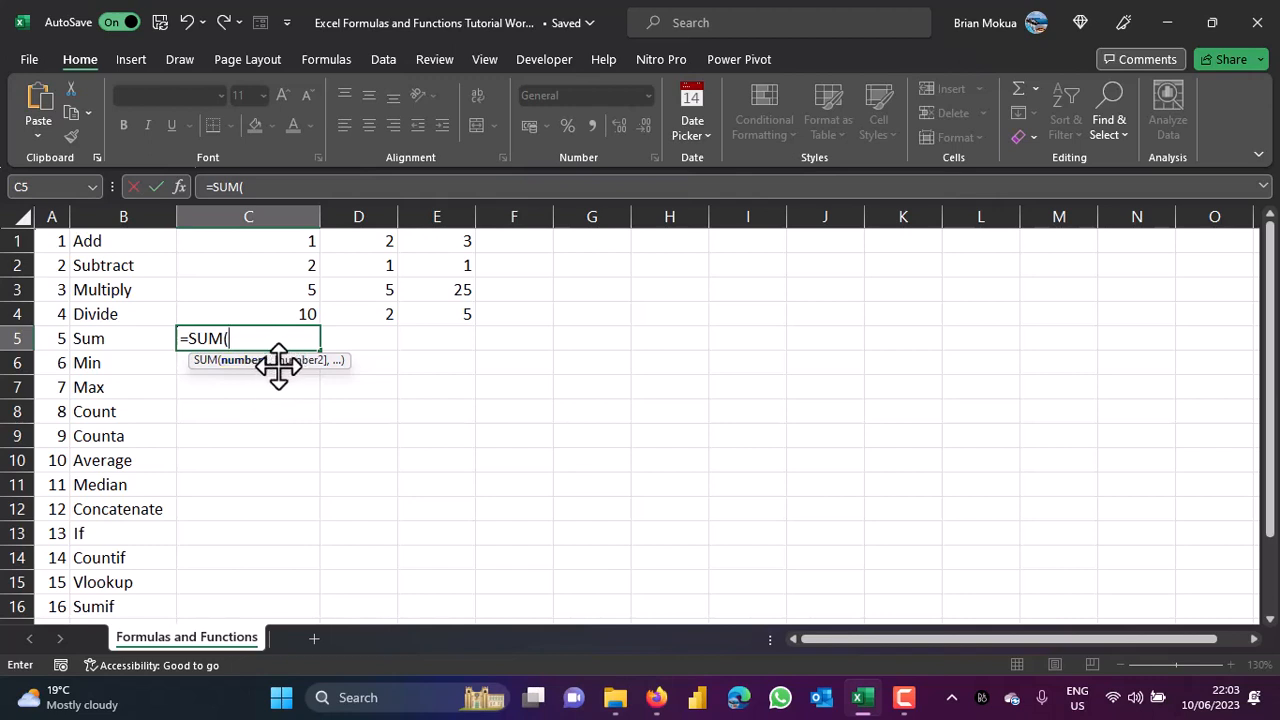
left_click(288, 245)
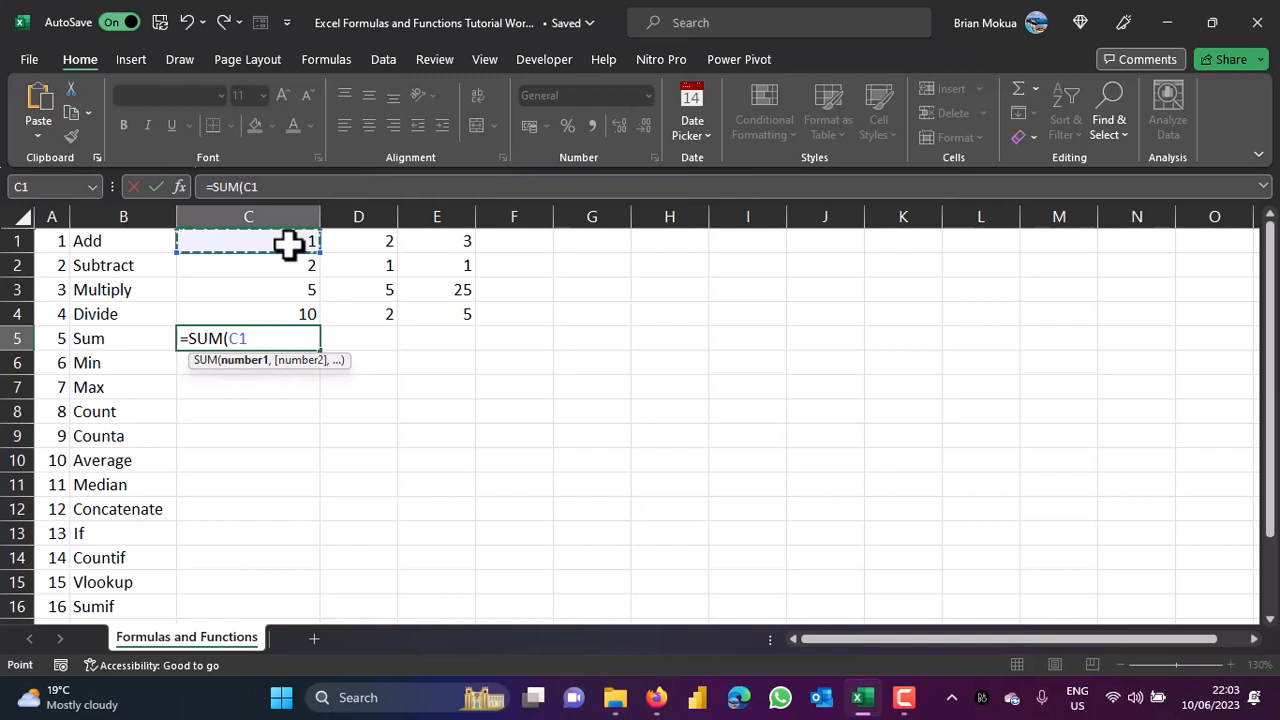
type(",")
left_click(355, 245)
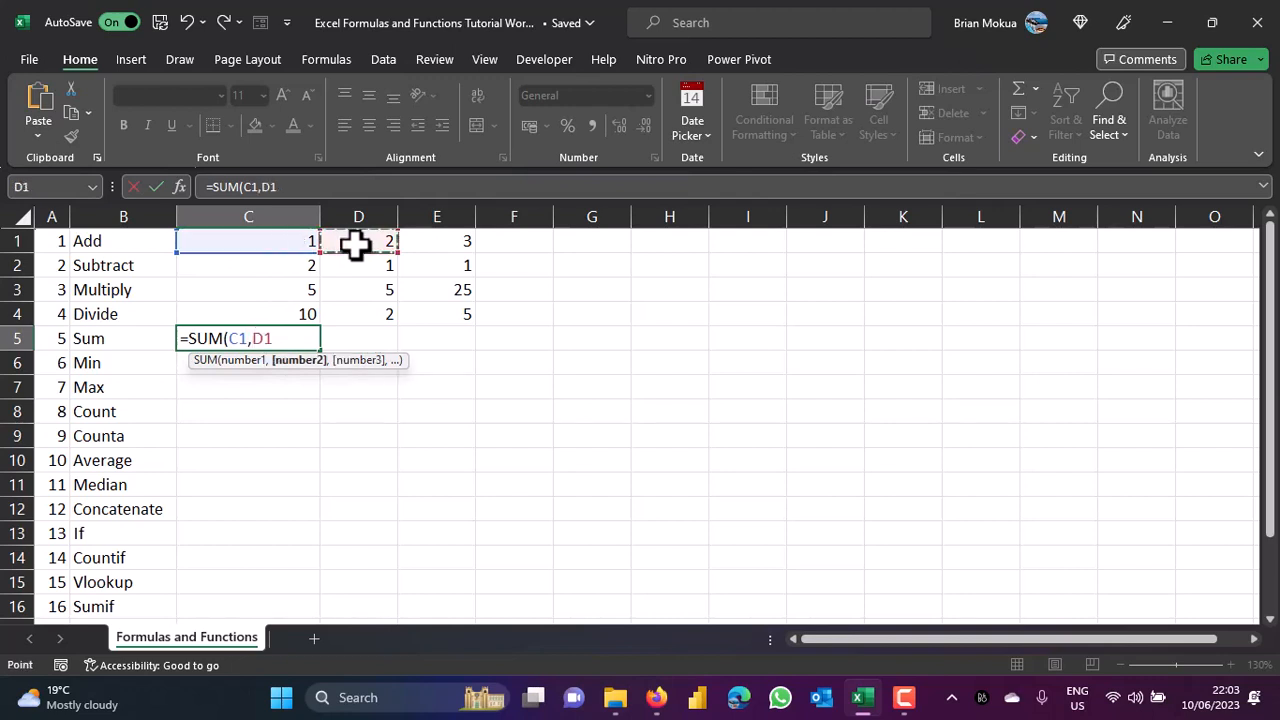
type(",")
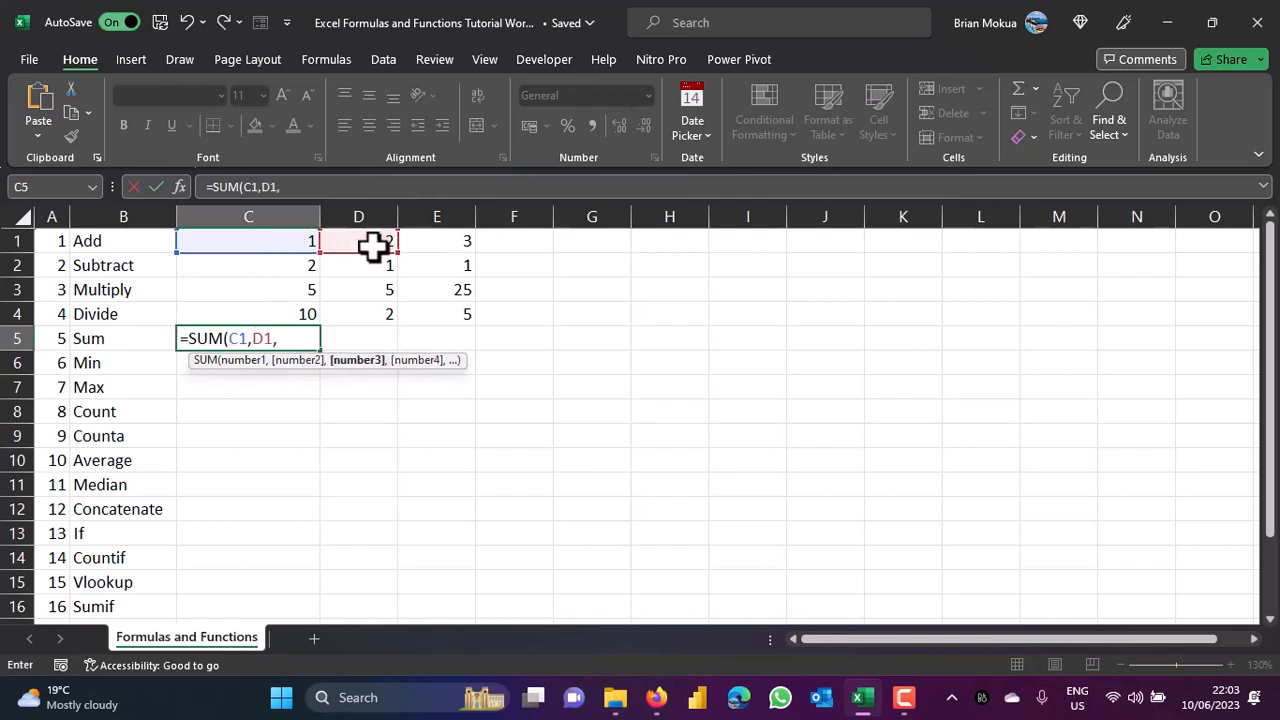
left_click(418, 245)
key("BackSpace")
key("BackSpace")
key("BackSpace")
key("BackSpace")
key("BackSpace")
key("BackSpace")
key("BackSpace")
key("BackSpace")
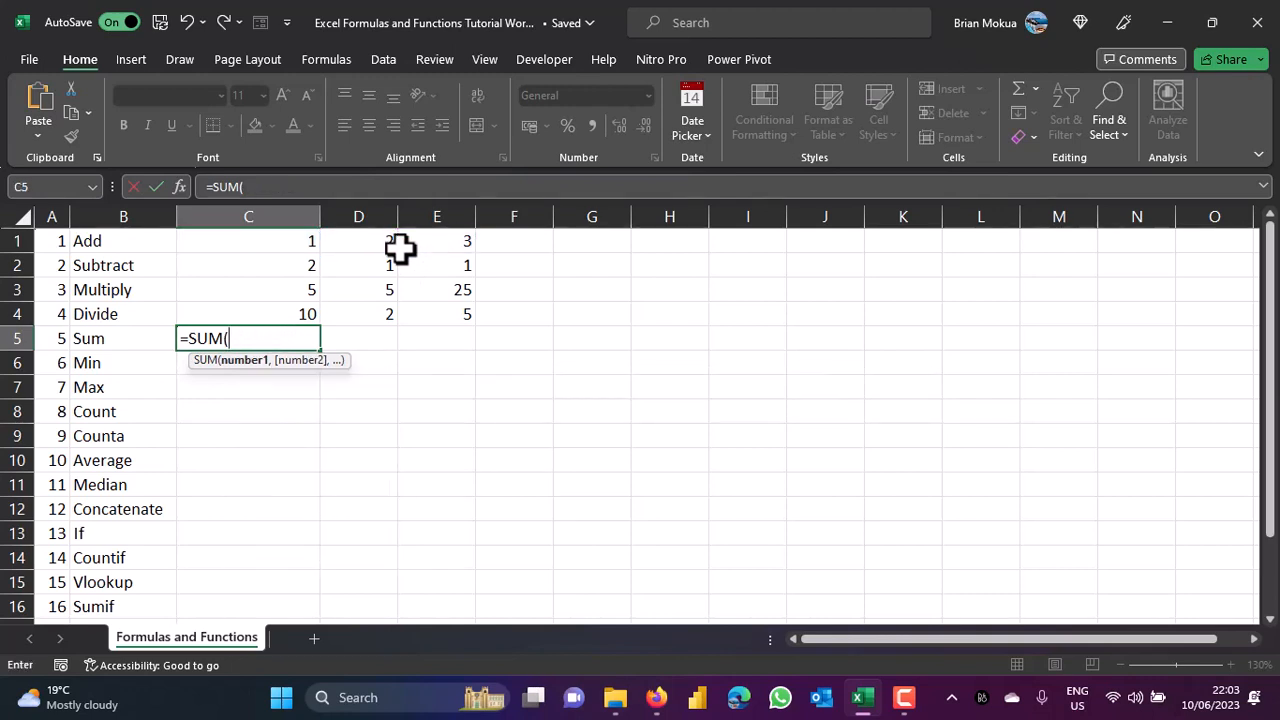
left_click(287, 244)
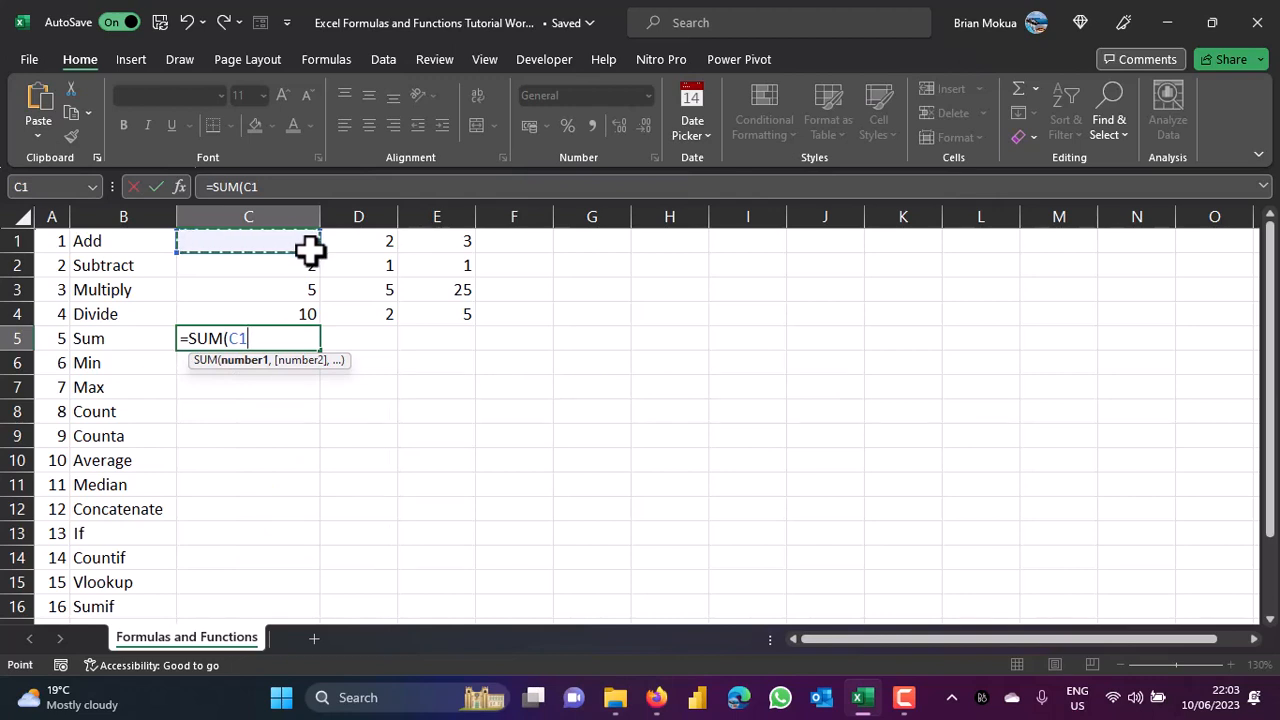
left_click_drag(310, 250, 436, 314)
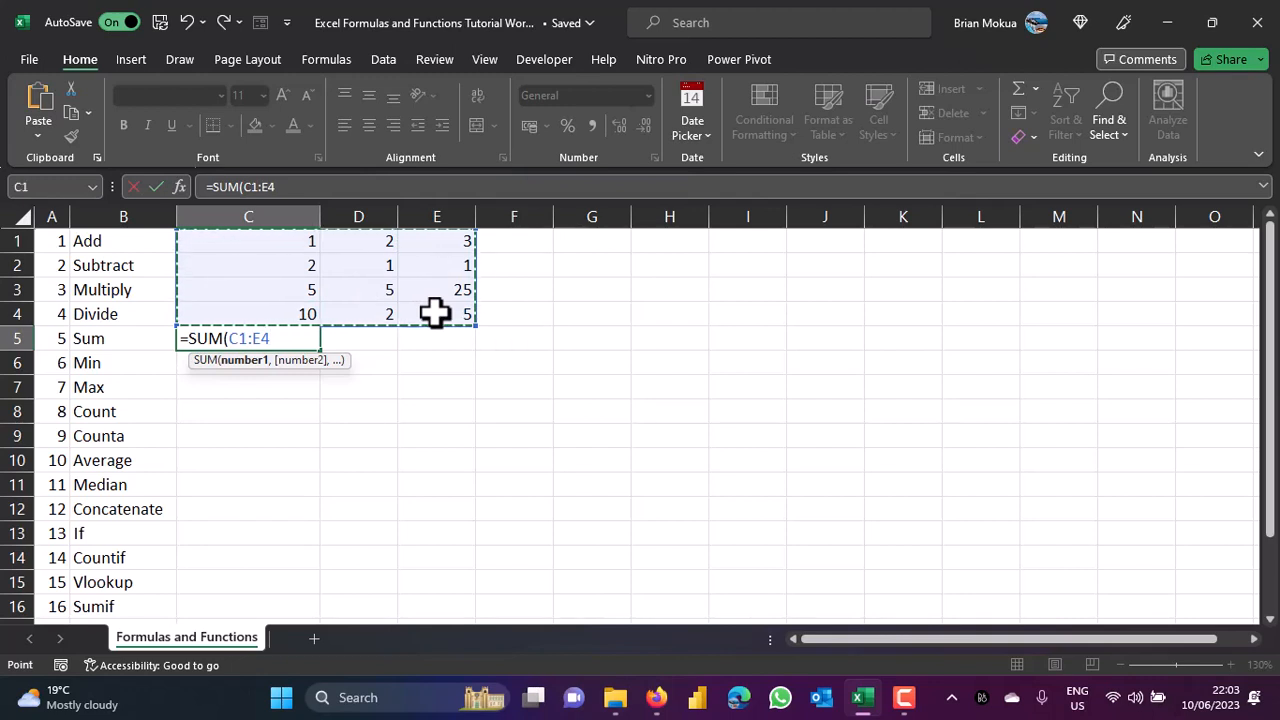
type(")")
key("Return")
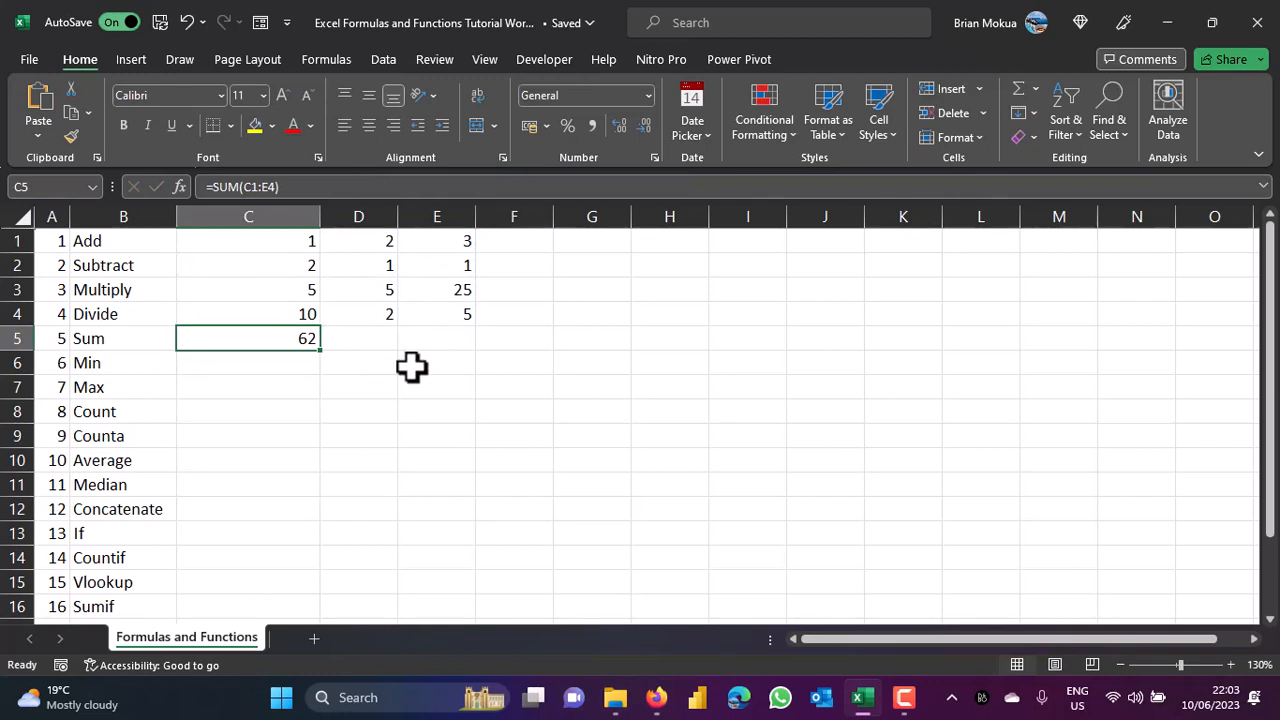
left_click(235, 362)
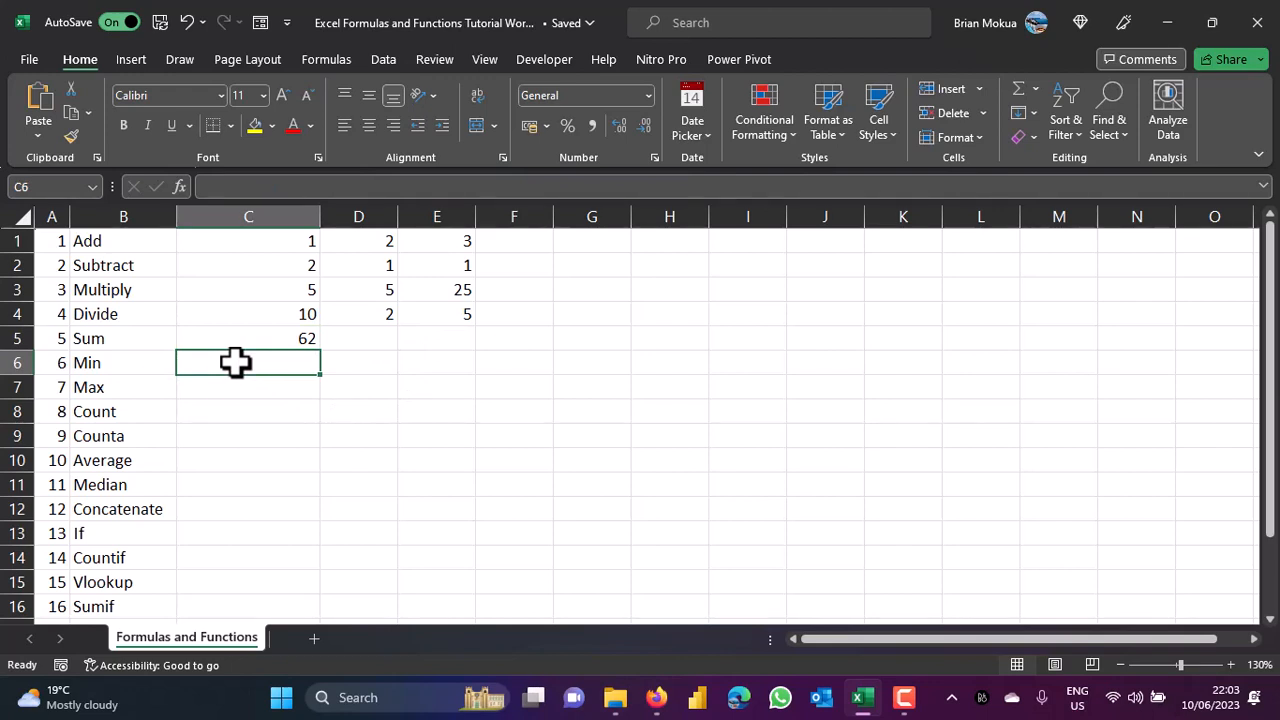
left_click_drag(238, 242, 443, 318)
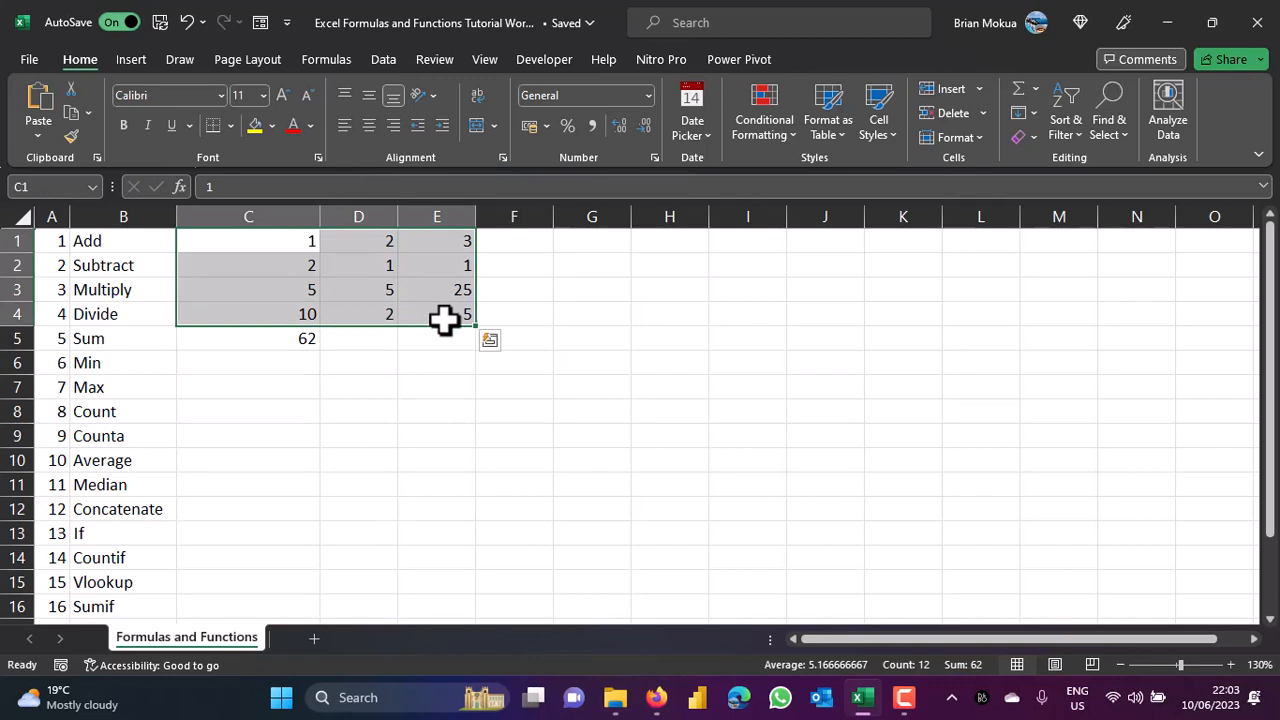
Enter =MIN(C1:E4) in C6, returning 1.
left_click(278, 363)
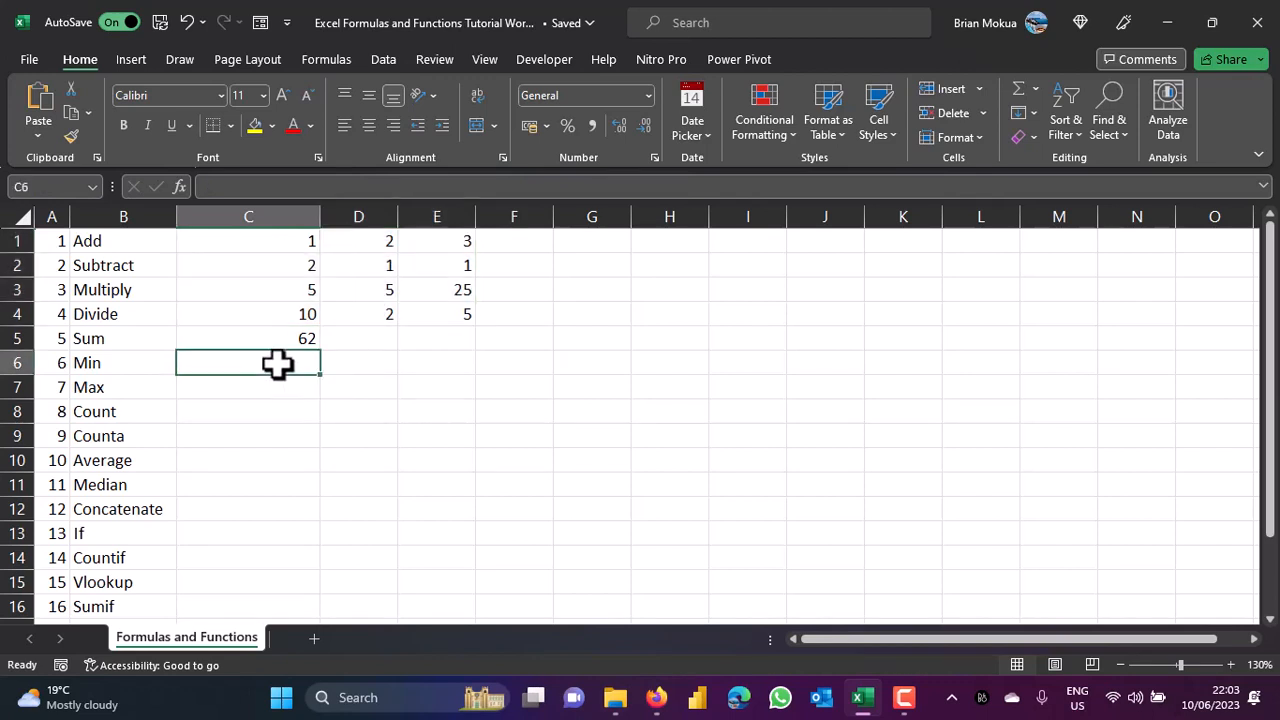
type("=min")
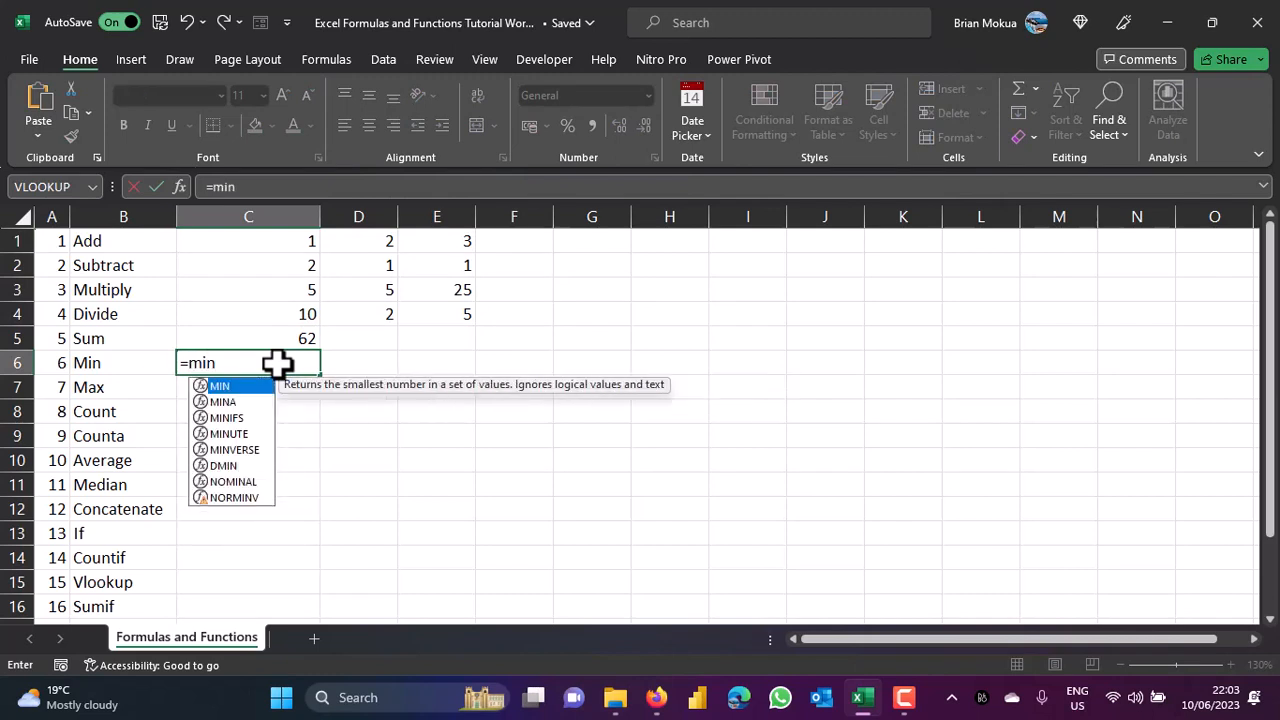
double_click(238, 389)
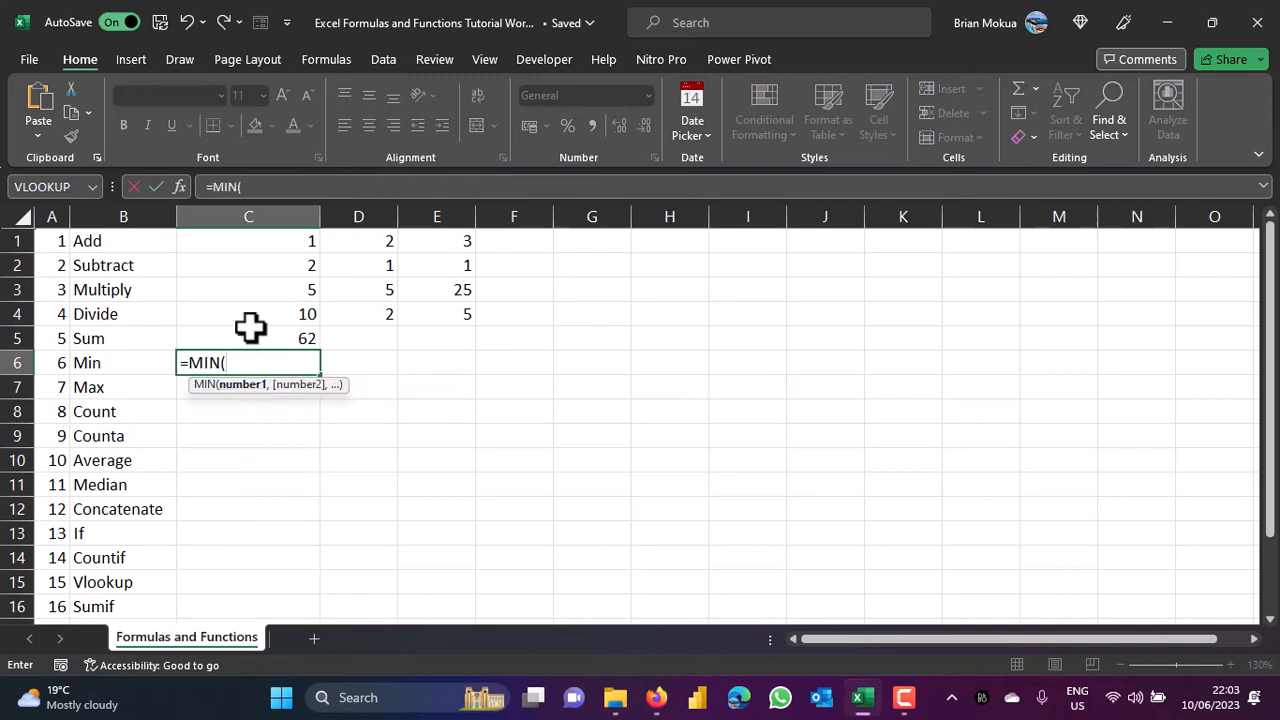
left_click(288, 240)
left_click_drag(288, 240, 432, 315)
type(")")
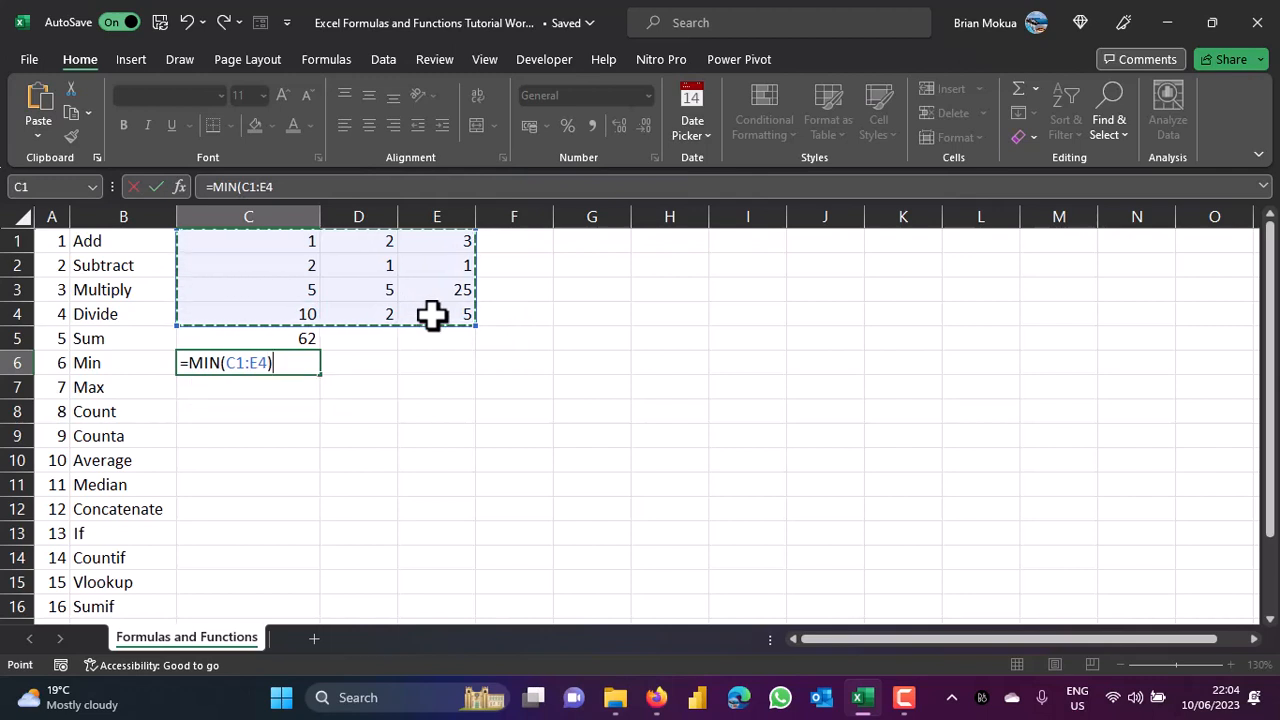
key("ctrl+Return")
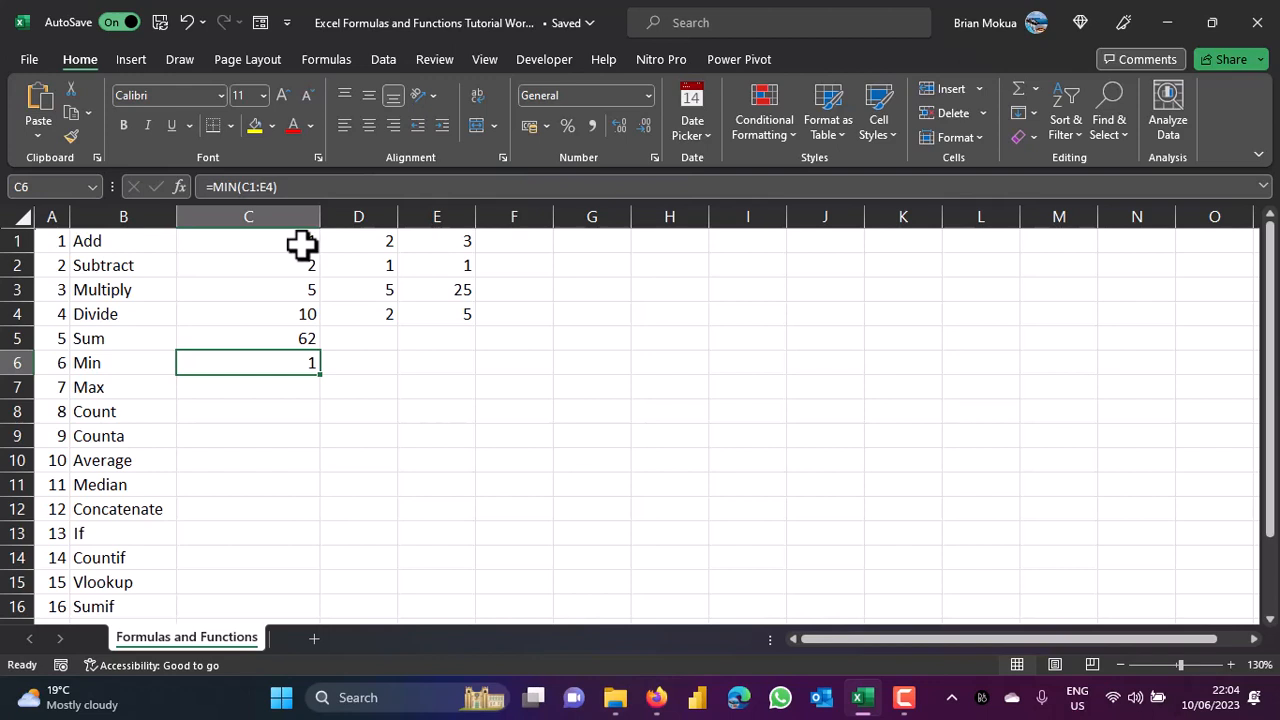
left_click(245, 386)
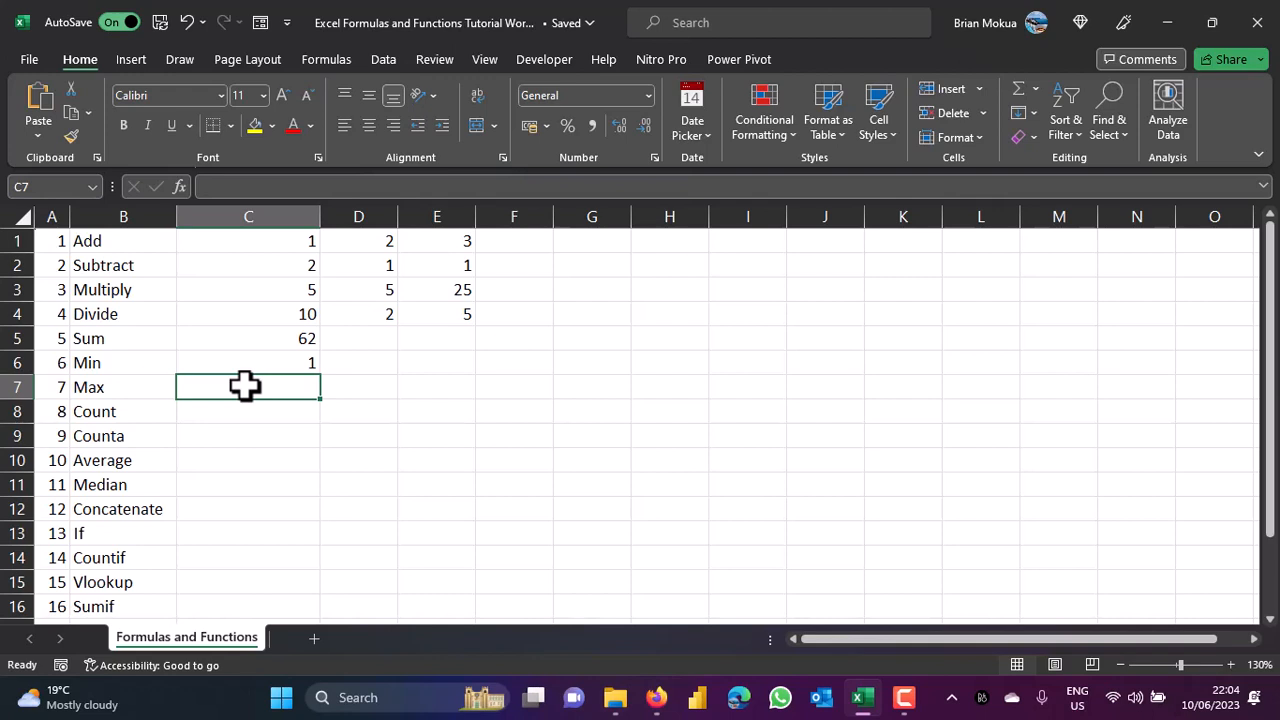
Enter =MAX(C1:E4) in C7 to return 25, then review the data block.
type("=max")
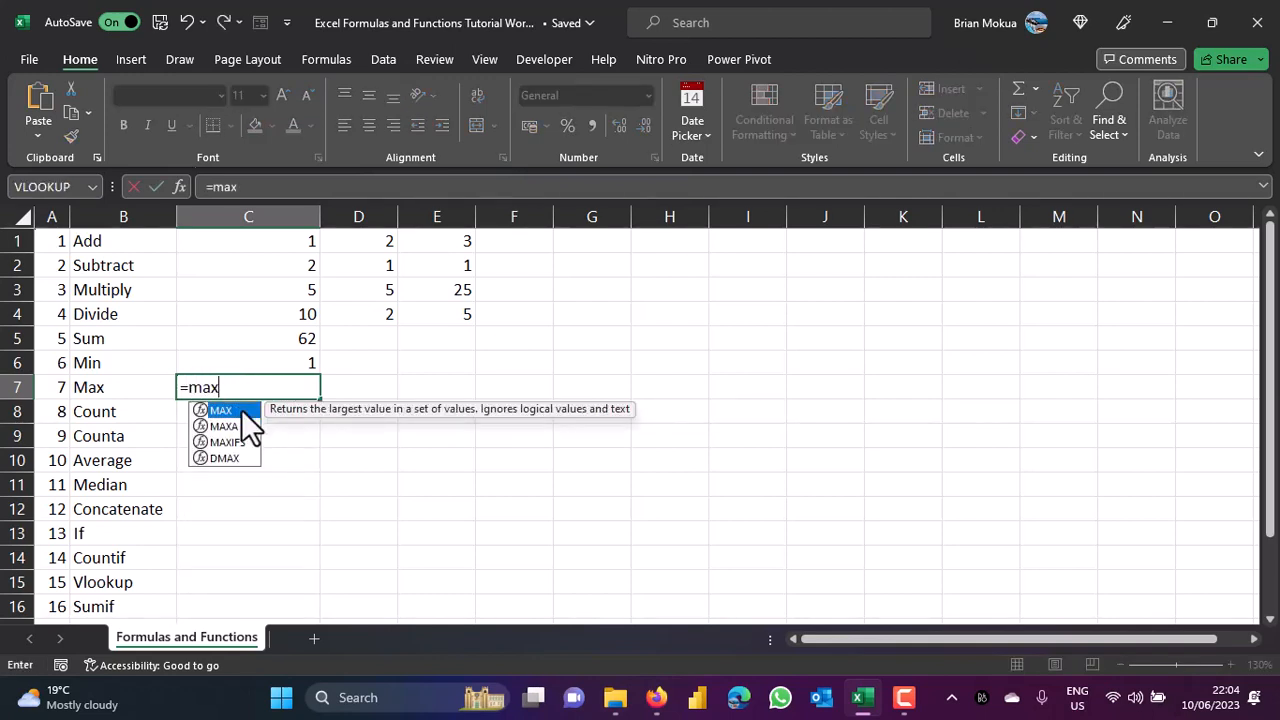
double_click(242, 410)
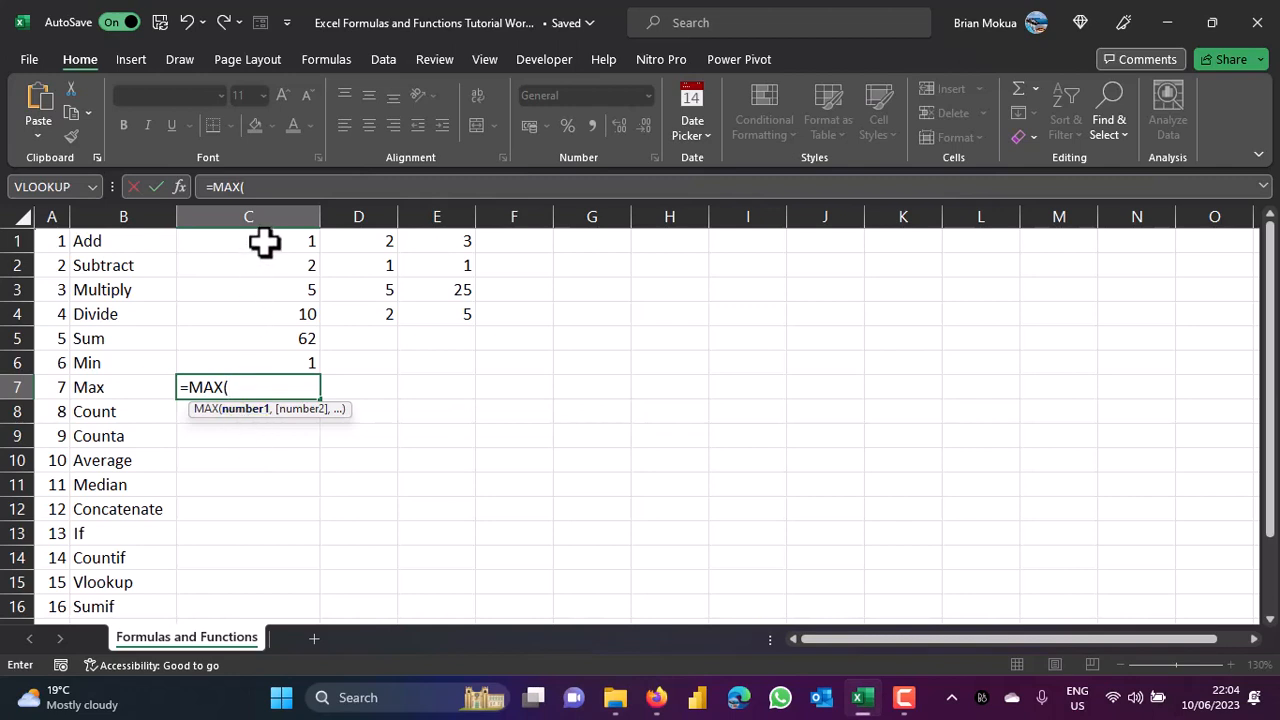
left_click_drag(264, 242, 432, 316)
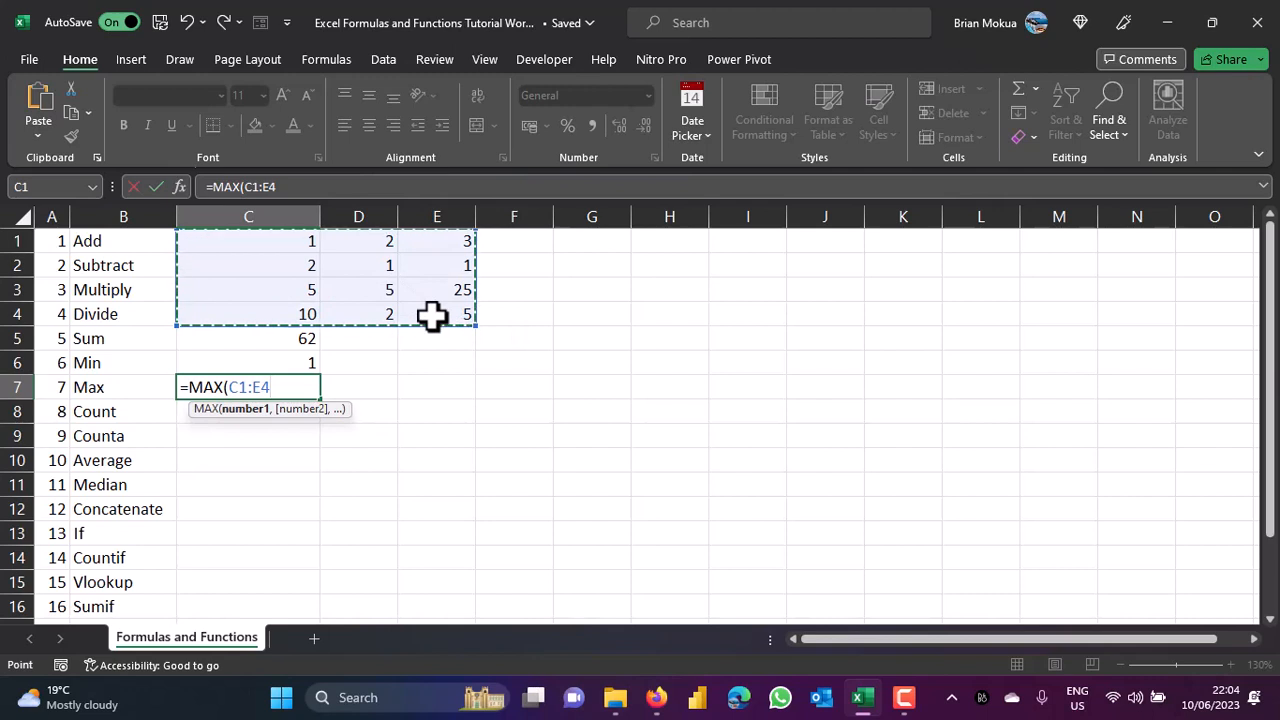
type(")")
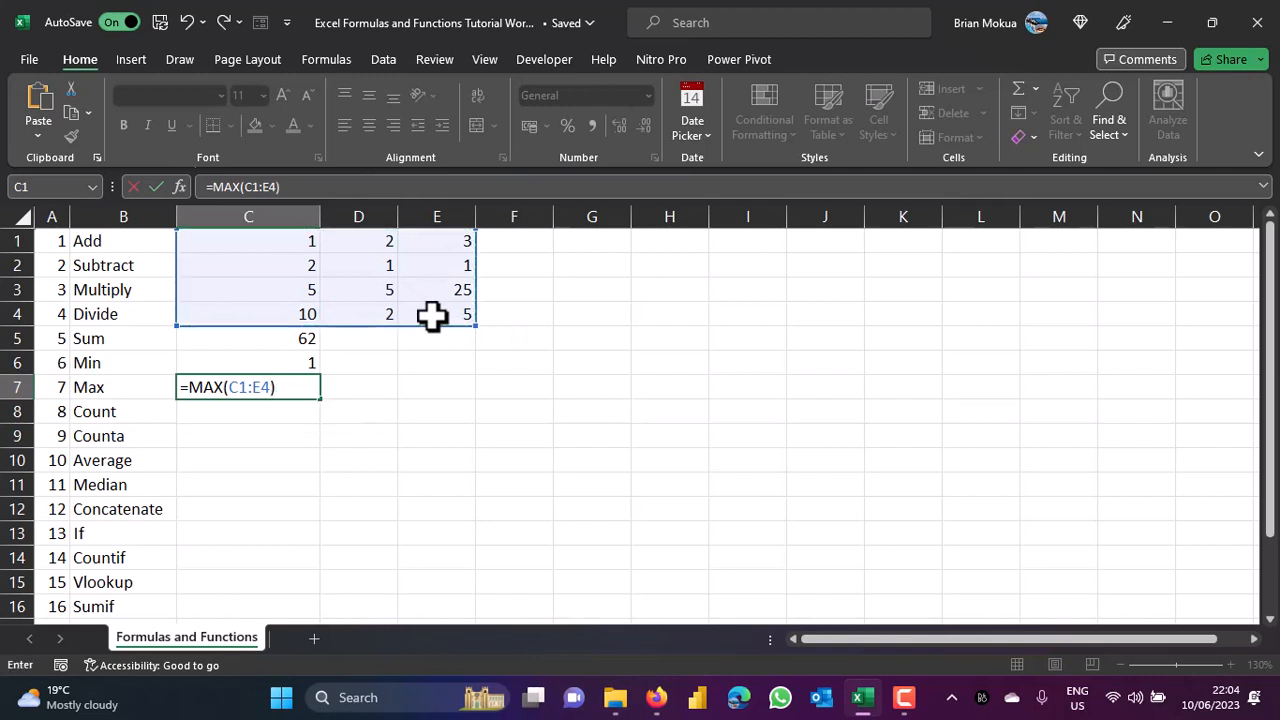
key("Return")
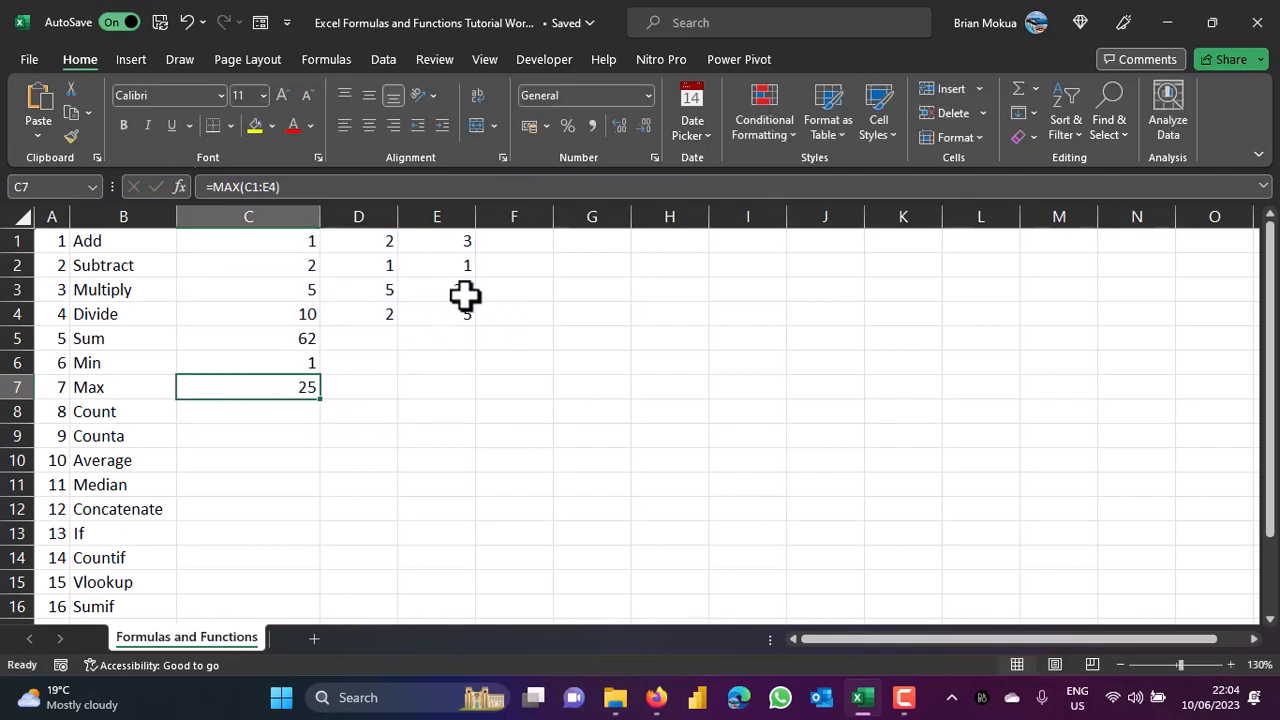
left_click(466, 293)
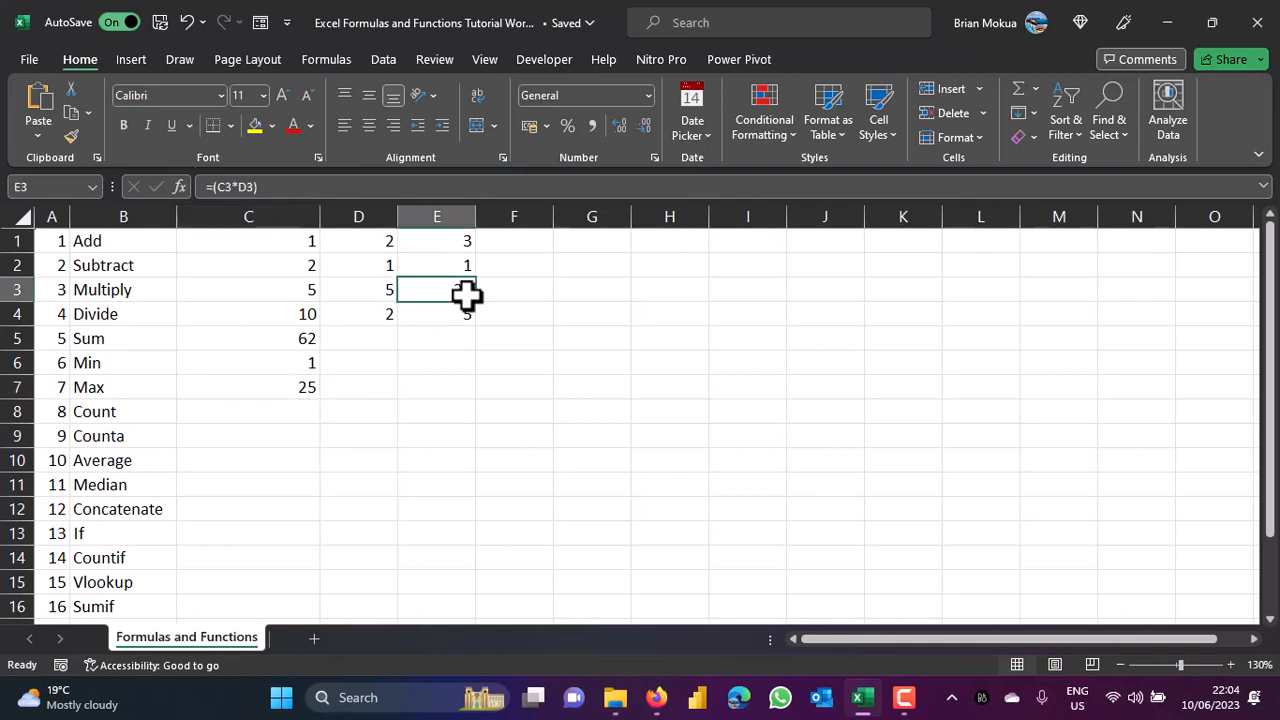
left_click(279, 405)
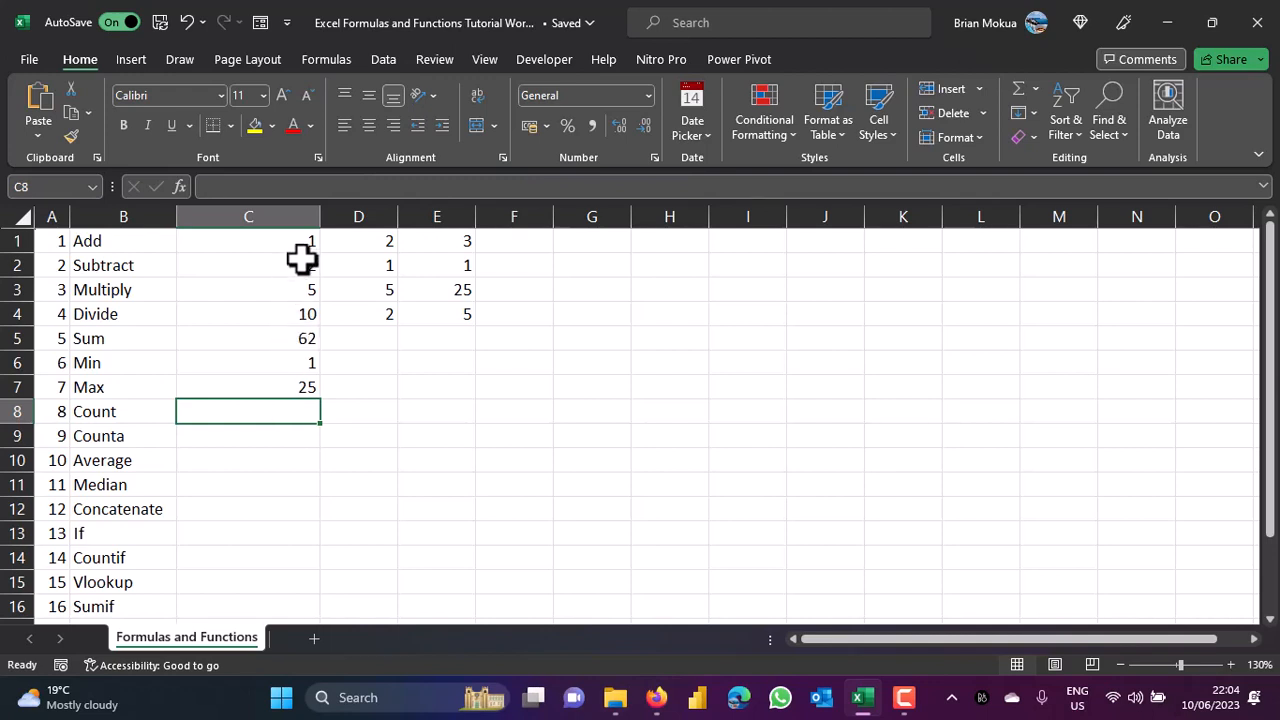
left_click_drag(300, 243, 460, 318)
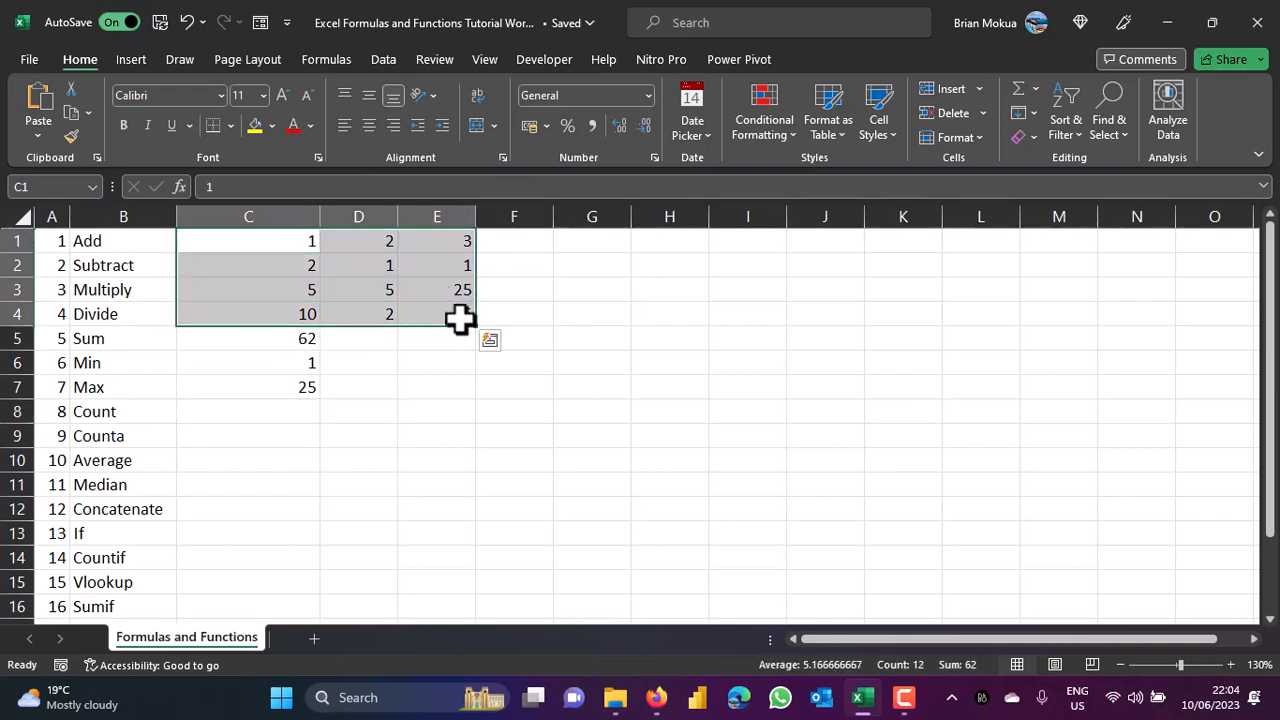
Enter =COUNT(C1:E4) in C8 to count the numeric cells in the block, returning 12.
left_click(287, 387)
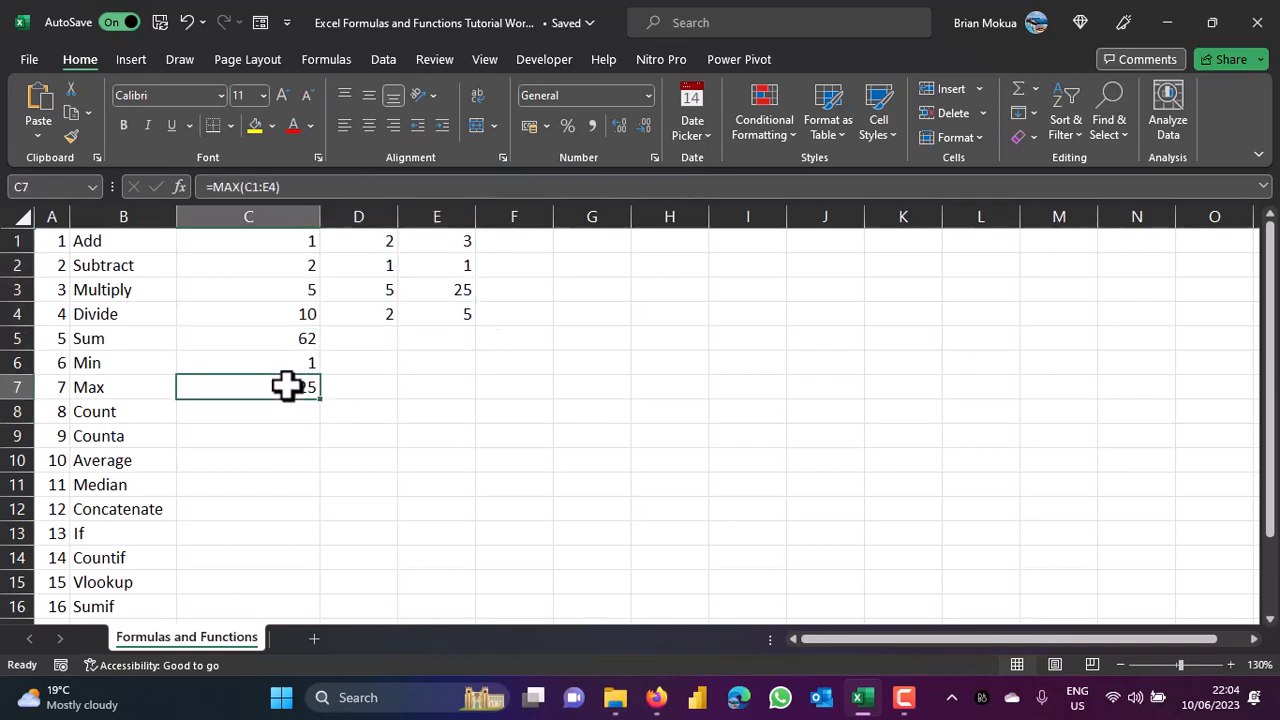
left_click(279, 411)
type("=")
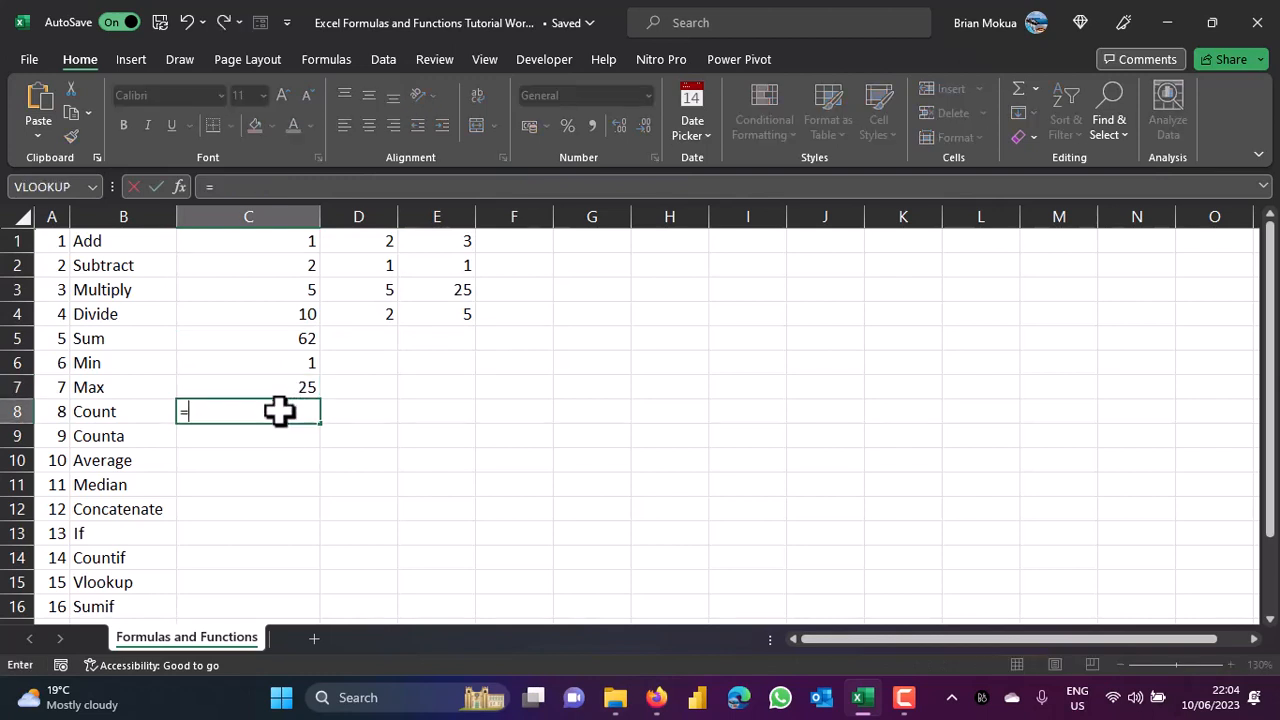
type("count")
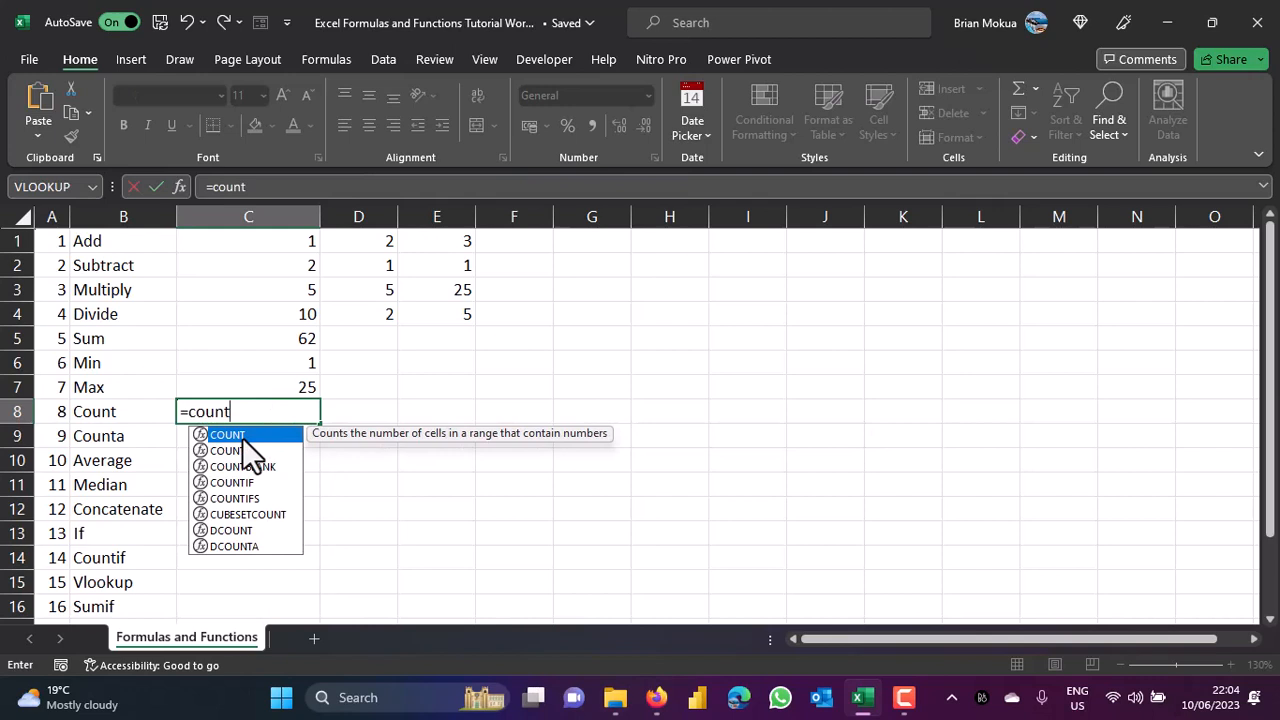
key("Tab")
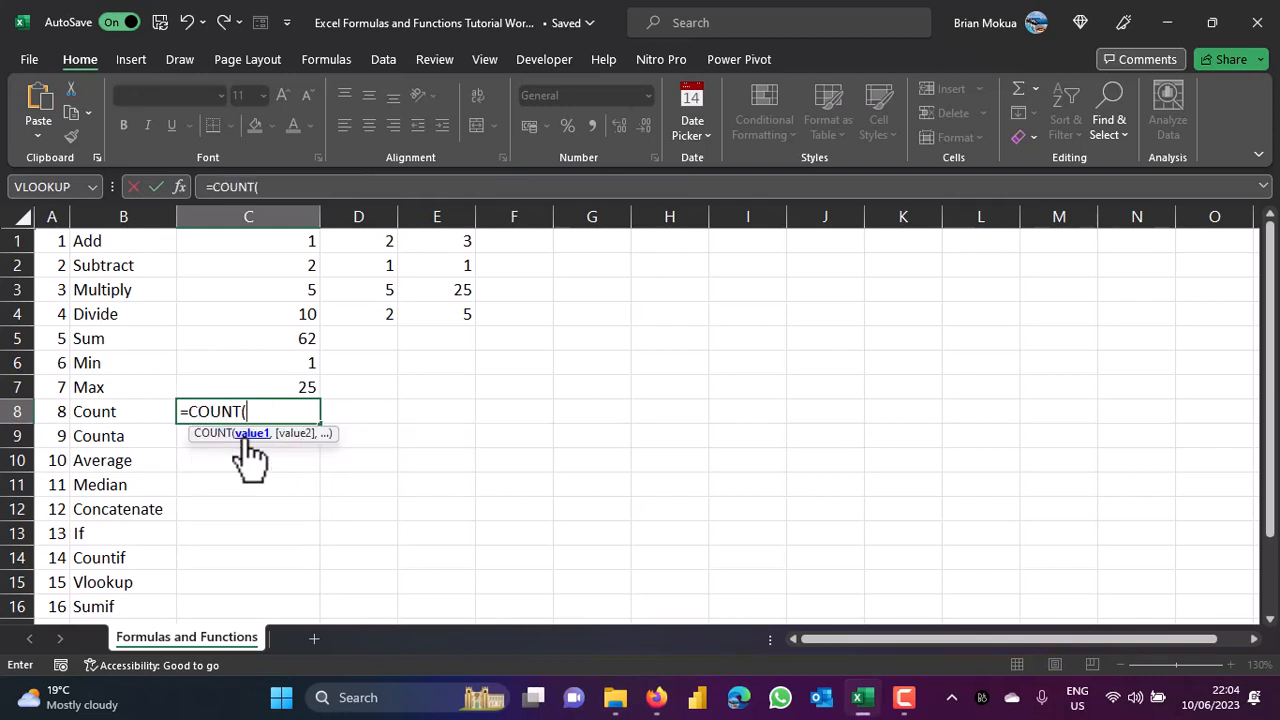
left_click(278, 240)
left_click_drag(278, 240, 430, 313)
key("ctrl+Return")
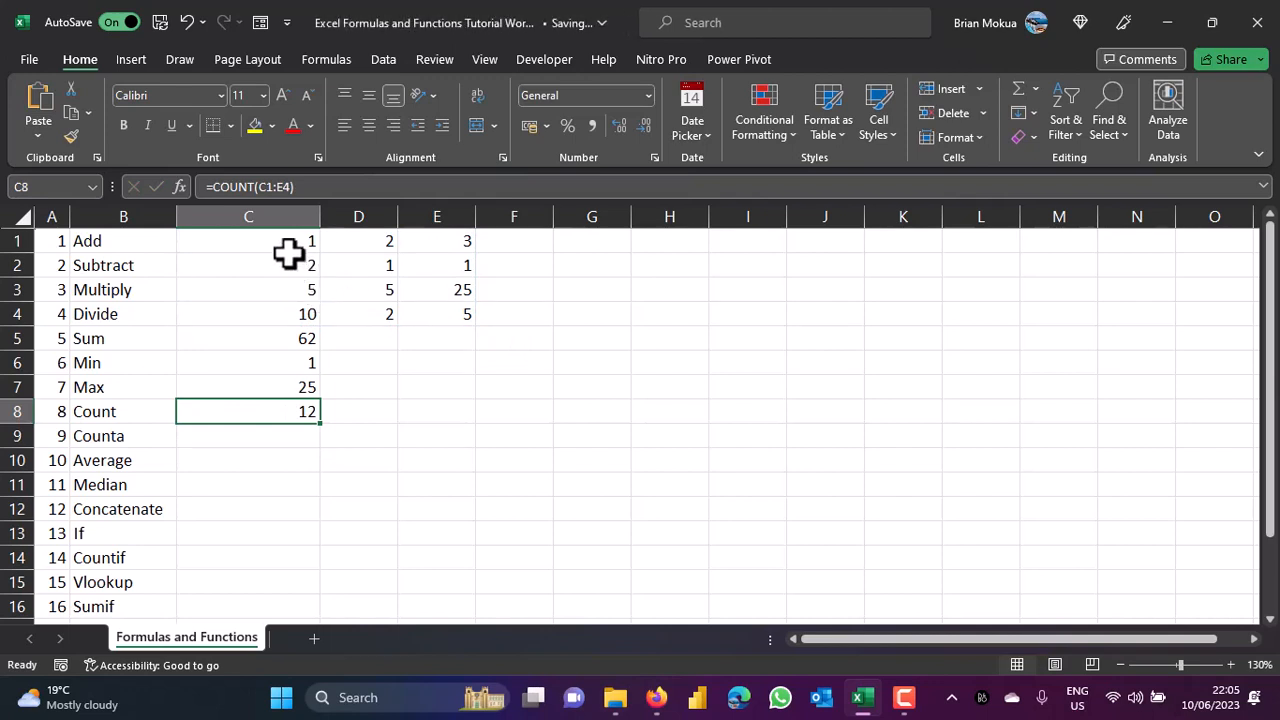
left_click(260, 437)
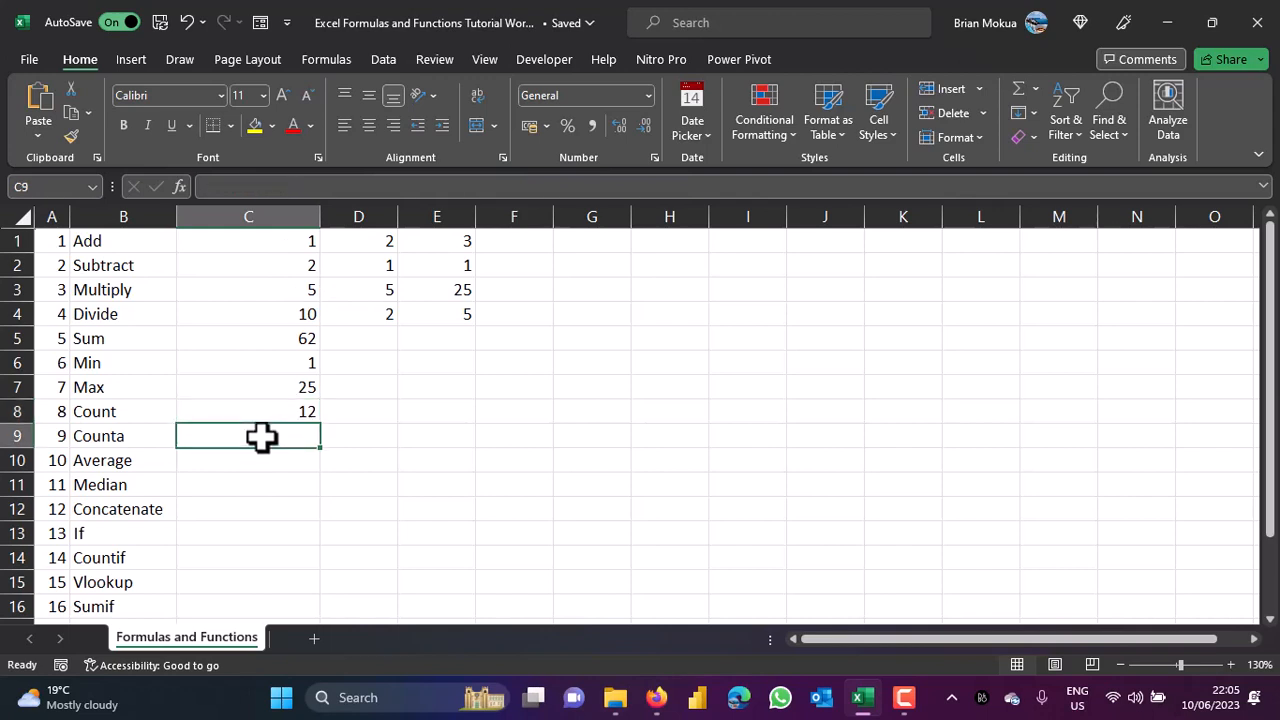
Enter a first name as text in cell F3.
left_click(545, 288)
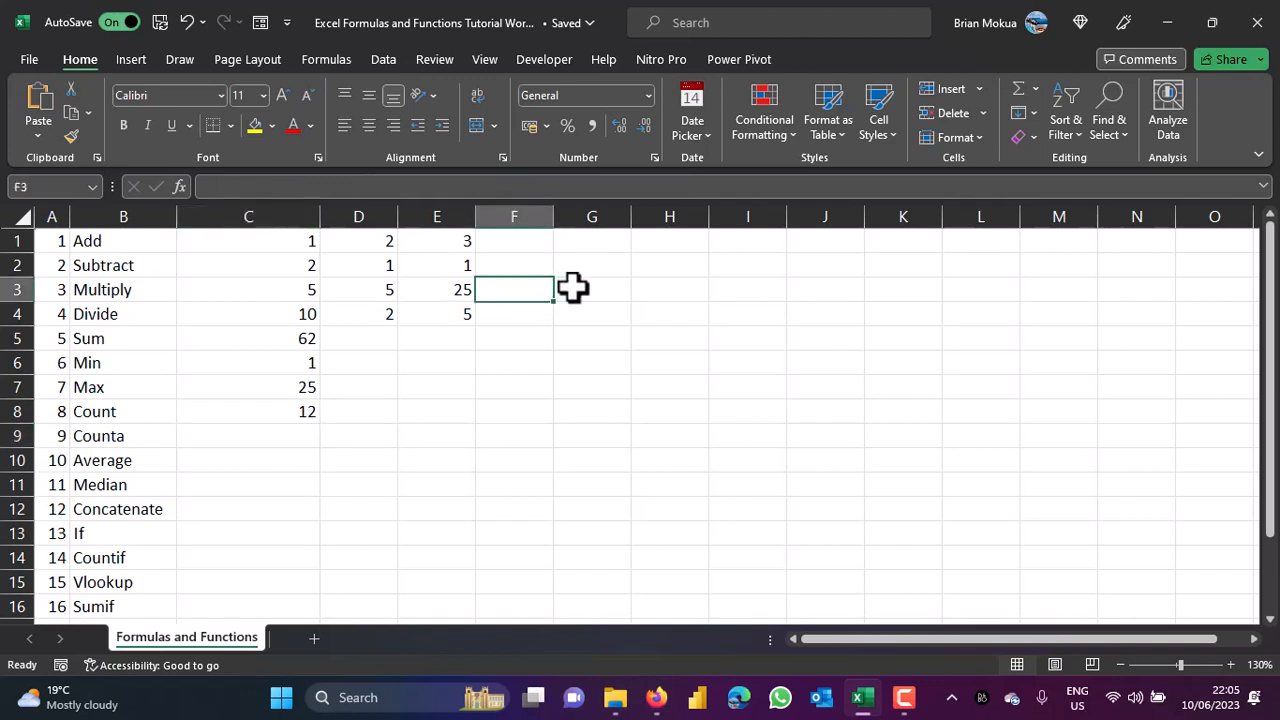
type("Bryan")
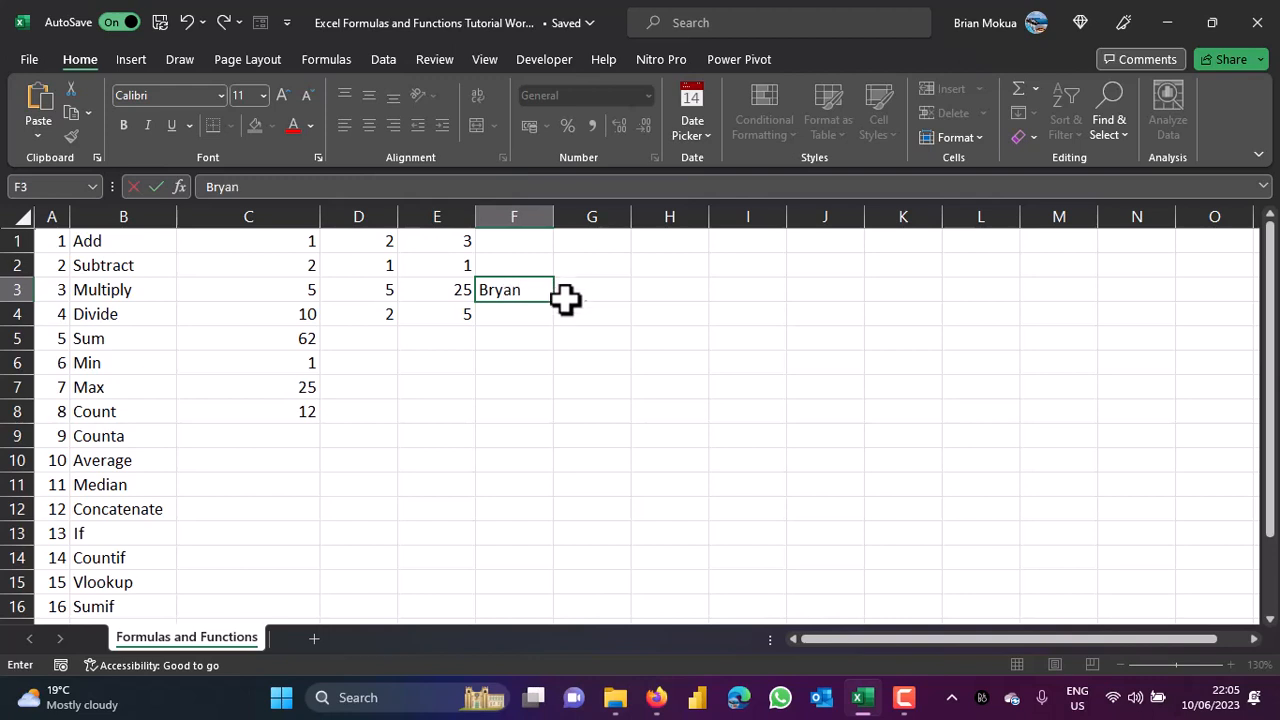
key("Return")
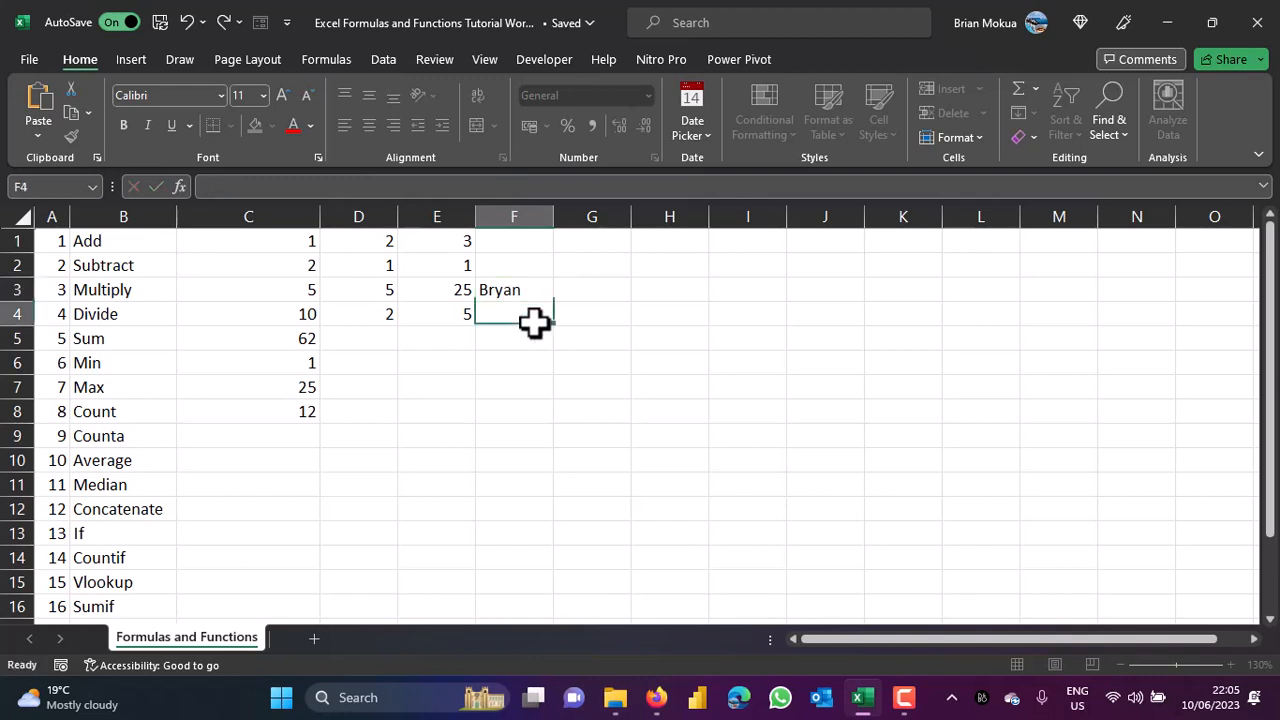
Widen the Count formula in C8 to =COUNT(C1:F4), still returning 12.
double_click(280, 409)
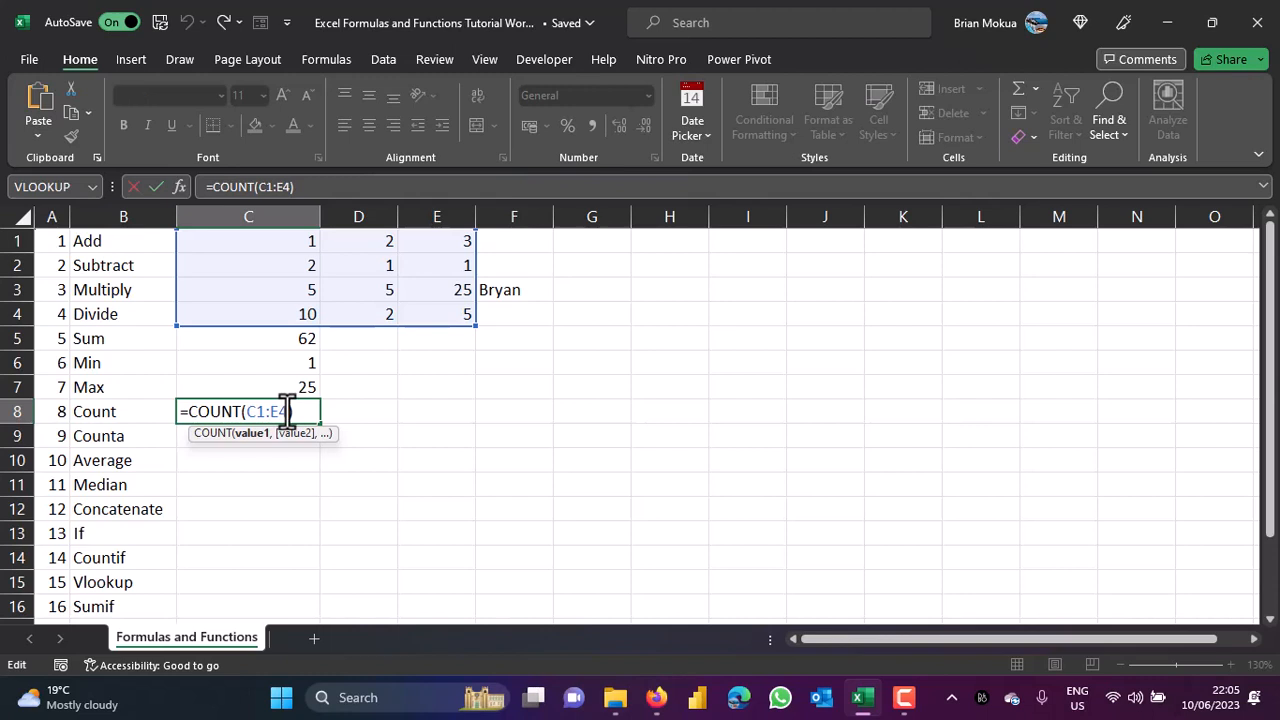
key("BackSpace")
key("BackSpace")
key("BackSpace")
key("BackSpace")
key("BackSpace")
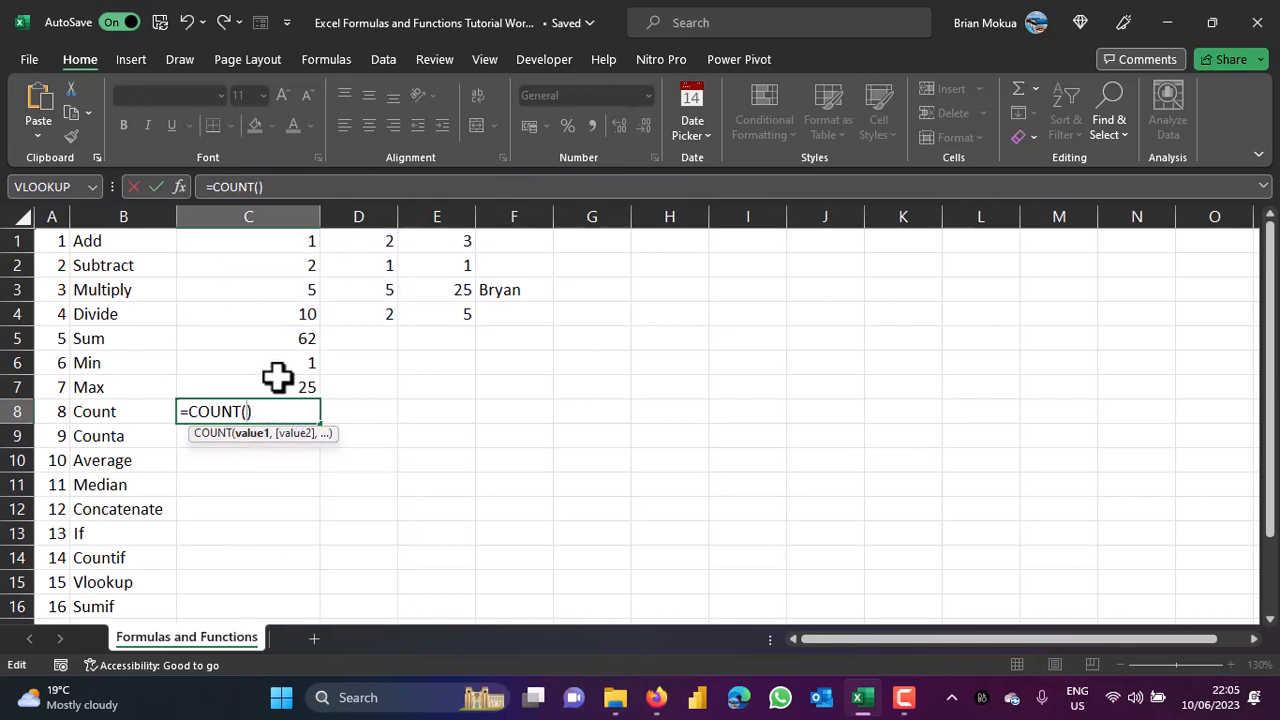
left_click(293, 241)
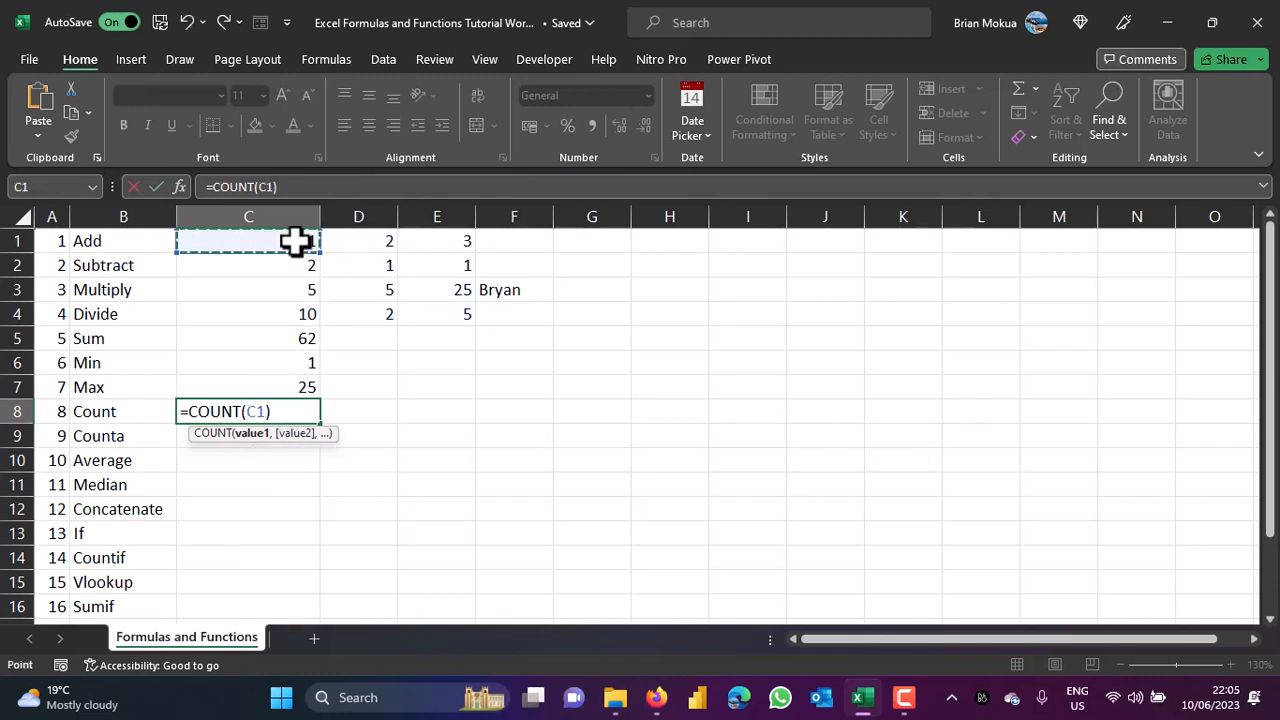
left_click_drag(293, 241, 497, 315)
key("Return")
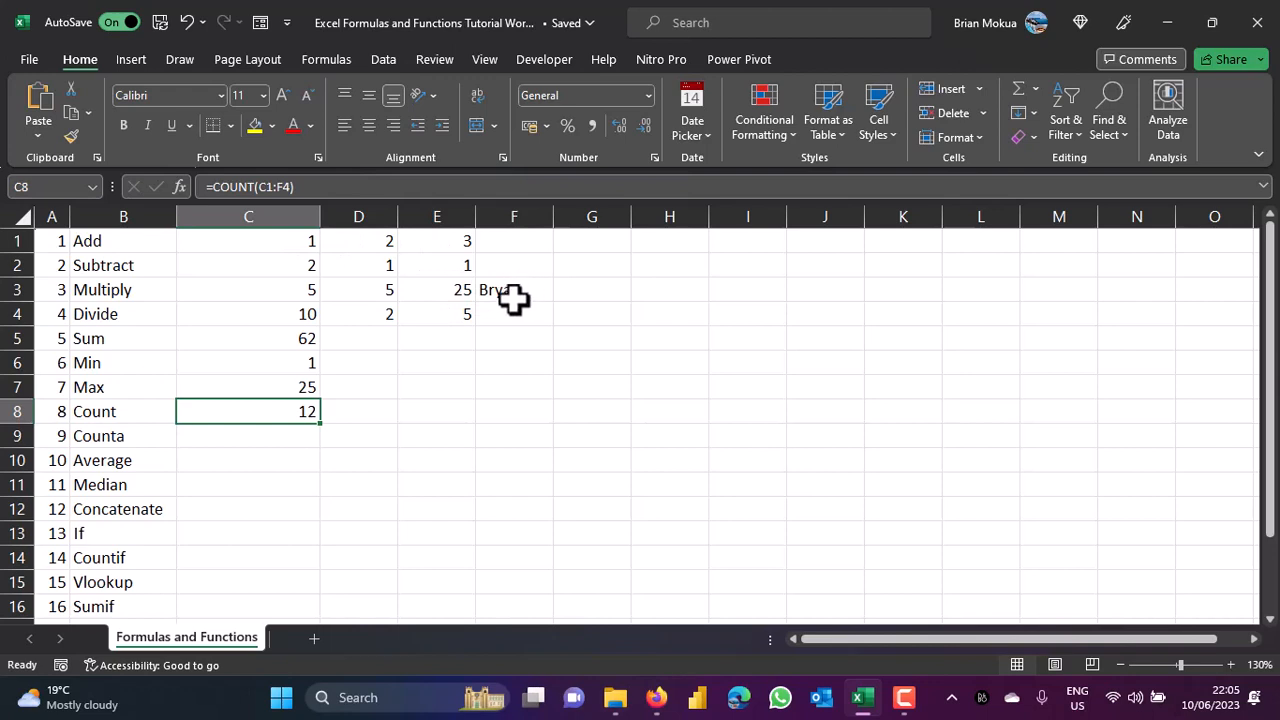
left_click(267, 438)
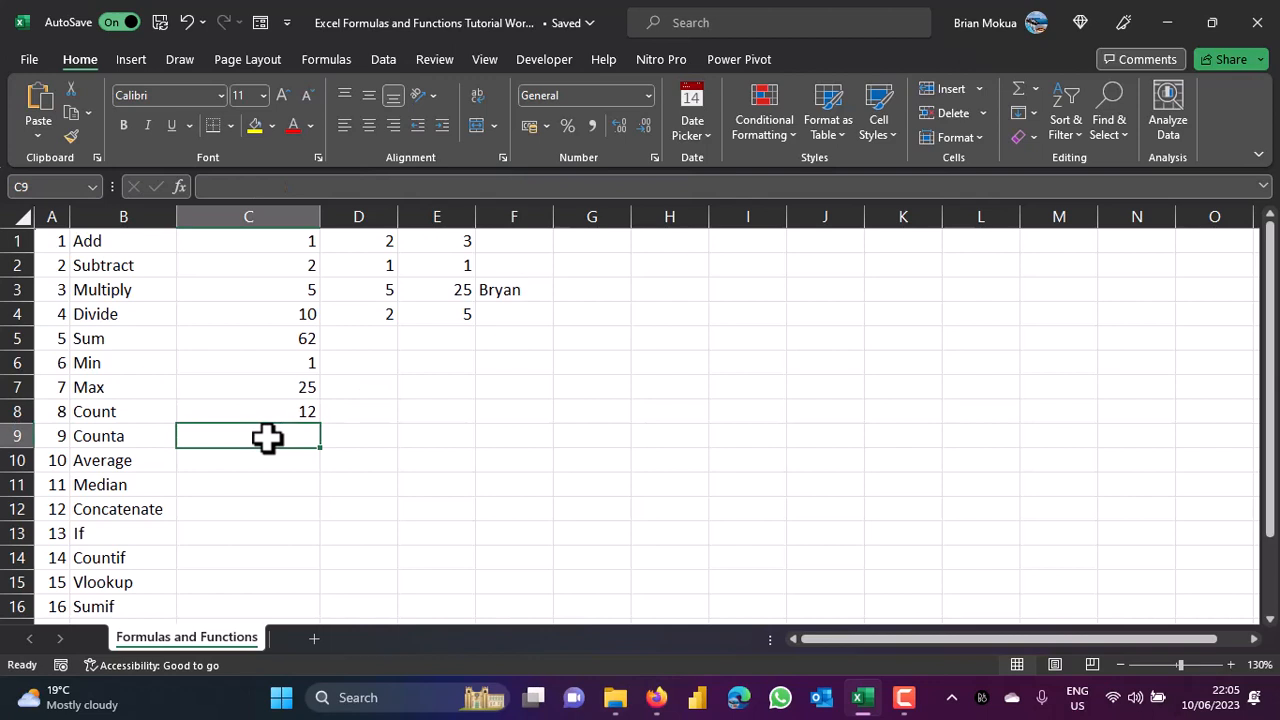
Enter =COUNTA(C1:F4) in C9 so it returns 13, including the text entry.
type("=")
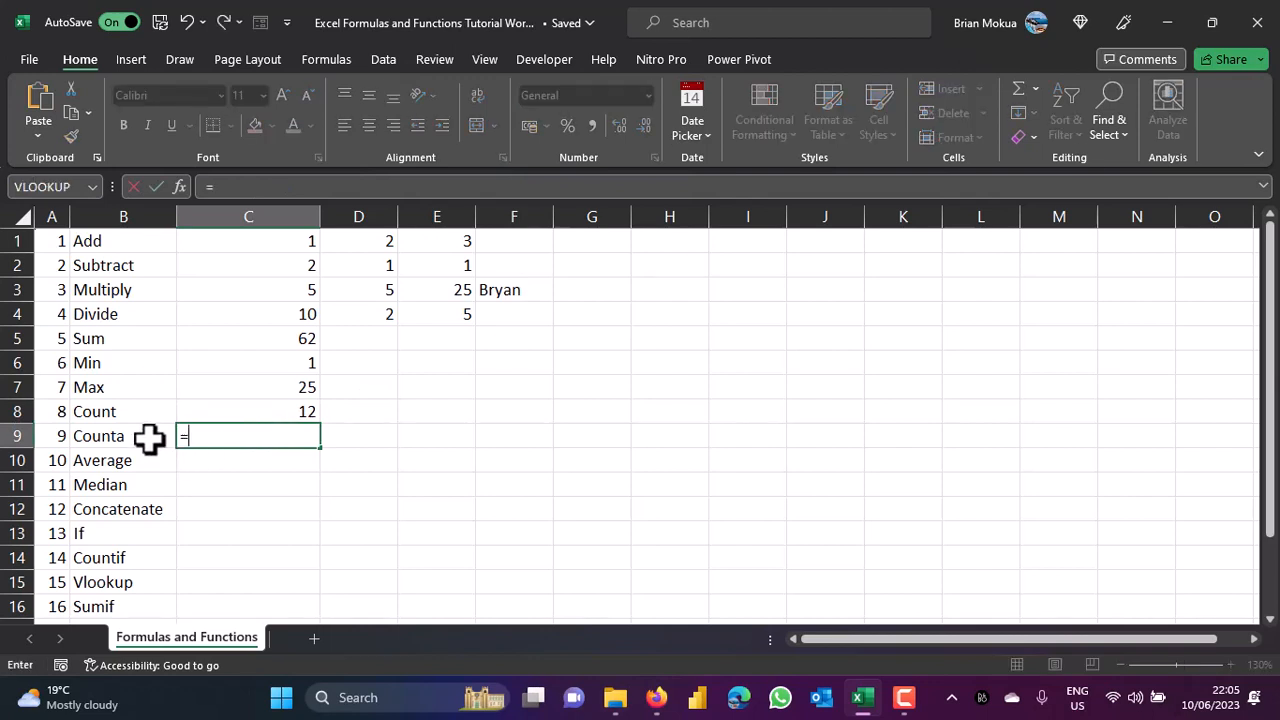
type("cou")
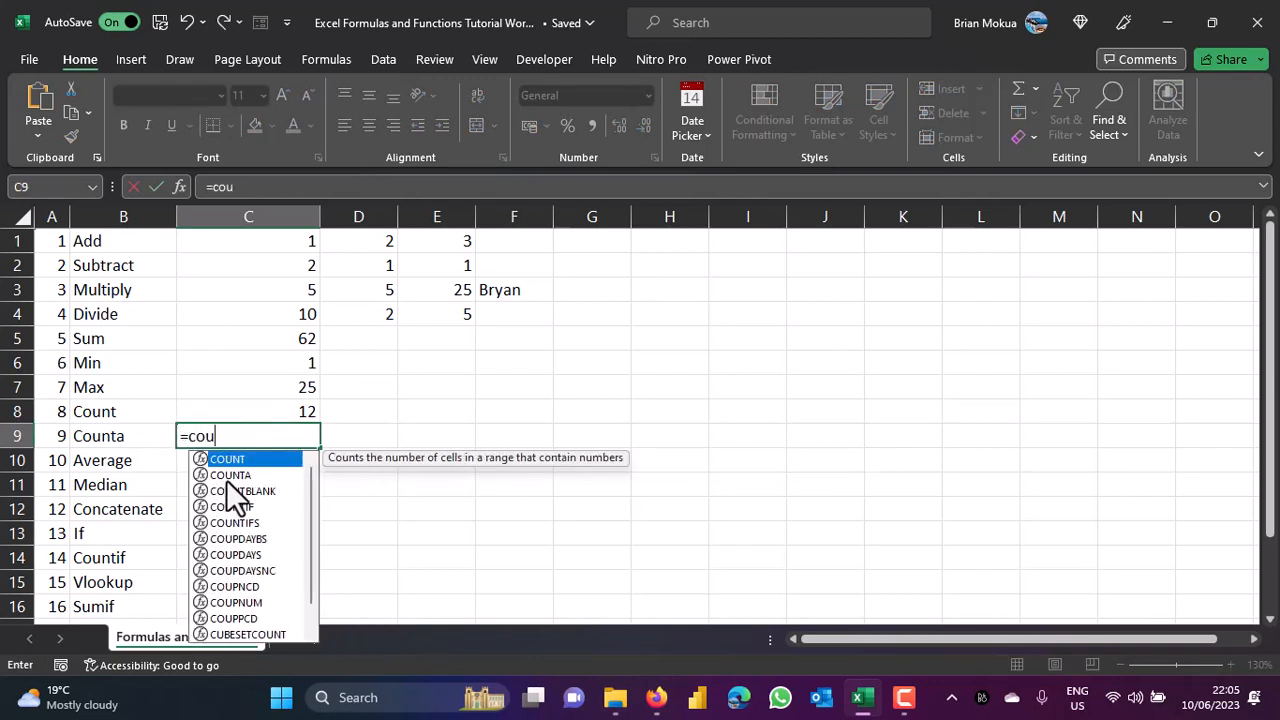
double_click(230, 475)
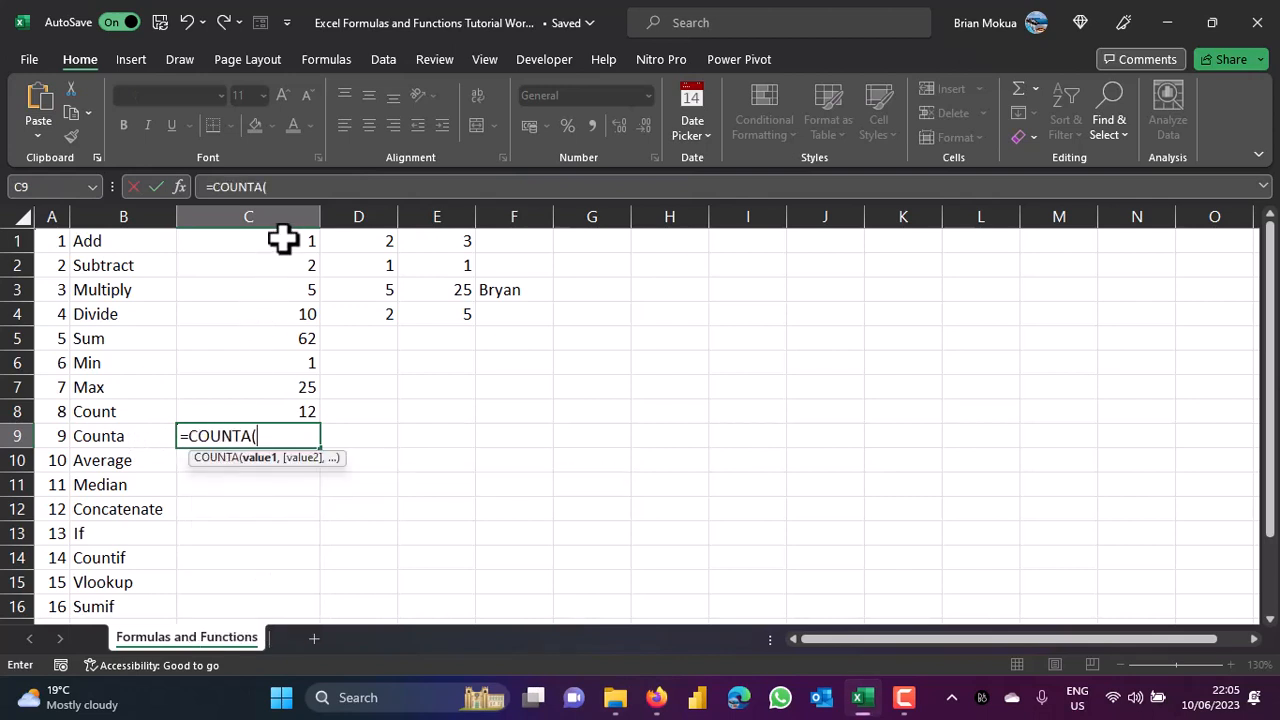
left_click_drag(283, 240, 508, 313)
key("ctrl+Return")
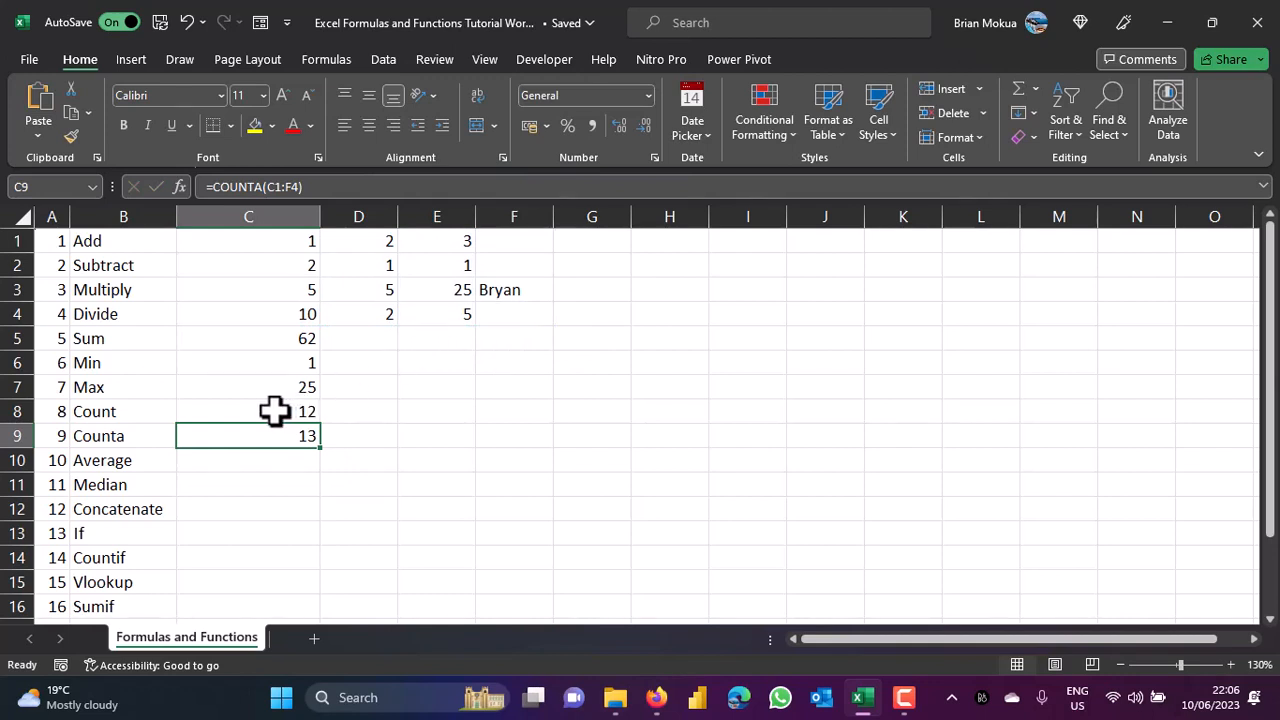
Compare the COUNT formula in C8 with the COUNTA formula in C9.
left_click(240, 418)
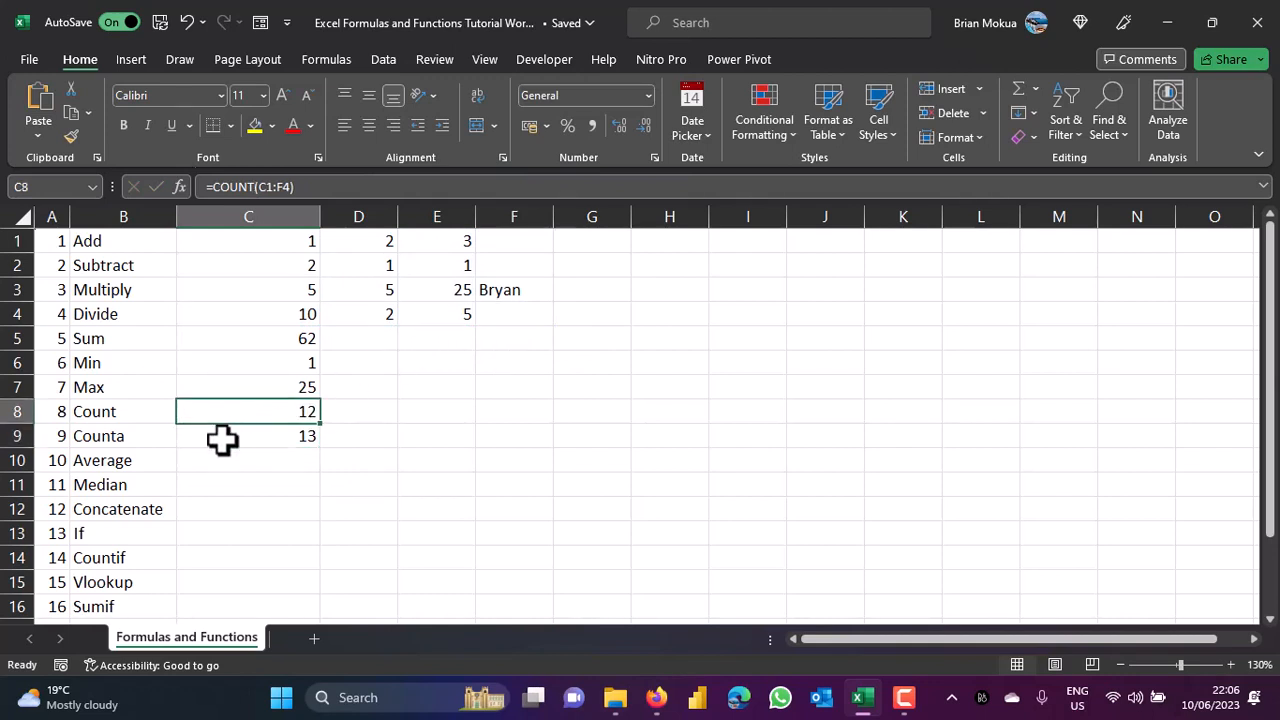
left_click(222, 440)
left_click(224, 414)
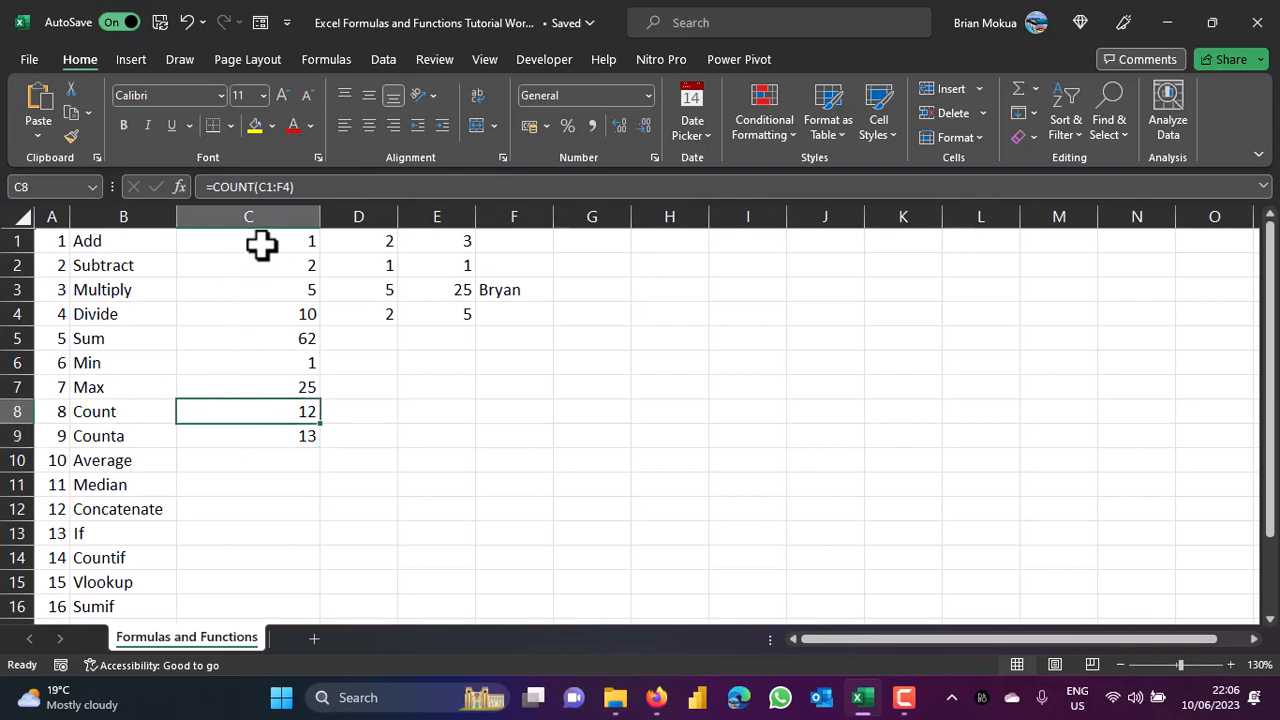
left_click(218, 437)
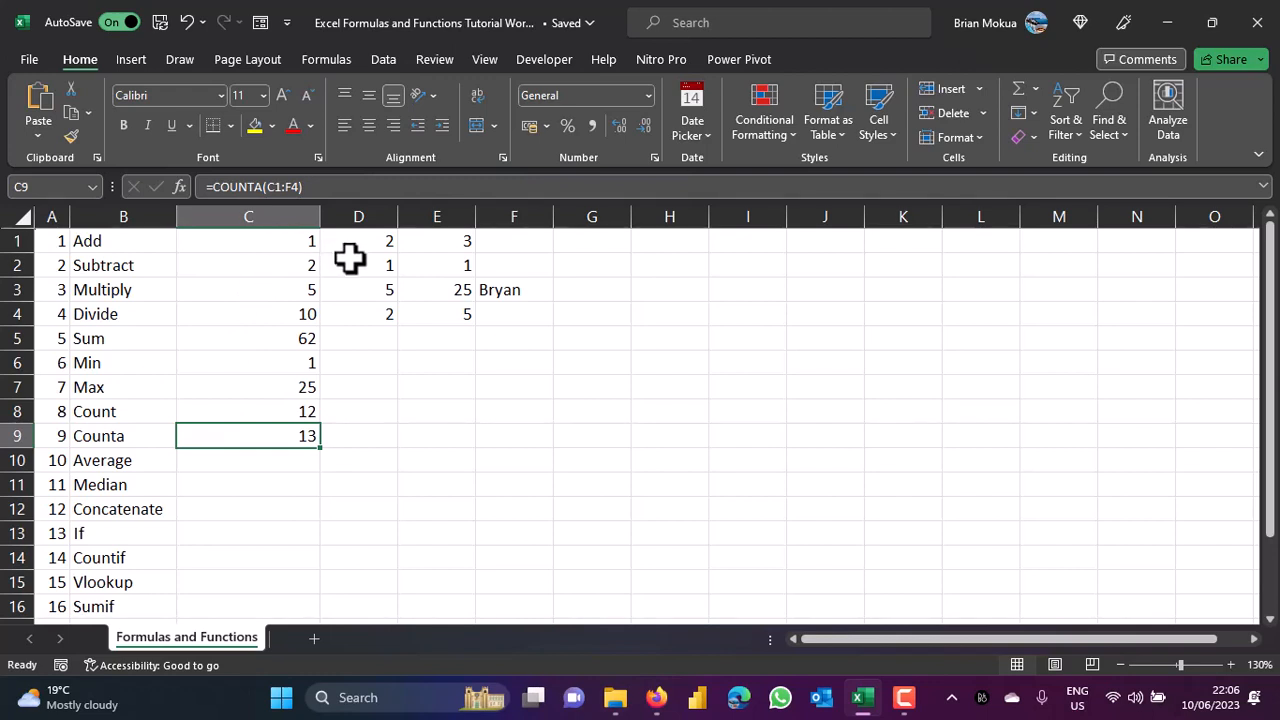
left_click(160, 462)
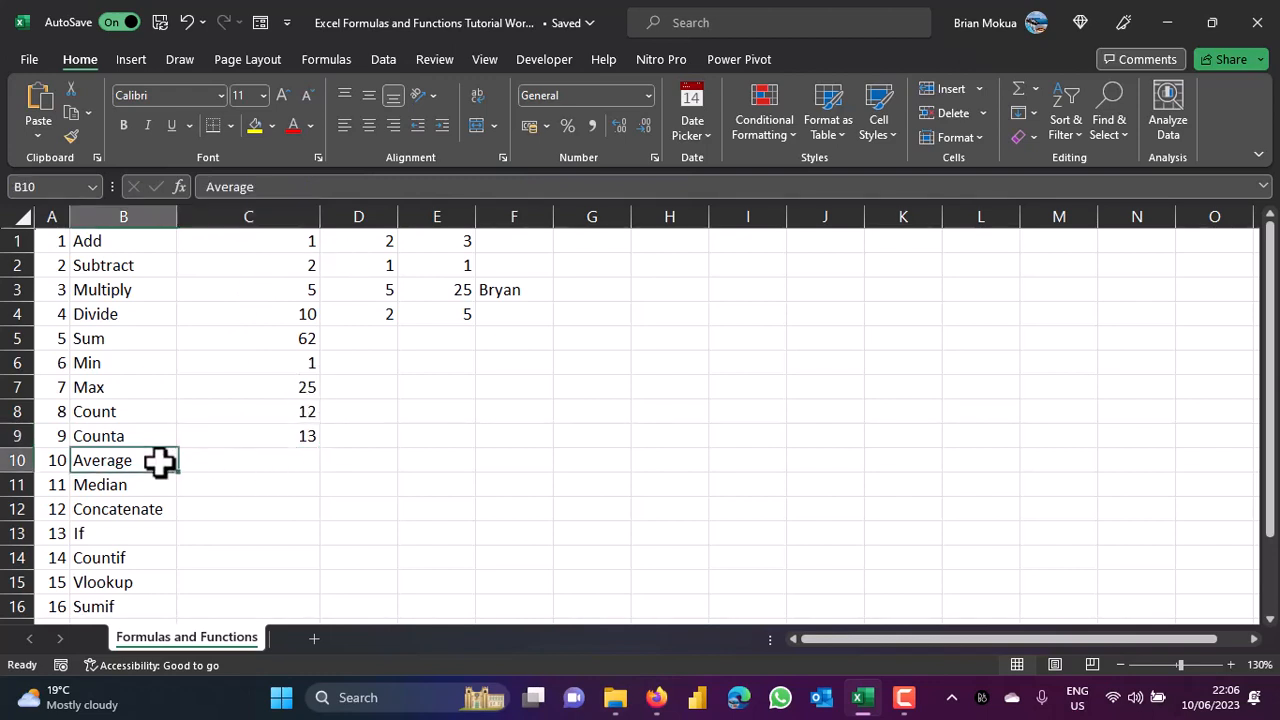
Enter 20000, 50000, 40000 and 100000 across E10:H10, then select those four cells.
mouse_move(1267, 372)
left_mouse_down()
mouse_move(1271, 423)
mouse_move(1271, 380)
left_mouse_up()
left_click(443, 454)
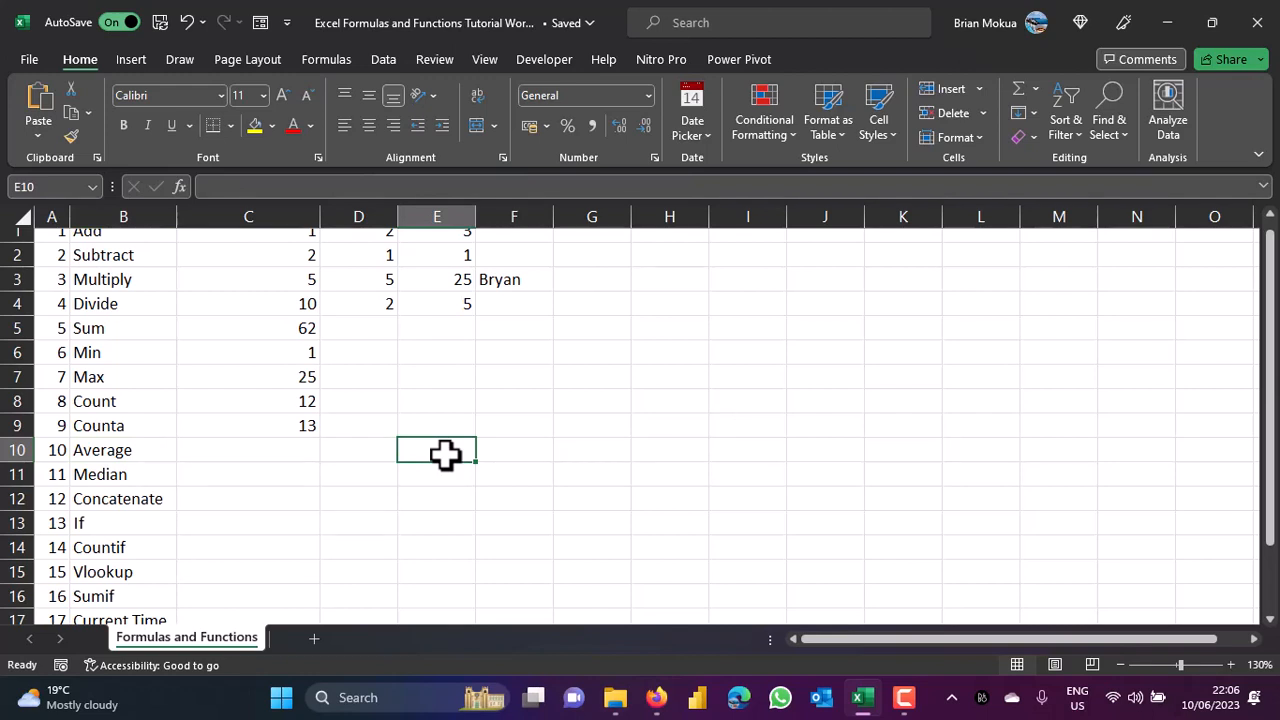
type("20000")
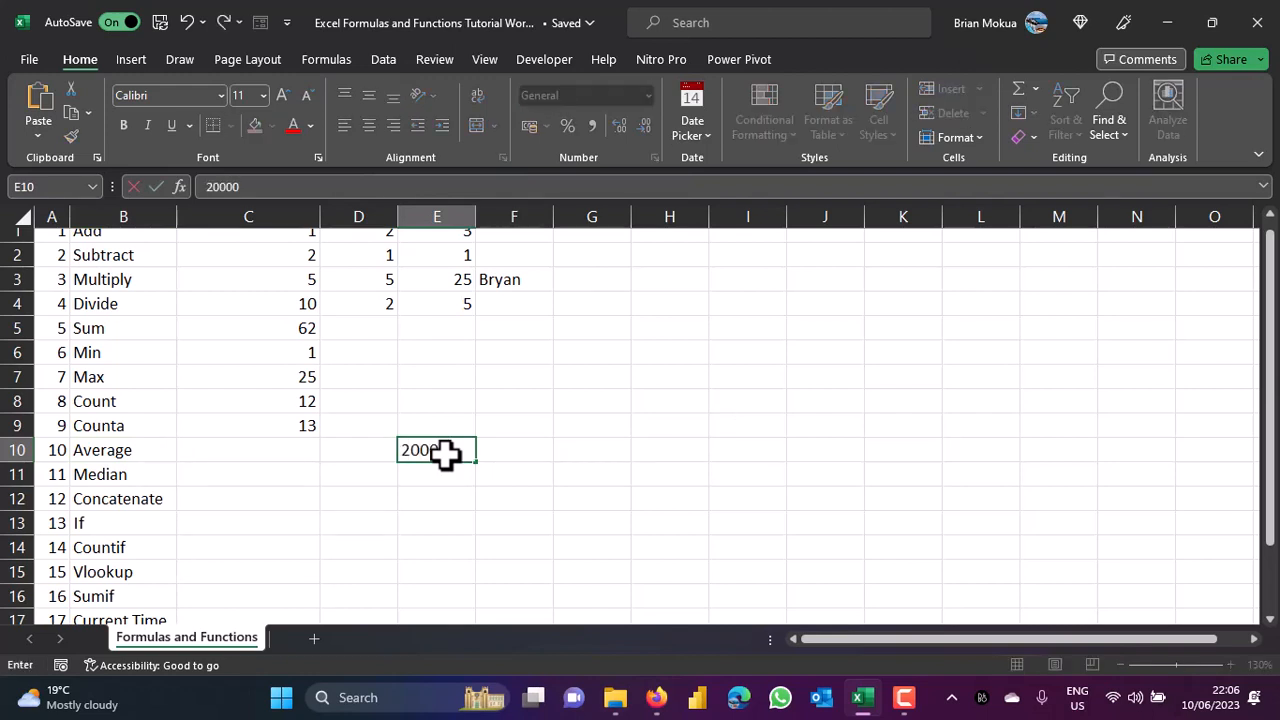
key("Tab")
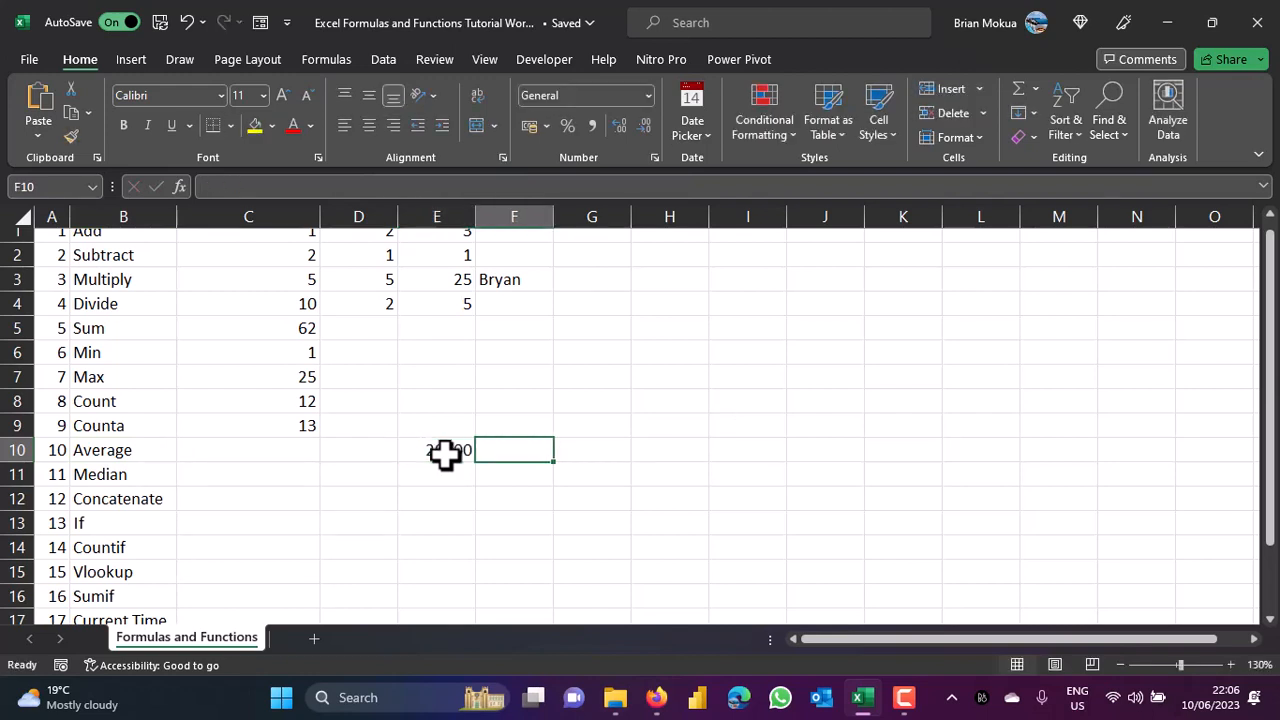
type("50000")
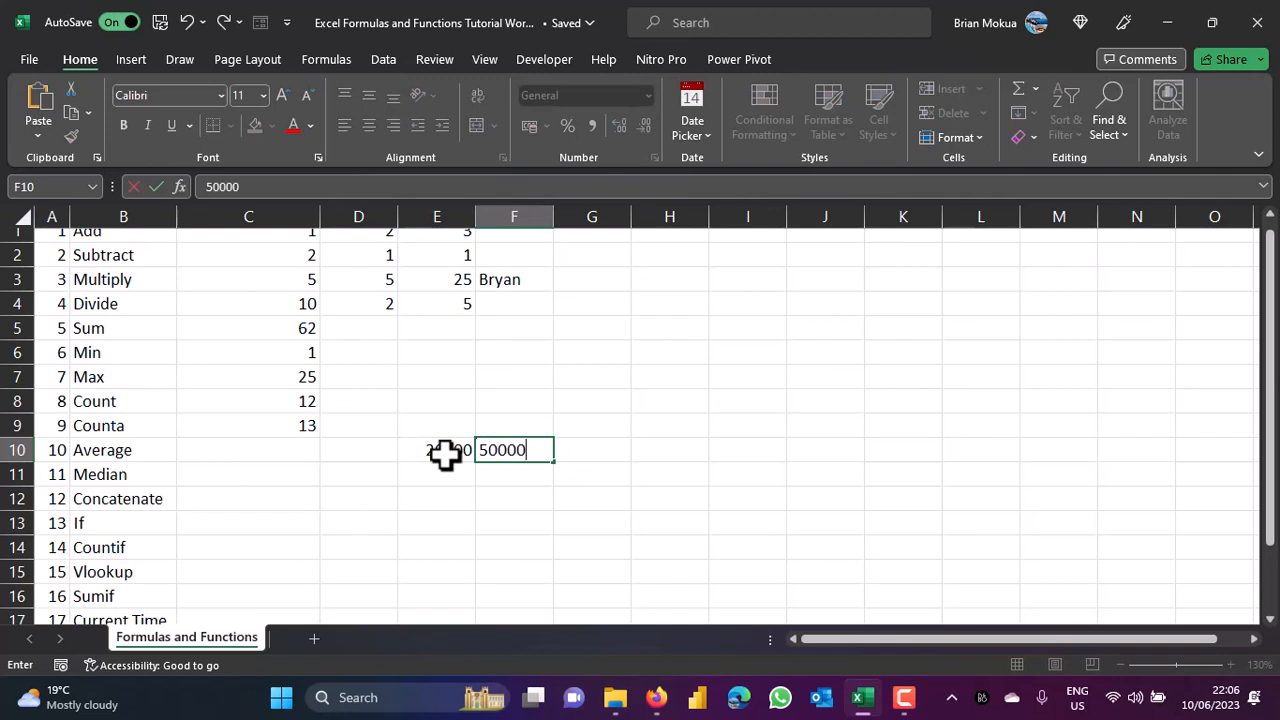
key("Tab")
type("4000")
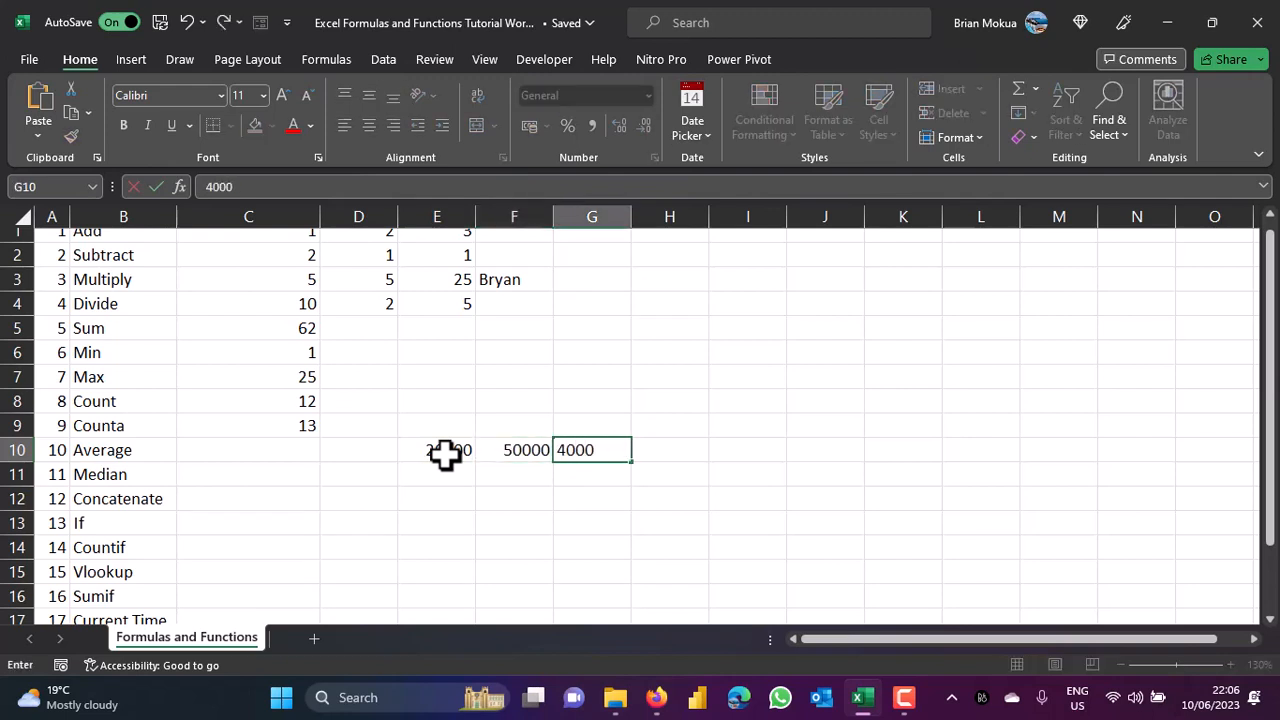
key("Tab")
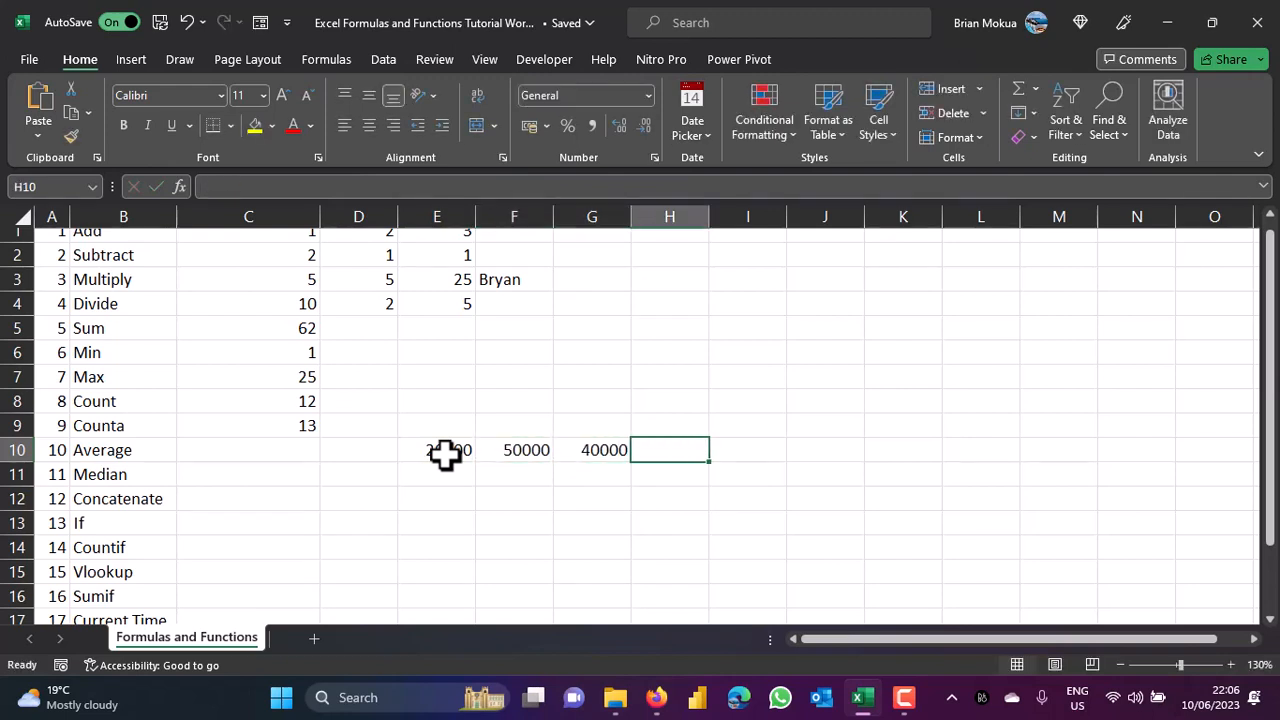
type("10000")
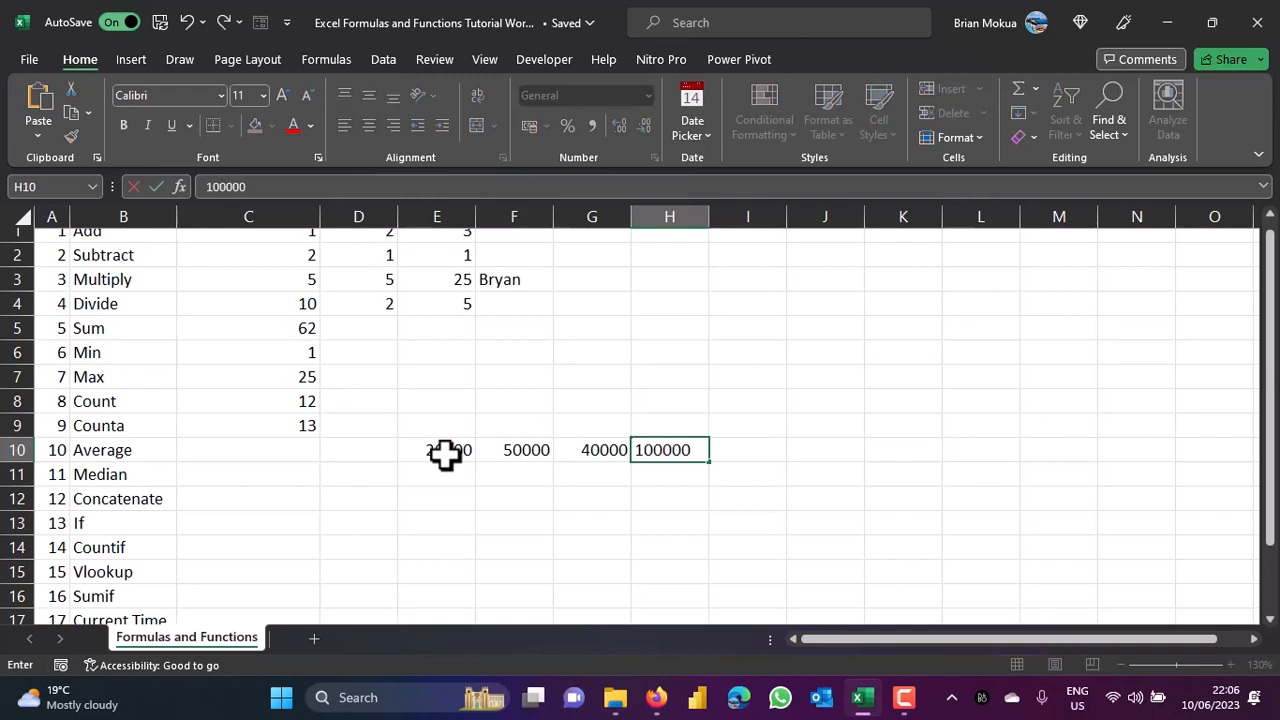
type("0")
left_click_drag(445, 452, 654, 437)
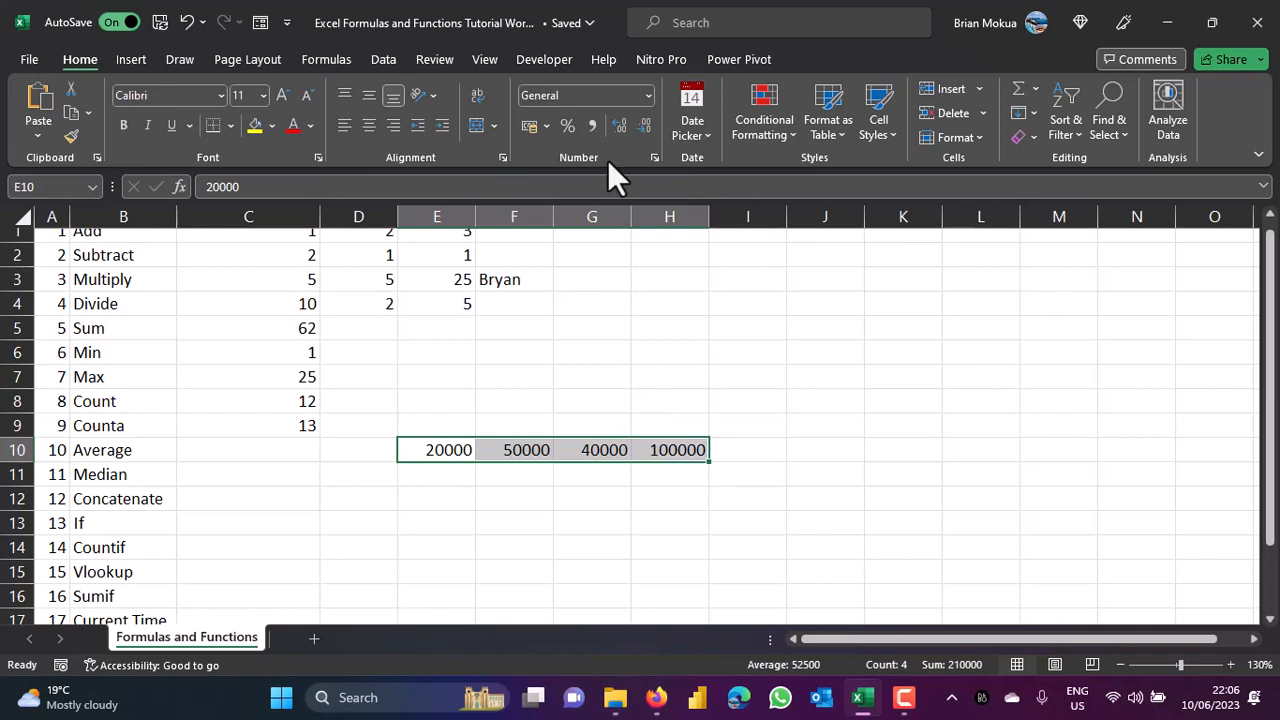
Format E10:H10 as Kes currency with zero decimal places, e.g. Kes20,000.
left_click(647, 89)
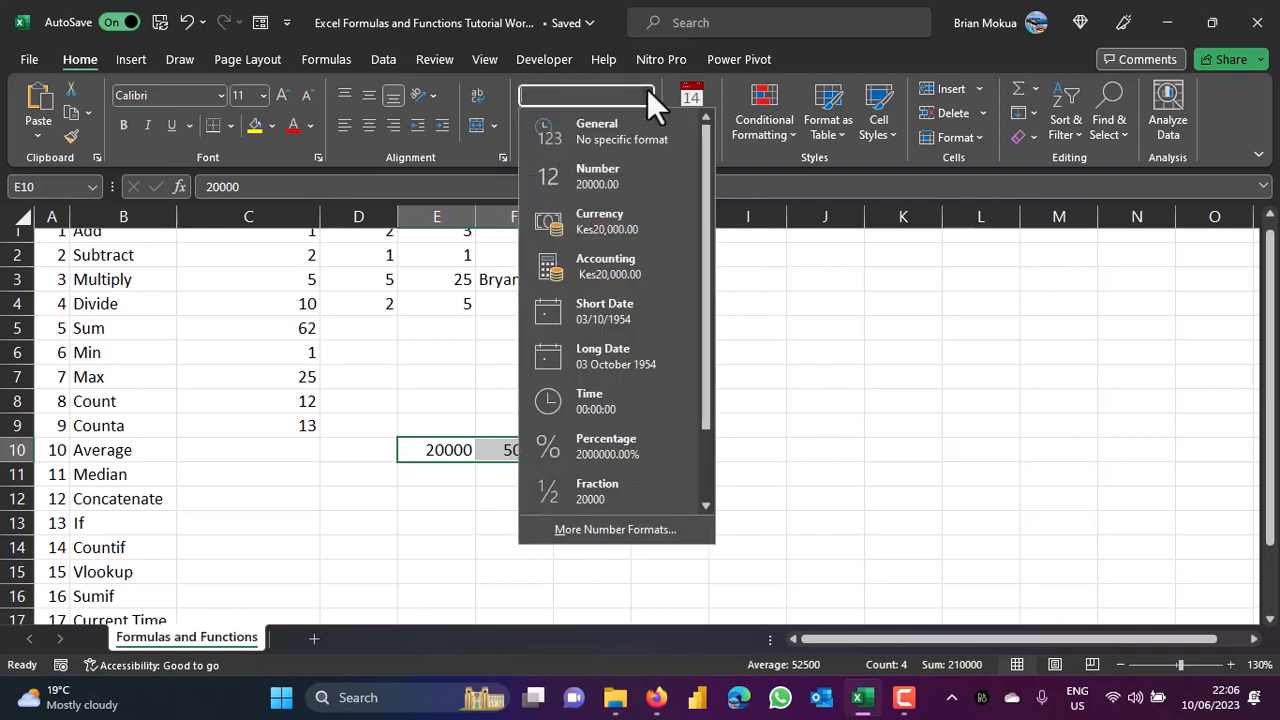
left_click(635, 216)
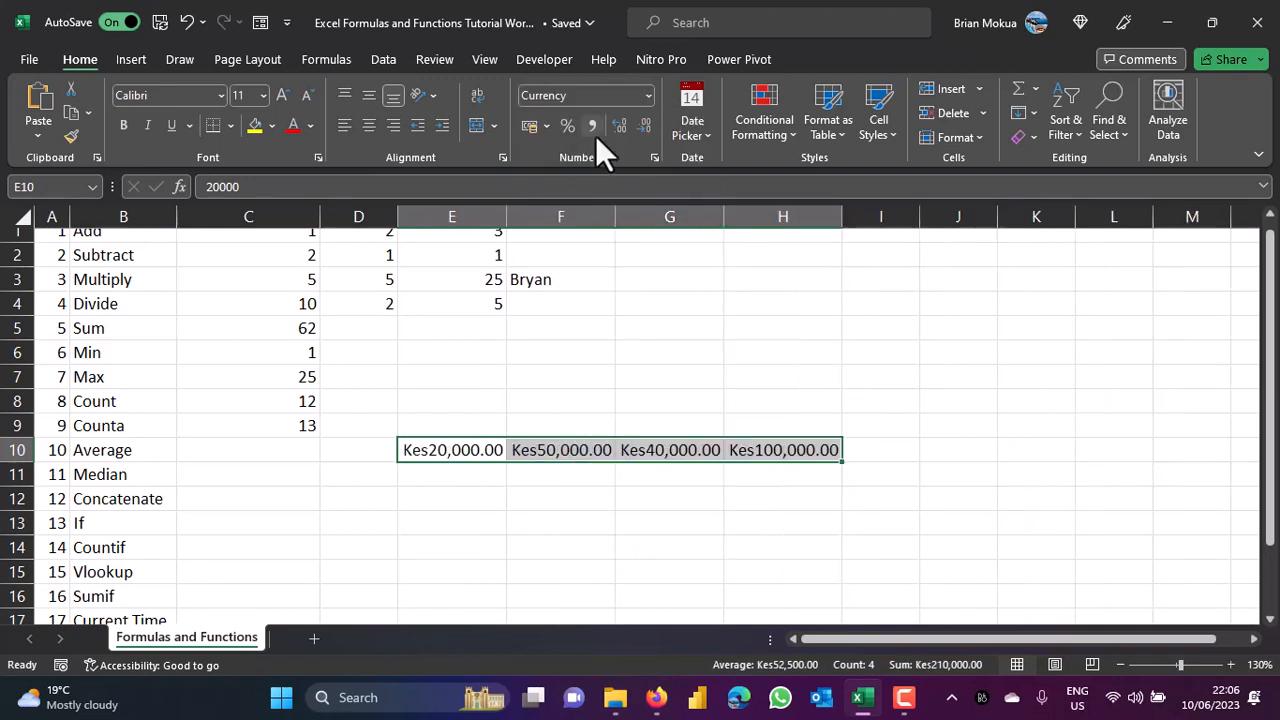
left_click(644, 124)
left_click(644, 124)
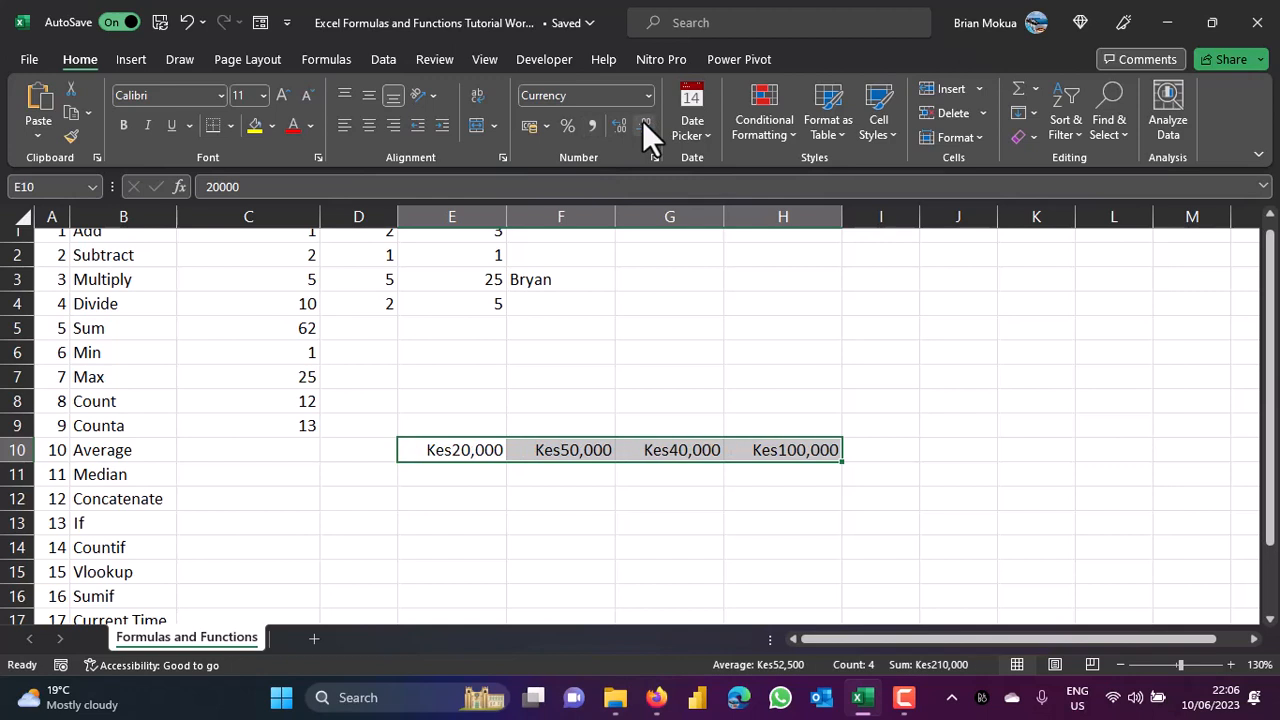
left_click(260, 449)
Enter =AVERAGE(E10:H10) in C10, giving Kes52,500, and check E10:H10 in the status bar.
type("=")
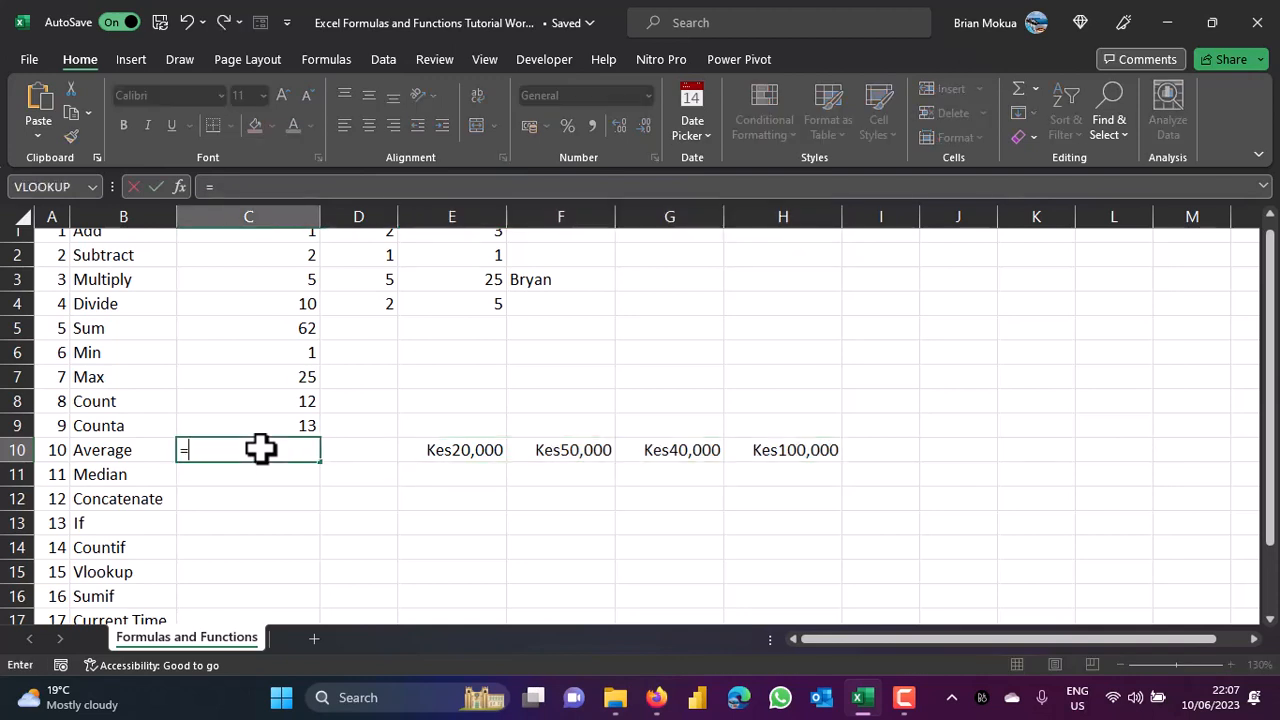
type("av")
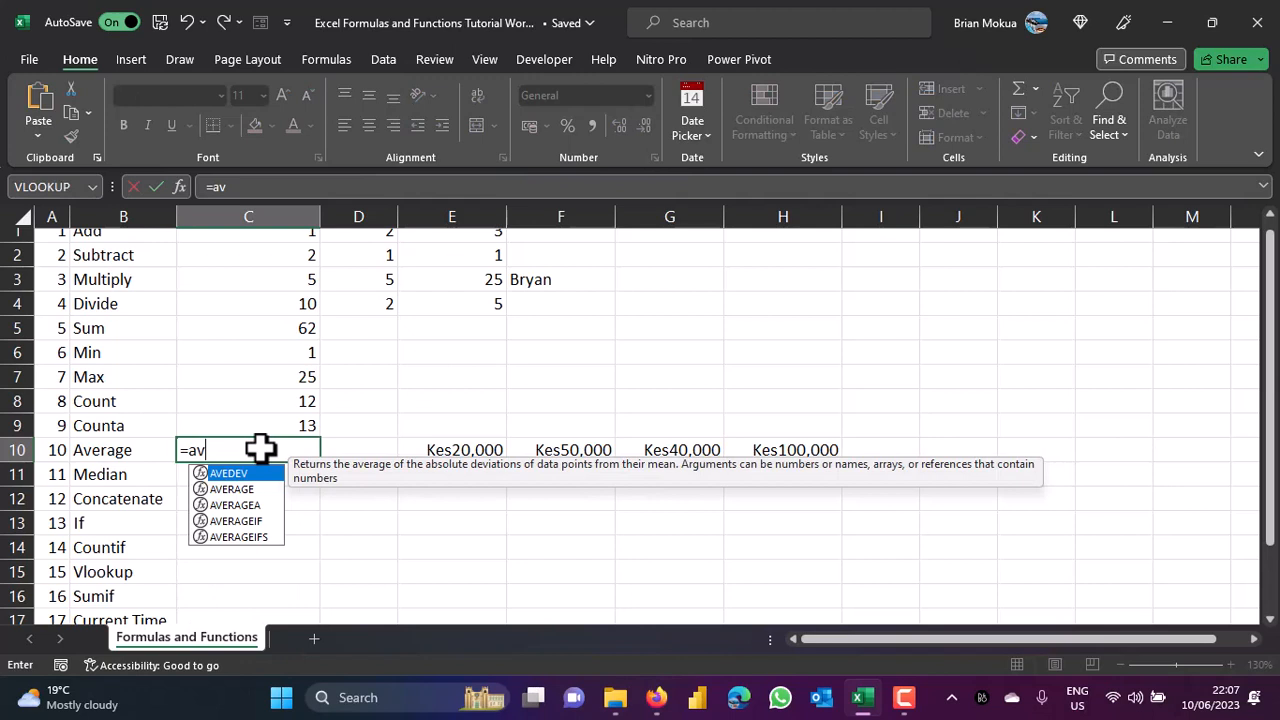
double_click(254, 489)
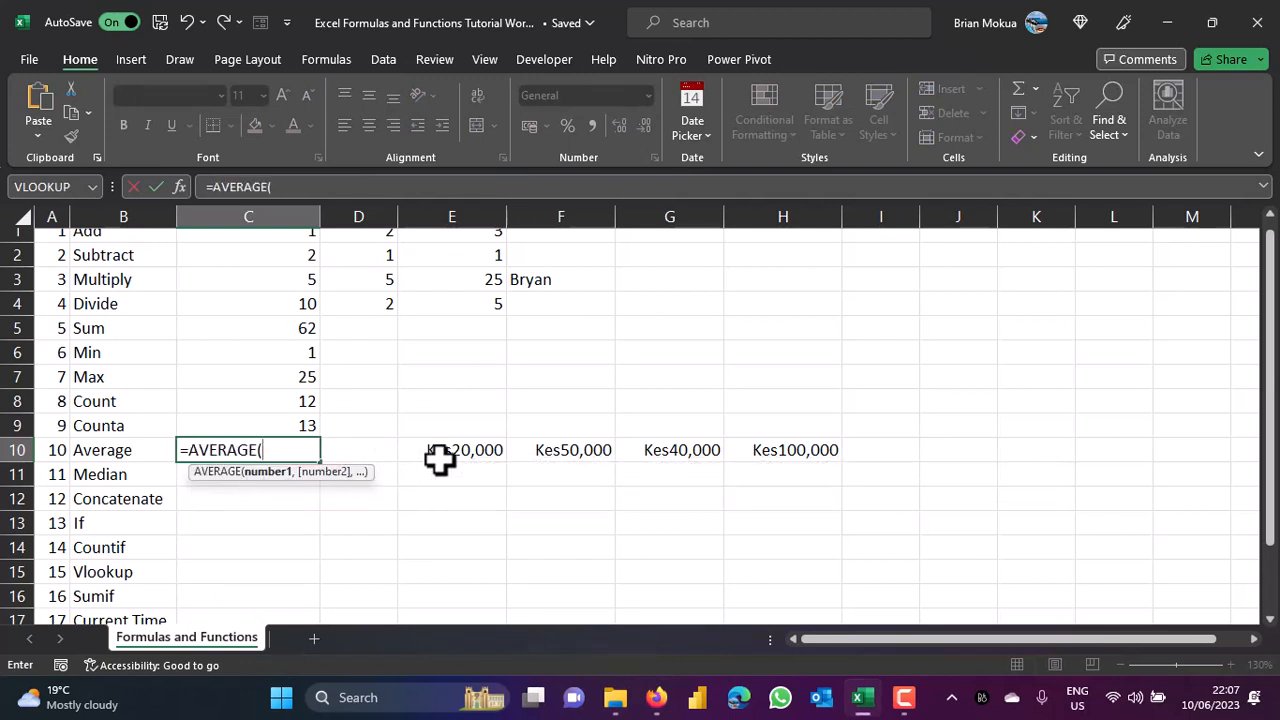
left_click_drag(420, 450, 776, 455)
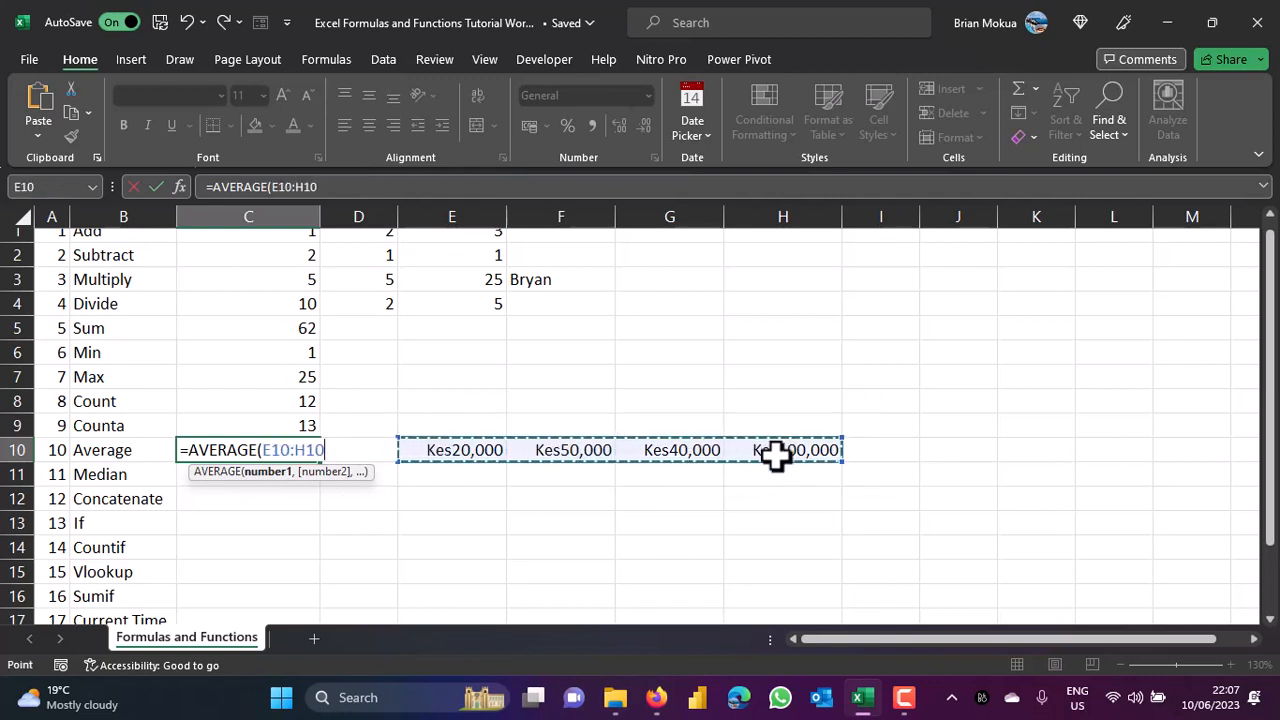
key("ctrl+Return")
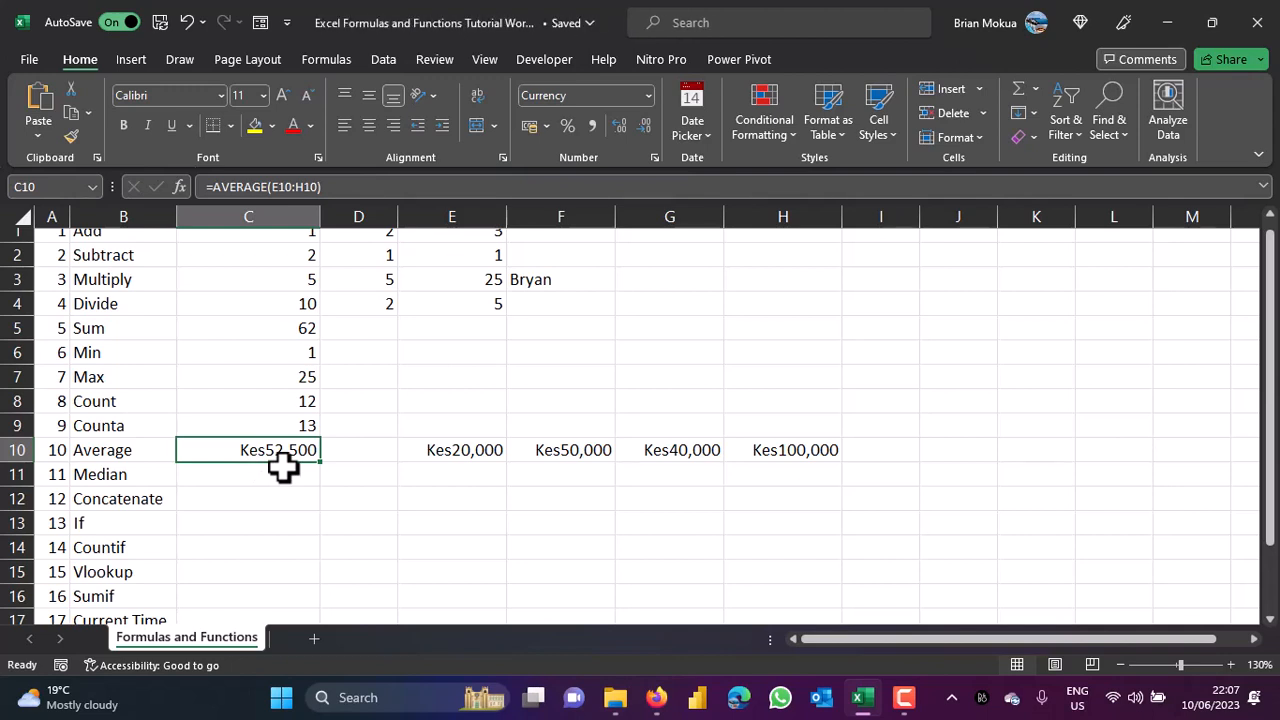
left_click(423, 450)
left_click_drag(434, 449, 777, 458)
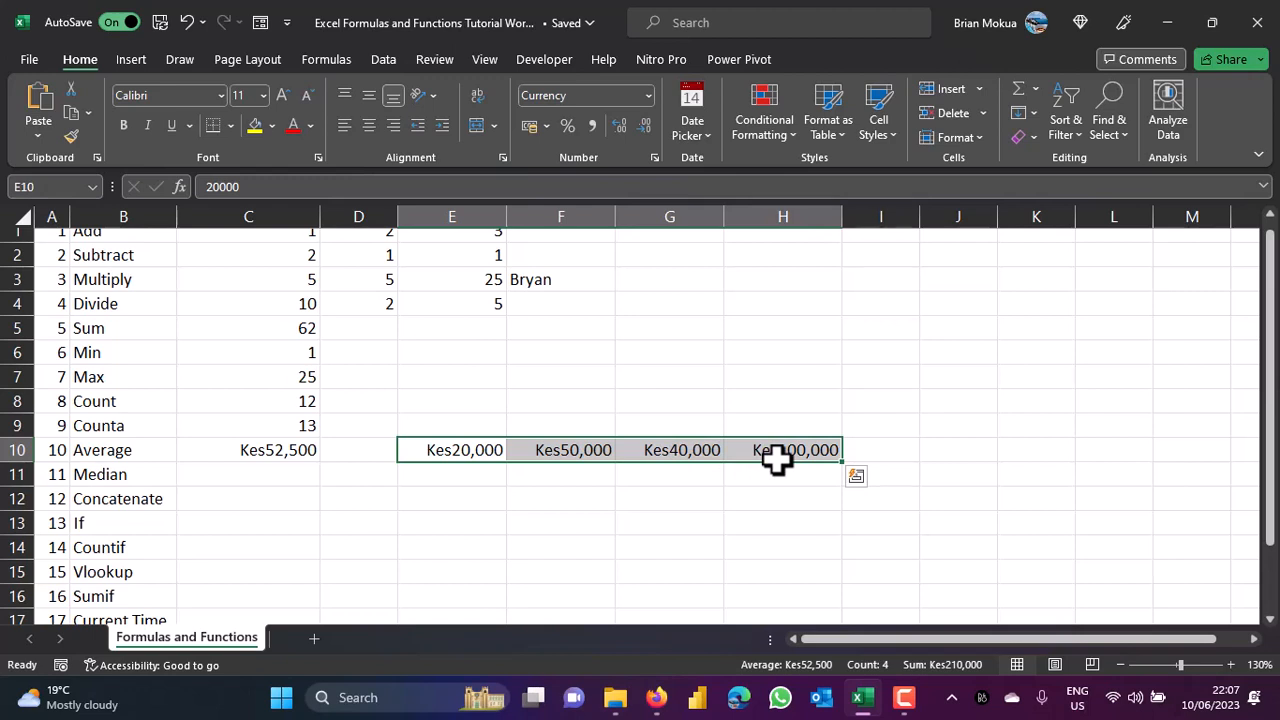
left_click(260, 478)
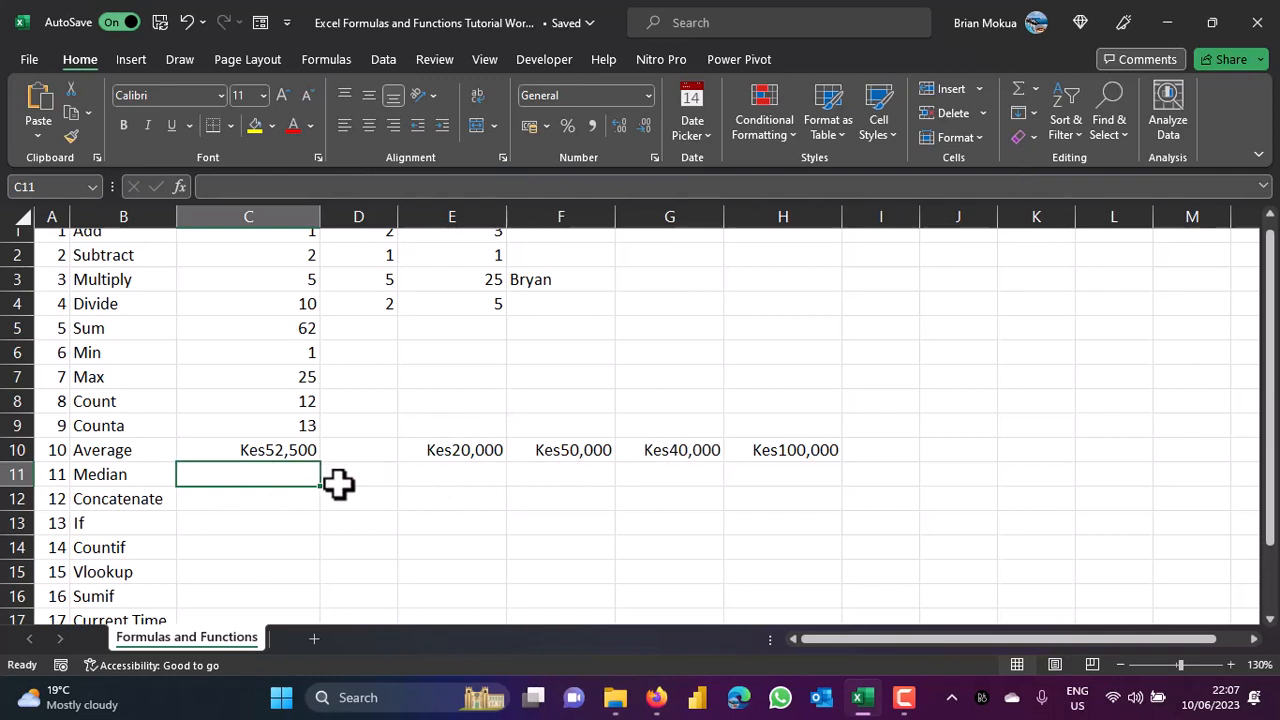
Enter =MEDIAN(E10:H10) in C11, returning Kes45,000.
type("=")
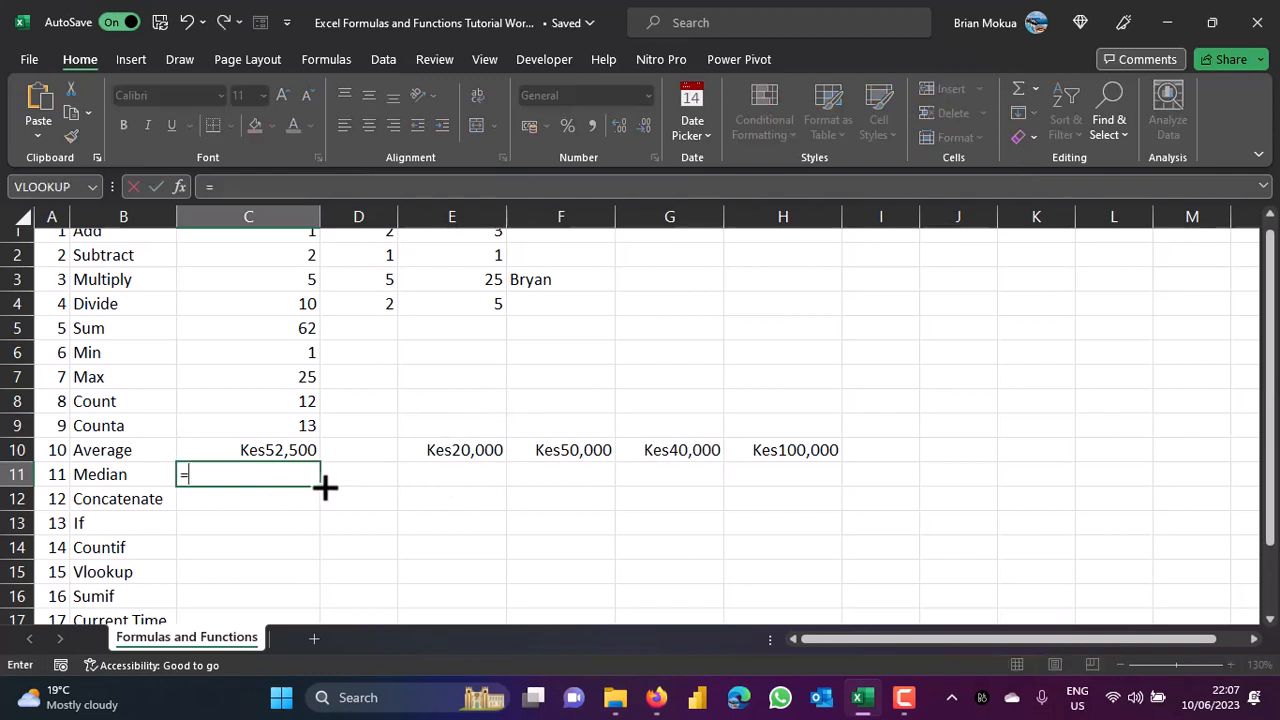
type("me")
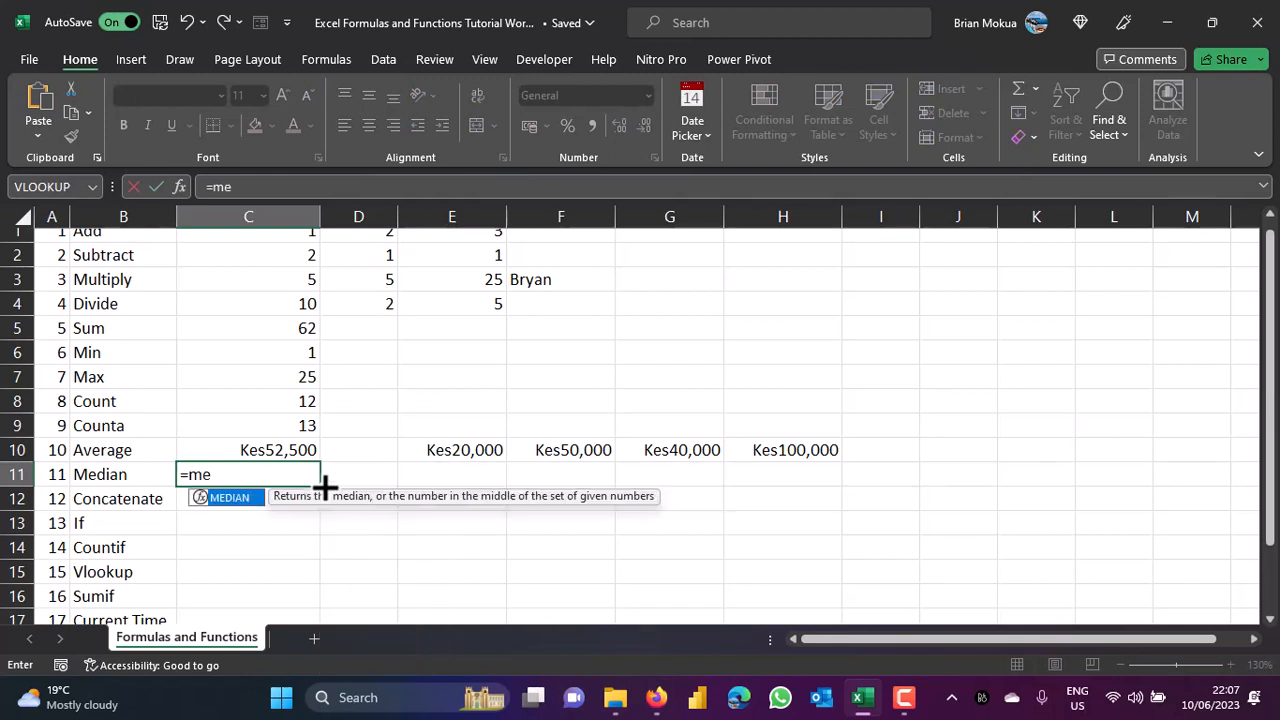
type("d")
double_click(228, 498)
left_click_drag(489, 449, 758, 447)
key("ctrl+Return")
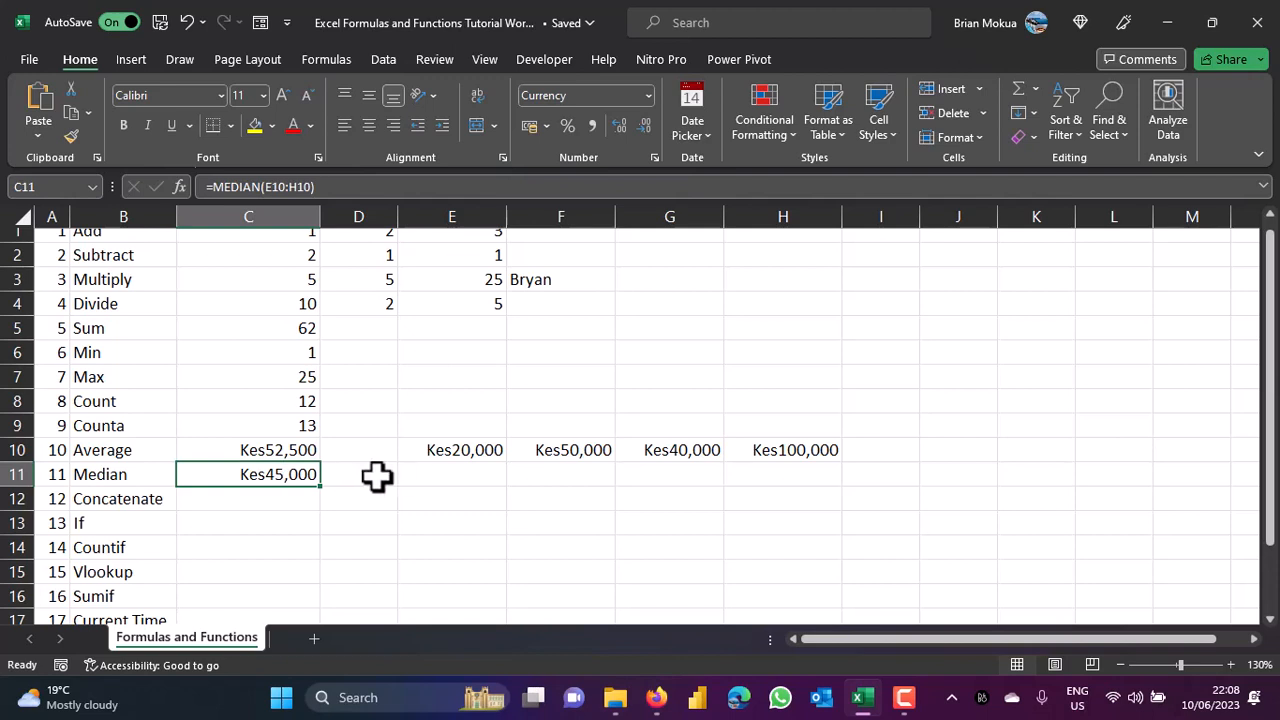
Start a formula entry in F11, then cancel it.
left_click(580, 475)
type("=")
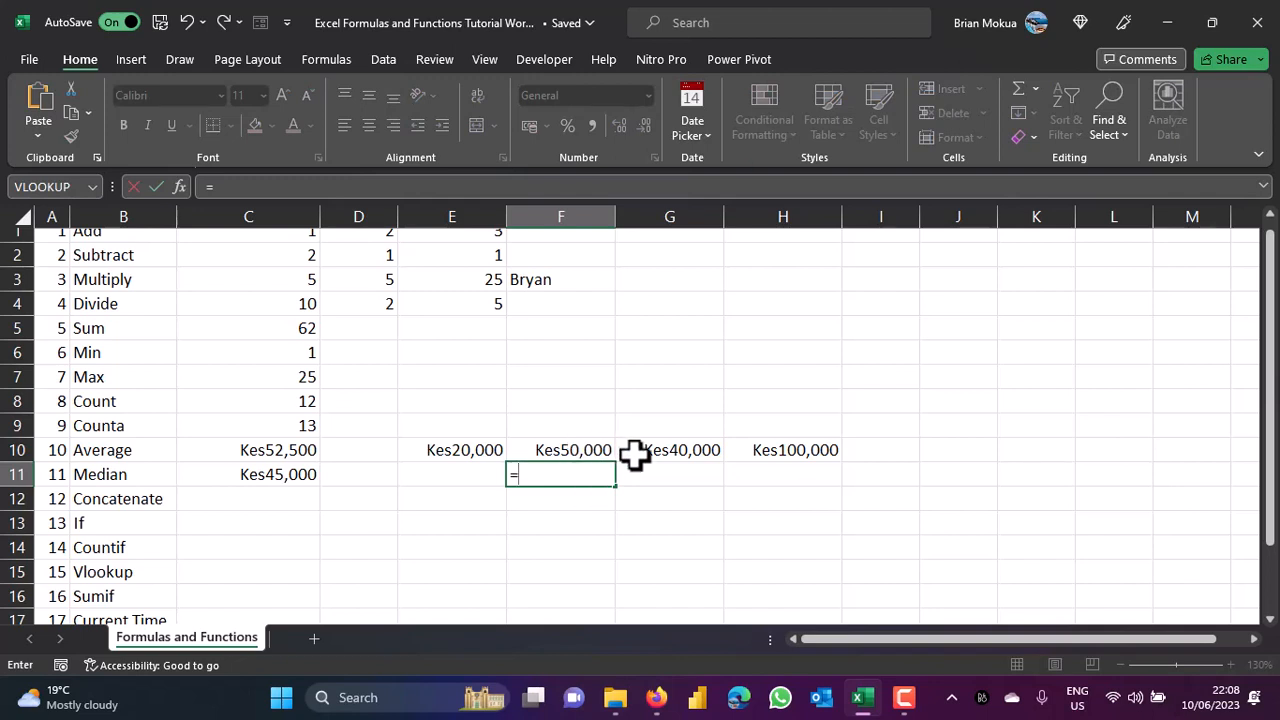
key("Escape")
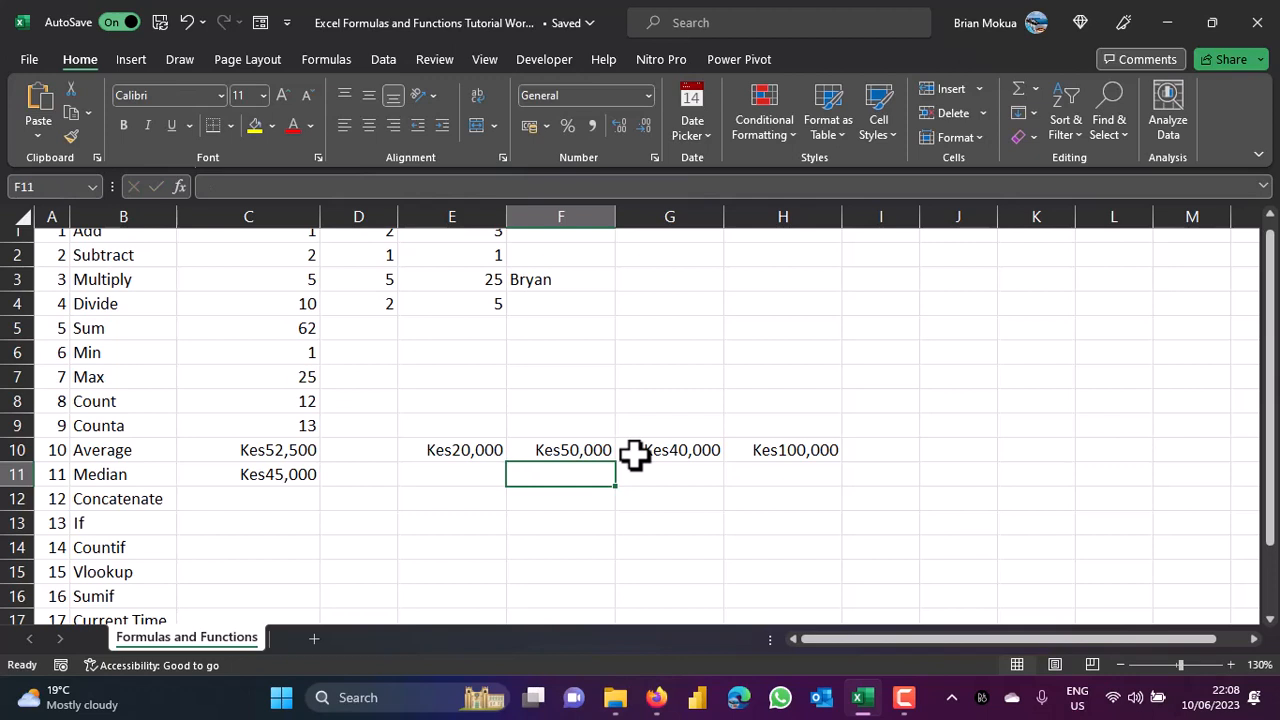
Fill H10 into I10 and change it to a fifth amount of Kes40,000.
left_click(902, 455)
left_click(831, 450)
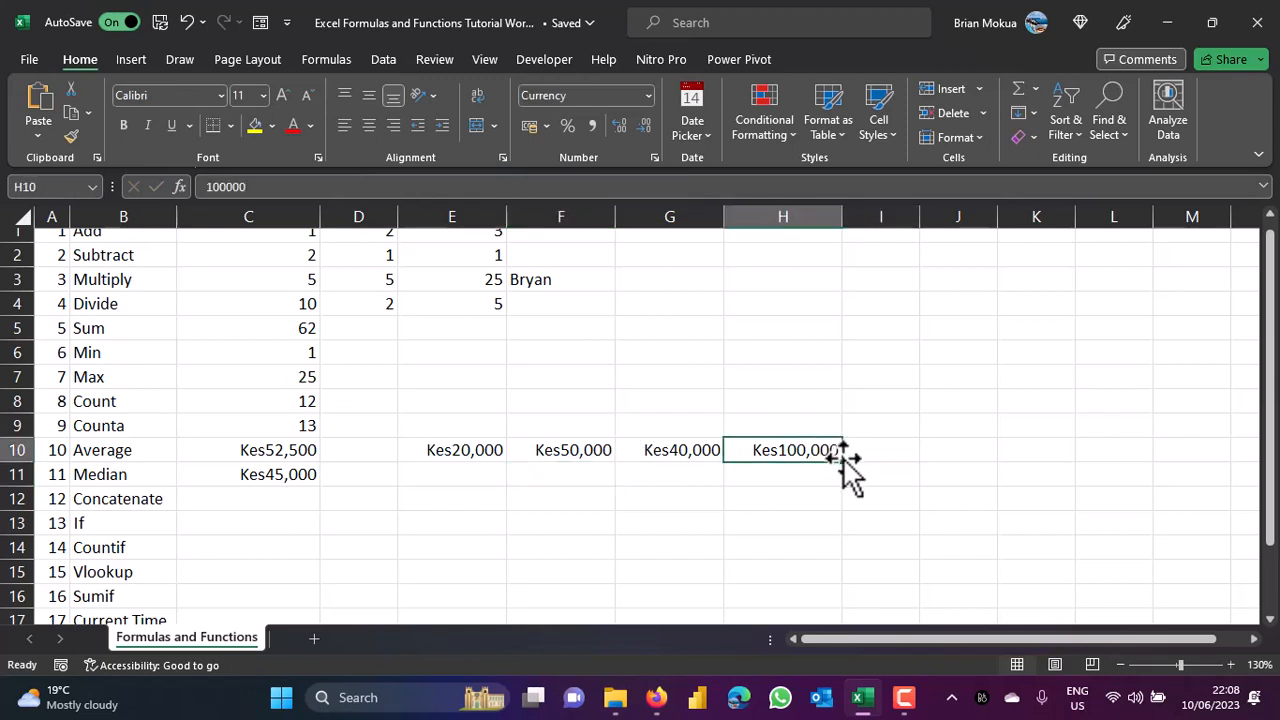
left_click_drag(842, 462, 908, 457)
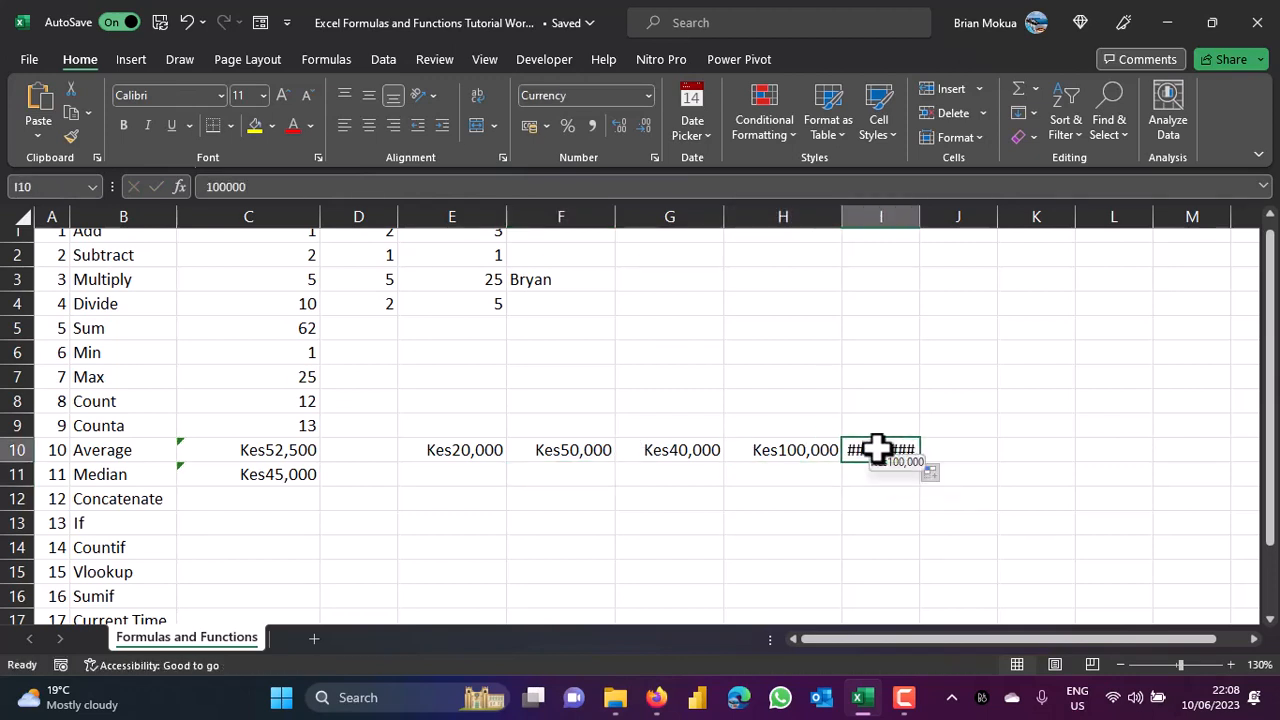
double_click(876, 450)
key("BackSpace")
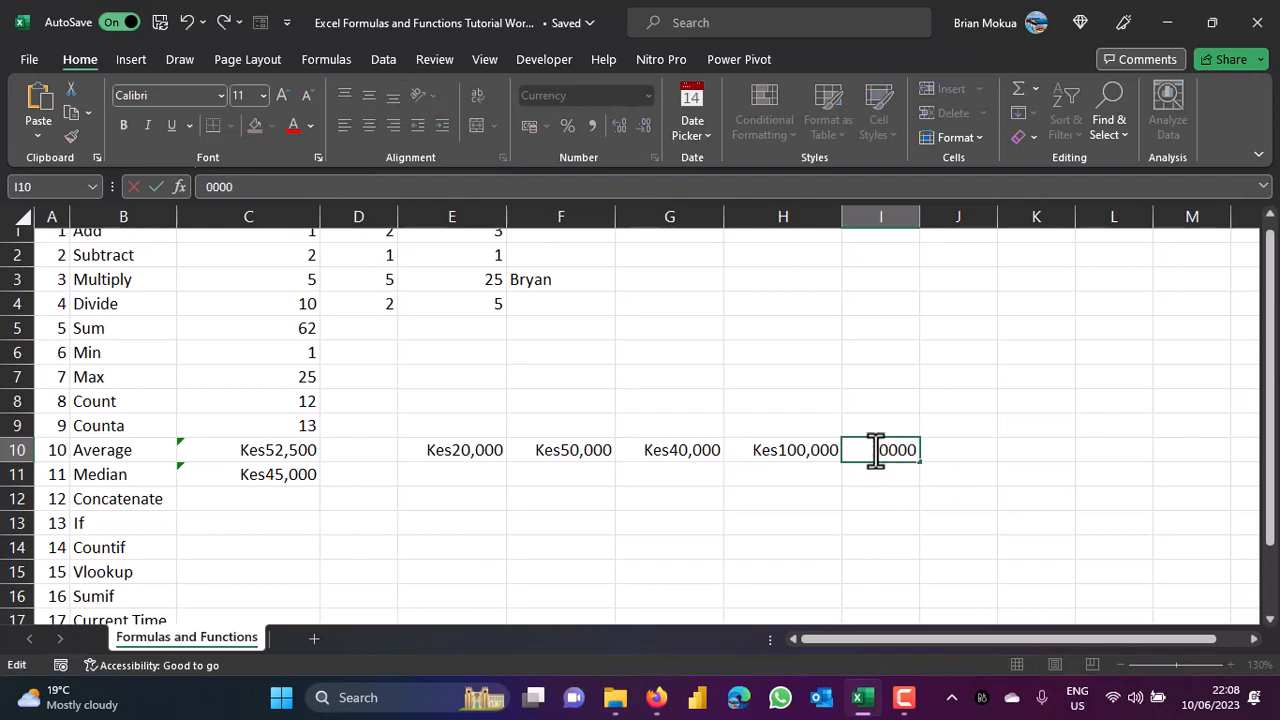
key("ctrl+Return")
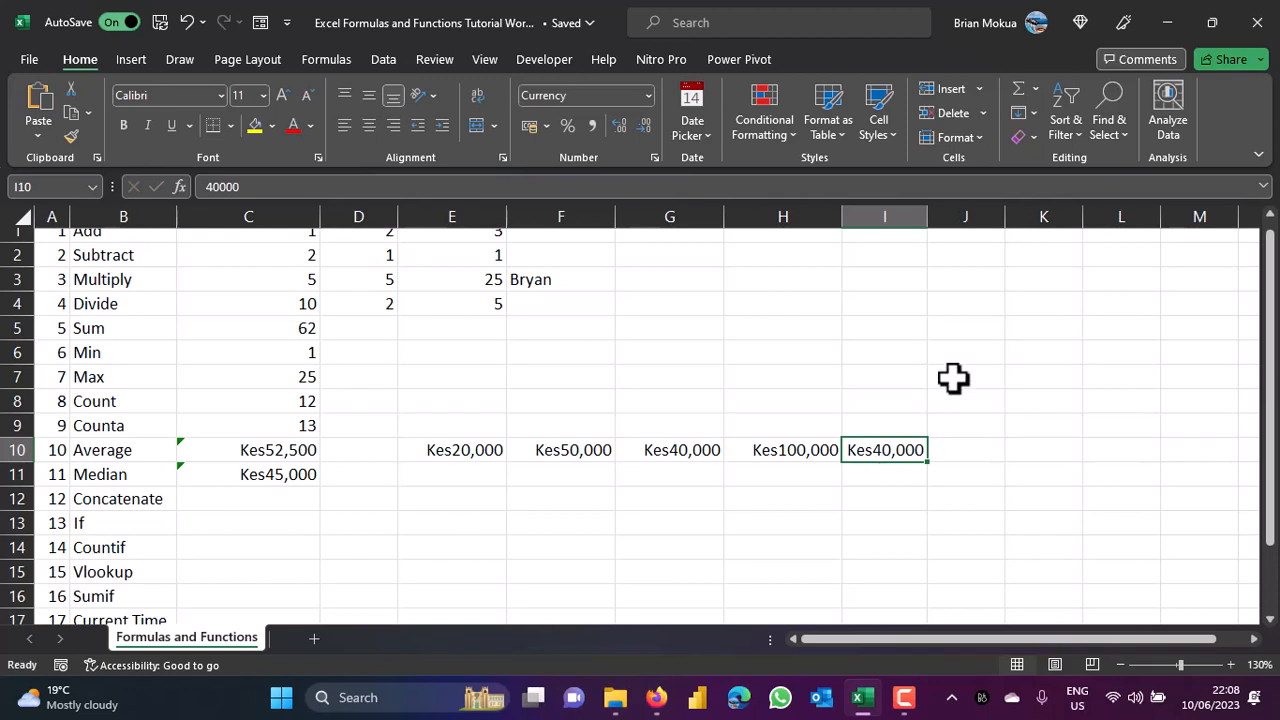
Change C11 to =MEDIAN(E10:I10), now returning Kes40,000.
double_click(303, 477)
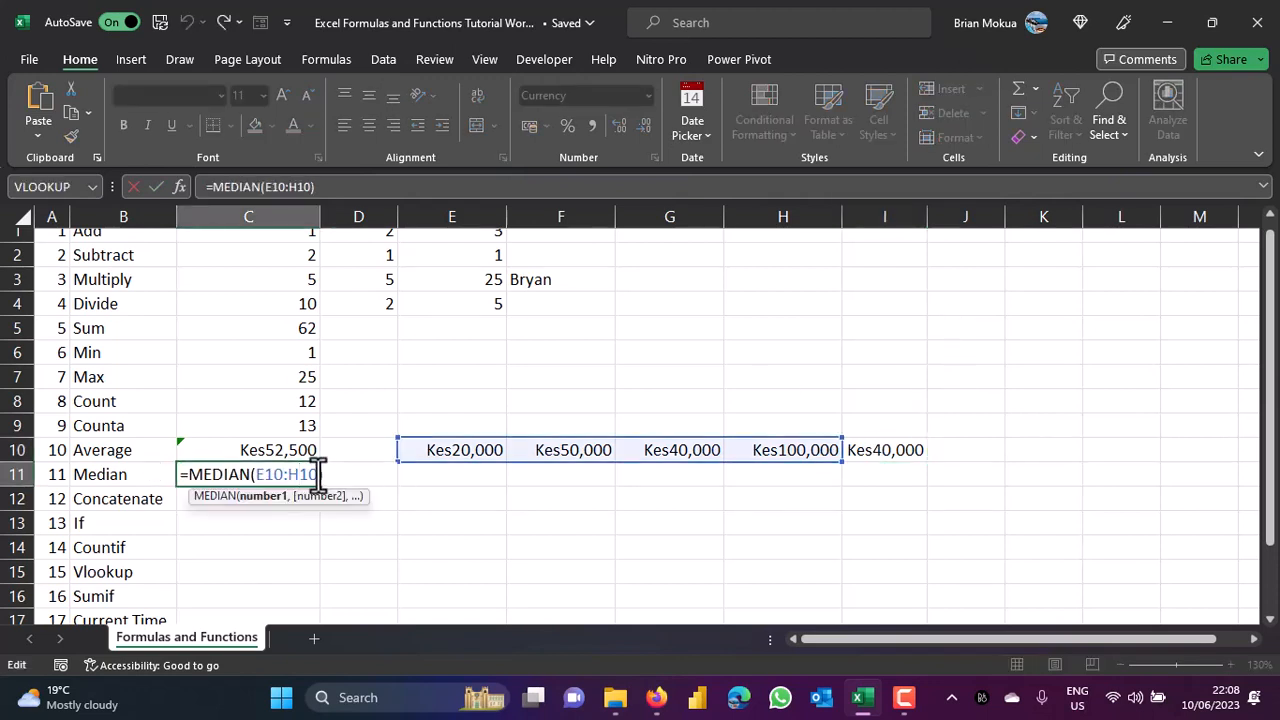
key("BackSpace")
key("BackSpace")
key("BackSpace")
key("BackSpace")
key("BackSpace")
key("BackSpace")
key("BackSpace")
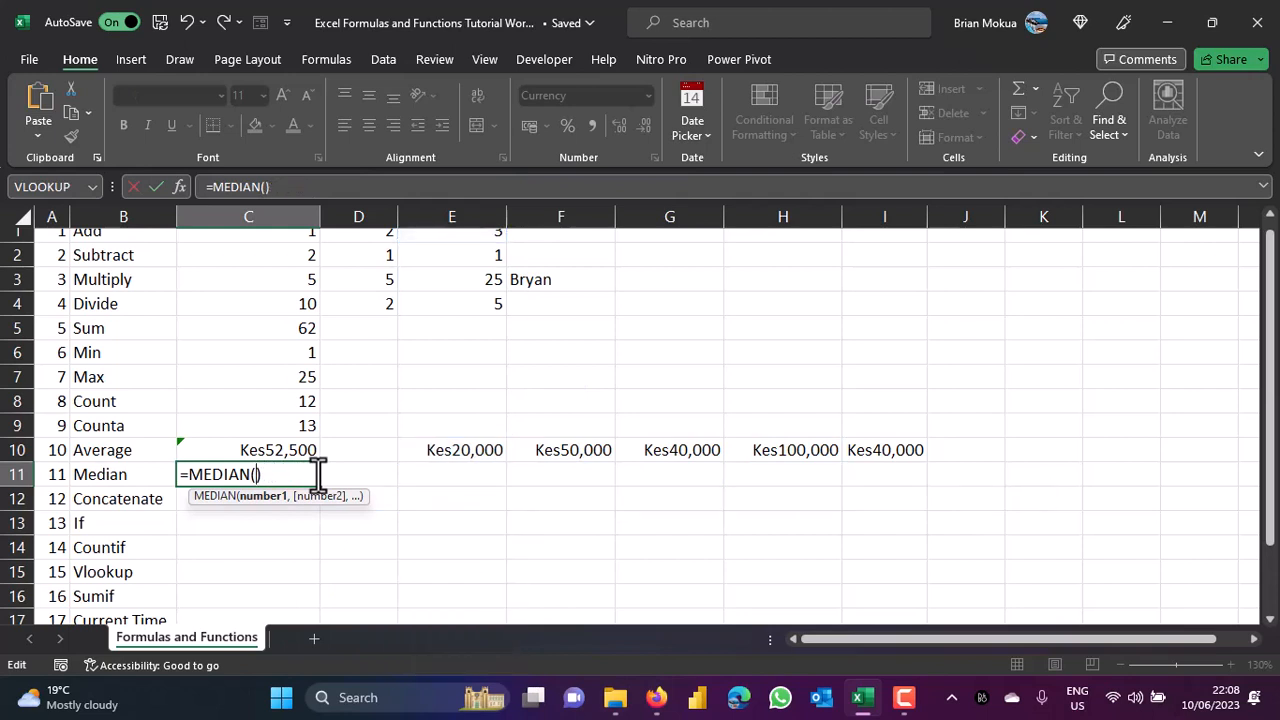
left_click_drag(436, 446, 866, 453)
key("ctrl+Return")
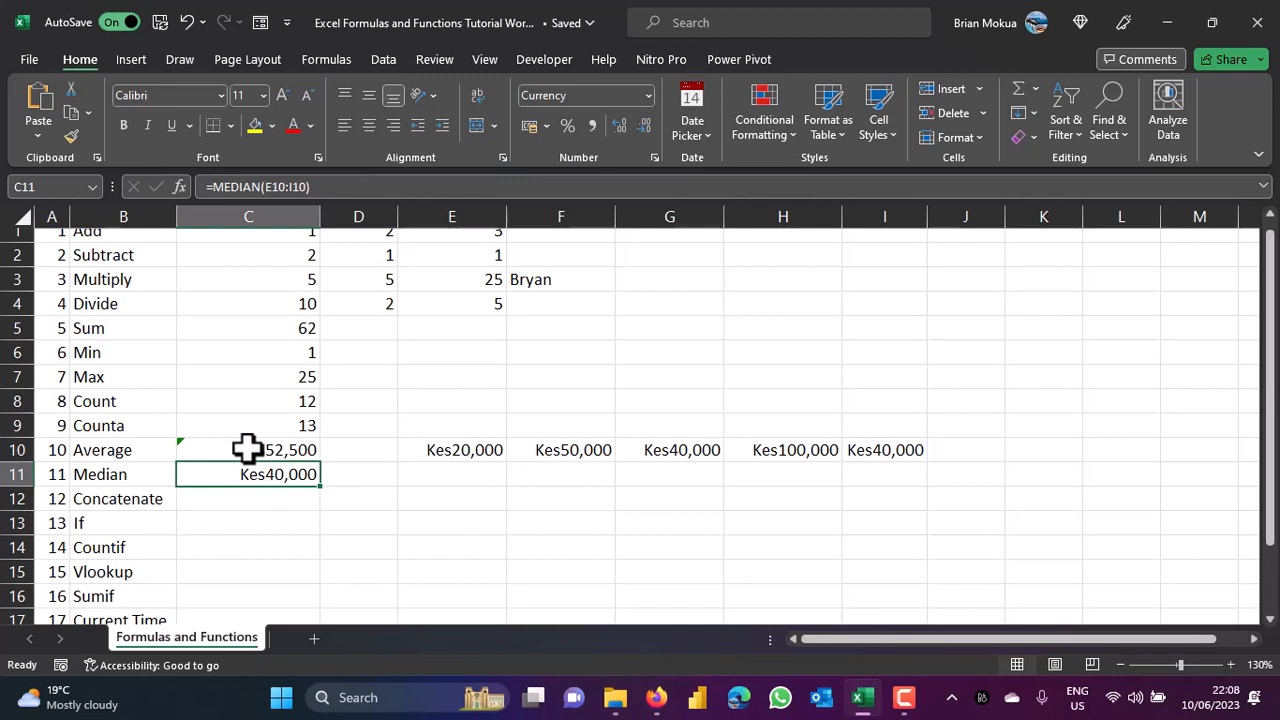
left_click(214, 497)
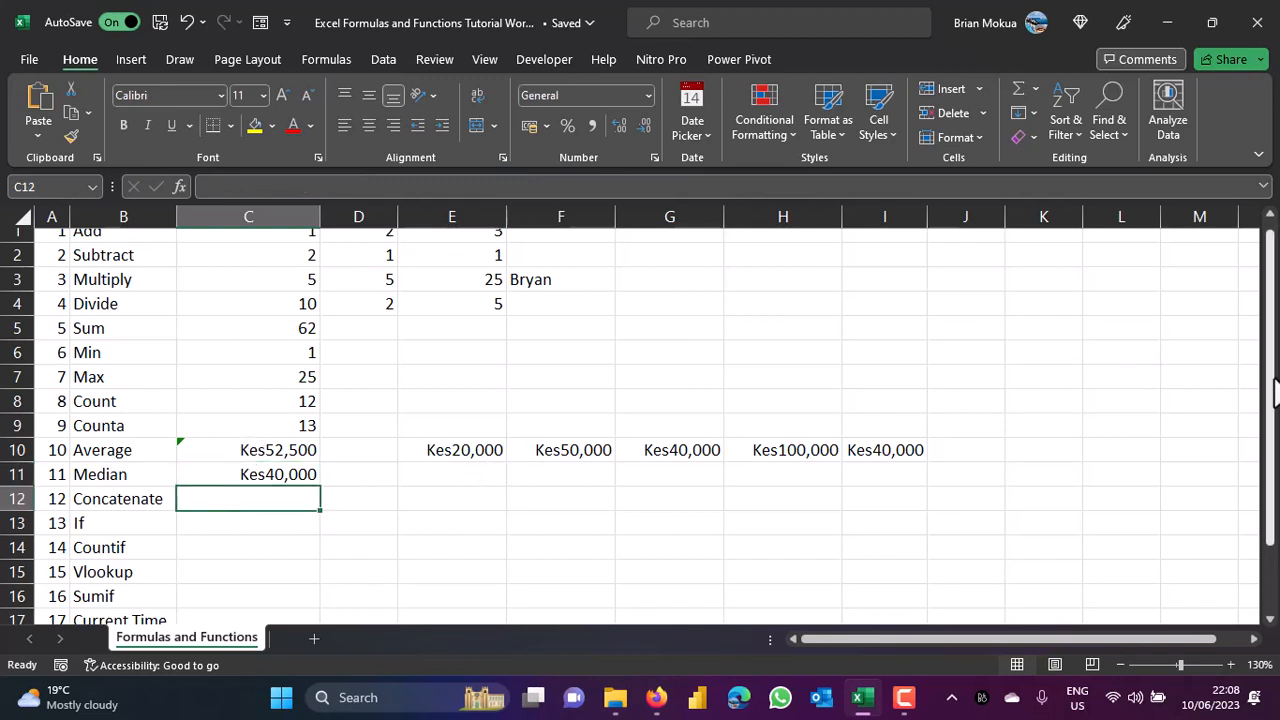
Type a sample first name into E12 and a surname into F12 as text.
left_click_drag(1271, 372, 1275, 420)
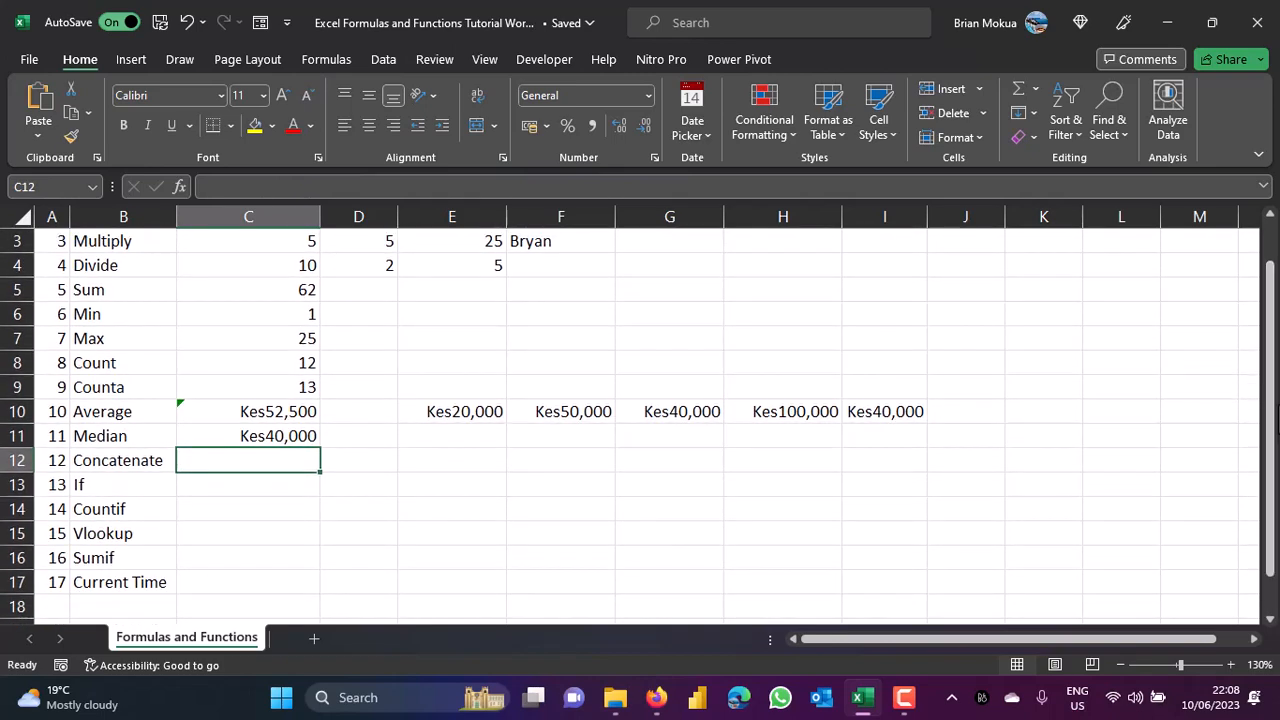
left_click(424, 456)
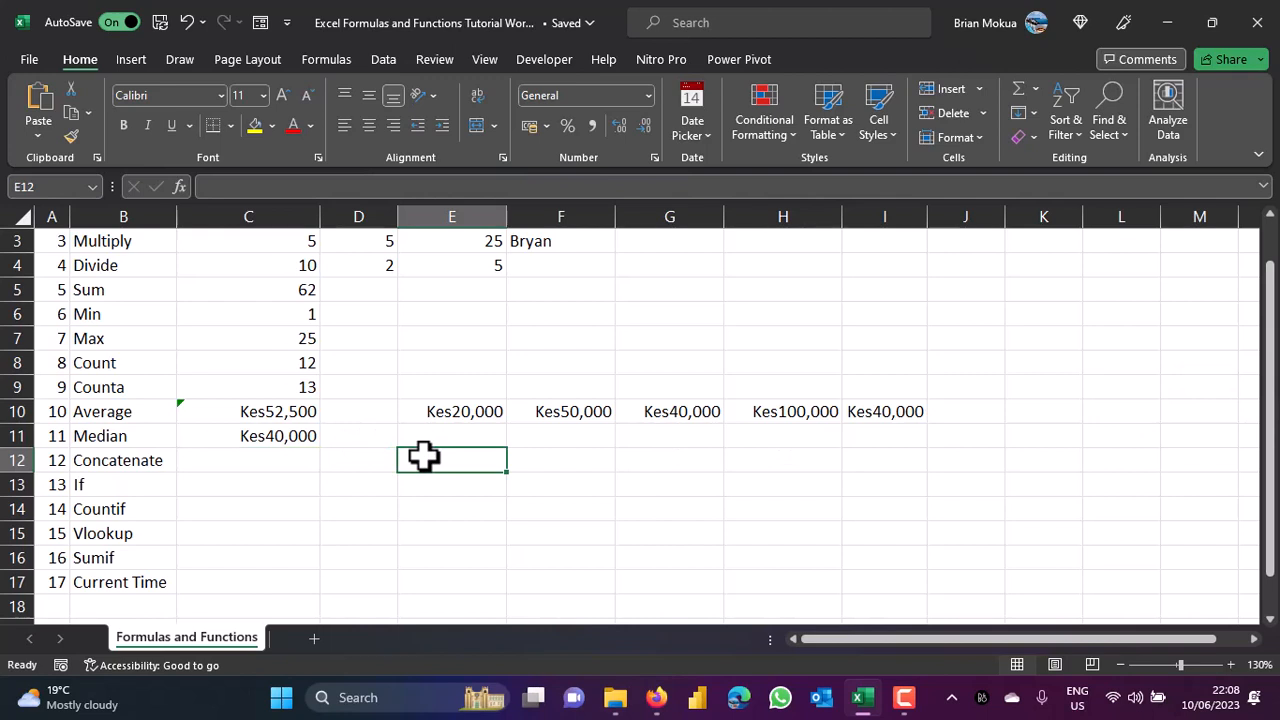
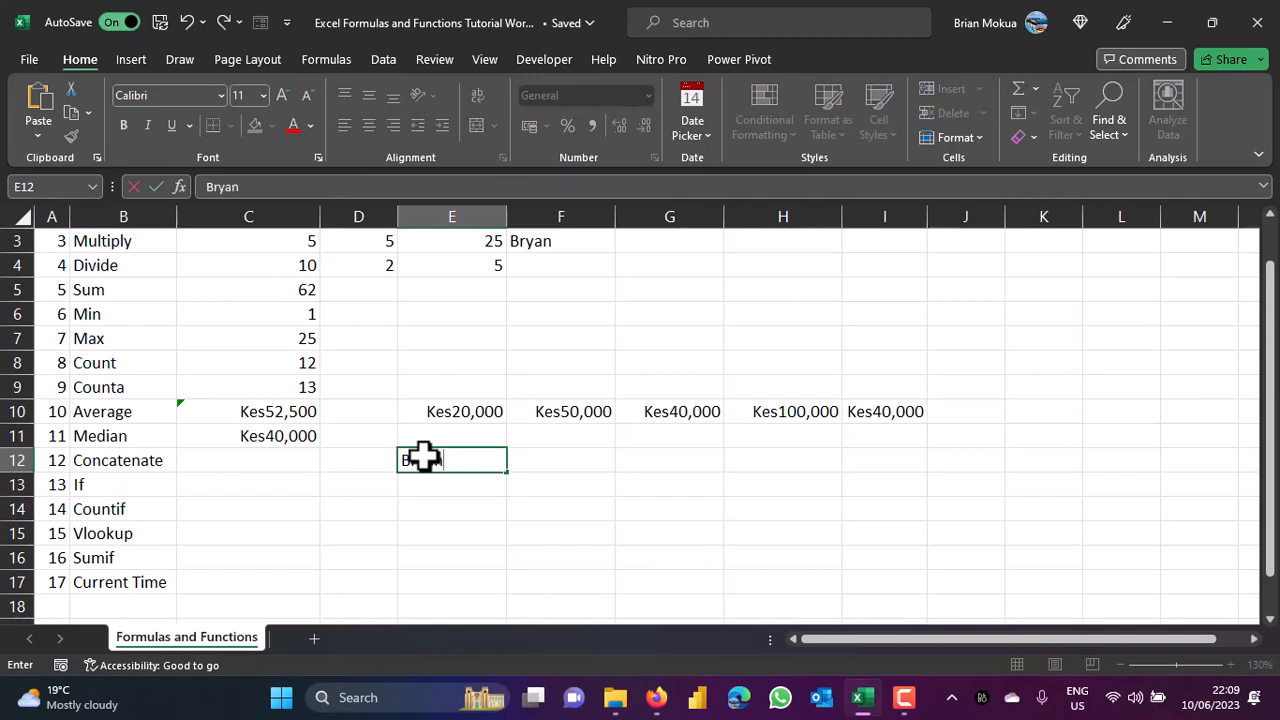
left_click(530, 462)
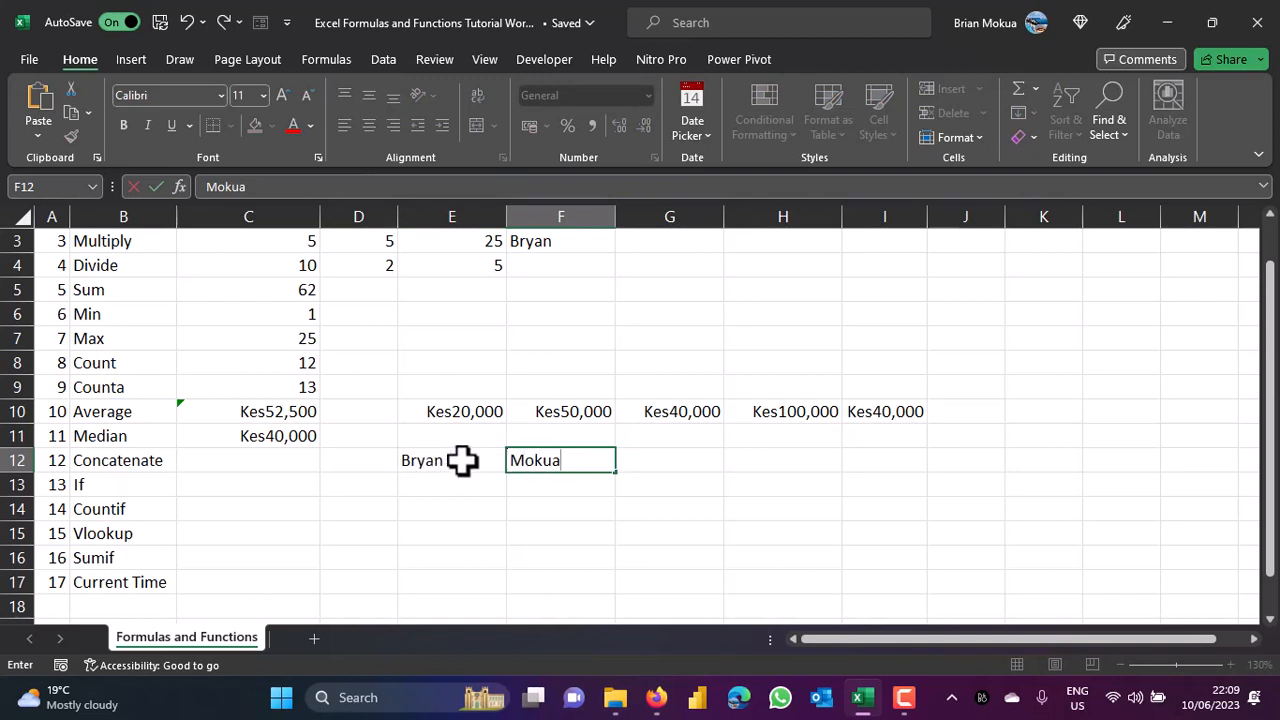
left_click(462, 460)
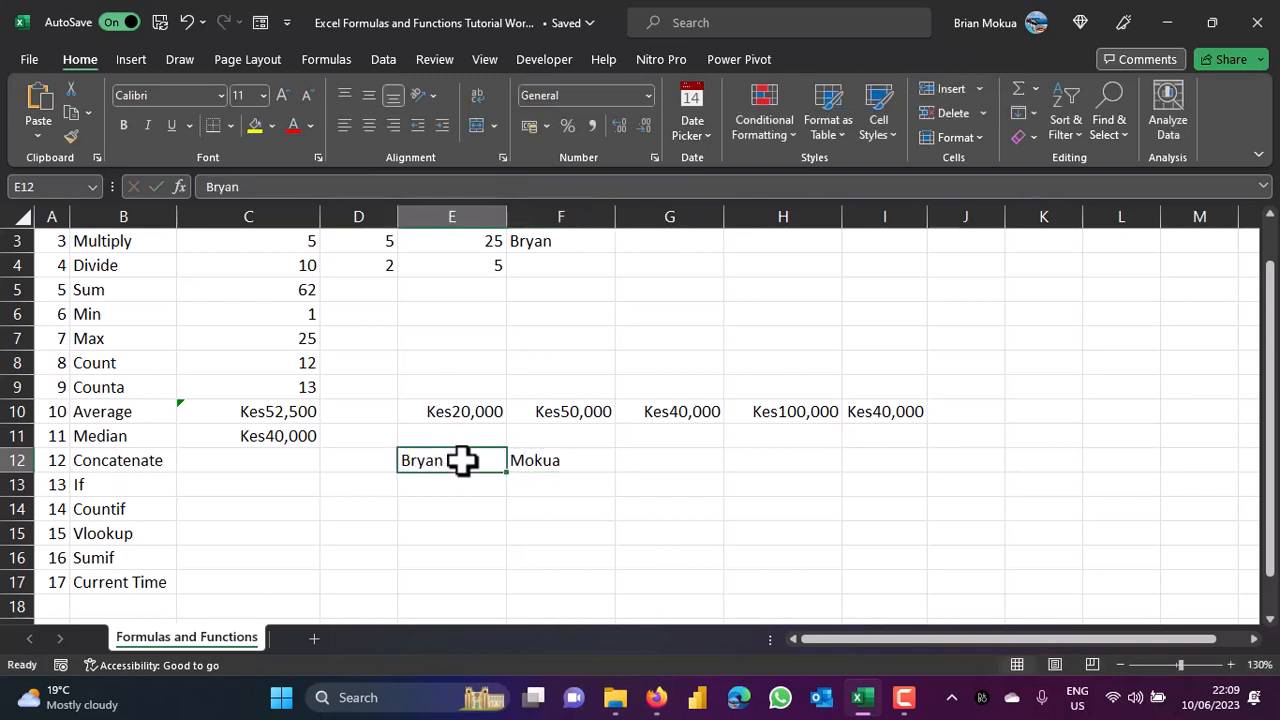
left_click(527, 467)
left_click(227, 462)
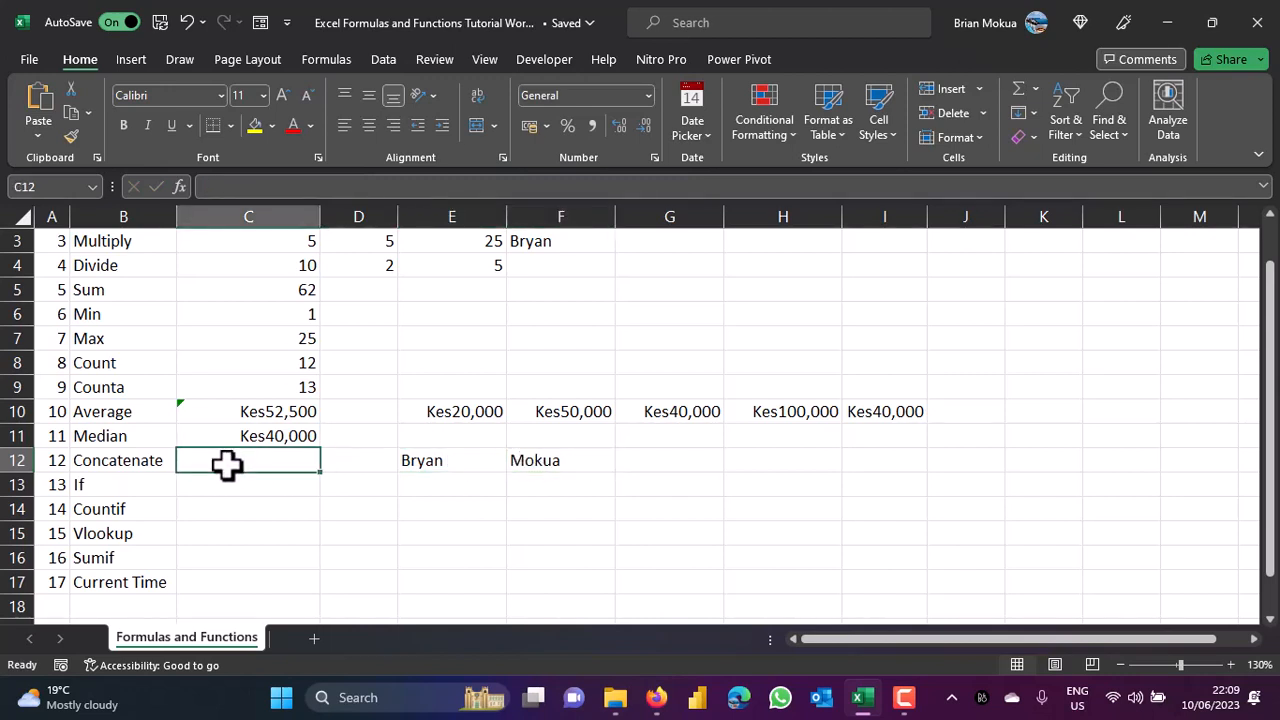
Build =CONCATENATE(E12,F12) in C12 to join the first name and surname.
type("=")
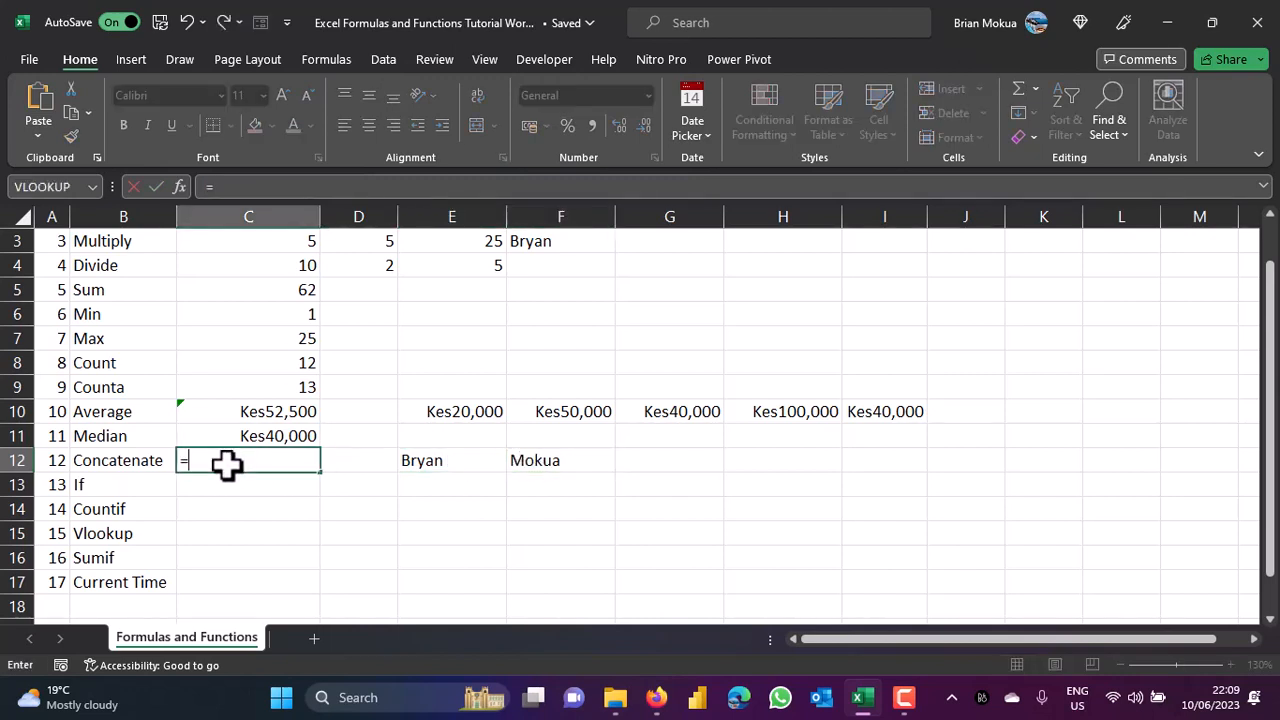
type("con")
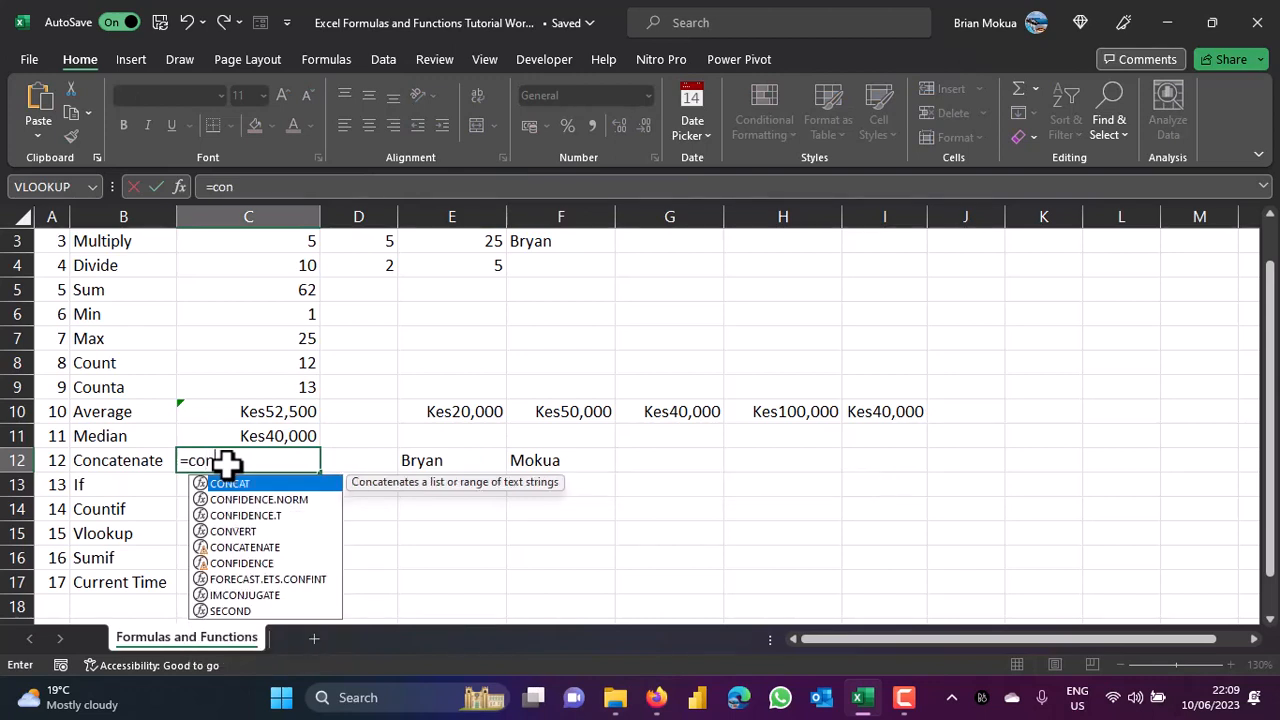
double_click(253, 547)
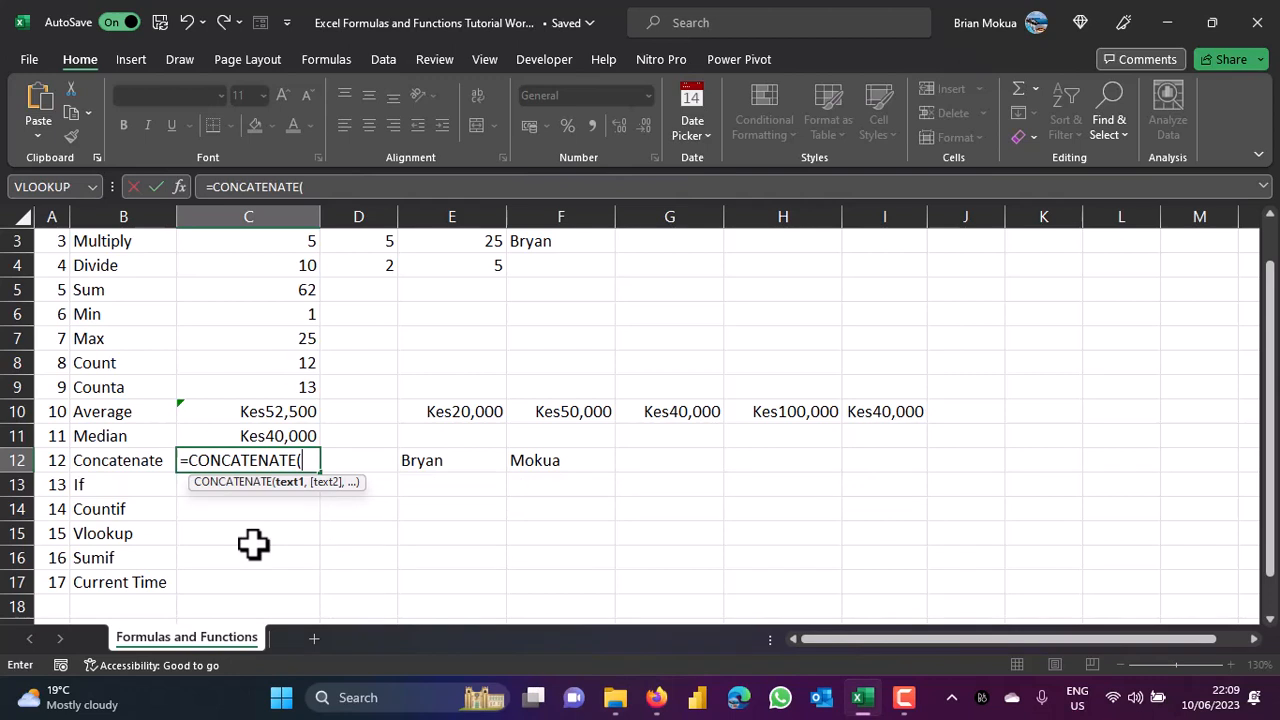
left_click(443, 460)
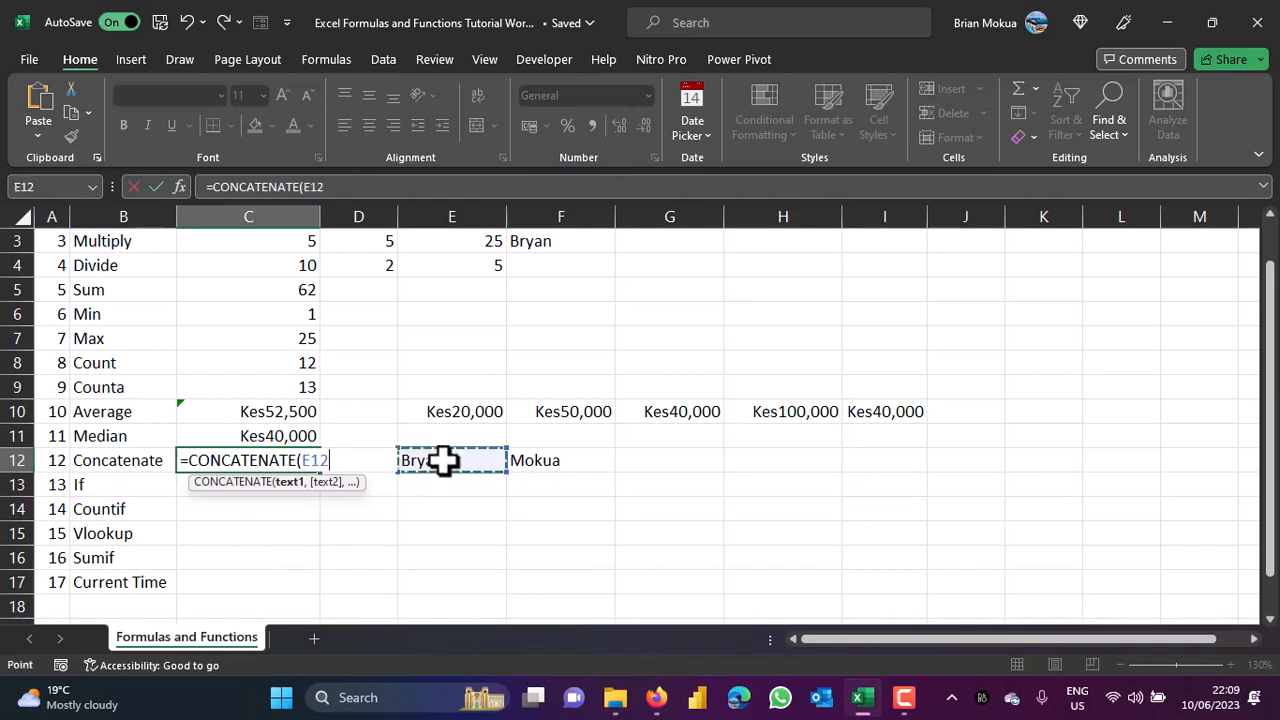
type(",")
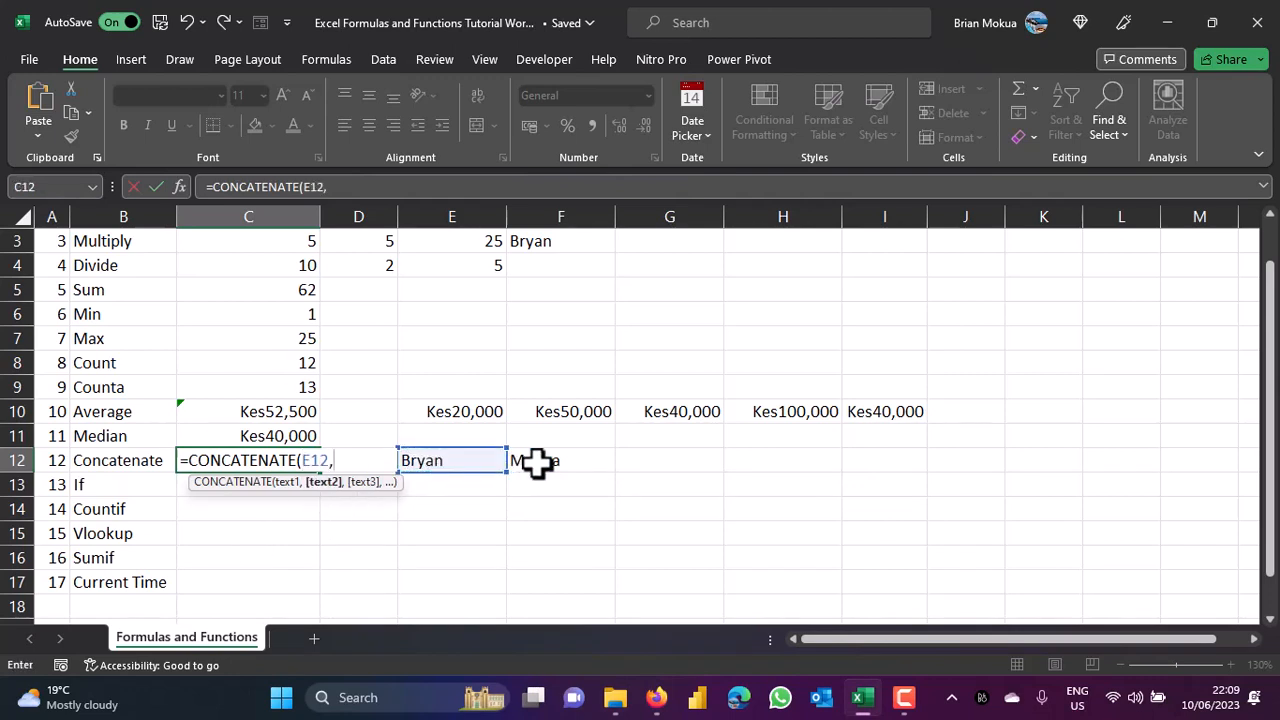
left_click(543, 461)
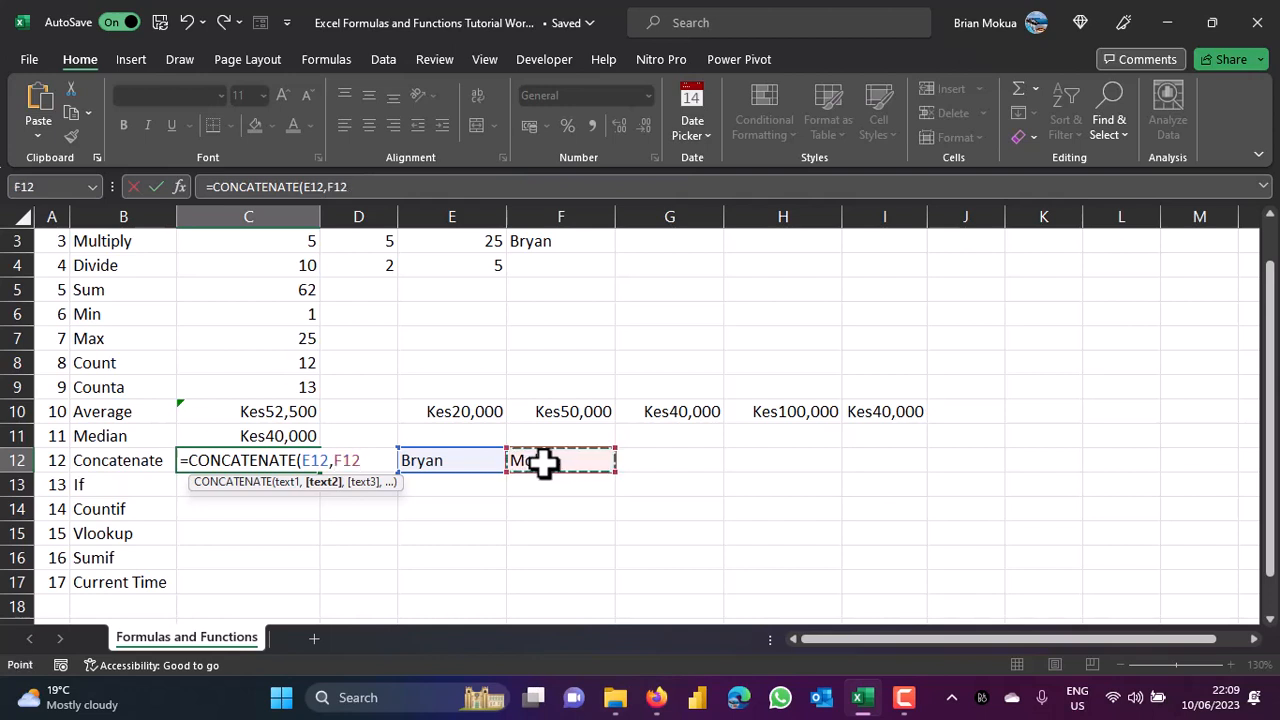
type(")")
key("ctrl+Return")
left_click(246, 484)
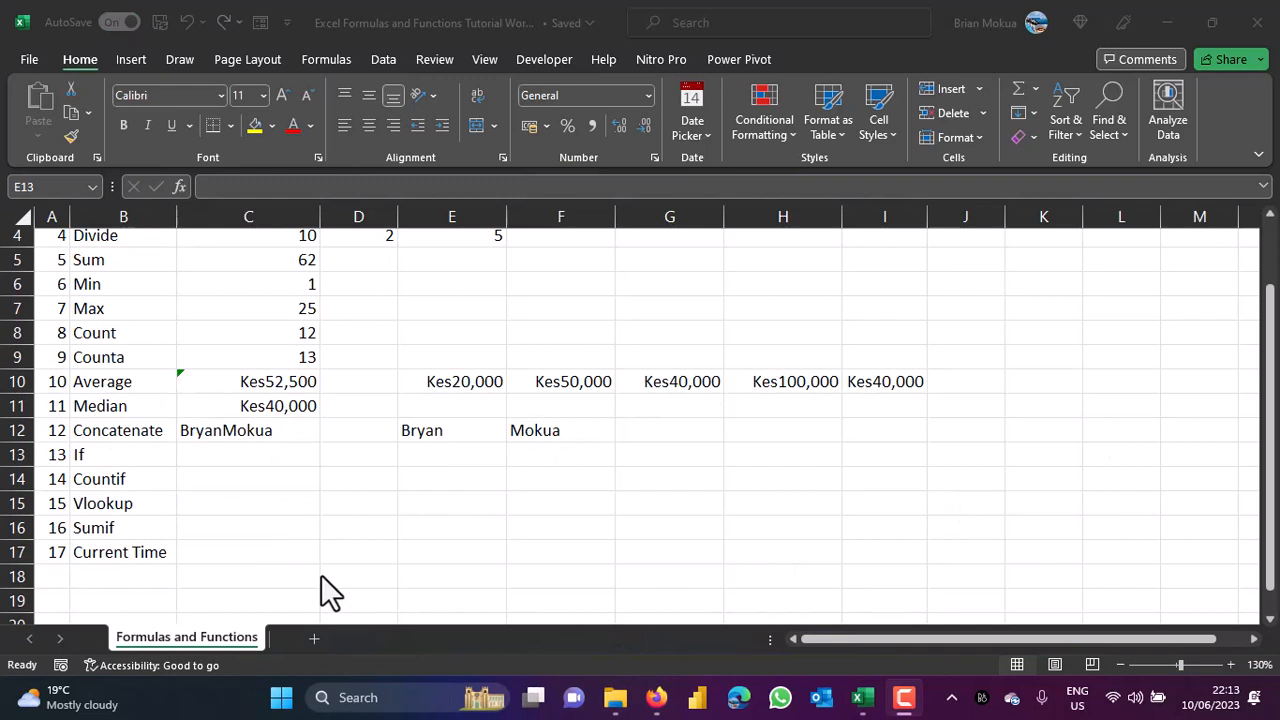
Enter Smile in E13 and =IF(E13="Smile","Yay","Boo") in C13, returning Yay.
left_click(459, 456)
type("Smile")
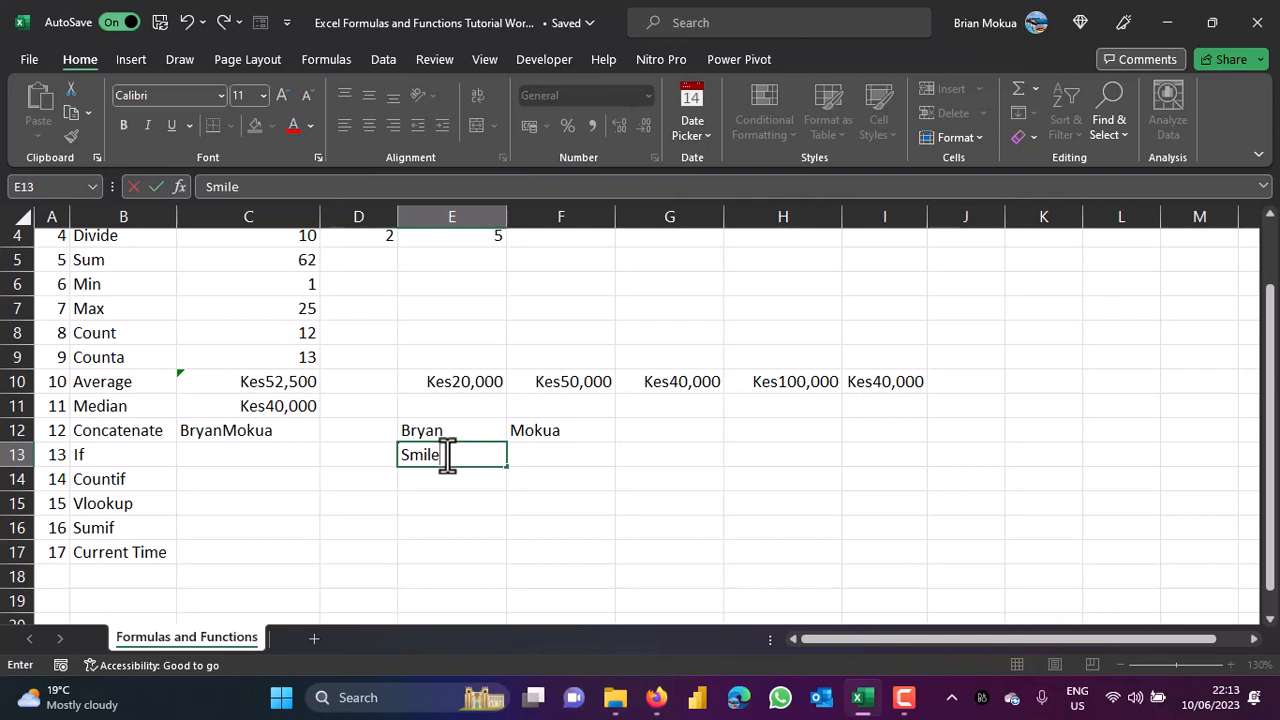
left_click(266, 456)
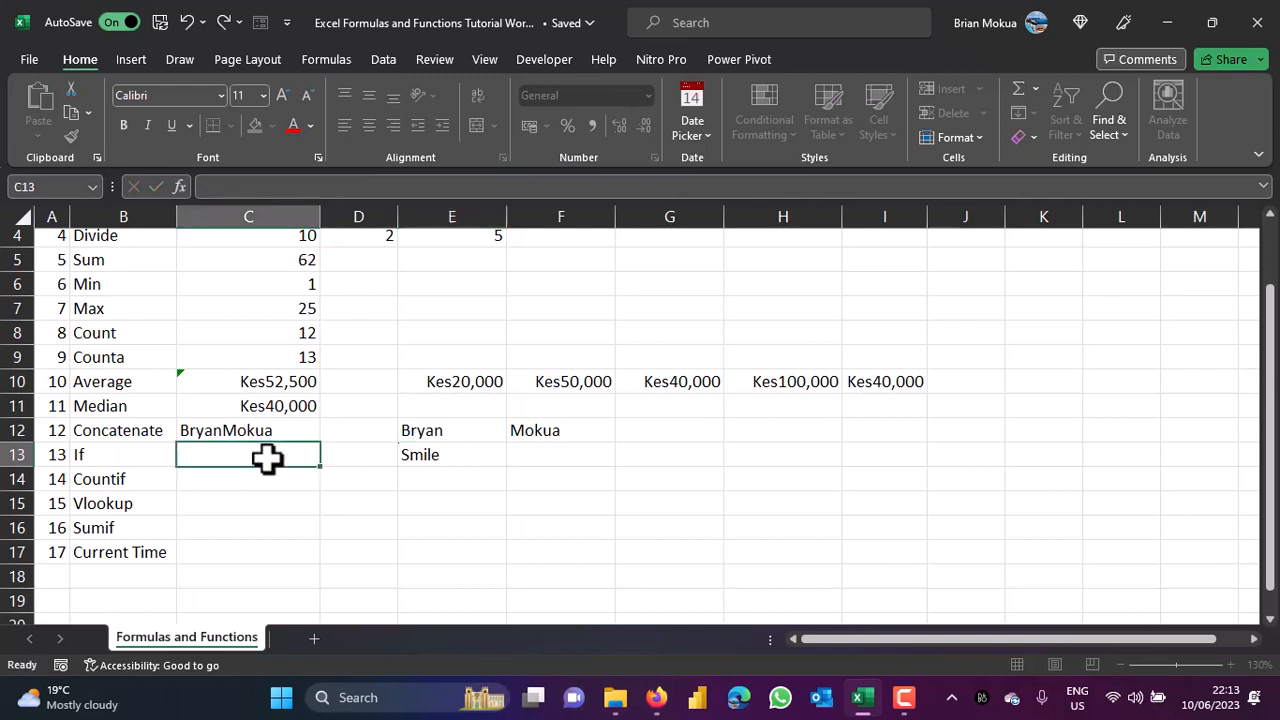
type("=if")
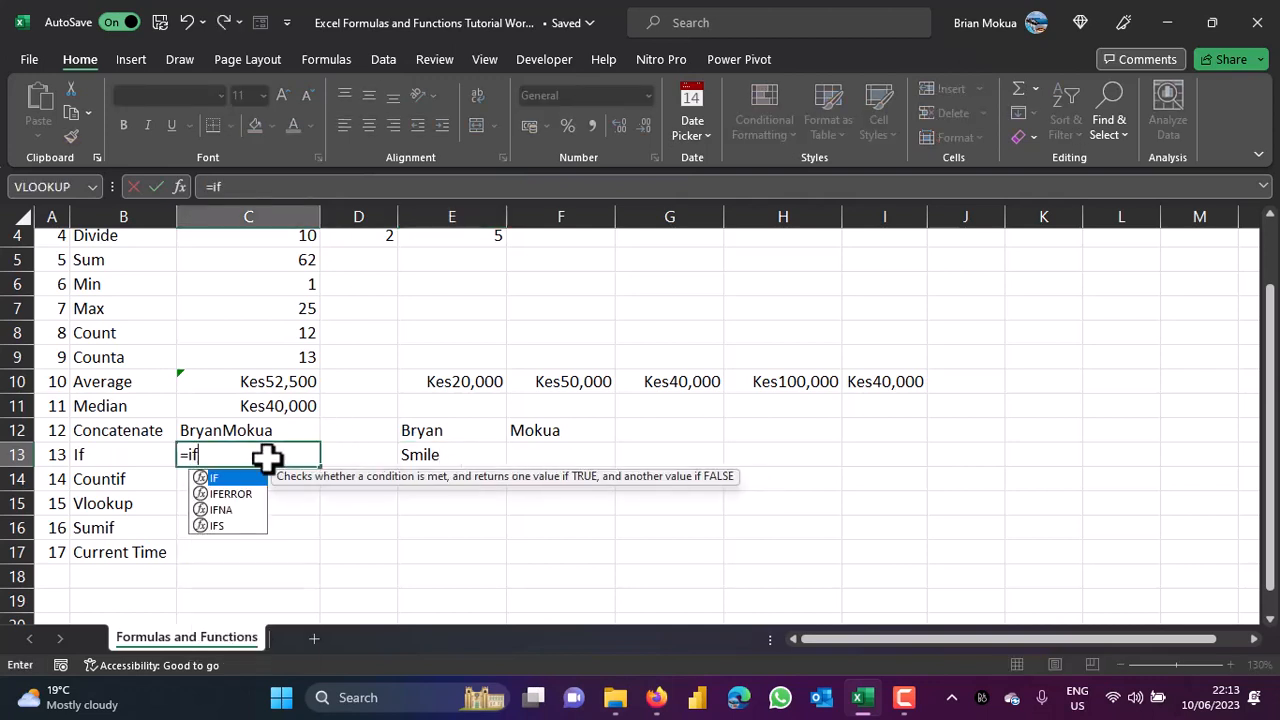
double_click(251, 477)
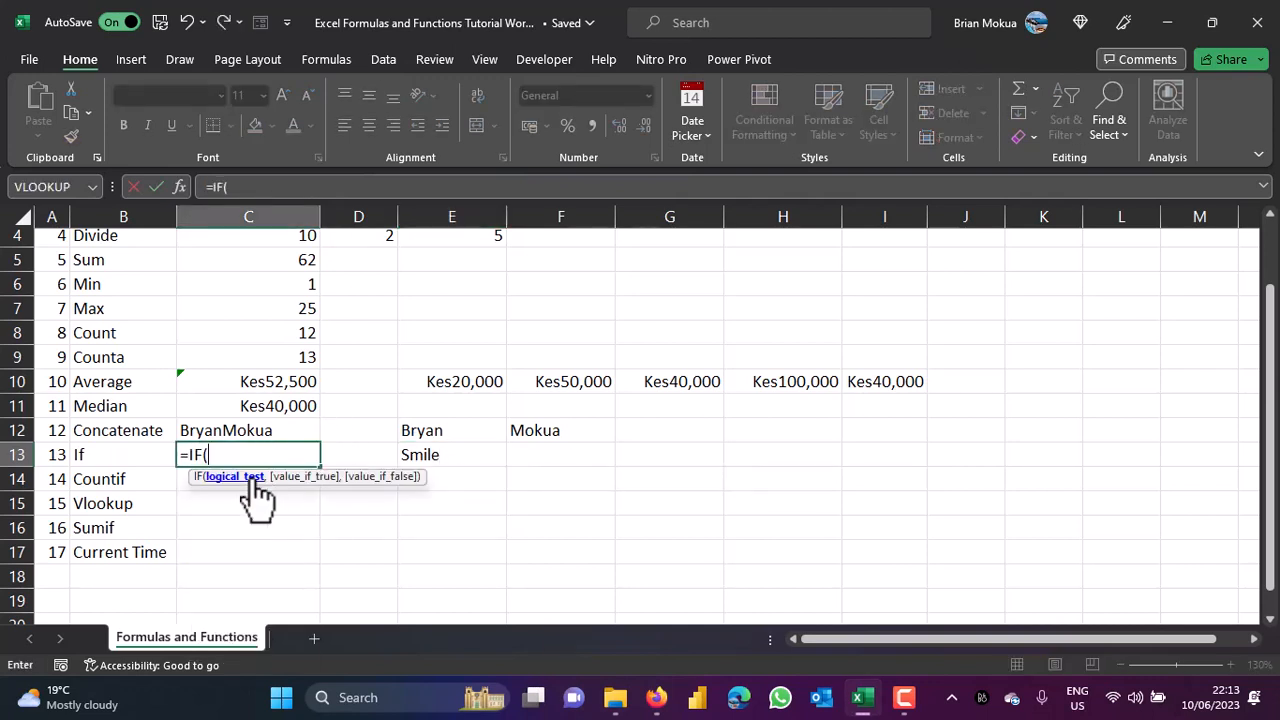
left_click(432, 457)
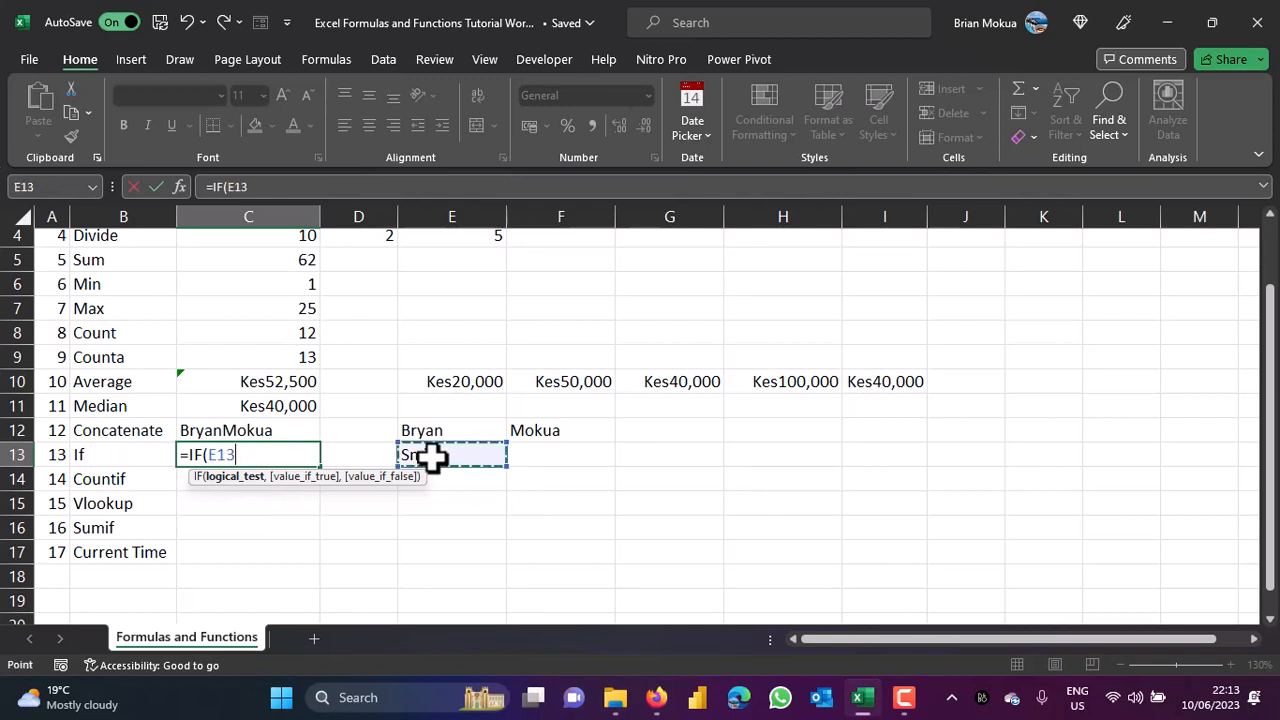
type("=")
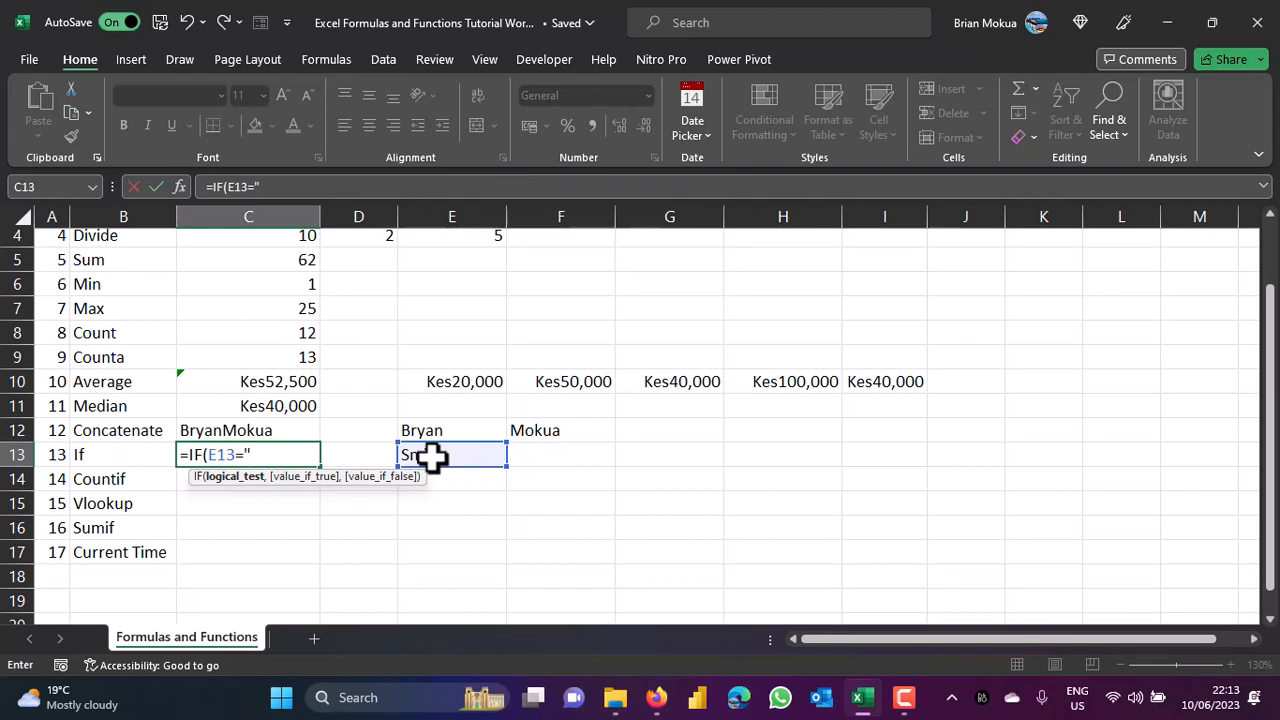
type("Smile\",\"")
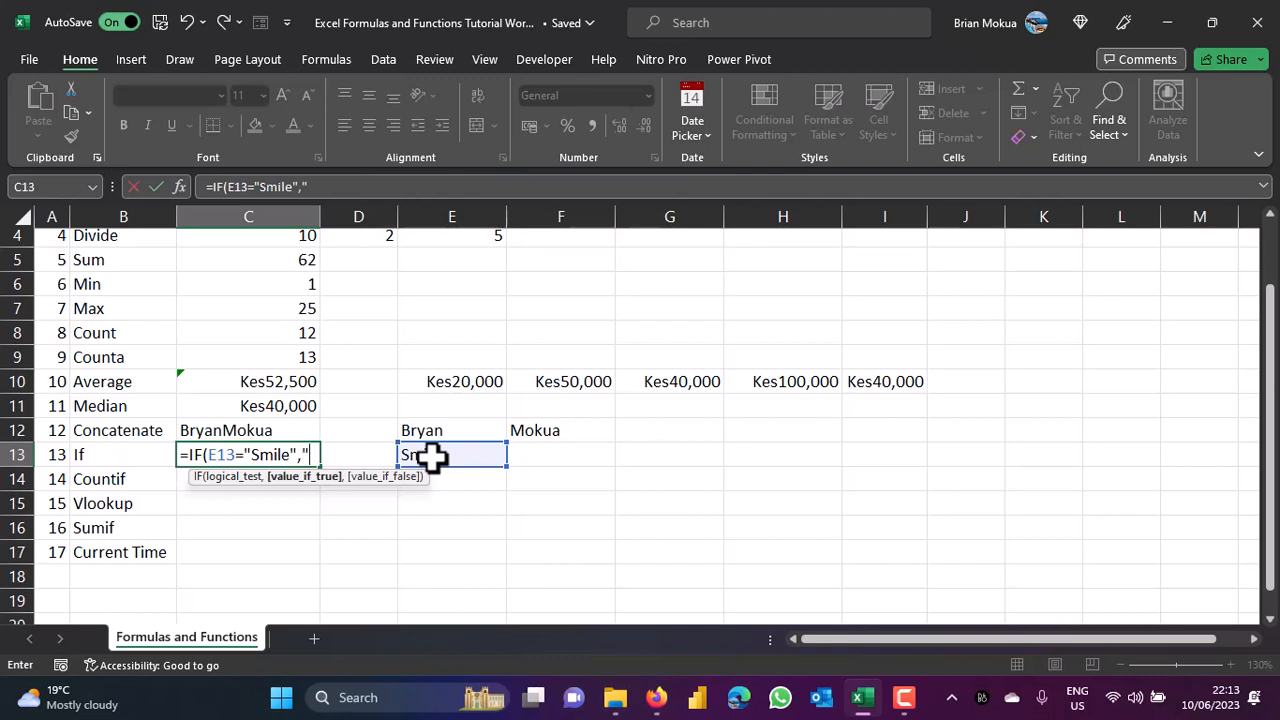
type("Yay\",")
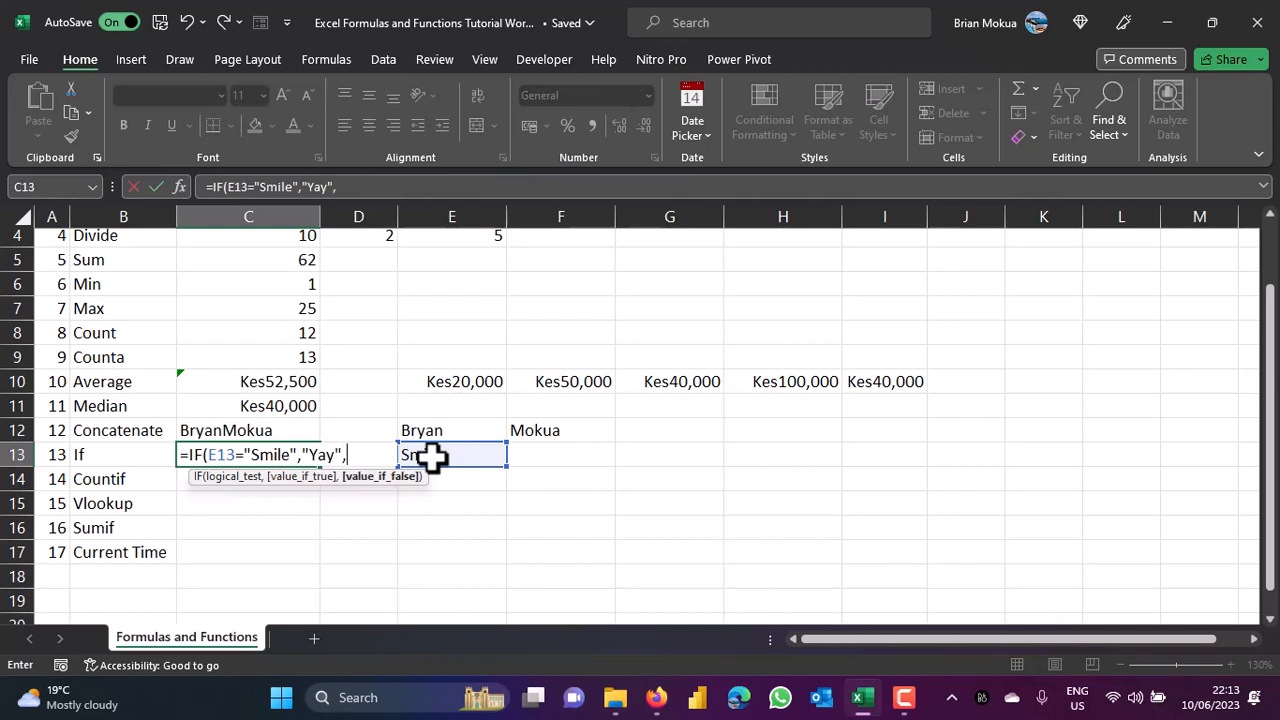
type("\"Boo\")")
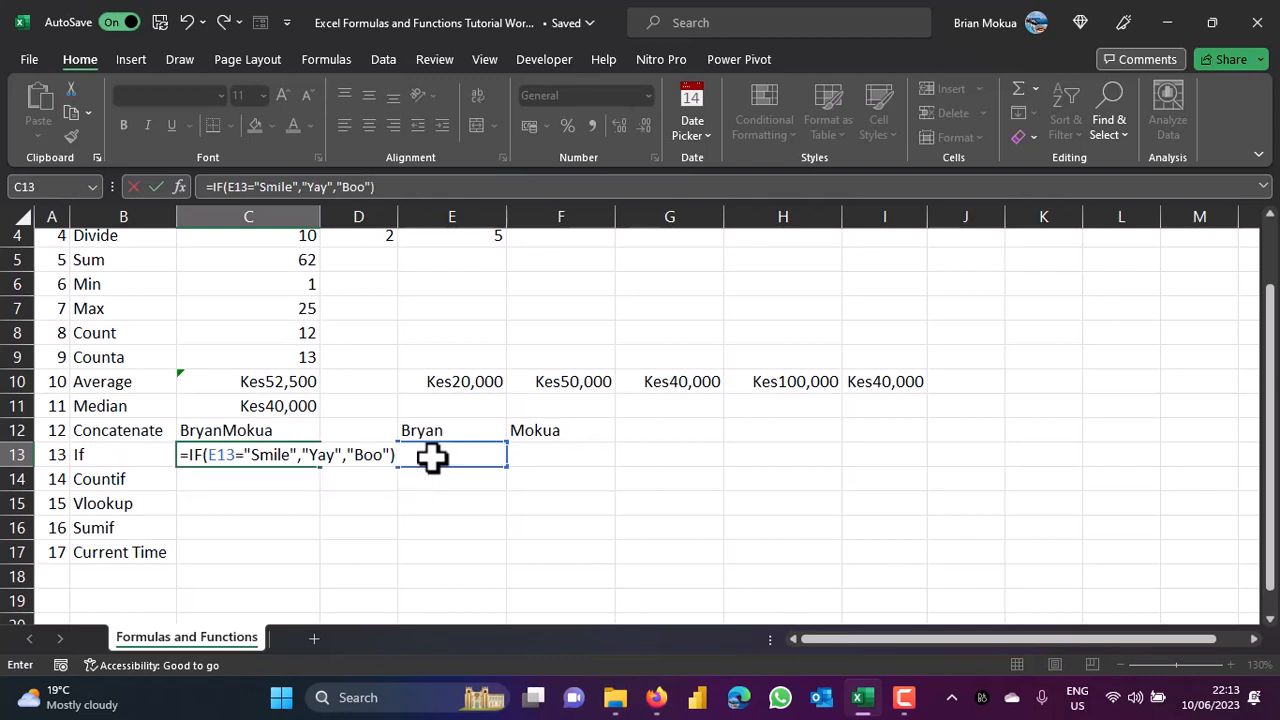
key("ctrl+Return")
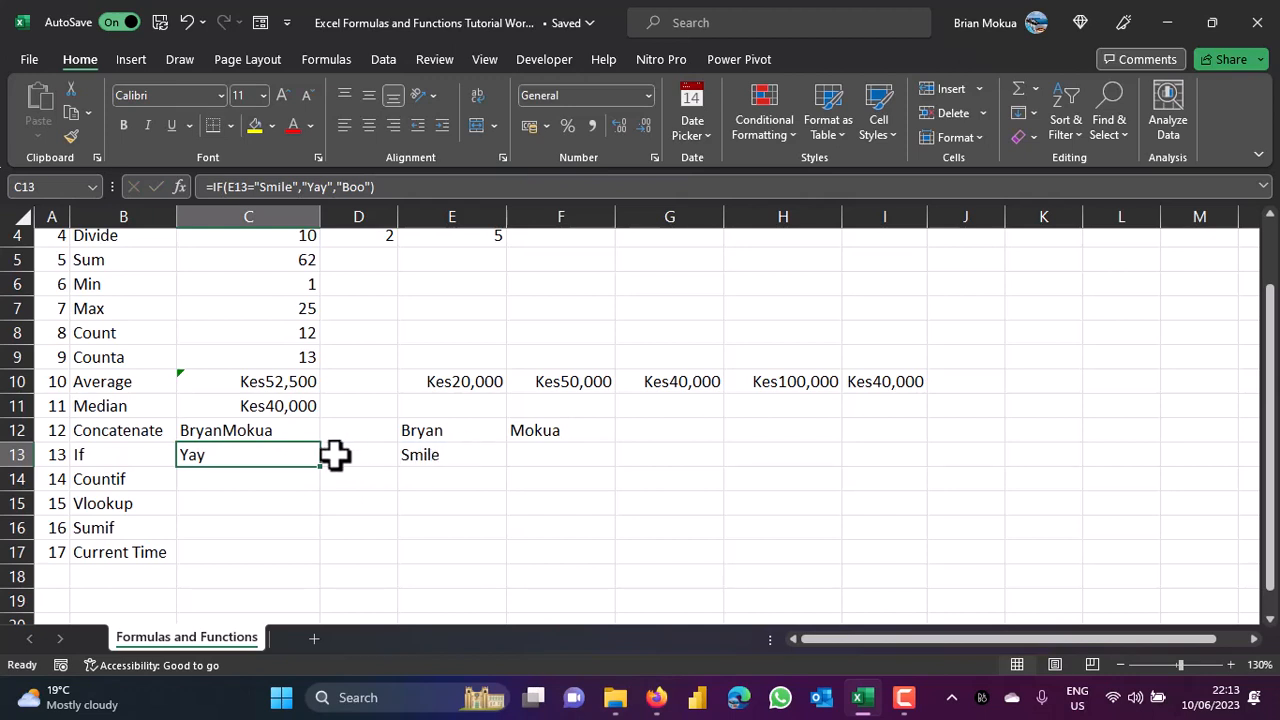
Replace Smile in E13 with Frown so C13's IF result becomes Boo.
left_click(420, 457)
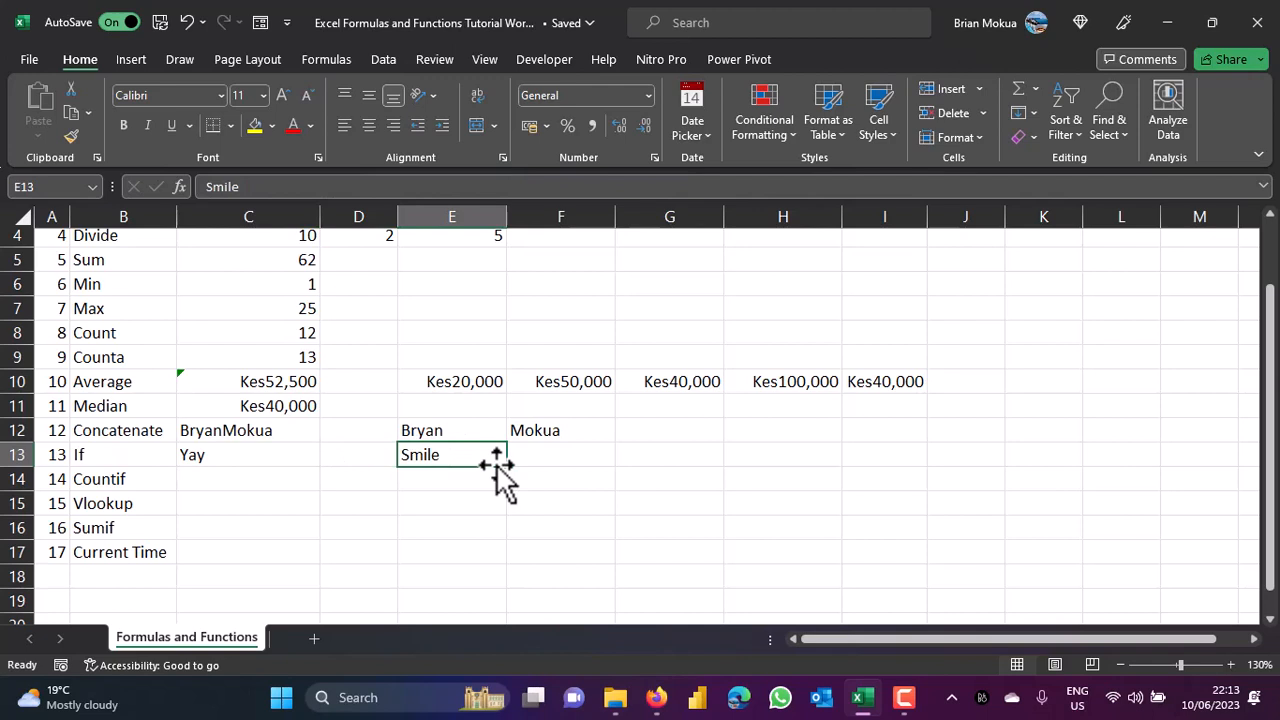
type("Frown")
key("ctrl+Return")
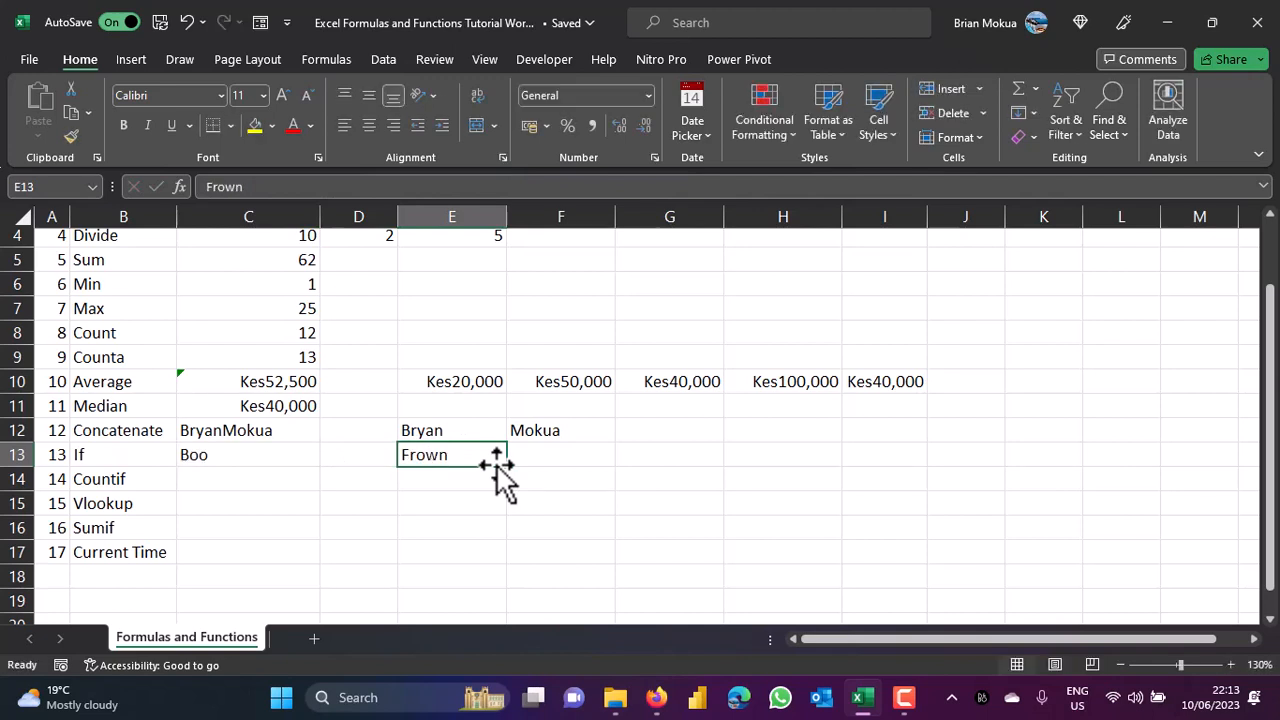
left_click(276, 479)
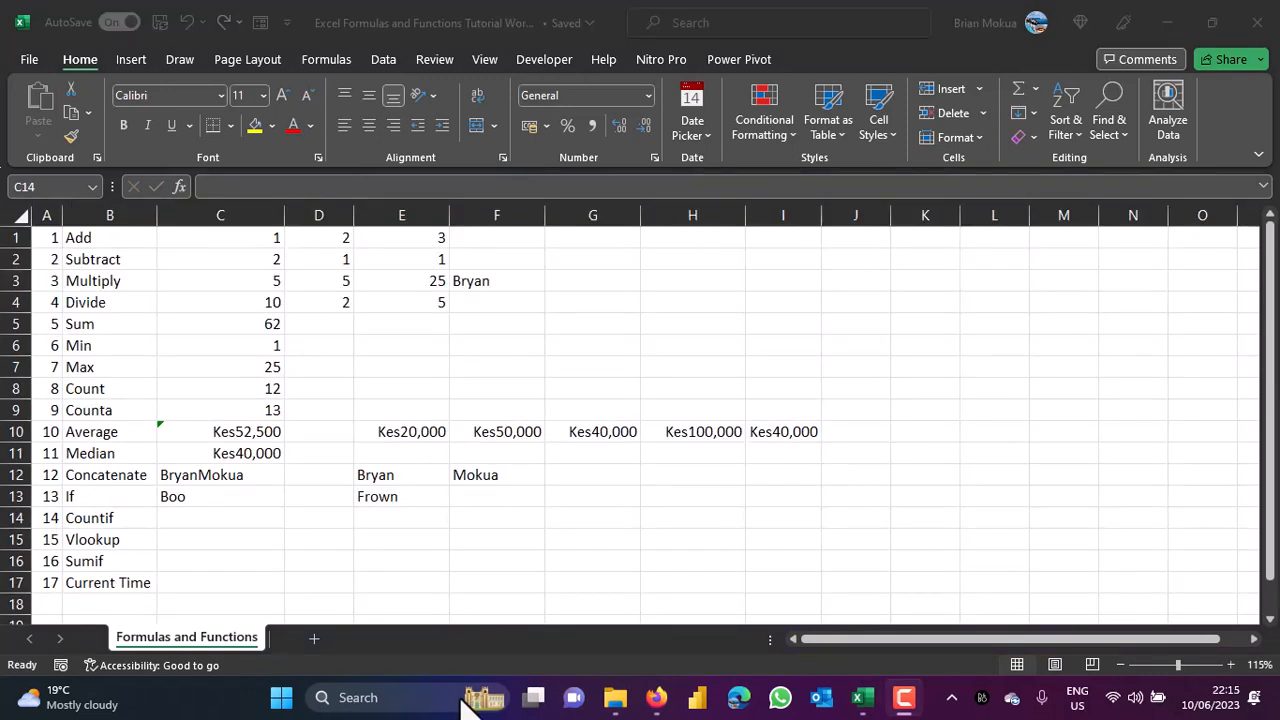
left_click(226, 520)
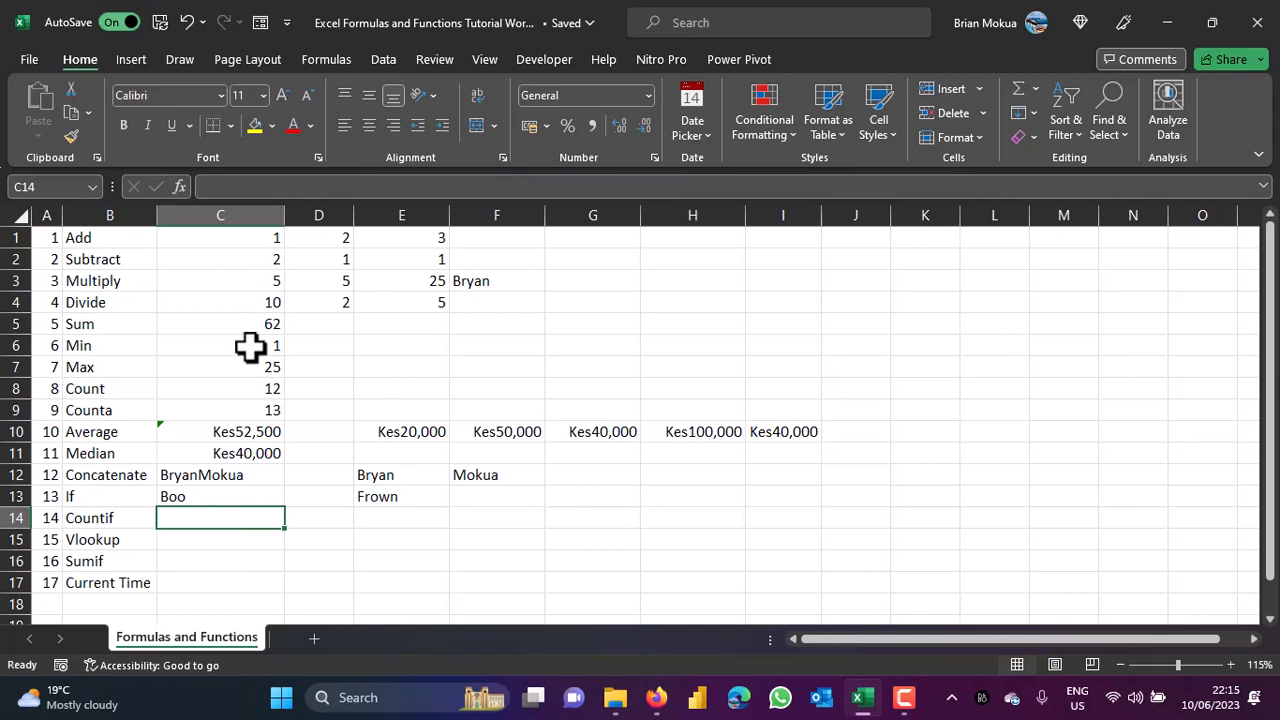
Enter =COUNTIF(C1:E4,5) in C14, returning 3.
type("=")
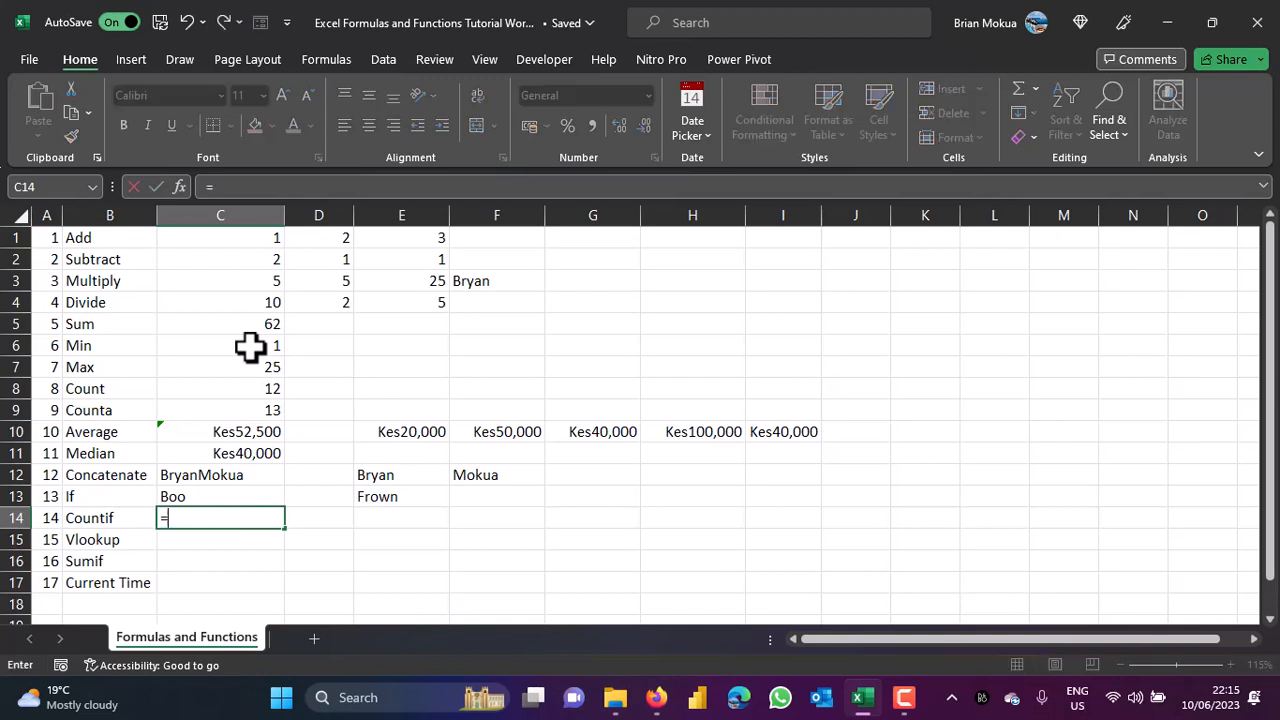
type("count")
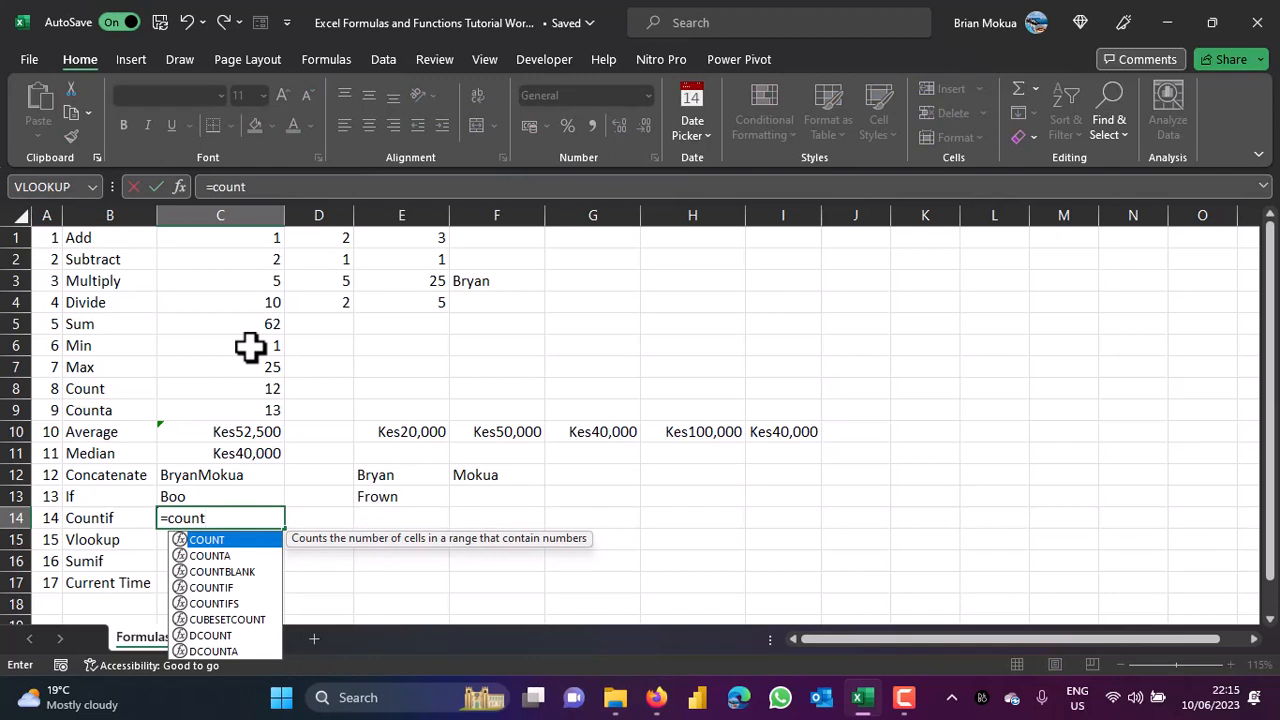
double_click(225, 589)
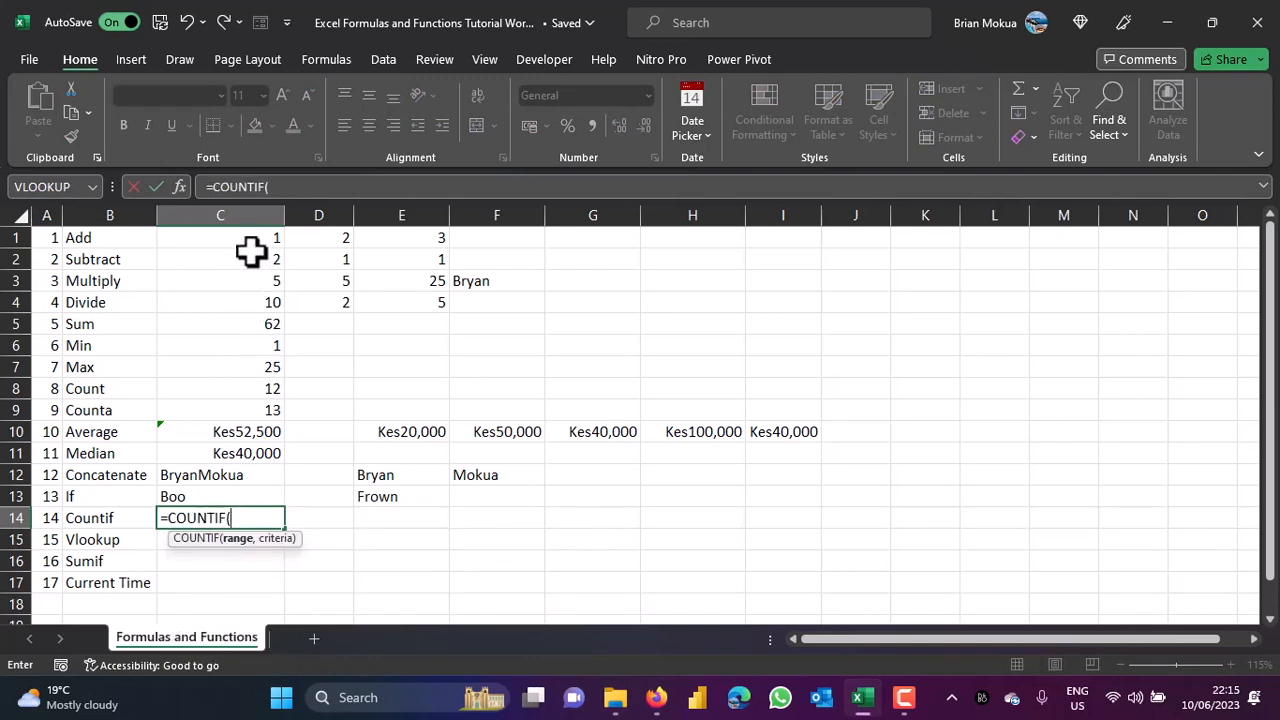
left_click_drag(249, 244, 400, 310)
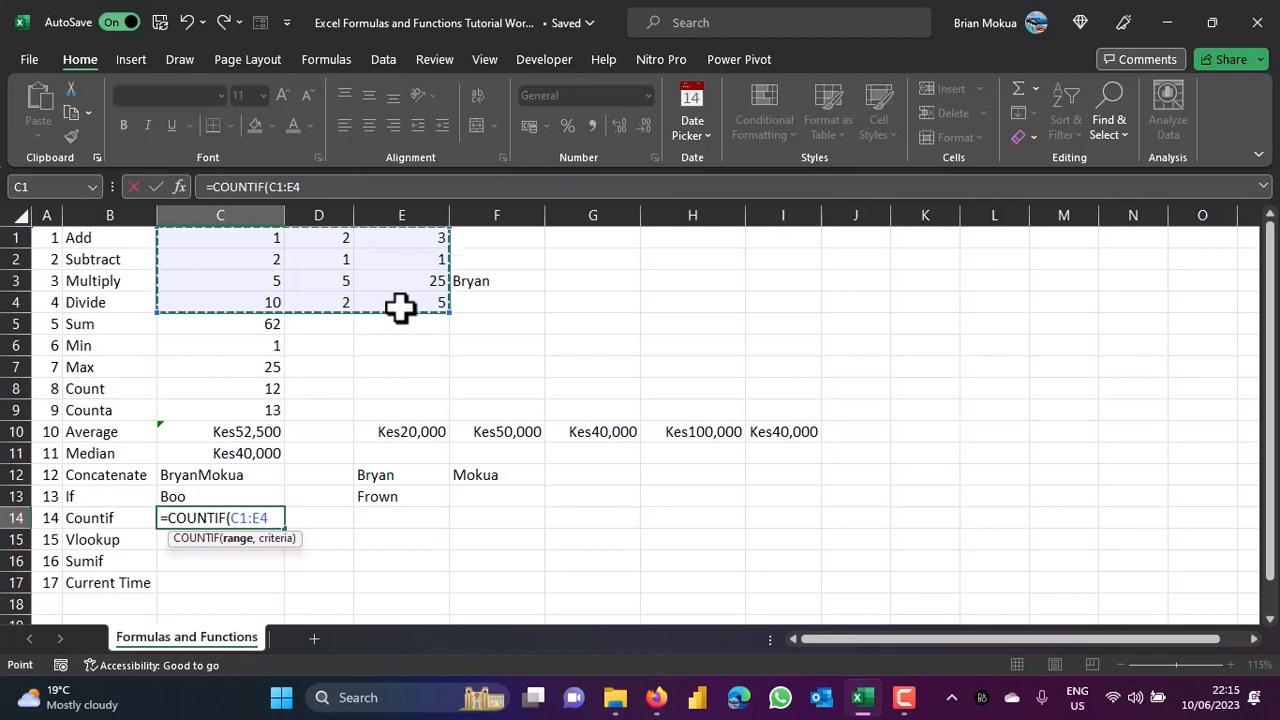
type(",")
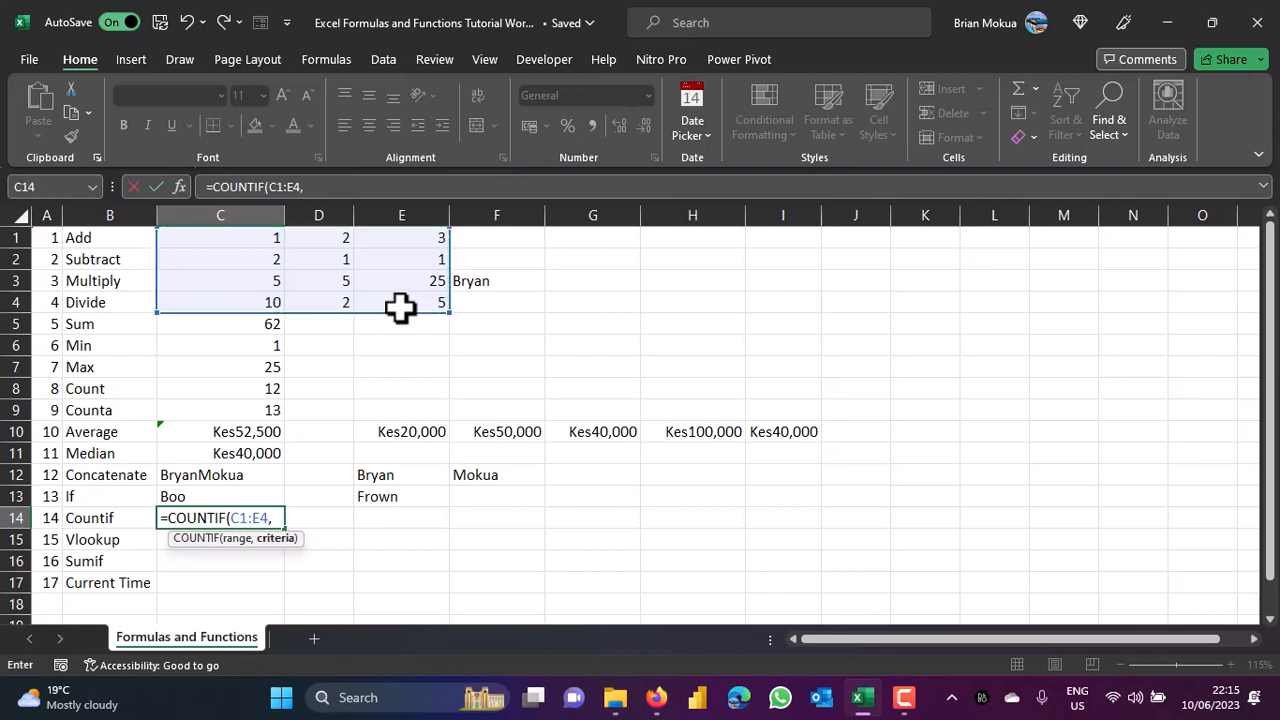
type("5)")
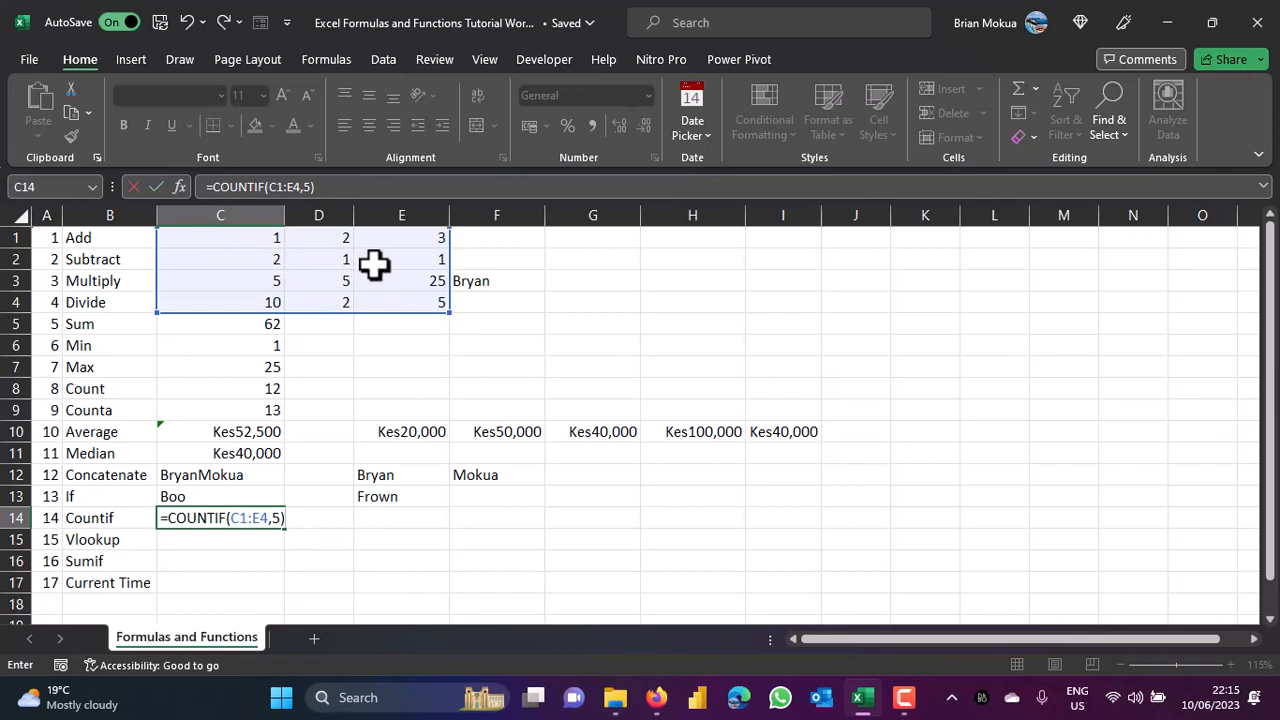
key("ctrl+Return")
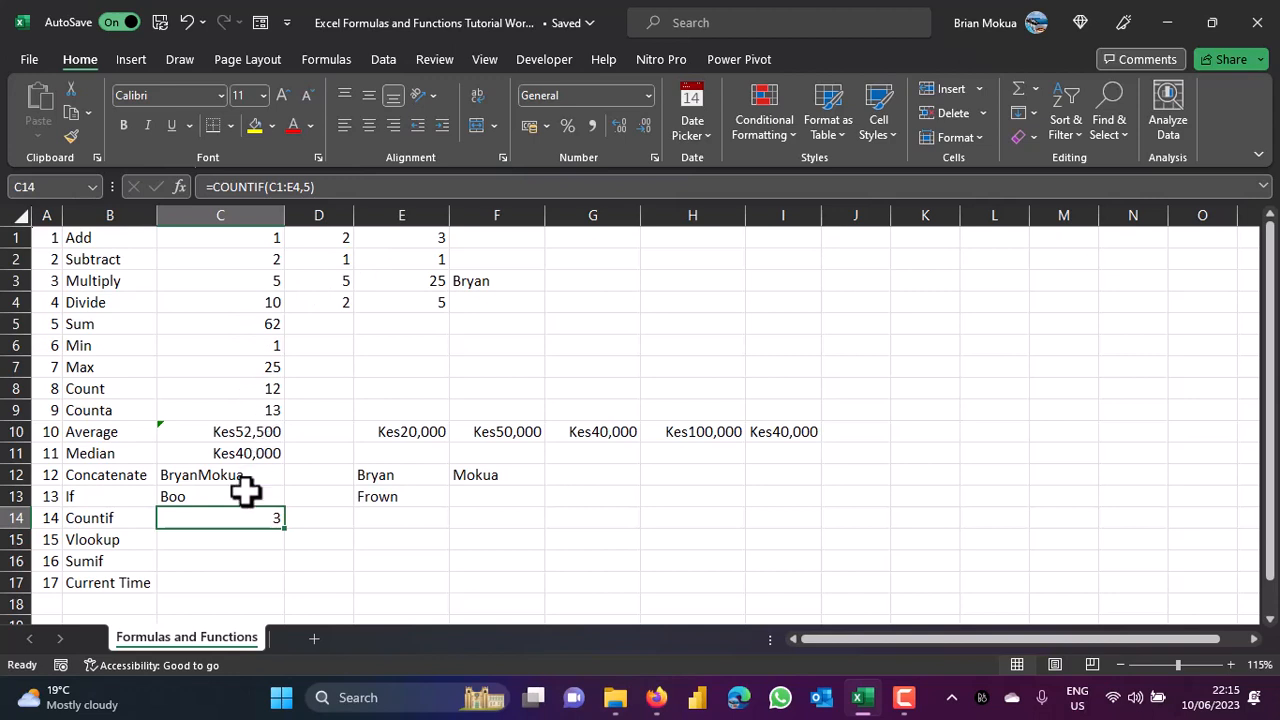
Check the three cells holding 5: C3, D3 and E4.
left_click(265, 282)
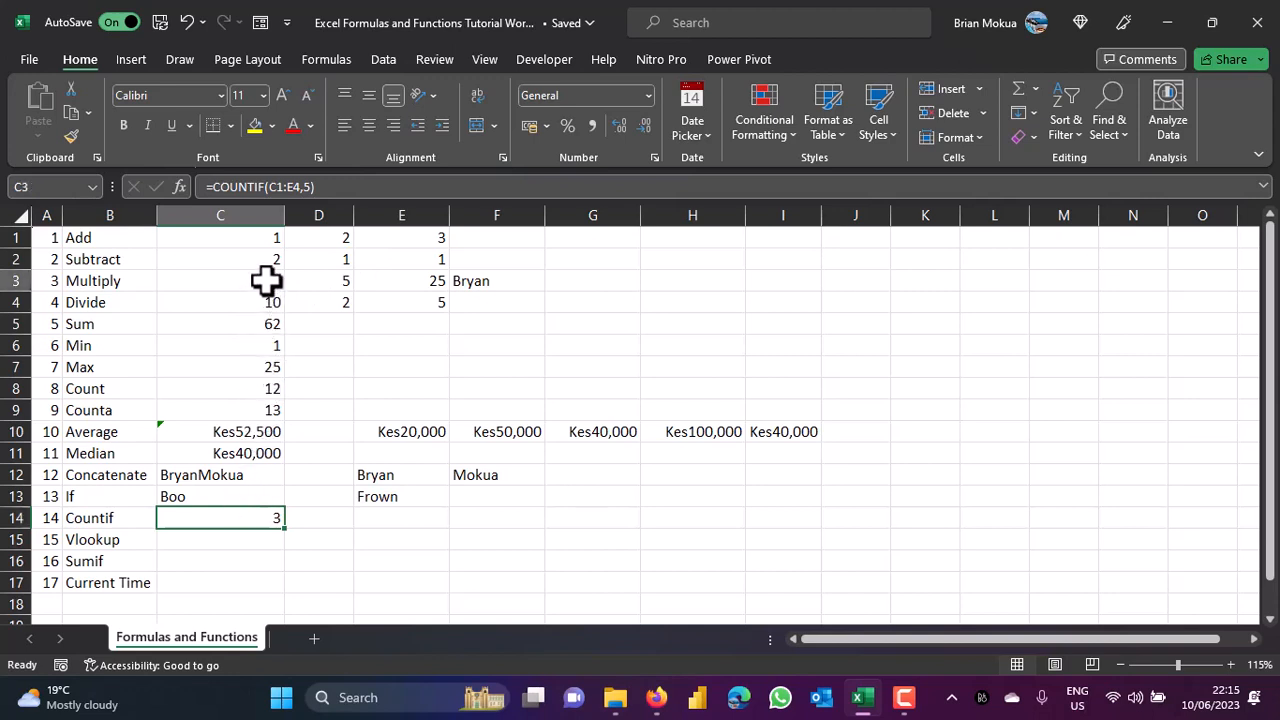
left_click(347, 287)
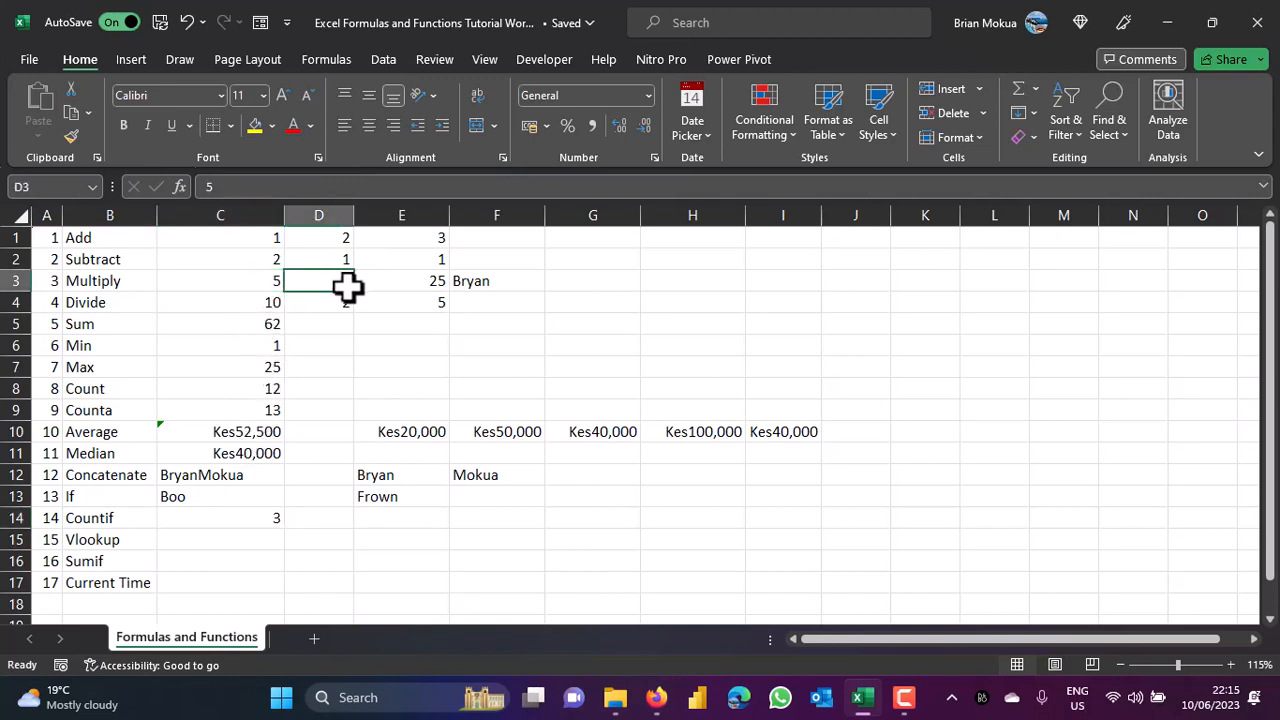
left_click(422, 305)
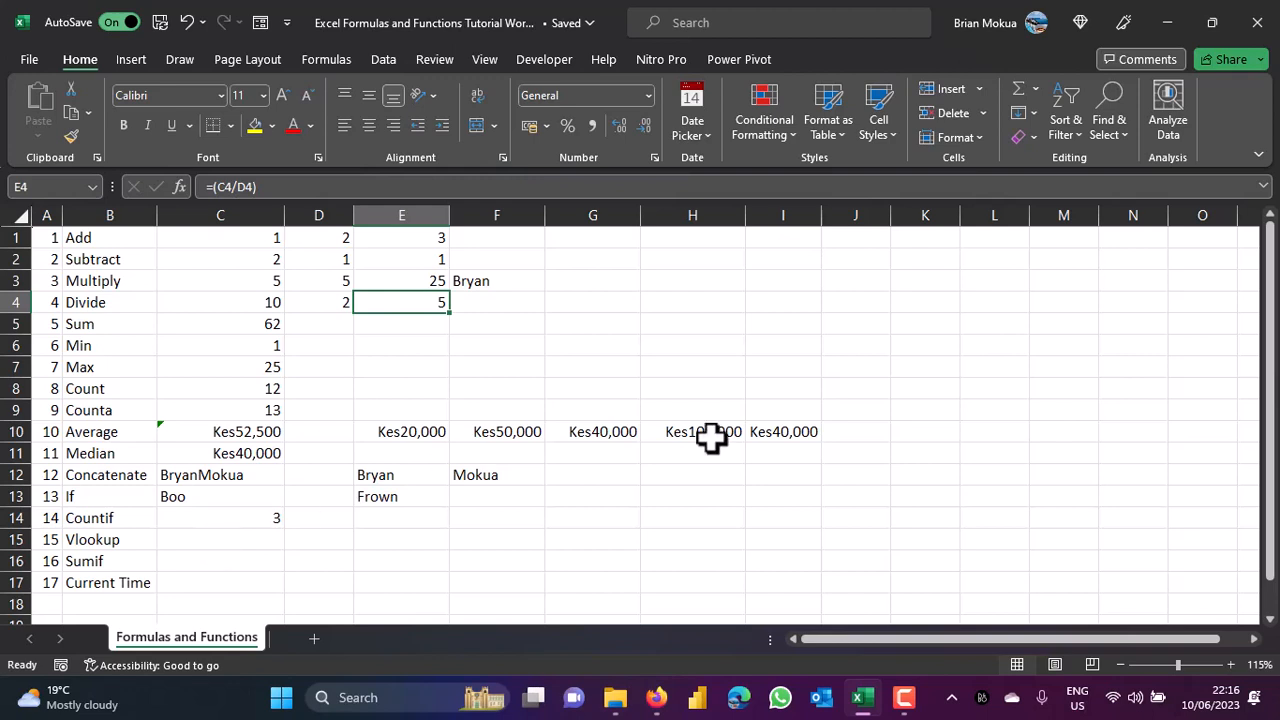
left_click_drag(1272, 368, 1272, 377)
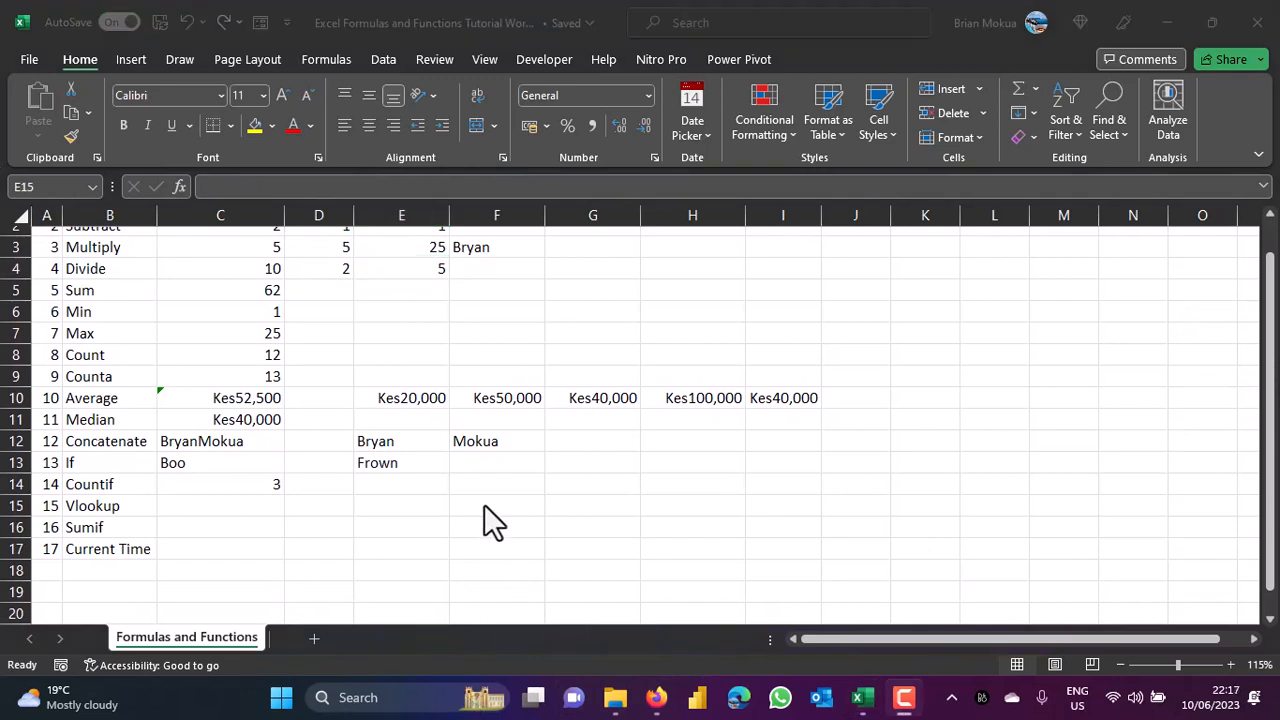
Fill row 15 of the lookup table with a first name and Chapatis.
left_click(422, 504)
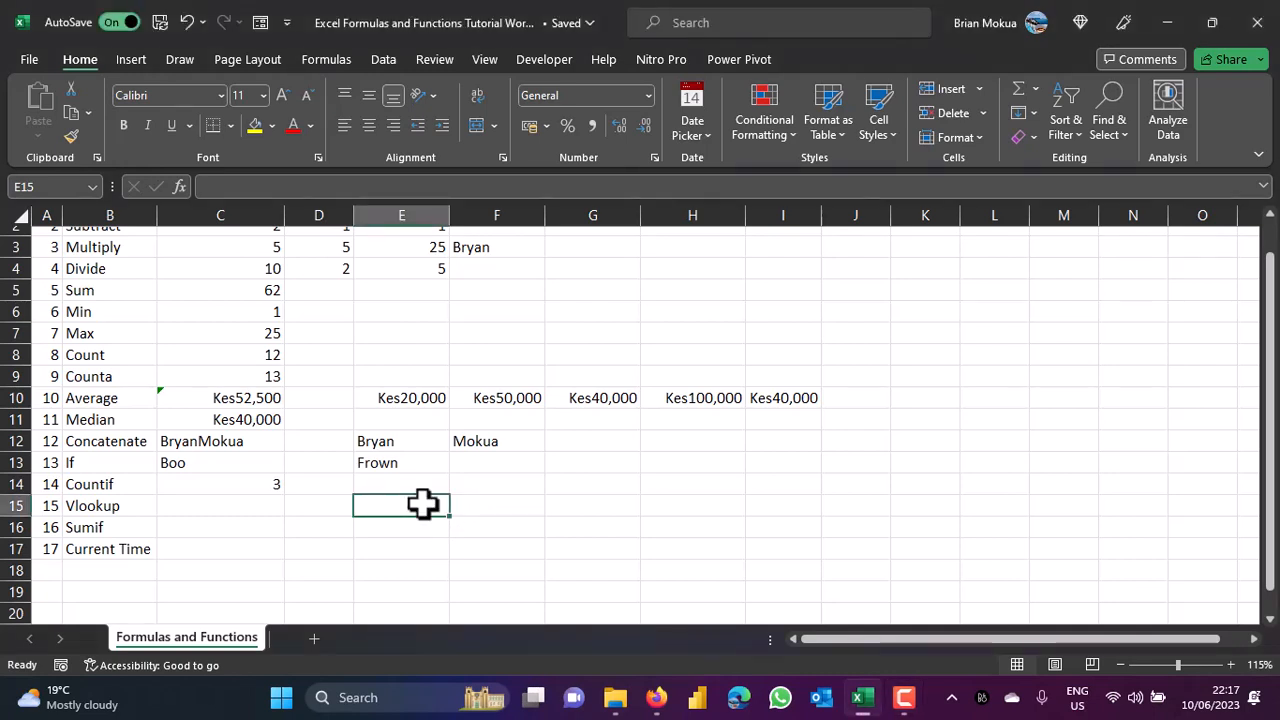
left_click(480, 508)
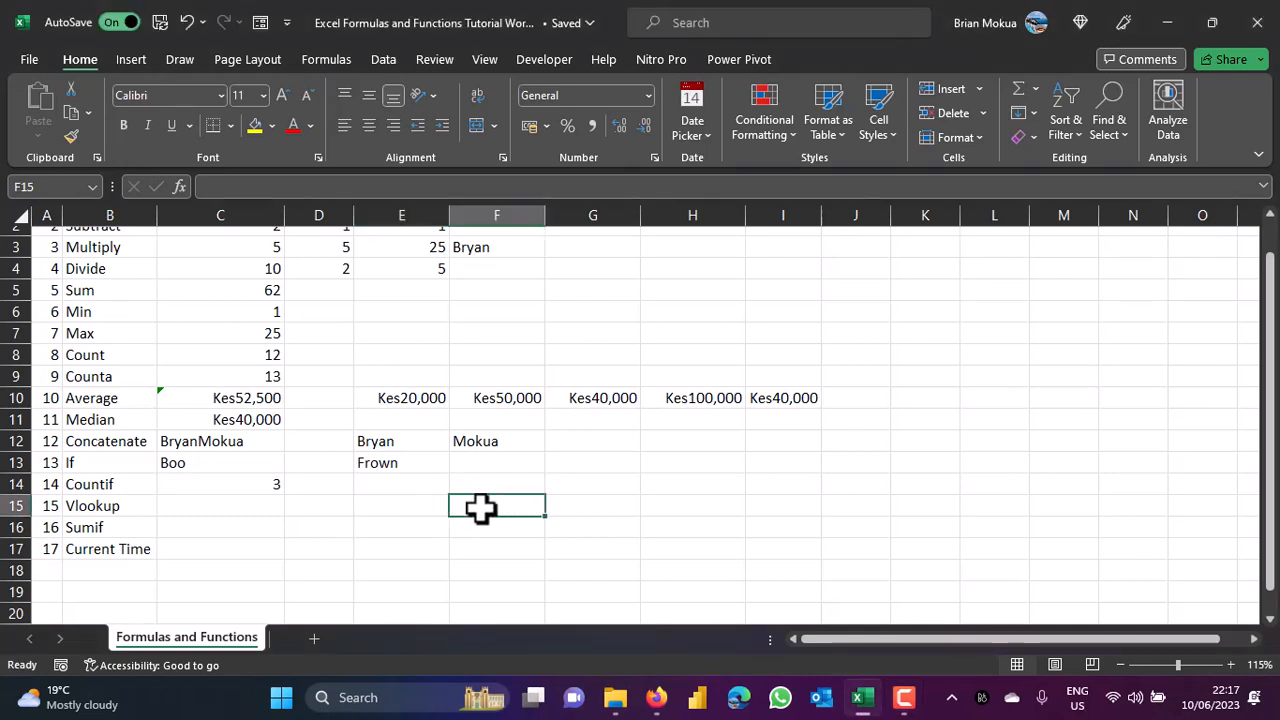
left_click(387, 511)
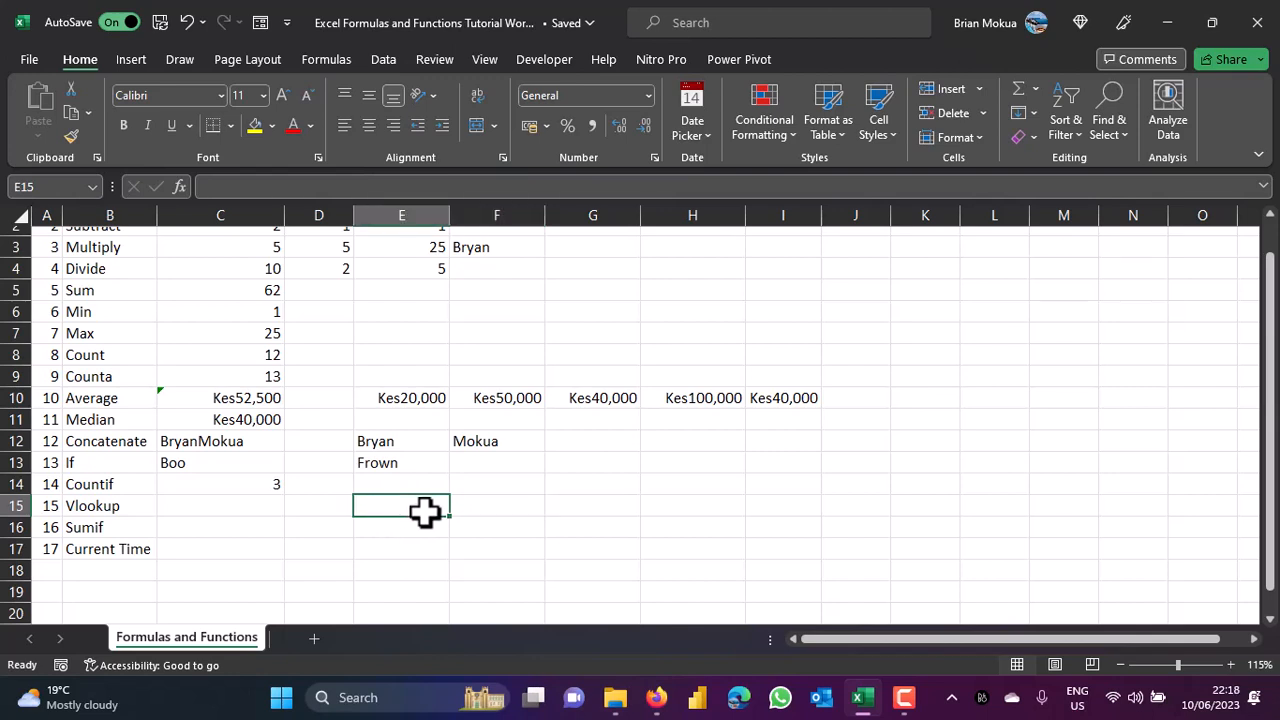
type("Bryan")
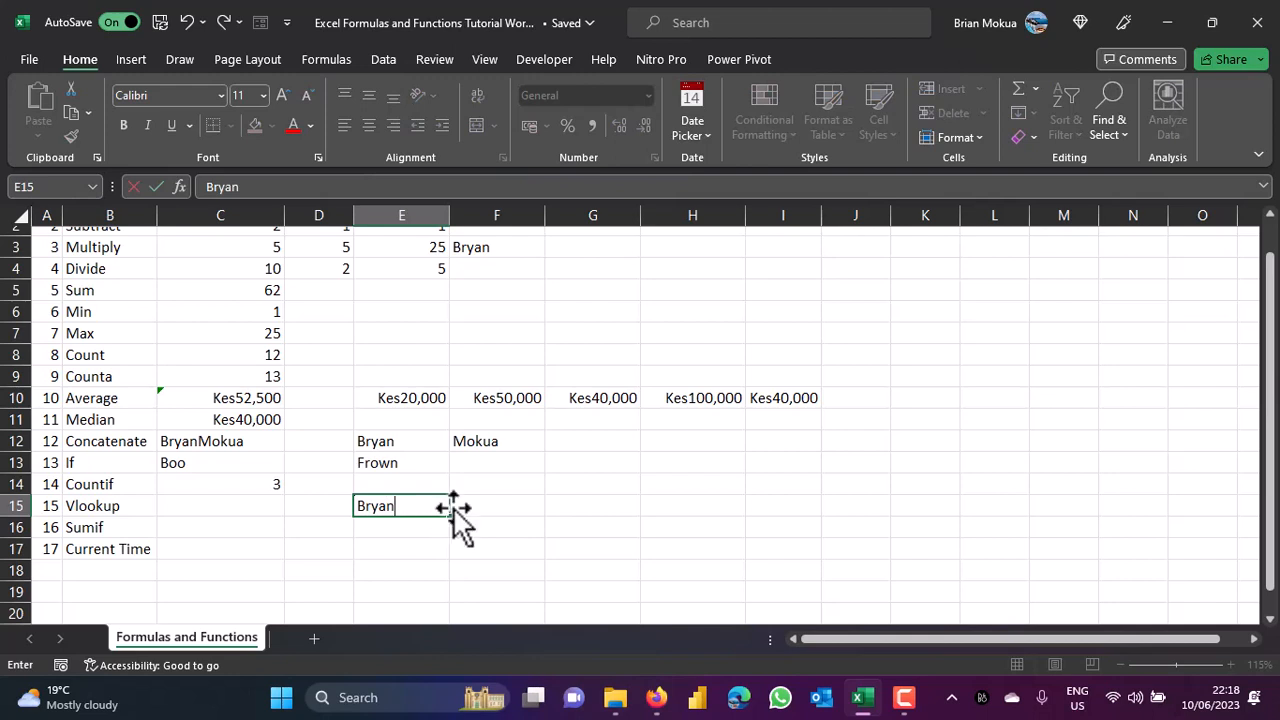
left_click(469, 505)
type("Chapatis")
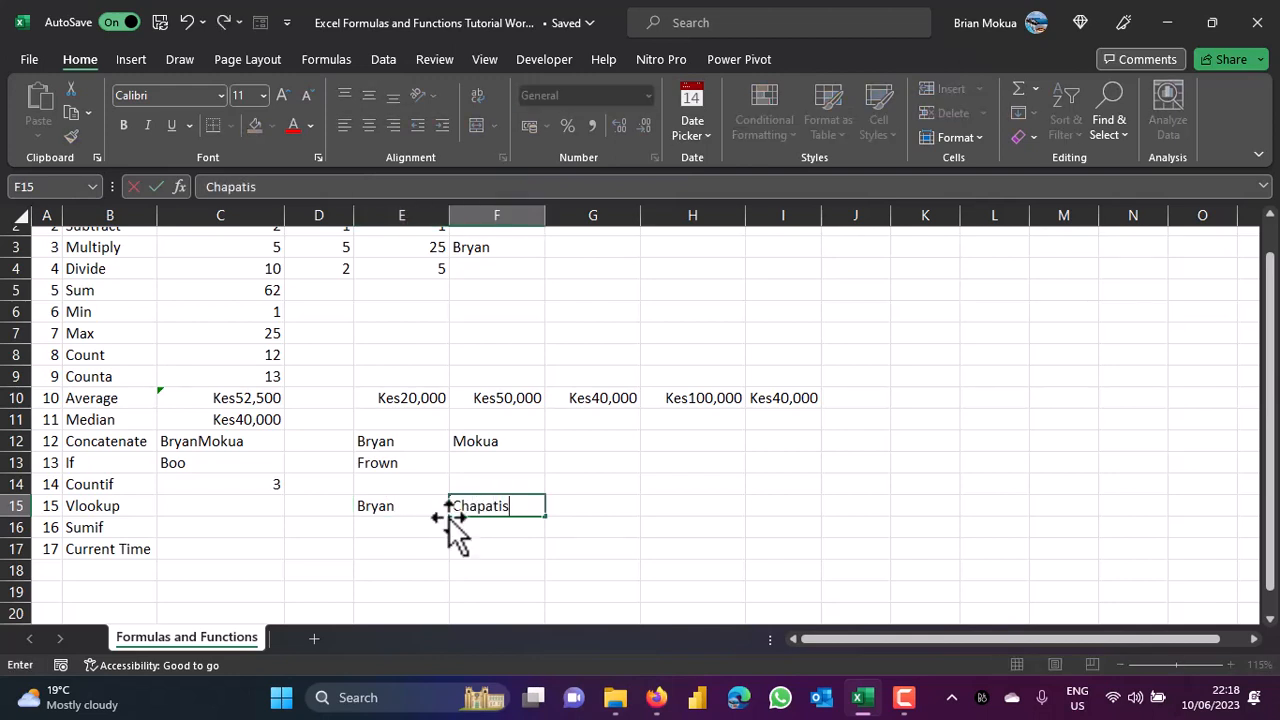
left_click(414, 527)
Add rows 16 and 17 with first names paired with Meat and Pizzas.
type("Wesley")
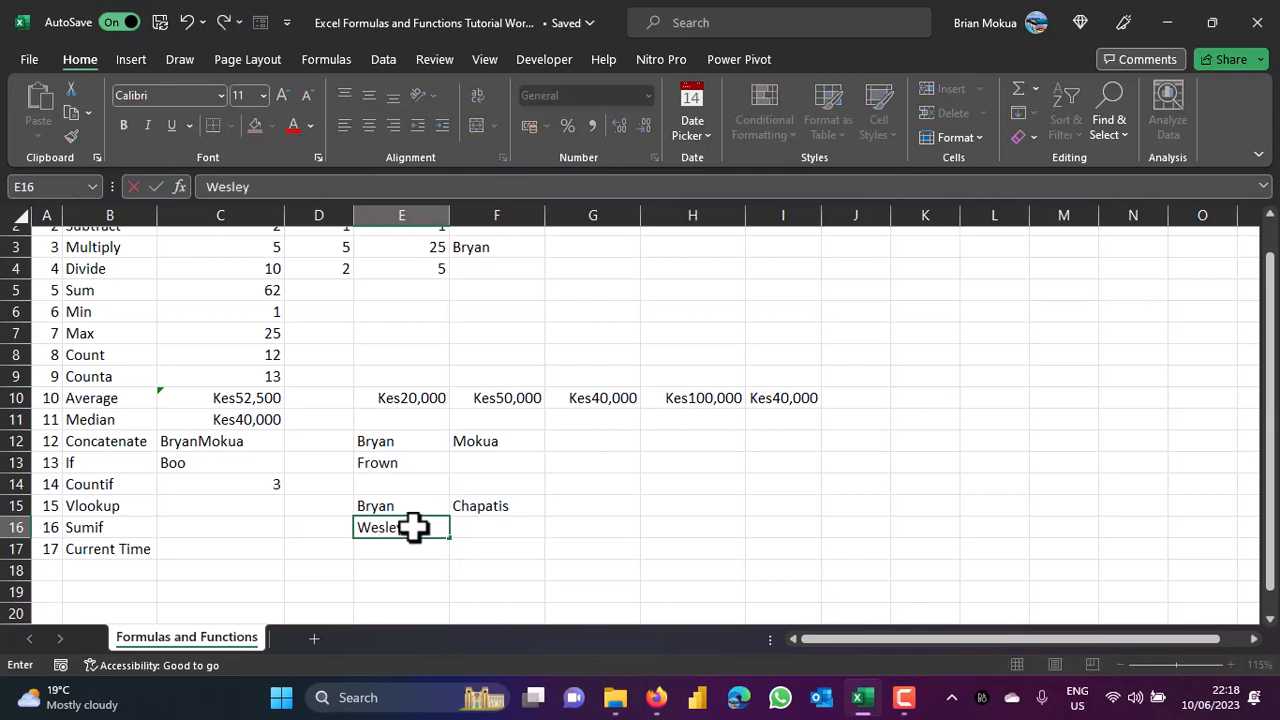
key("Tab")
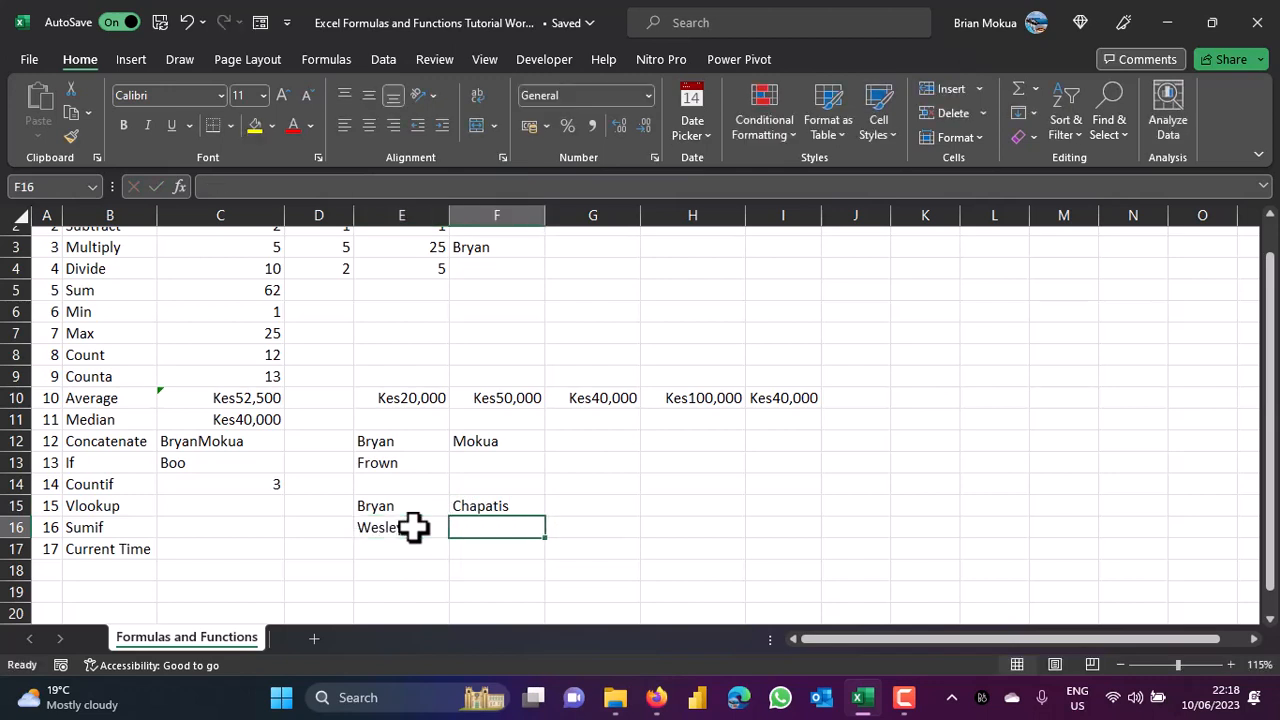
type("Meat")
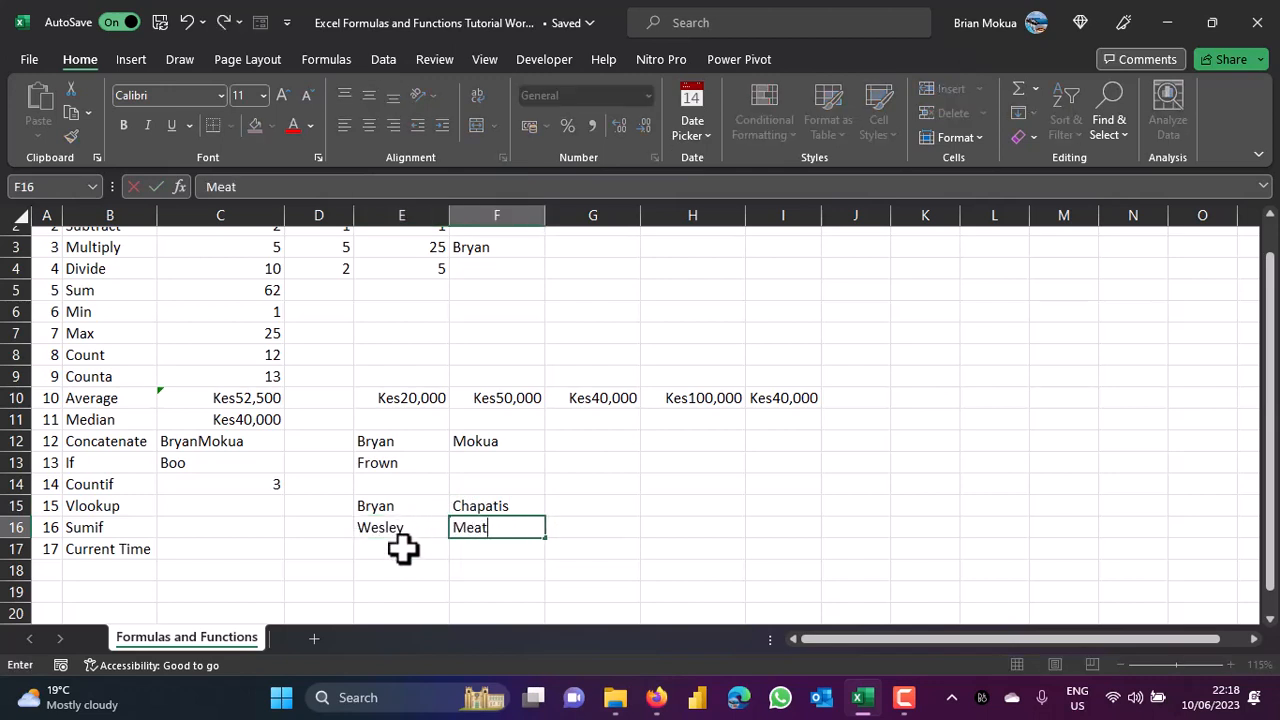
left_click(400, 549)
type("Daniel")
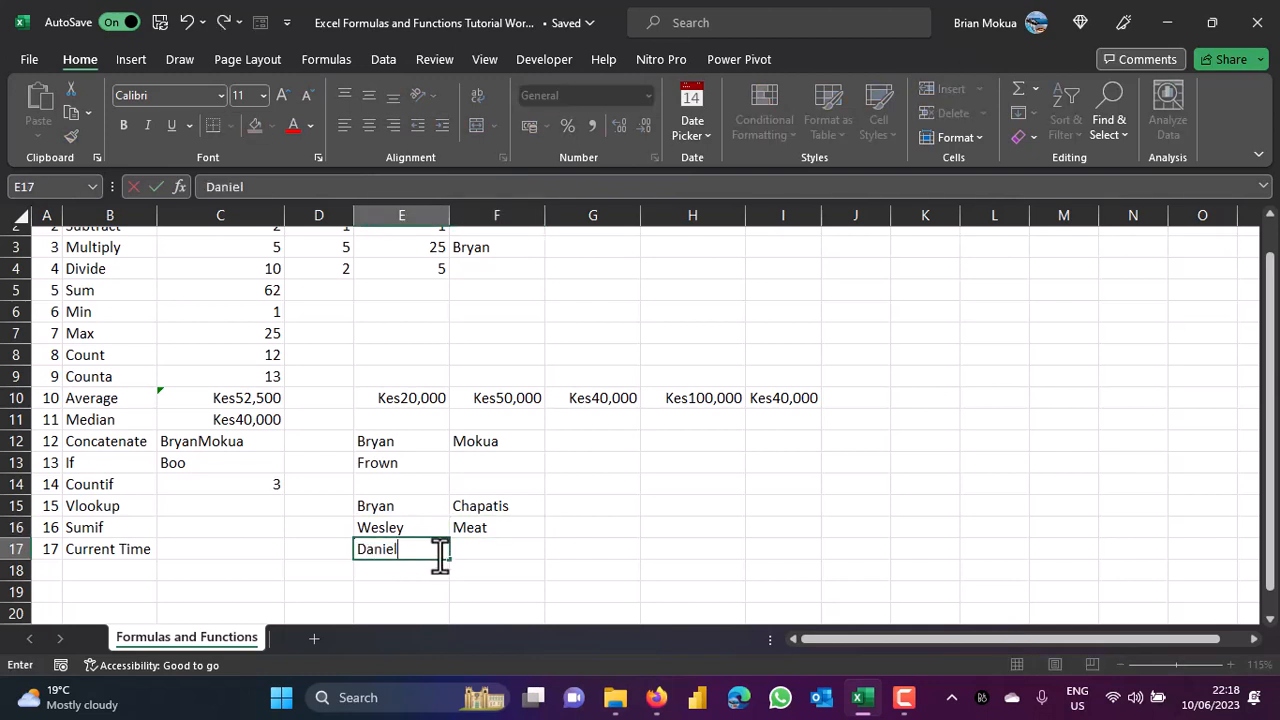
left_click(466, 551)
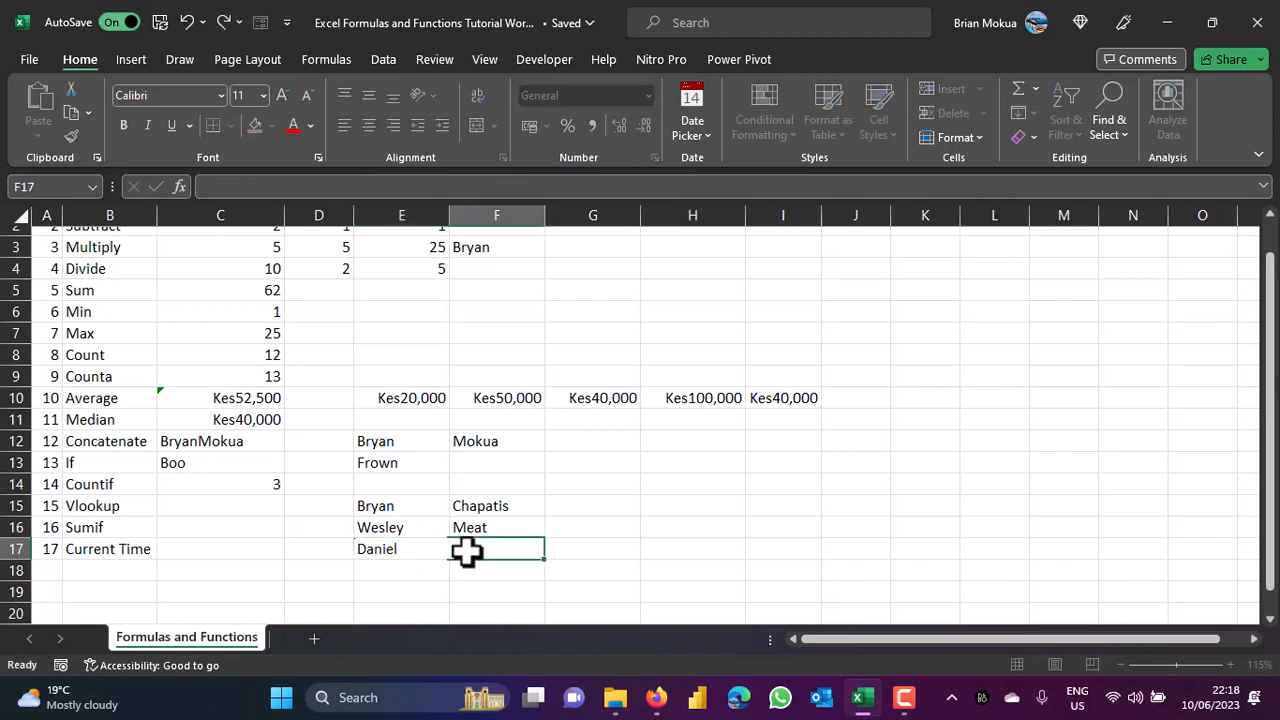
type("Pu")
type("zzas")
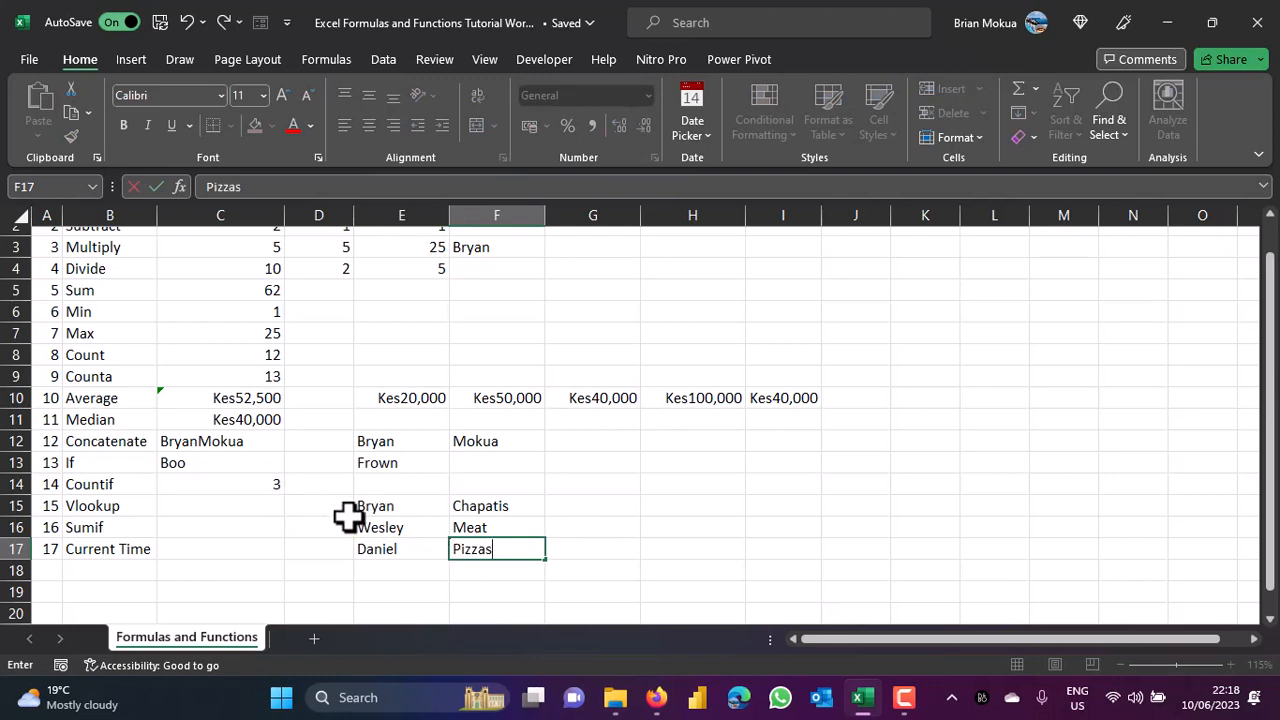
left_click(403, 524)
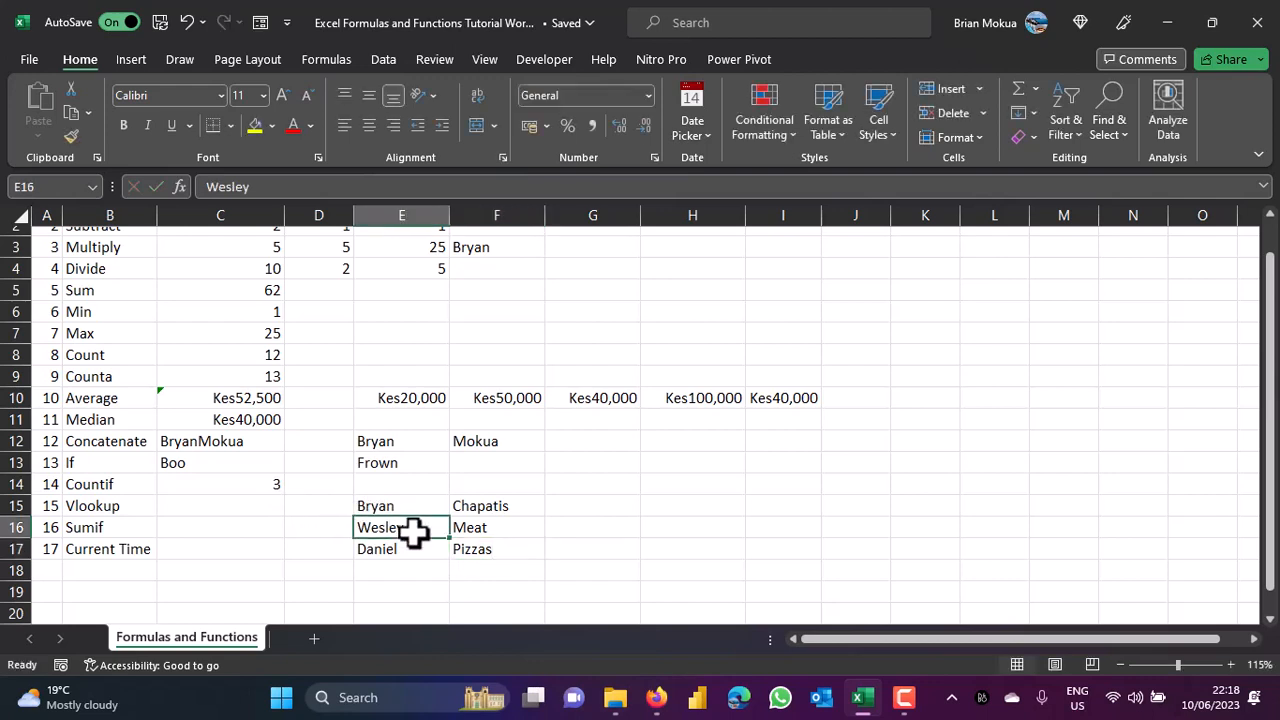
left_click(489, 530)
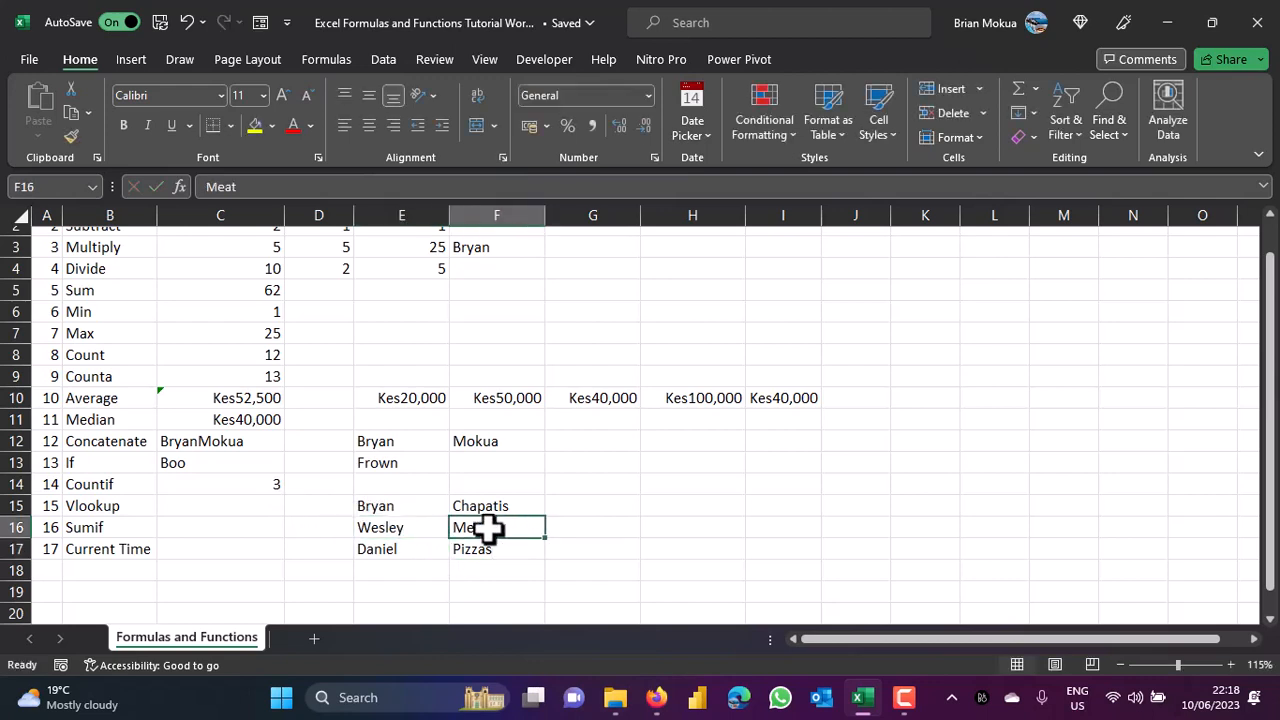
Enter =VLOOKUP(E15,E15:F17,2,FALSE) in C15, returning Chapatis.
left_click(251, 507)
type("=")
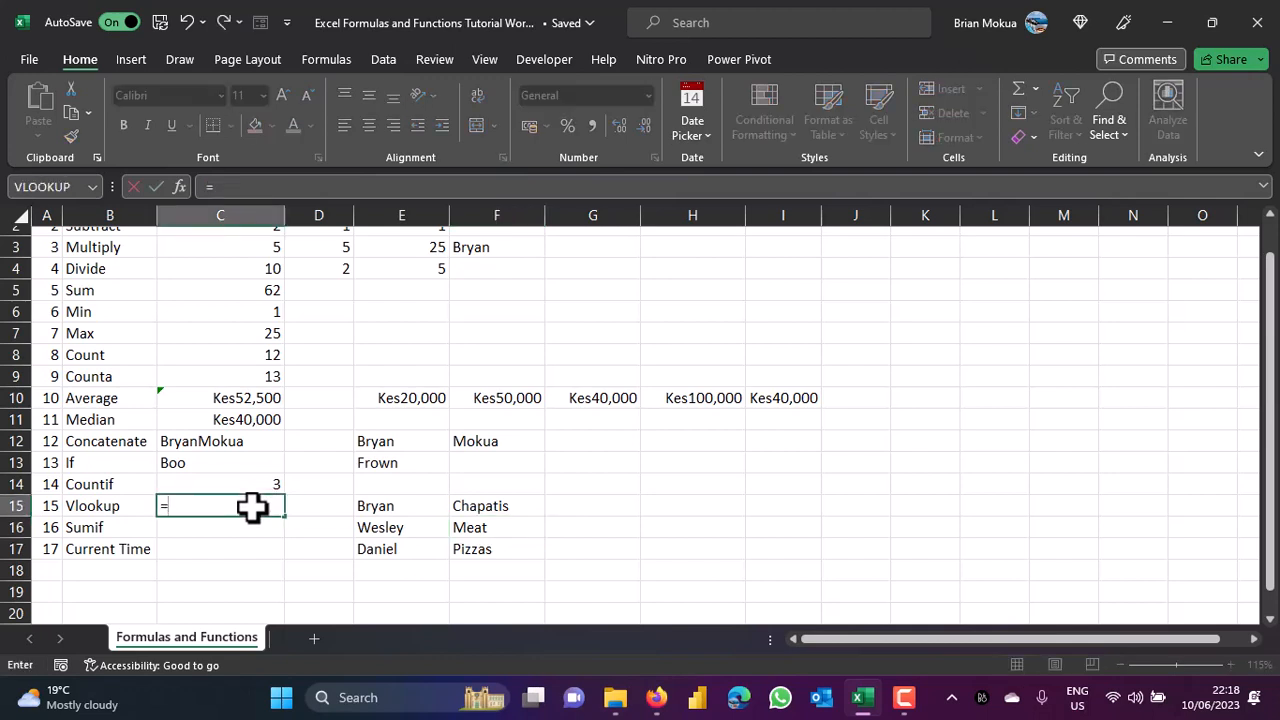
type("vlo")
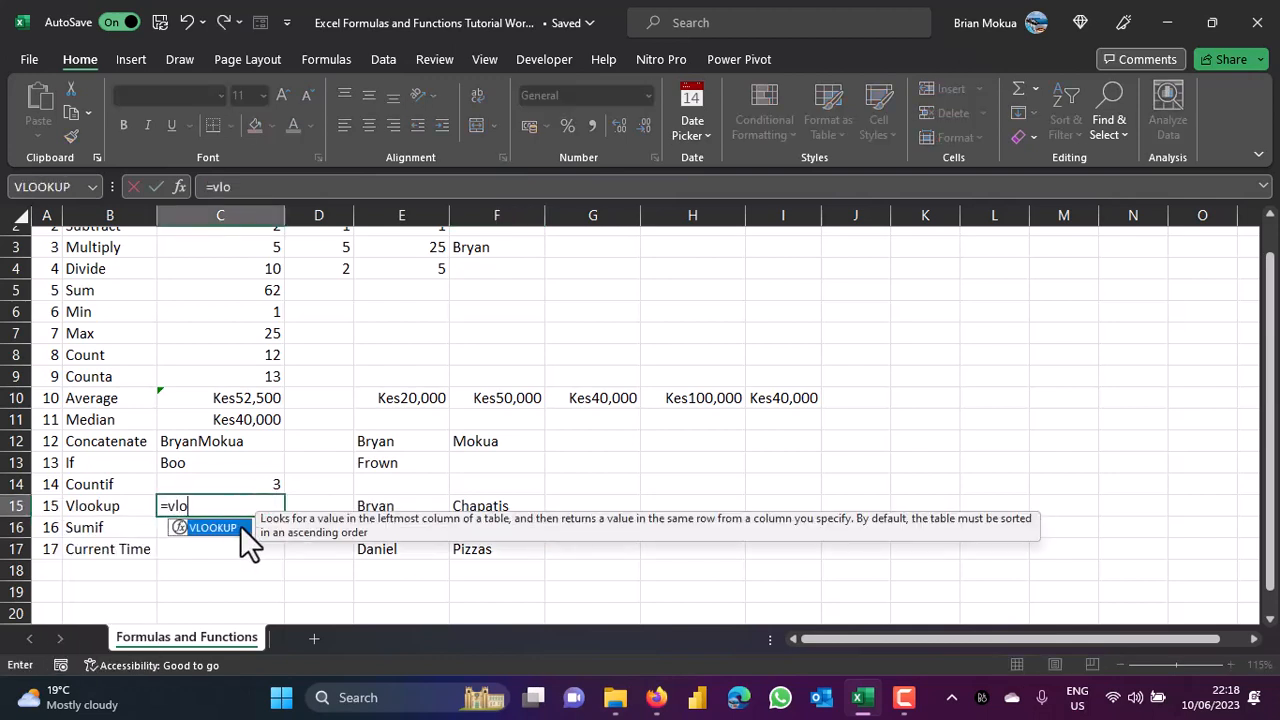
double_click(231, 527)
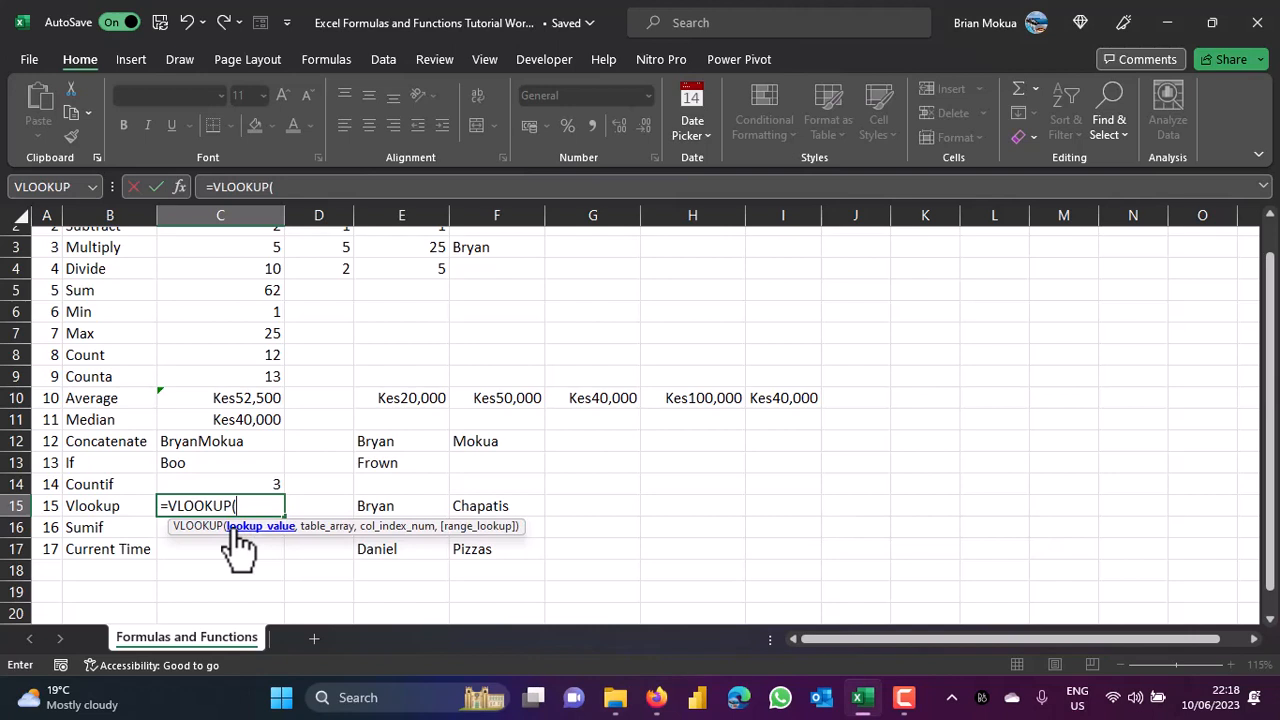
left_click(417, 510)
key("Down")
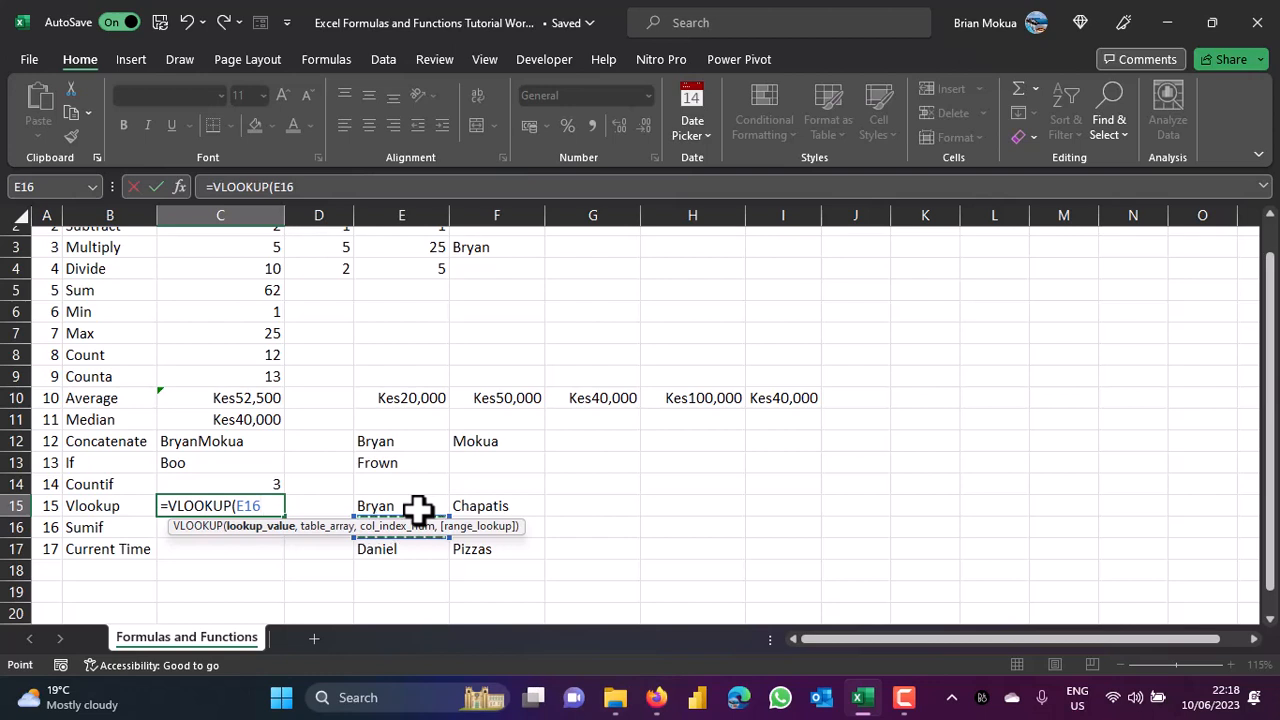
type(",")
left_click_drag(401, 505, 492, 542)
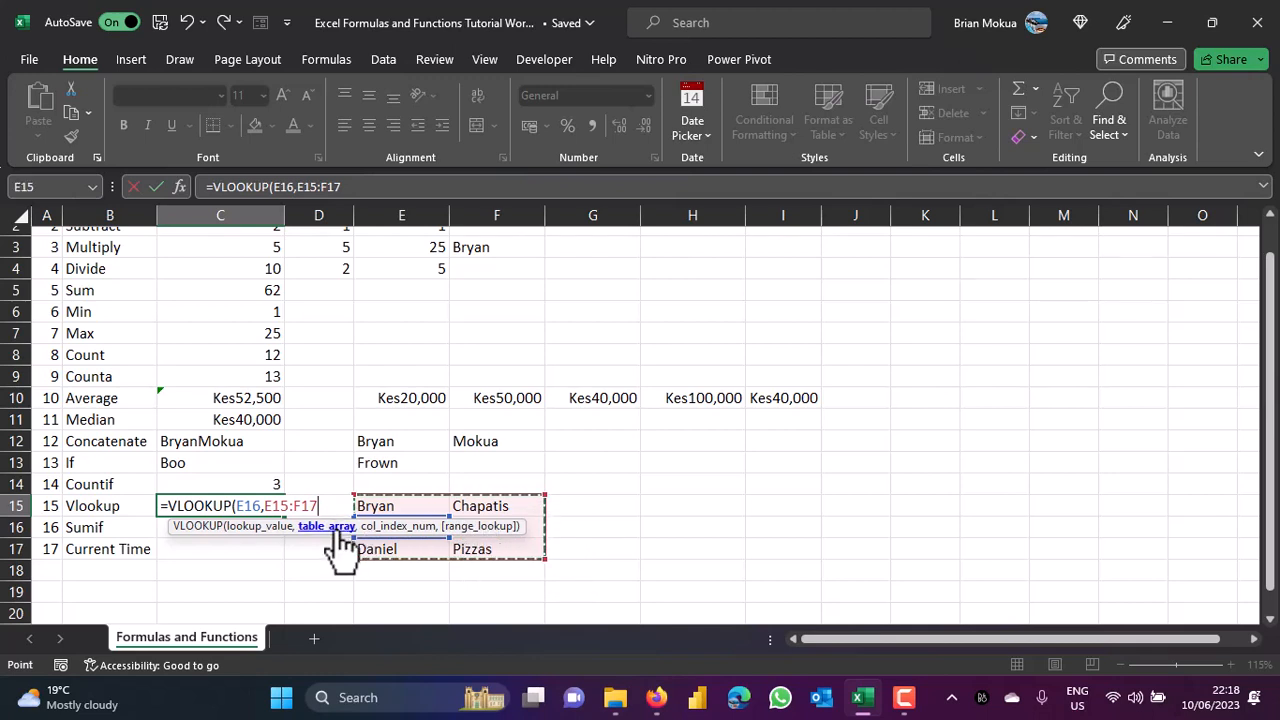
type(",")
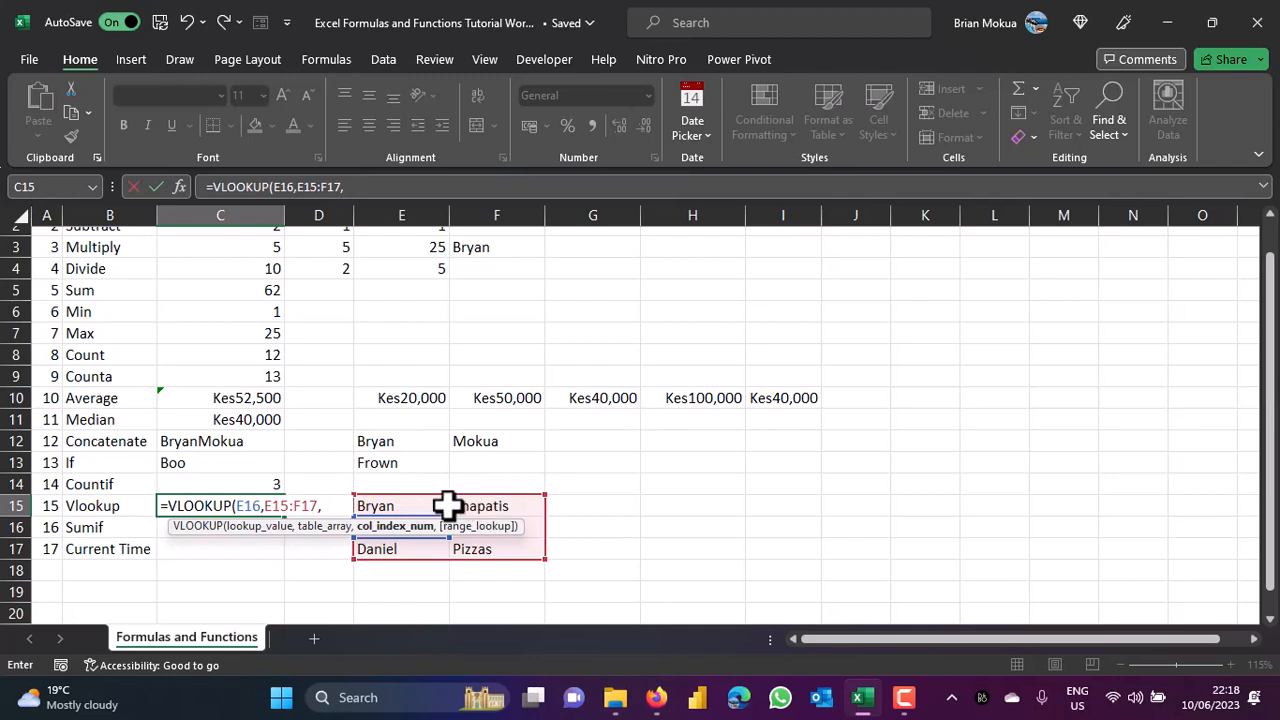
type("2,")
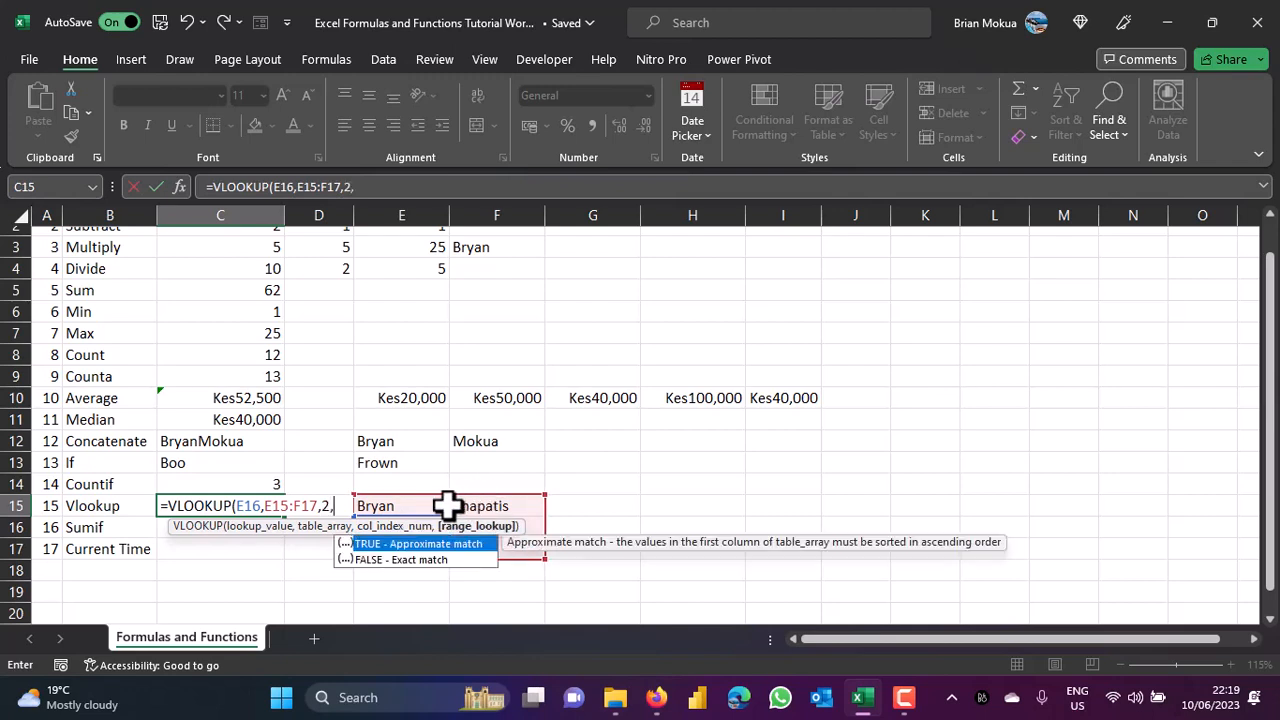
left_click(418, 558)
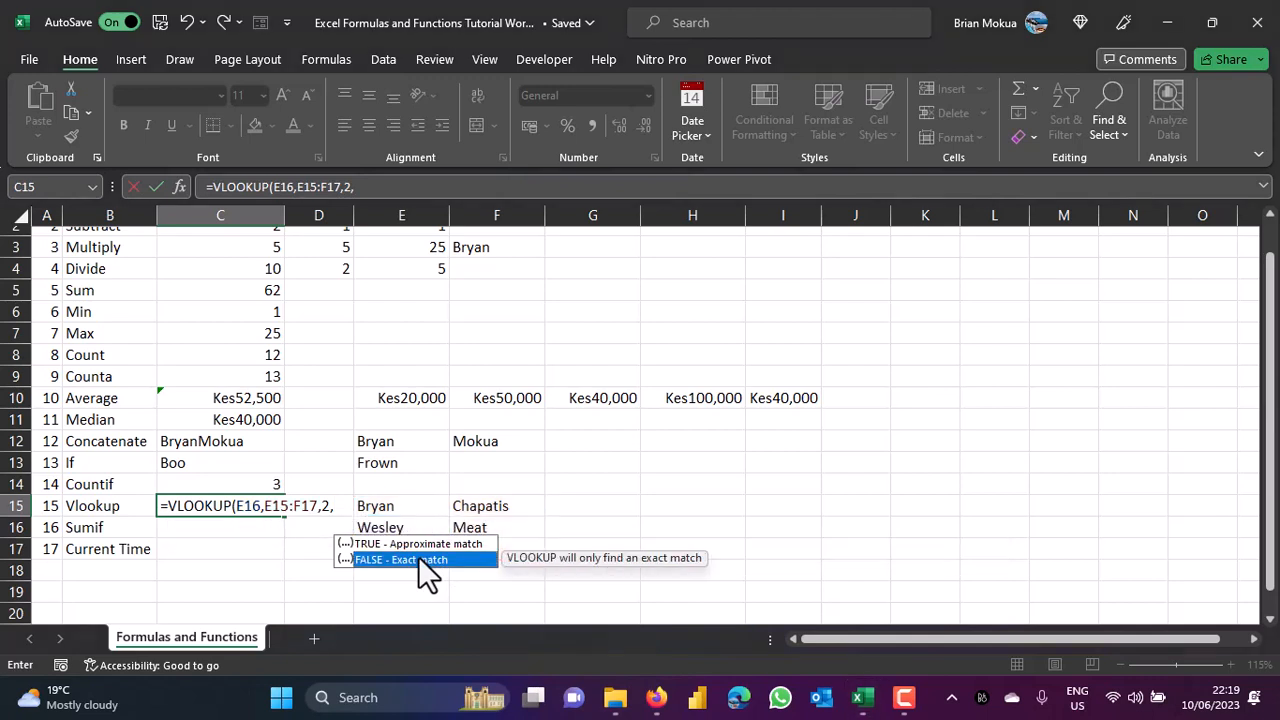
double_click(418, 556)
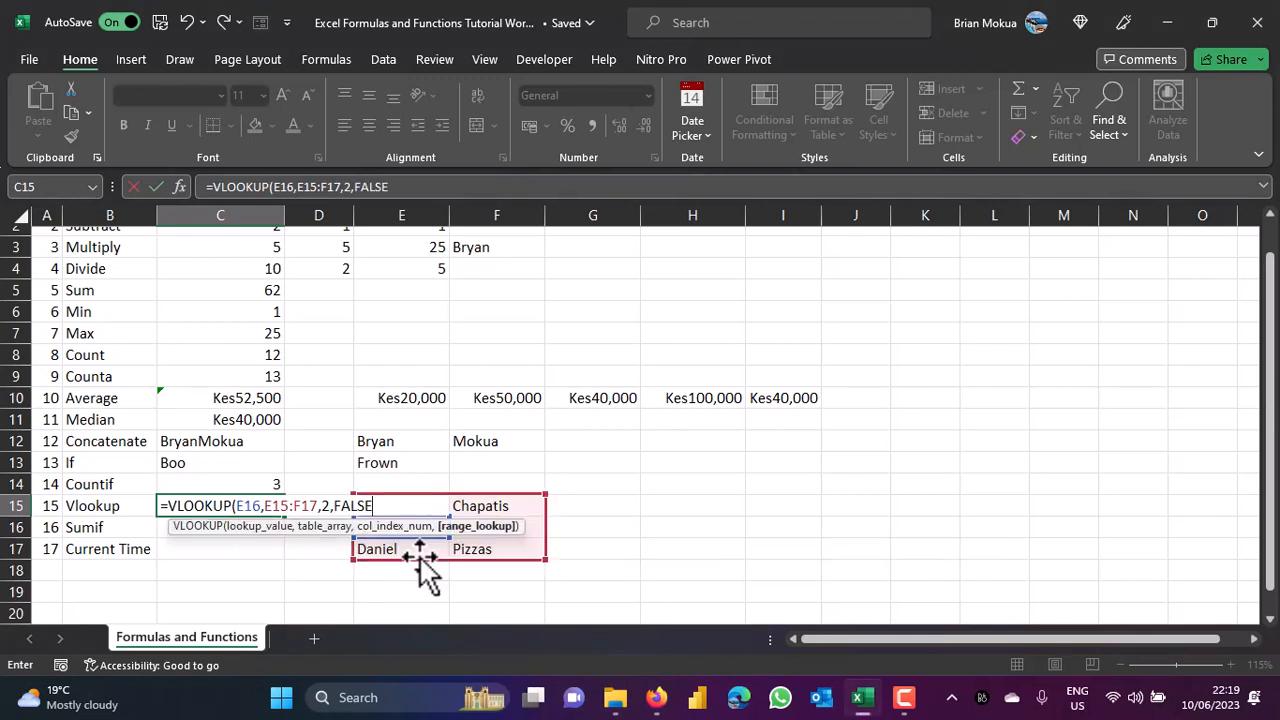
type(")")
key("ctrl+Return")
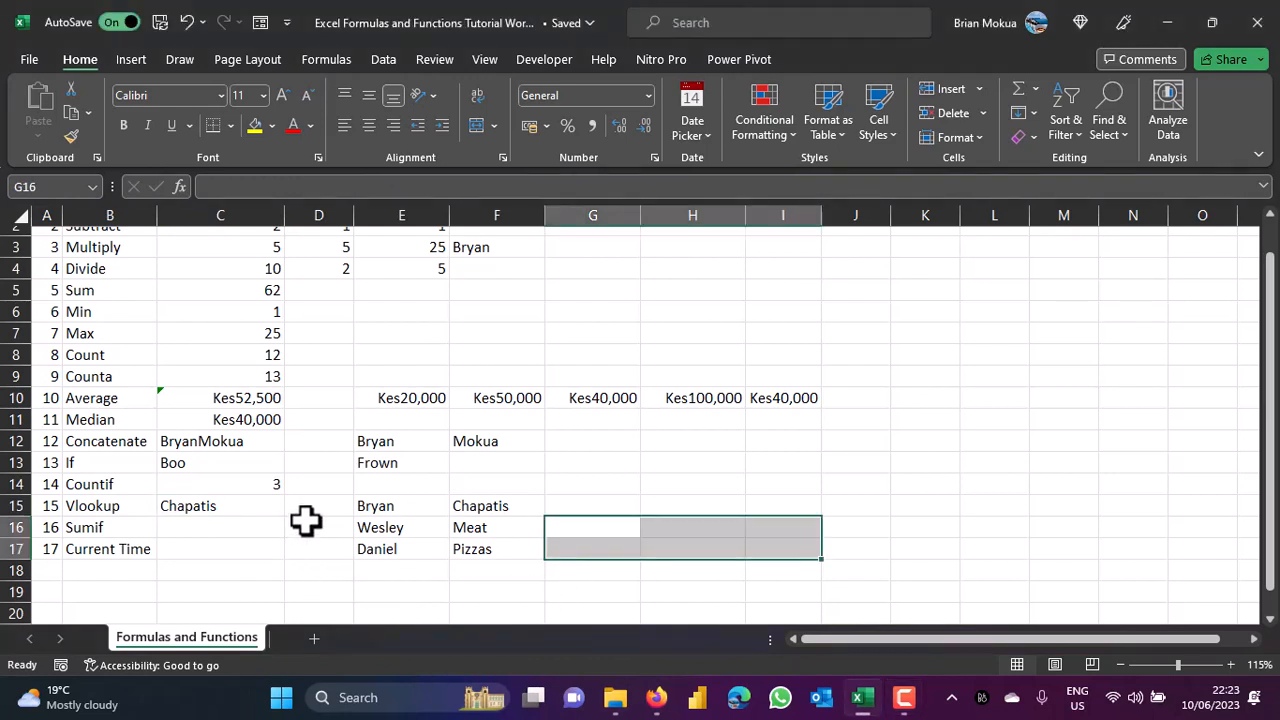
Enter first names in G16, H16 and I16 for the SUMIF data.
left_click(603, 527)
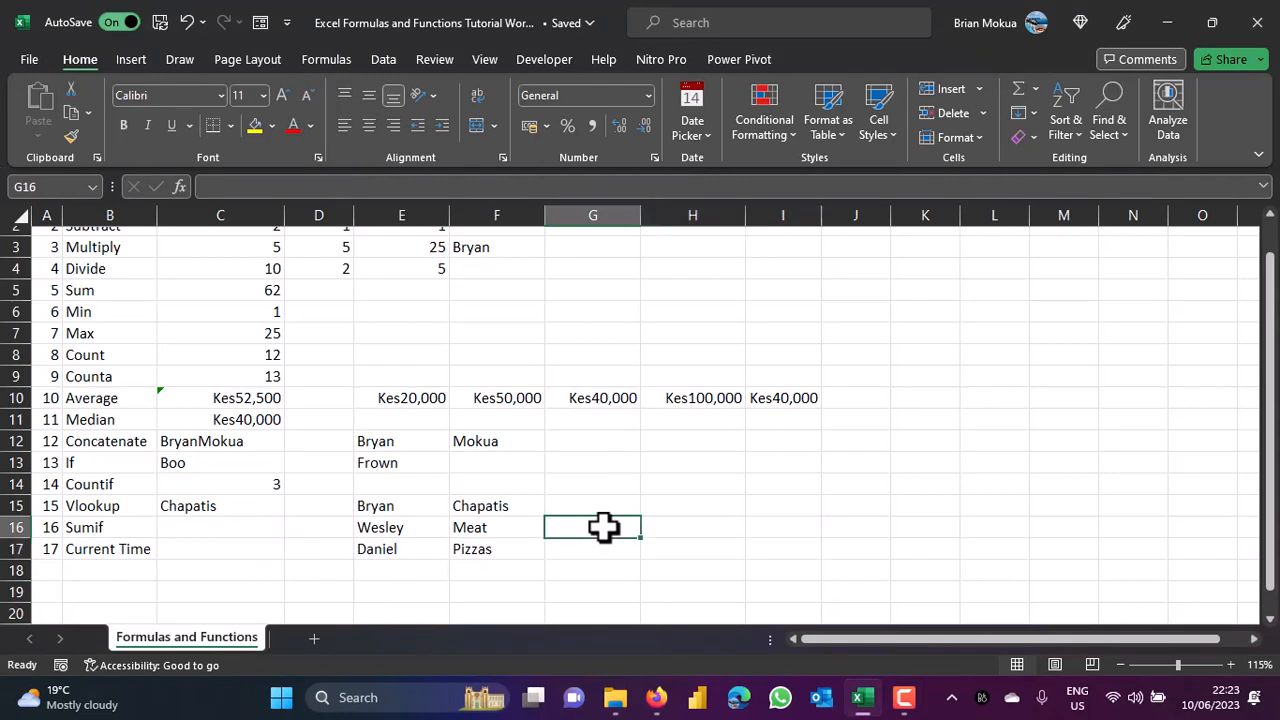
type("Bryan")
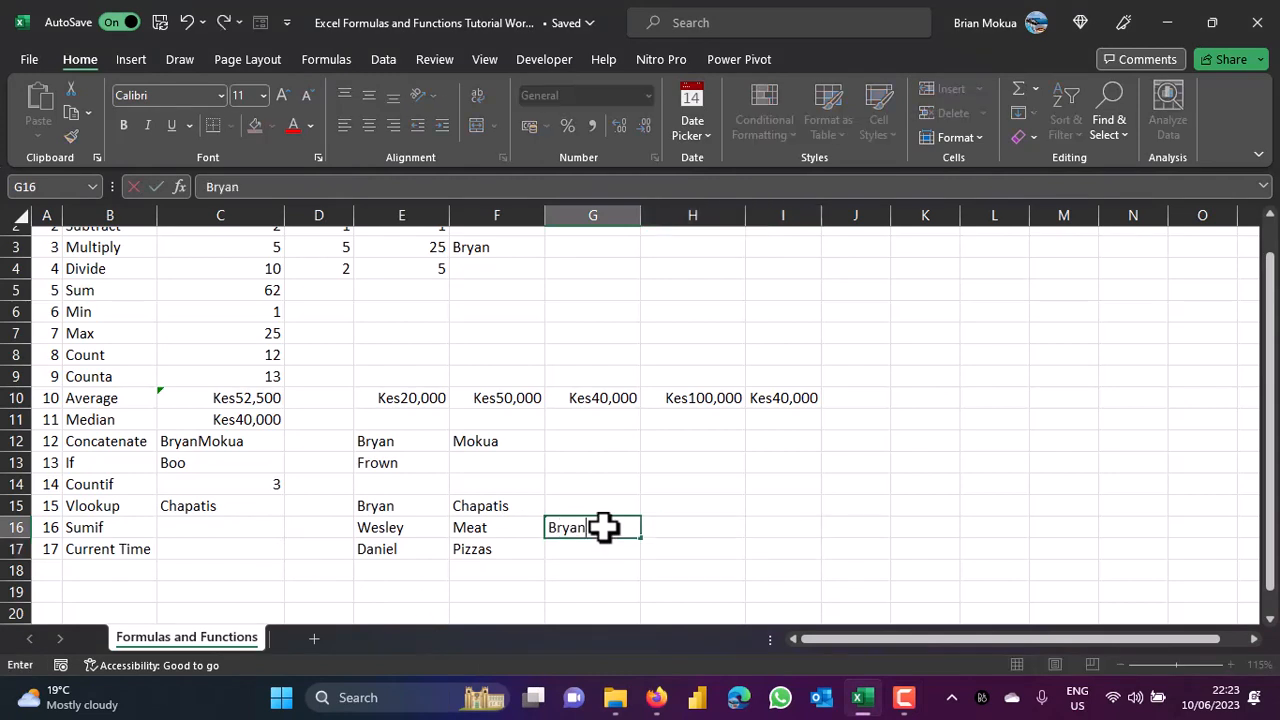
left_click(655, 528)
type("B")
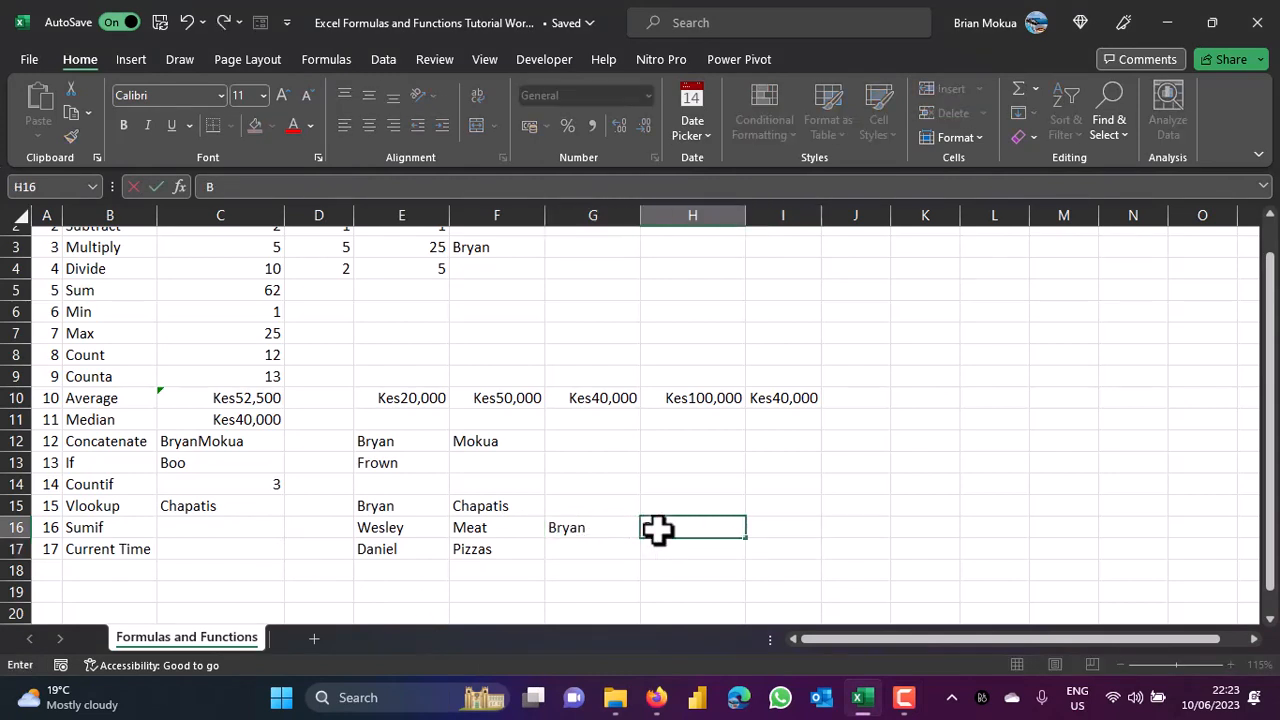
type("ryan")
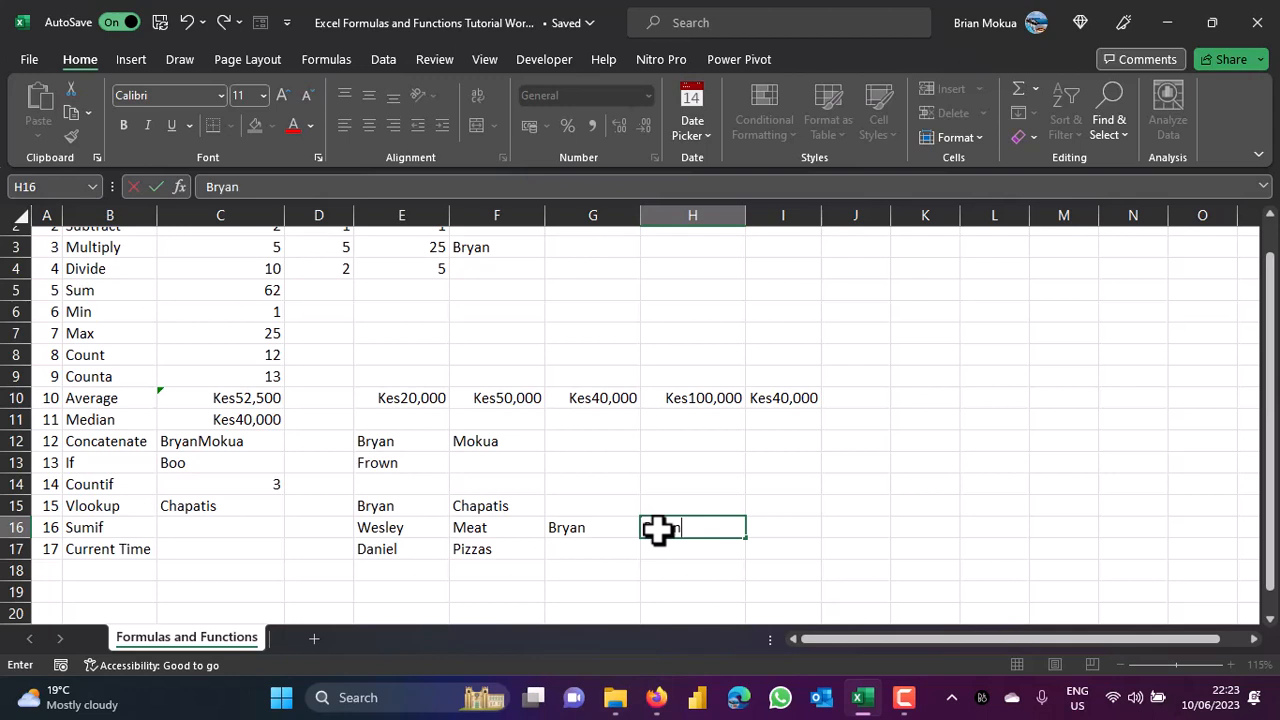
left_click(792, 520)
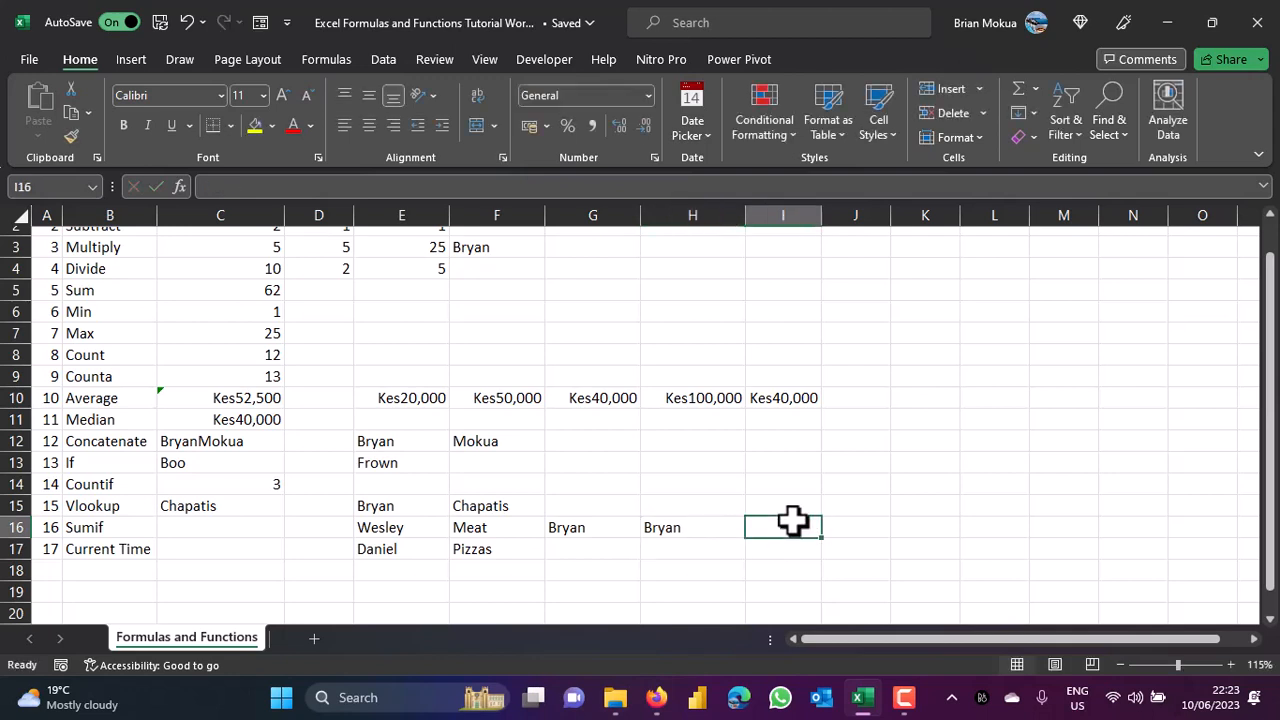
type("Wesle")
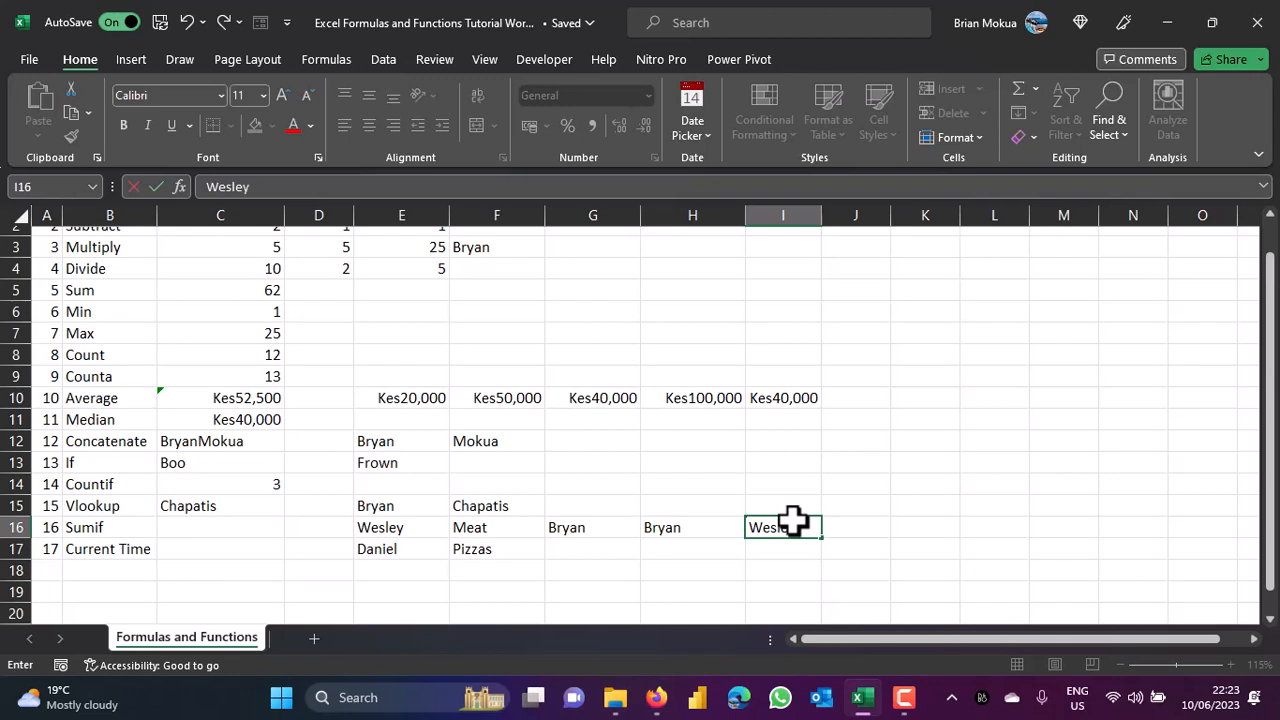
type("y")
Enter the amounts 10, 20 and 30 in G17:I17.
left_click(601, 543)
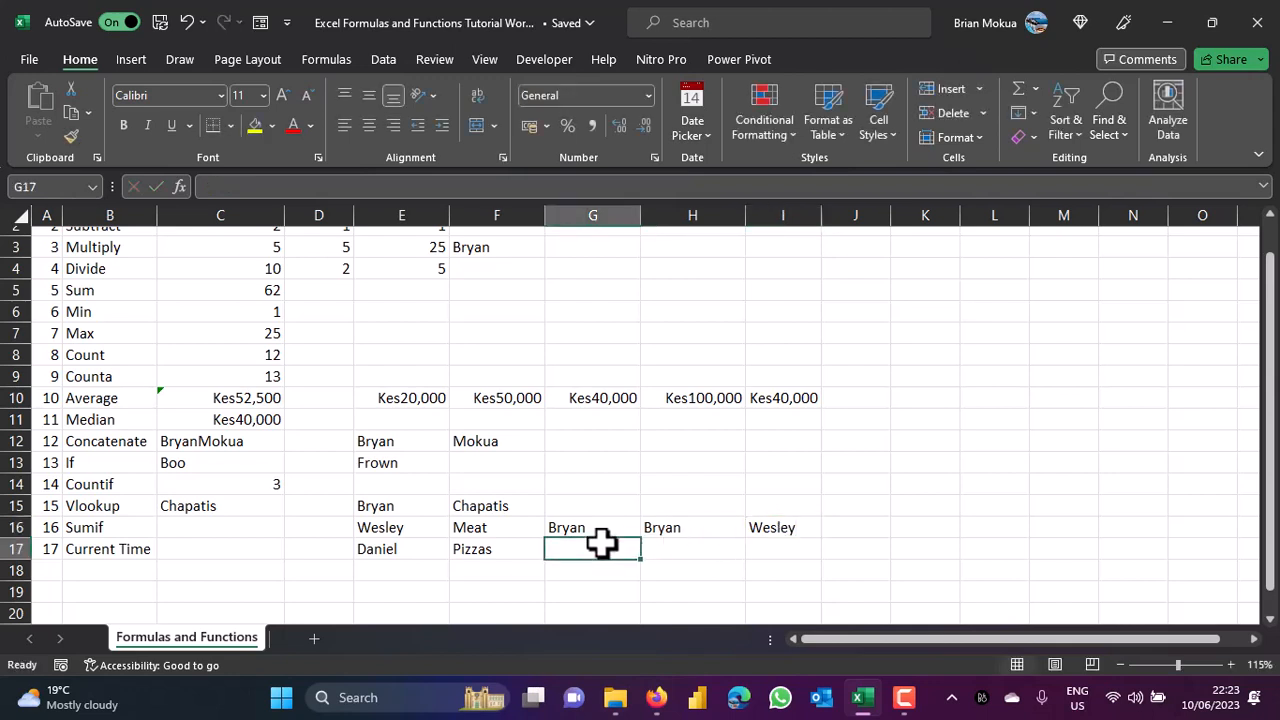
type("10")
key("Tab")
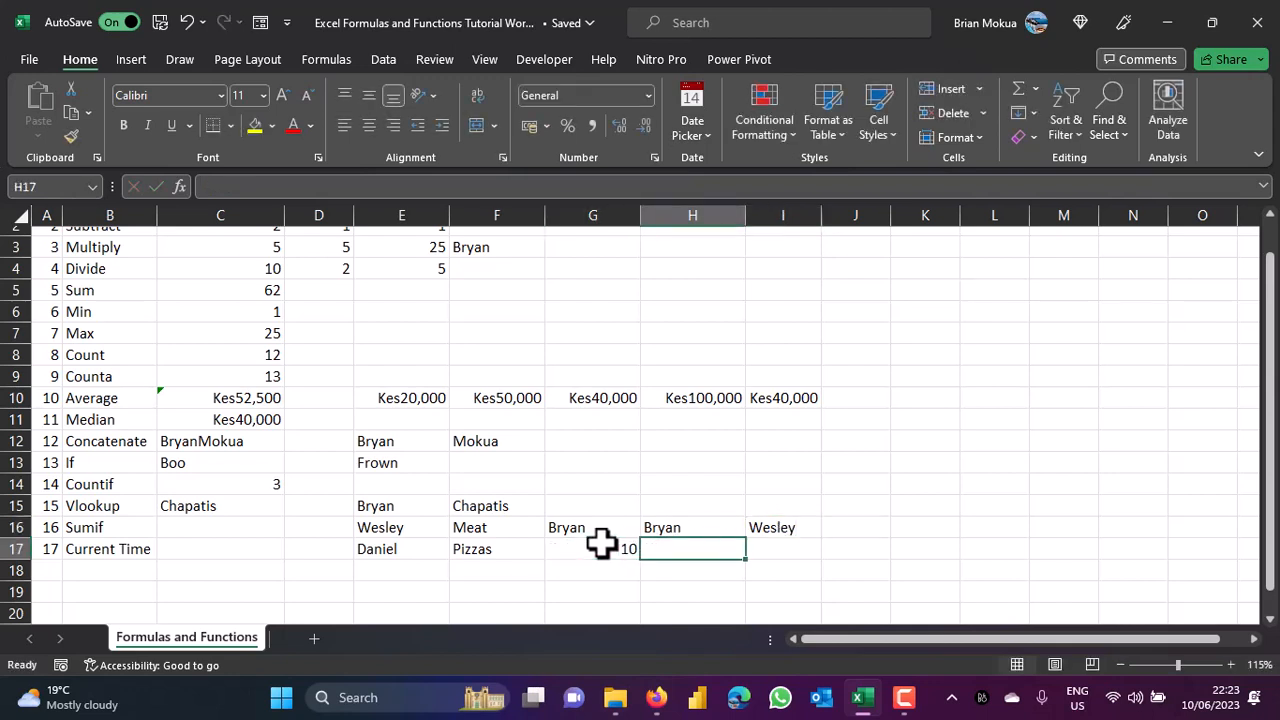
type("20")
key("Tab")
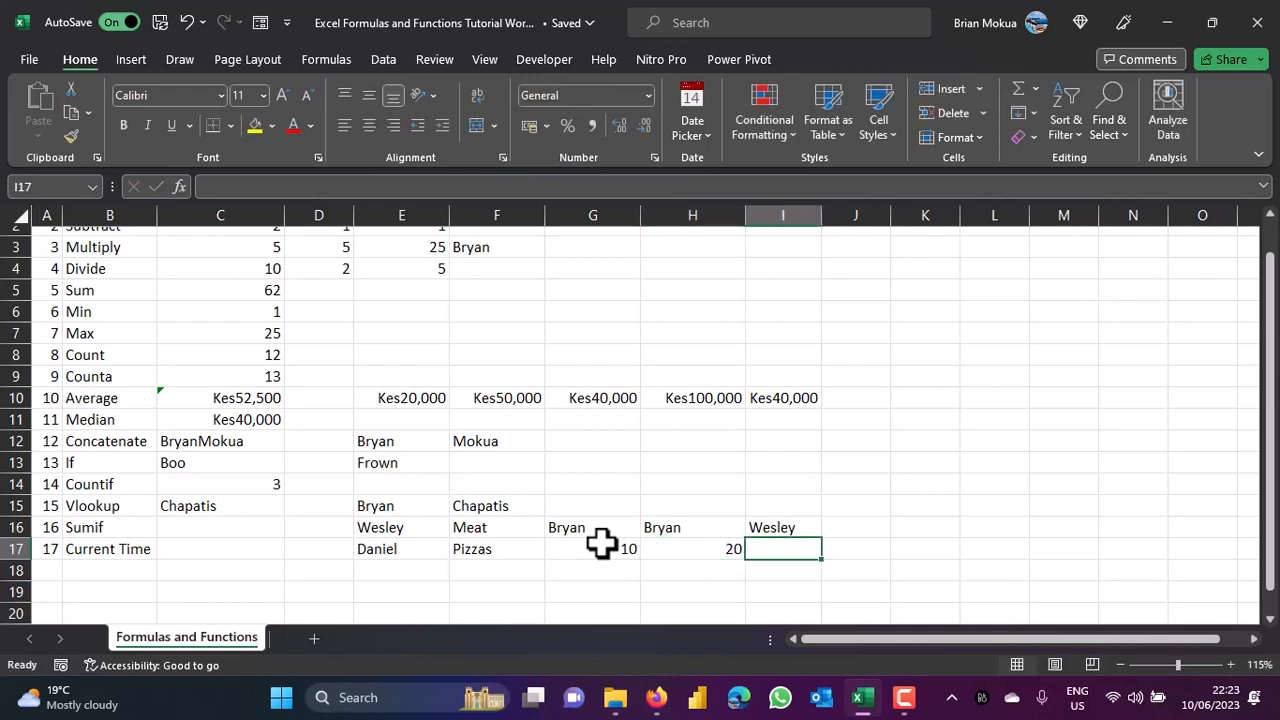
type("30")
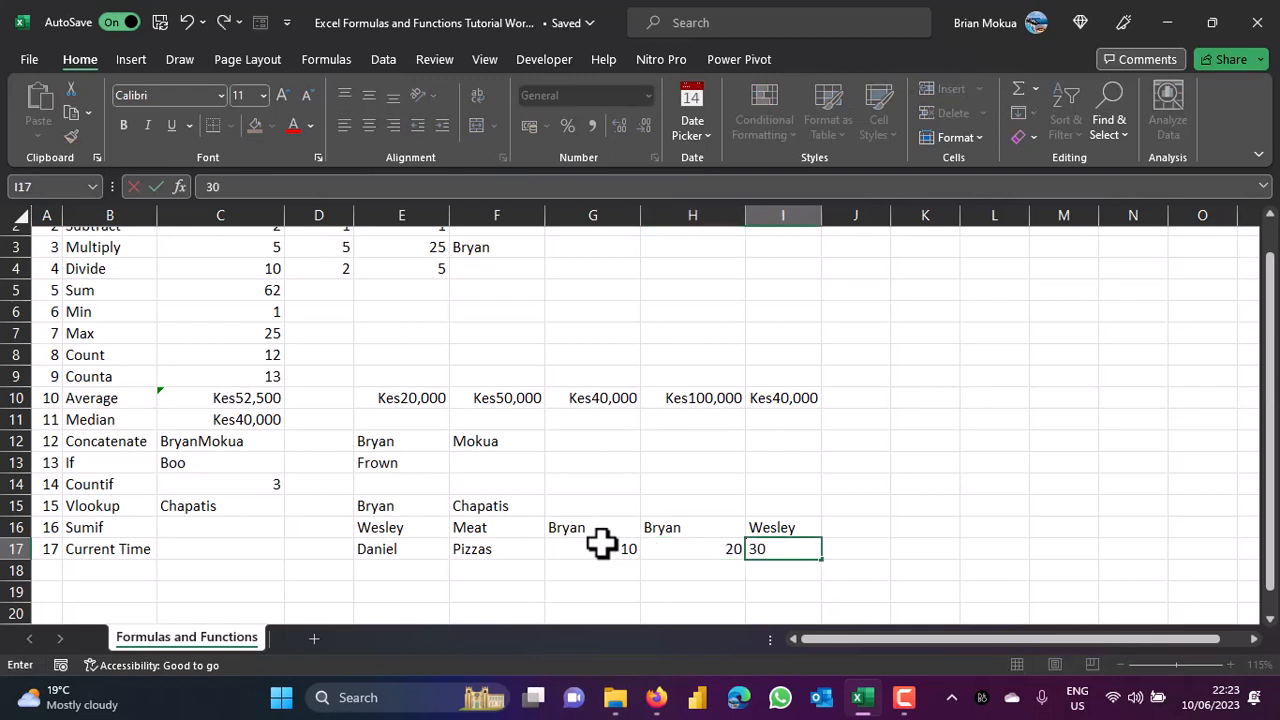
Add a fourth name in J16 with 23 in J17, then begin a SUM formula in C16.
left_click(863, 523)
type("Dan")
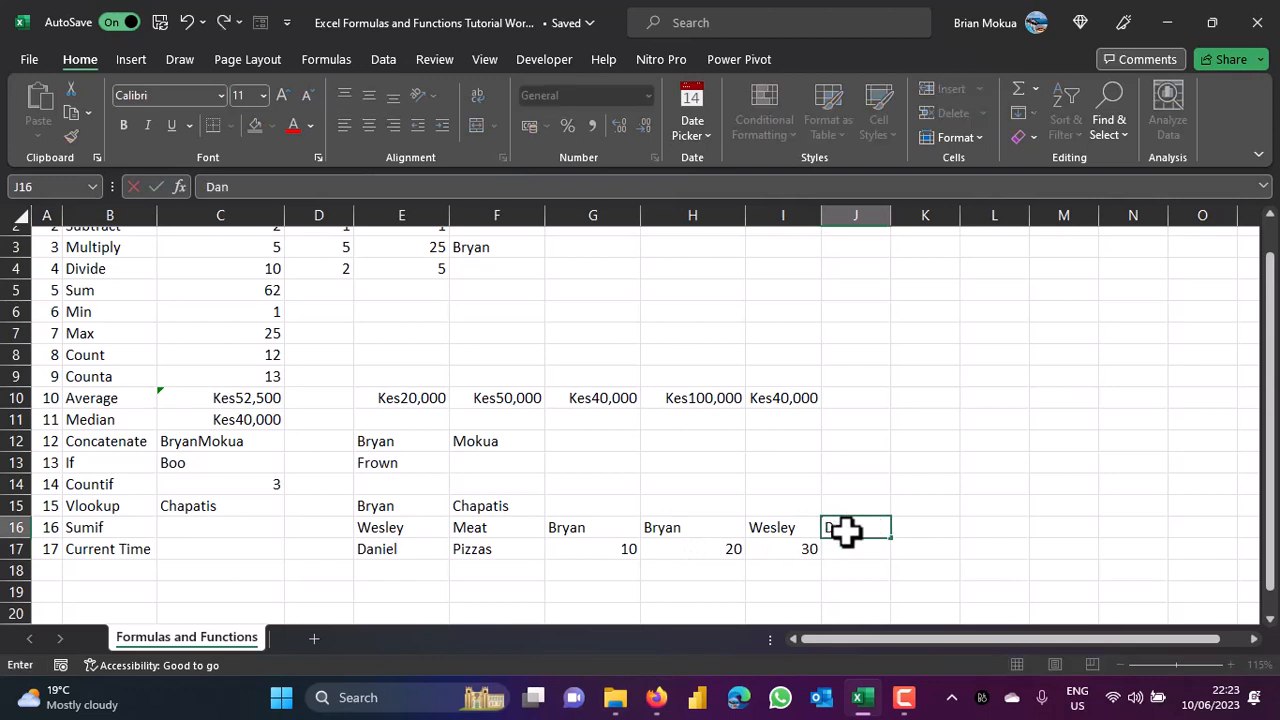
key("Return")
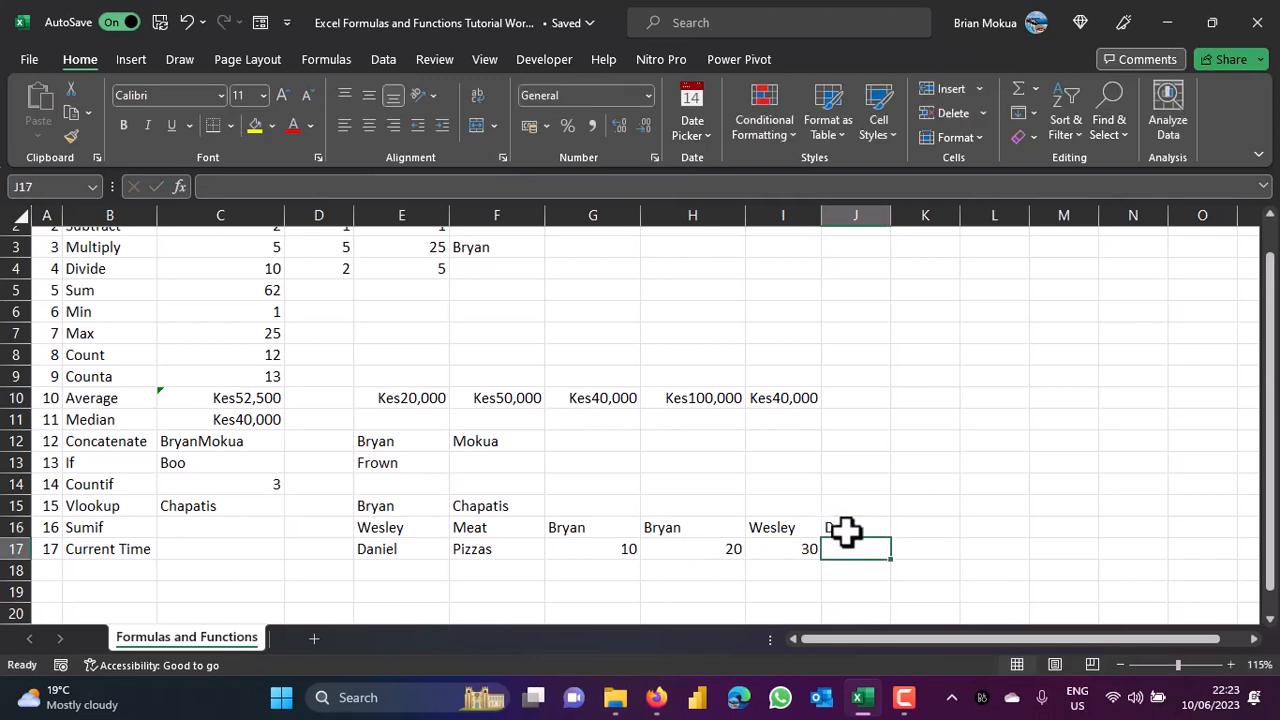
type("23")
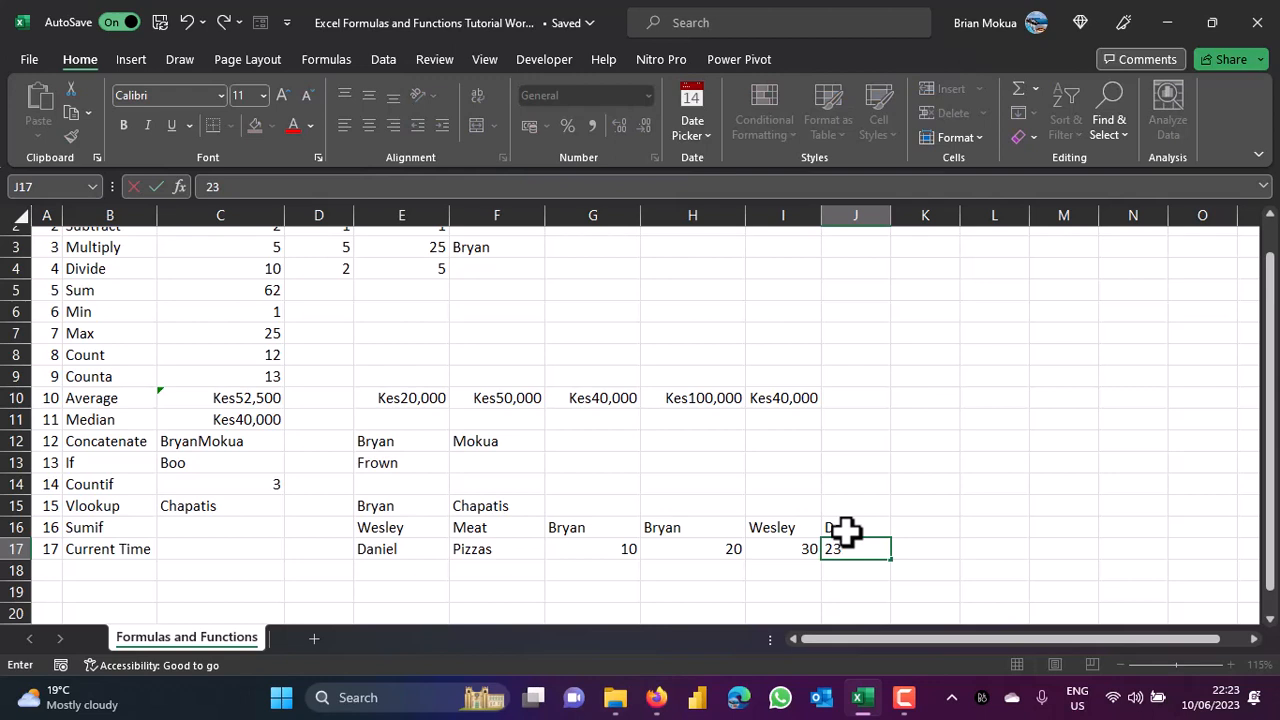
left_click(203, 523)
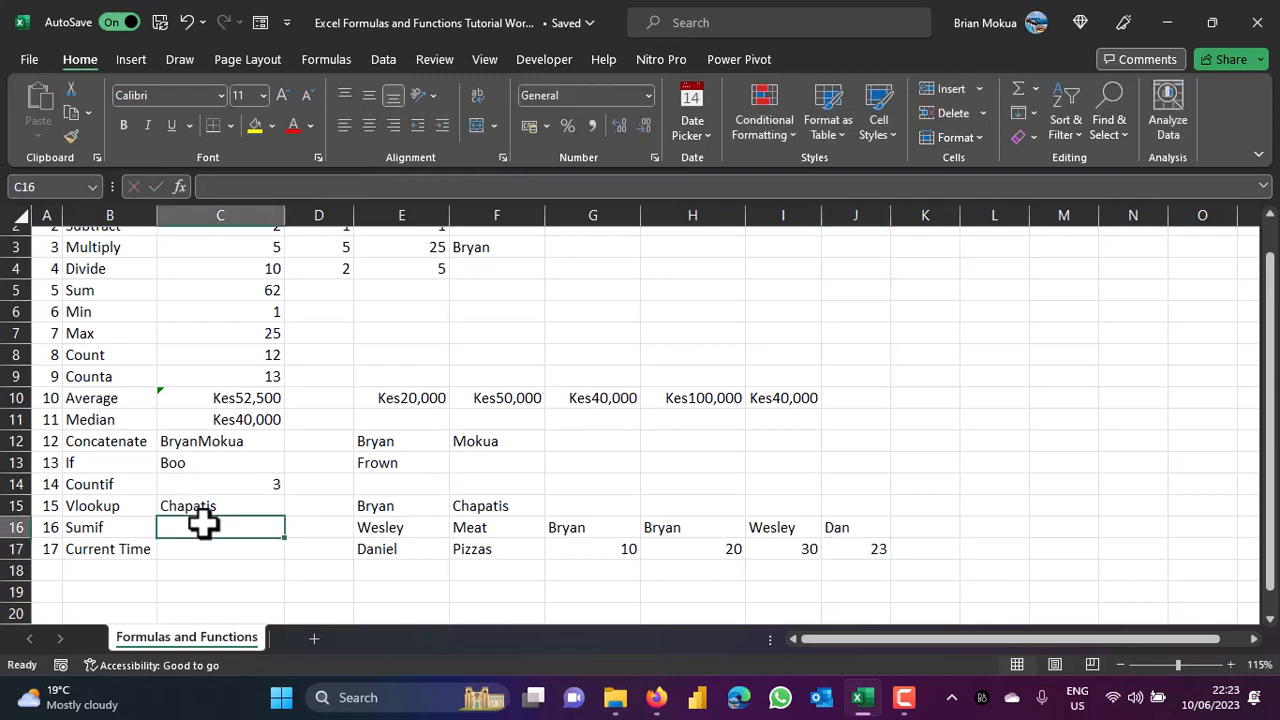
type("=sum")
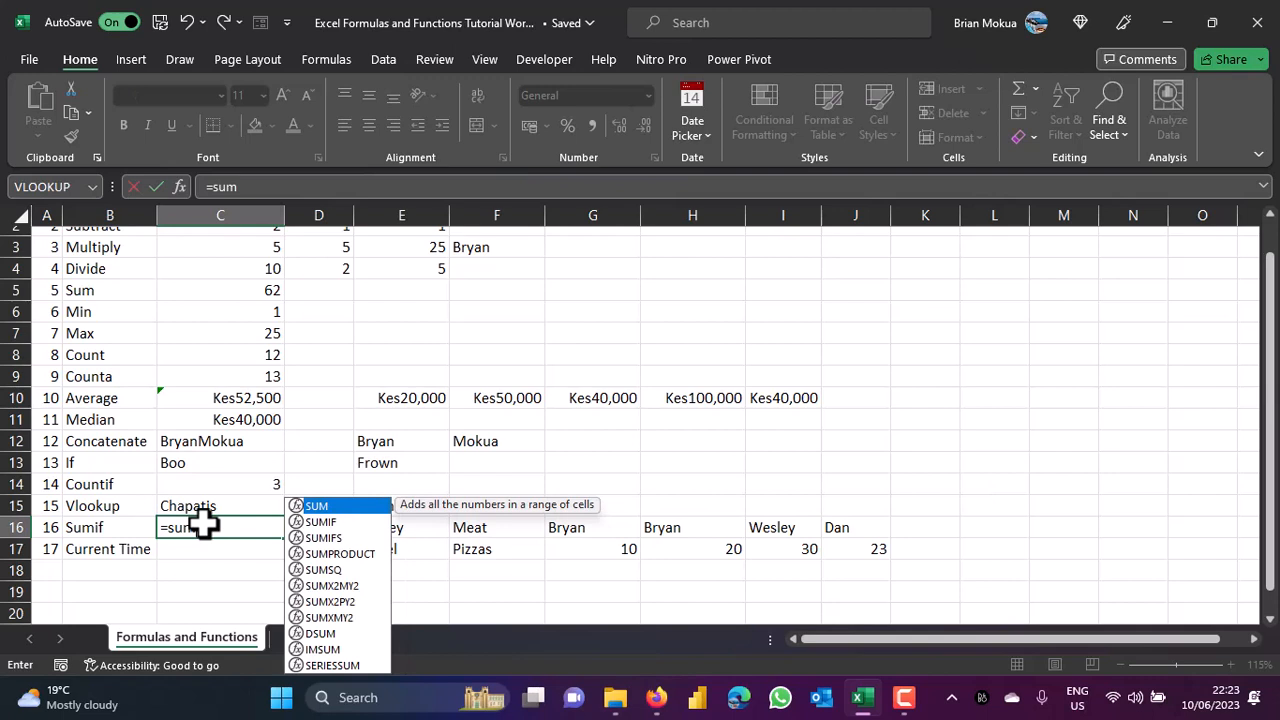
Enter =SUMIF(G16:J17,G16,G17:J17) in C16, returning 30, and verify the 10+20 total.
double_click(324, 521)
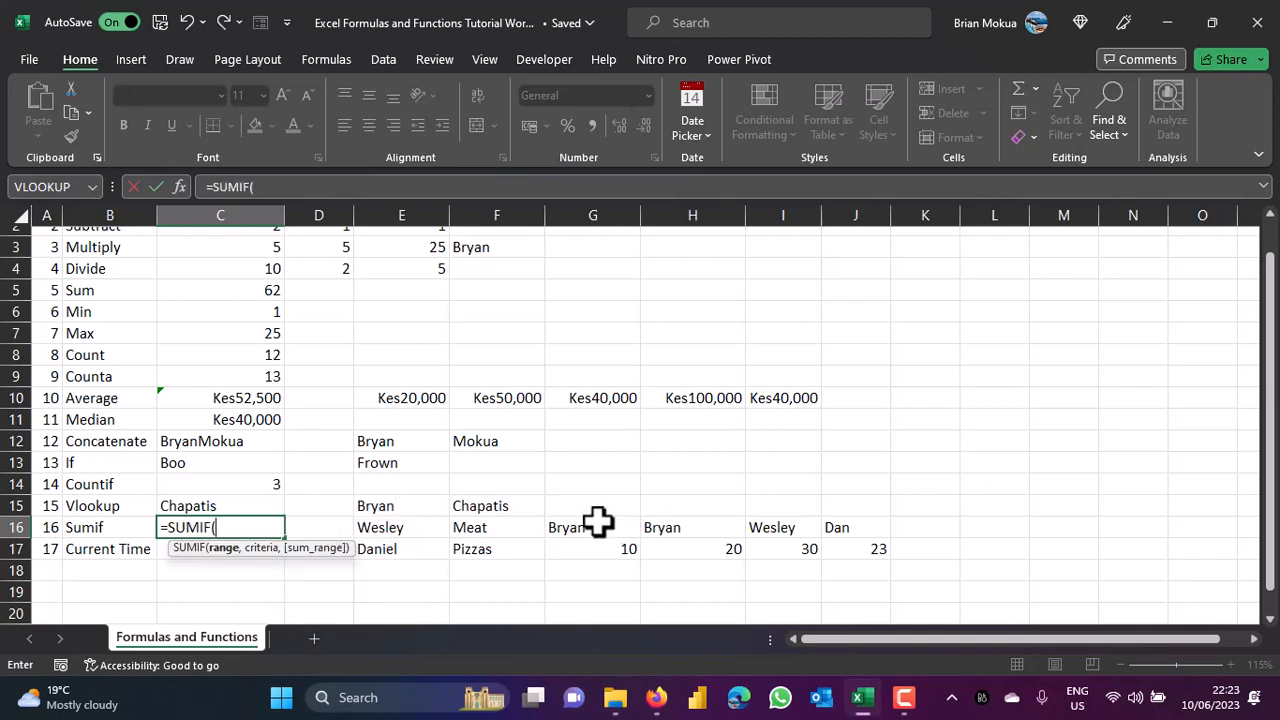
left_click_drag(597, 523, 849, 543)
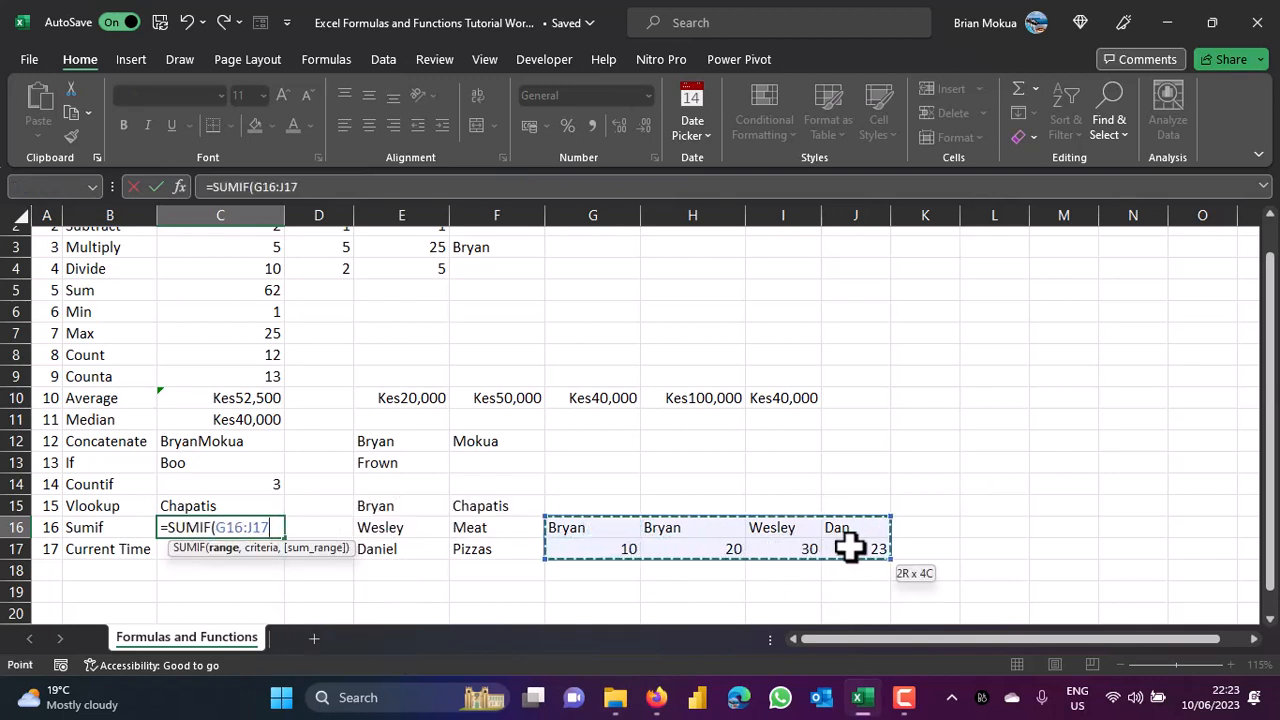
type(",")
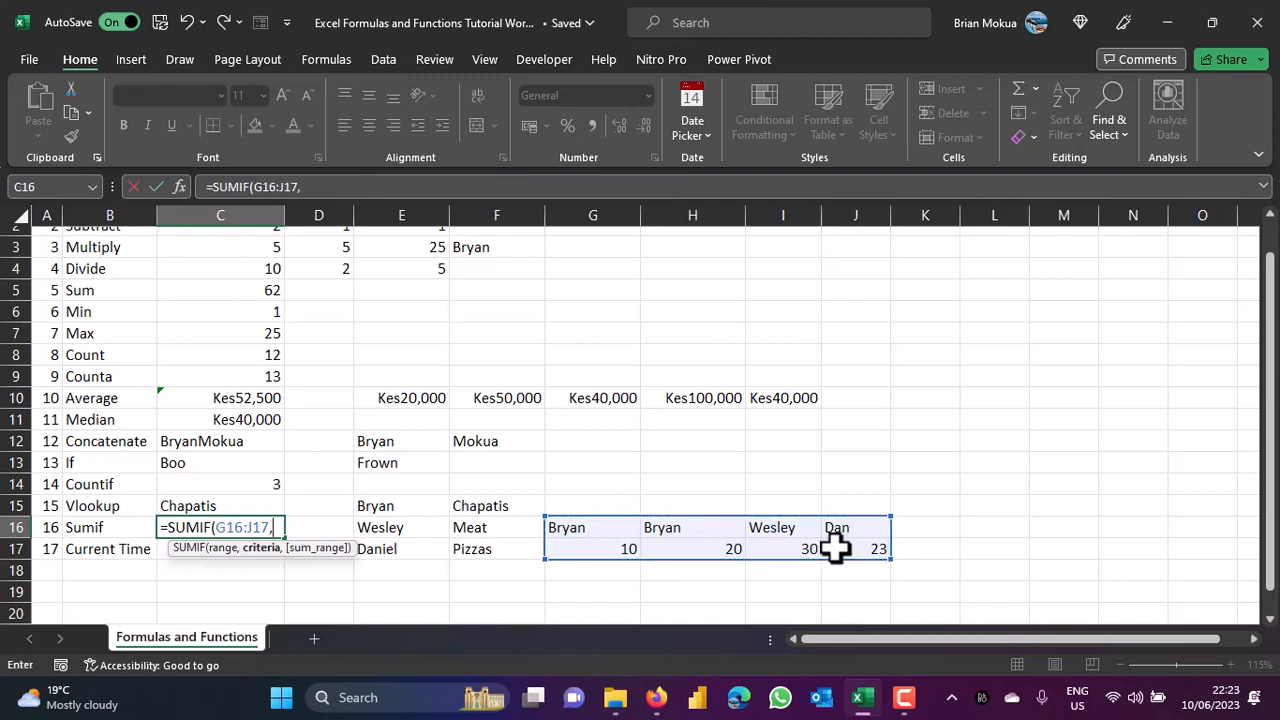
left_click(594, 528)
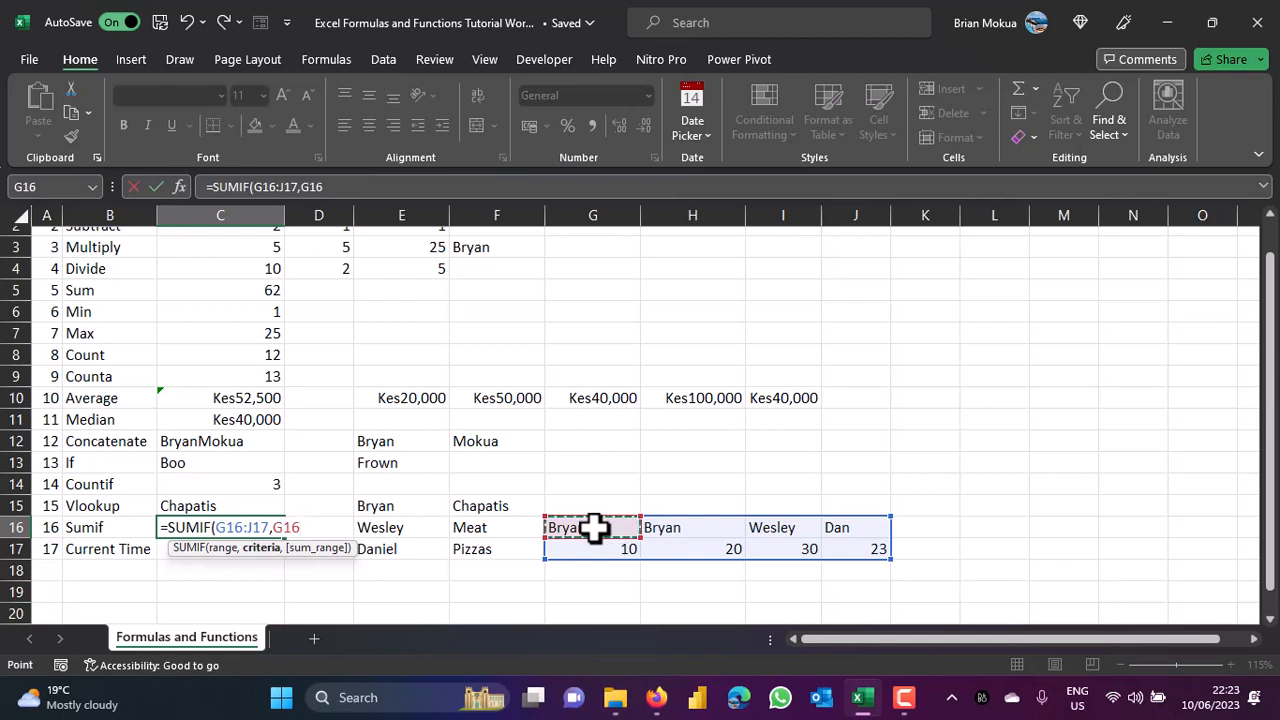
type(",")
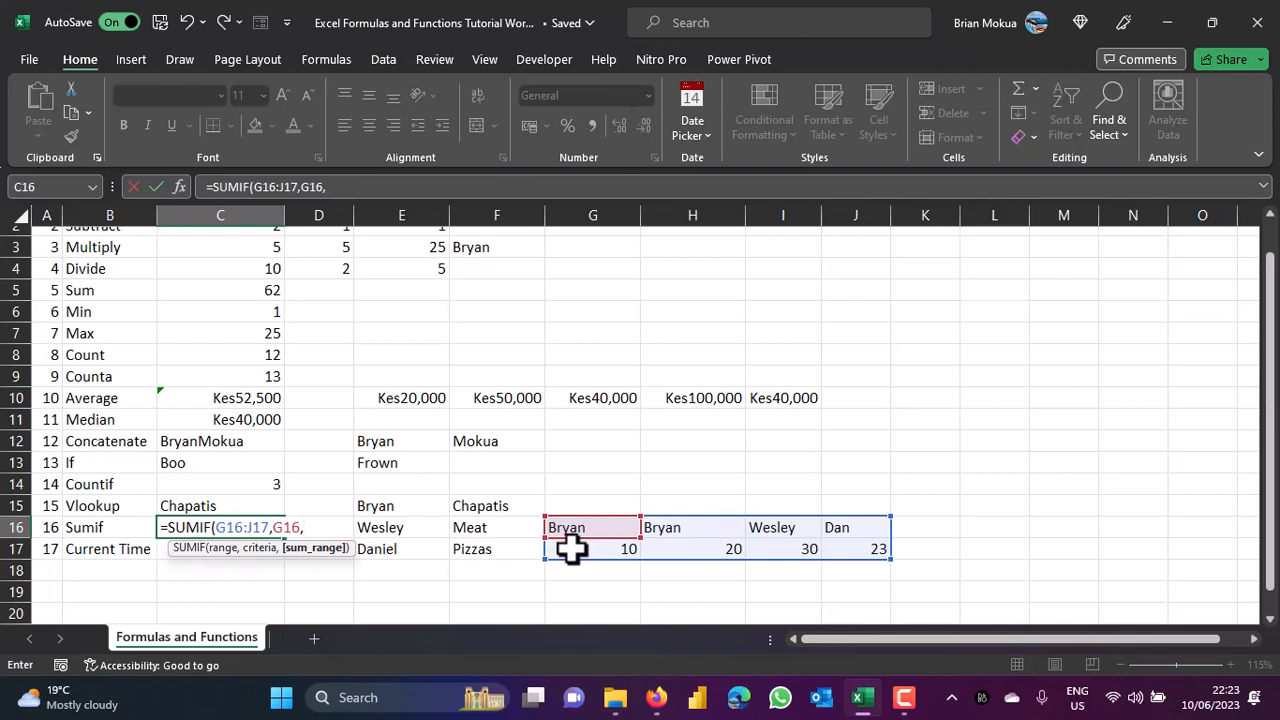
left_click(570, 548)
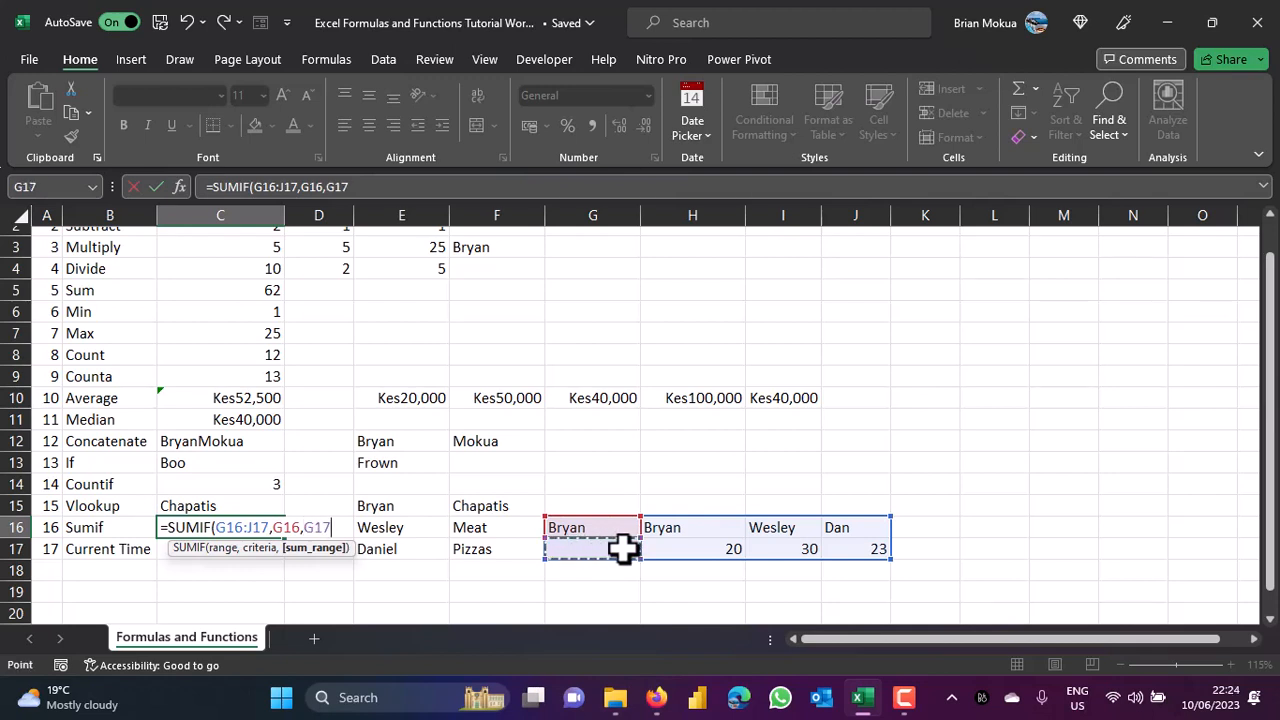
left_click_drag(625, 550, 848, 543)
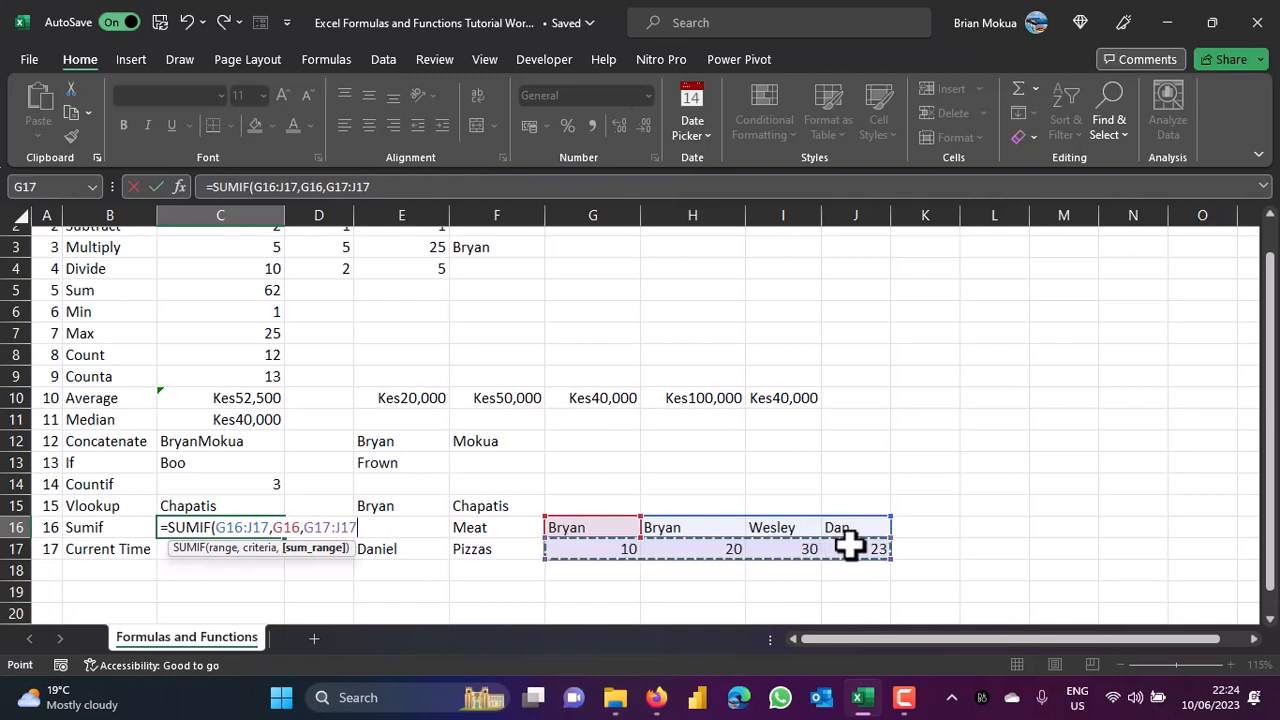
type(")")
key("ctrl+Return")
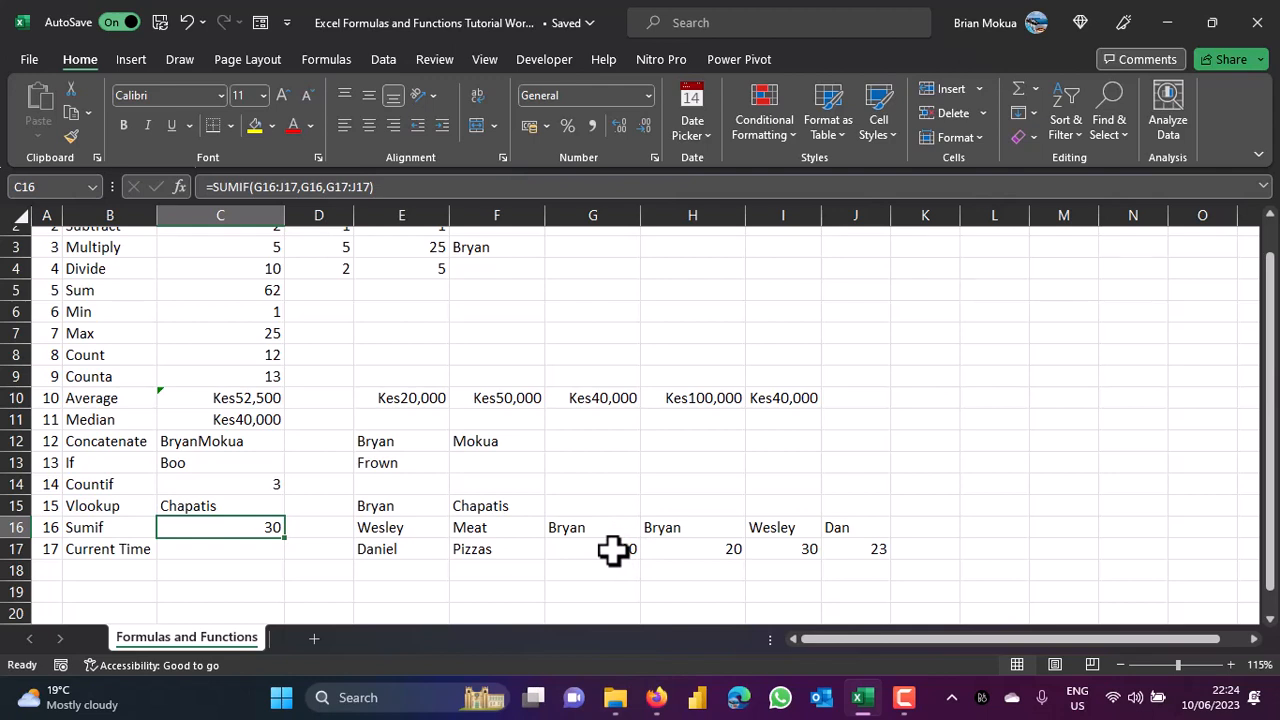
left_click_drag(612, 549, 704, 553)
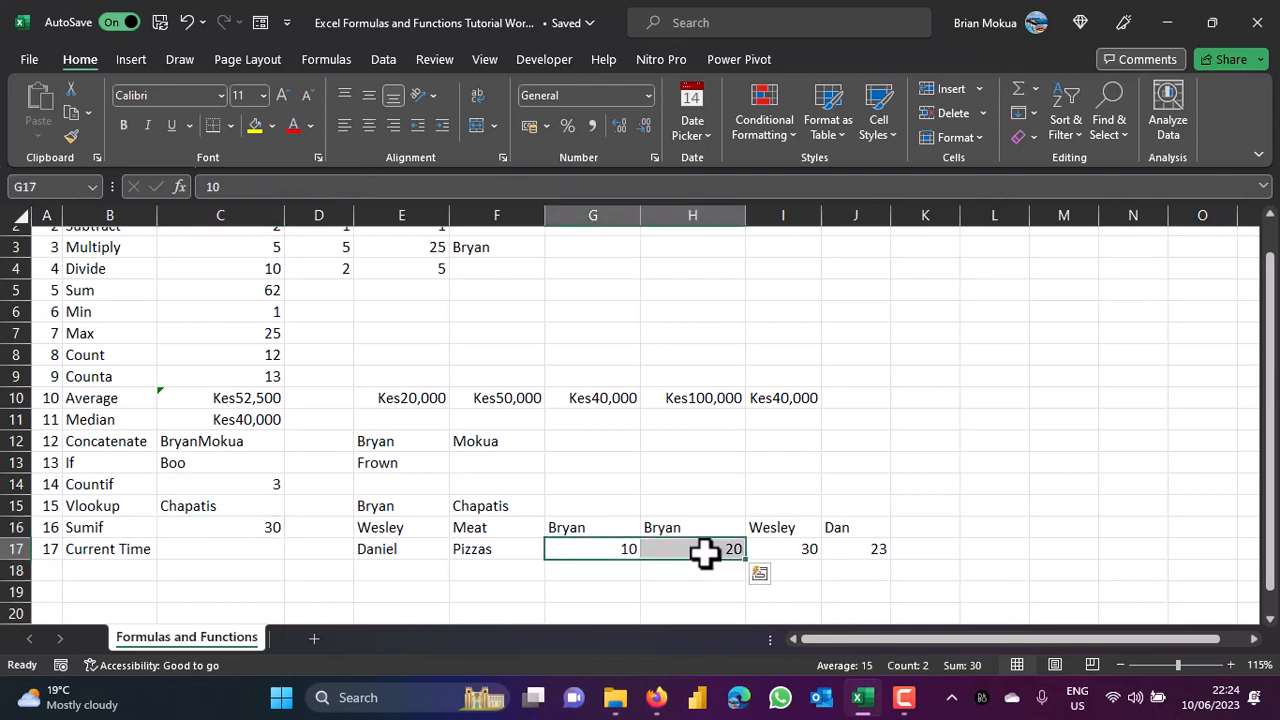
left_click(208, 546)
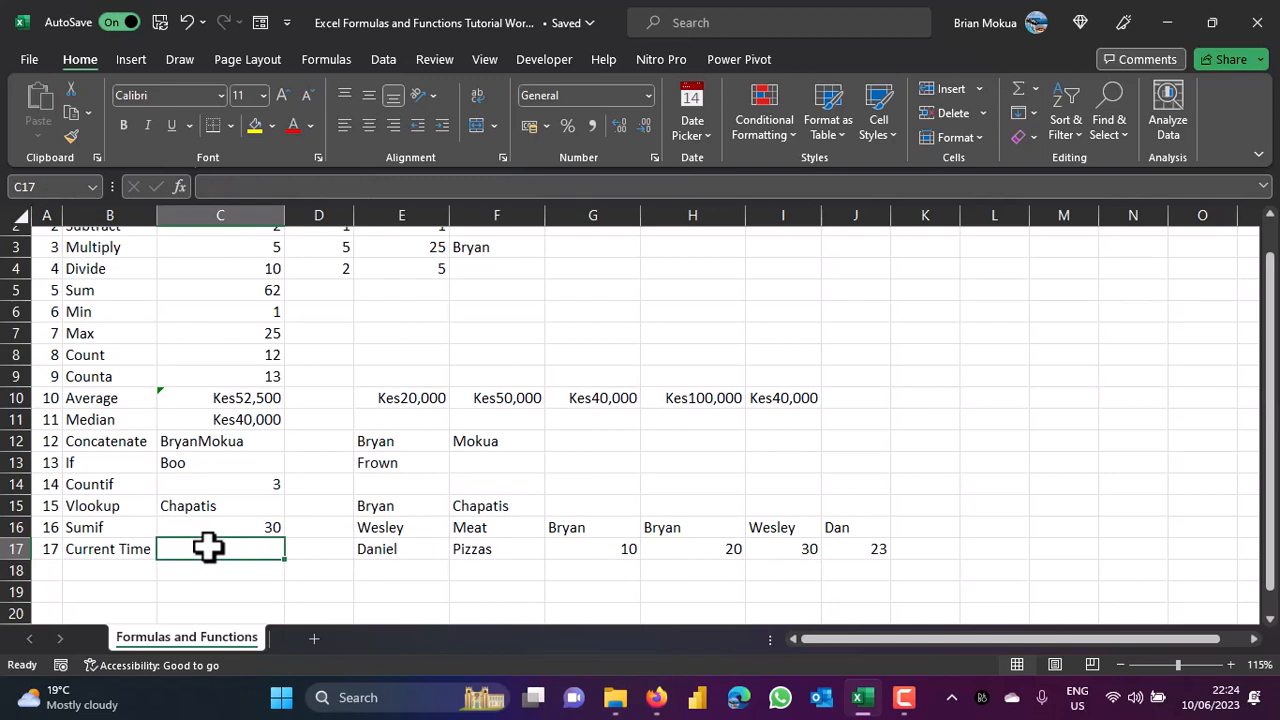
Enter =NOW() in C17 and autofit column C to show 10/06/2023 22:24.
type("=")
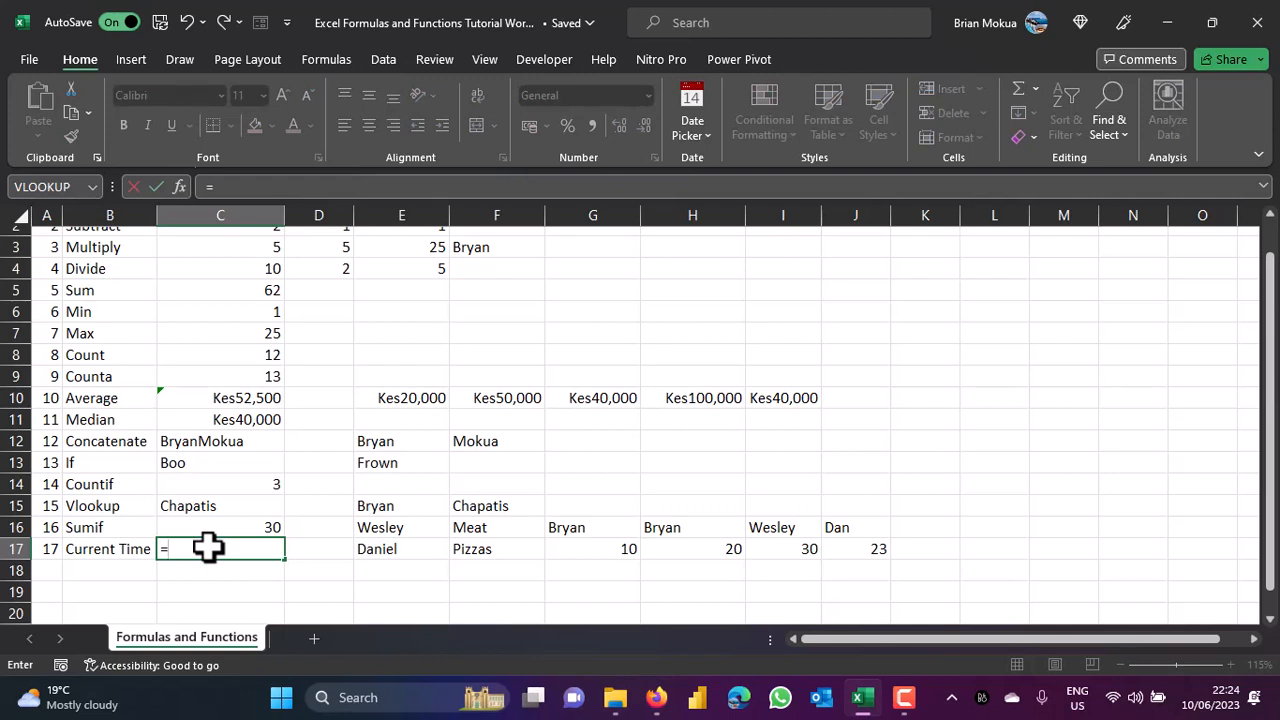
type("no")
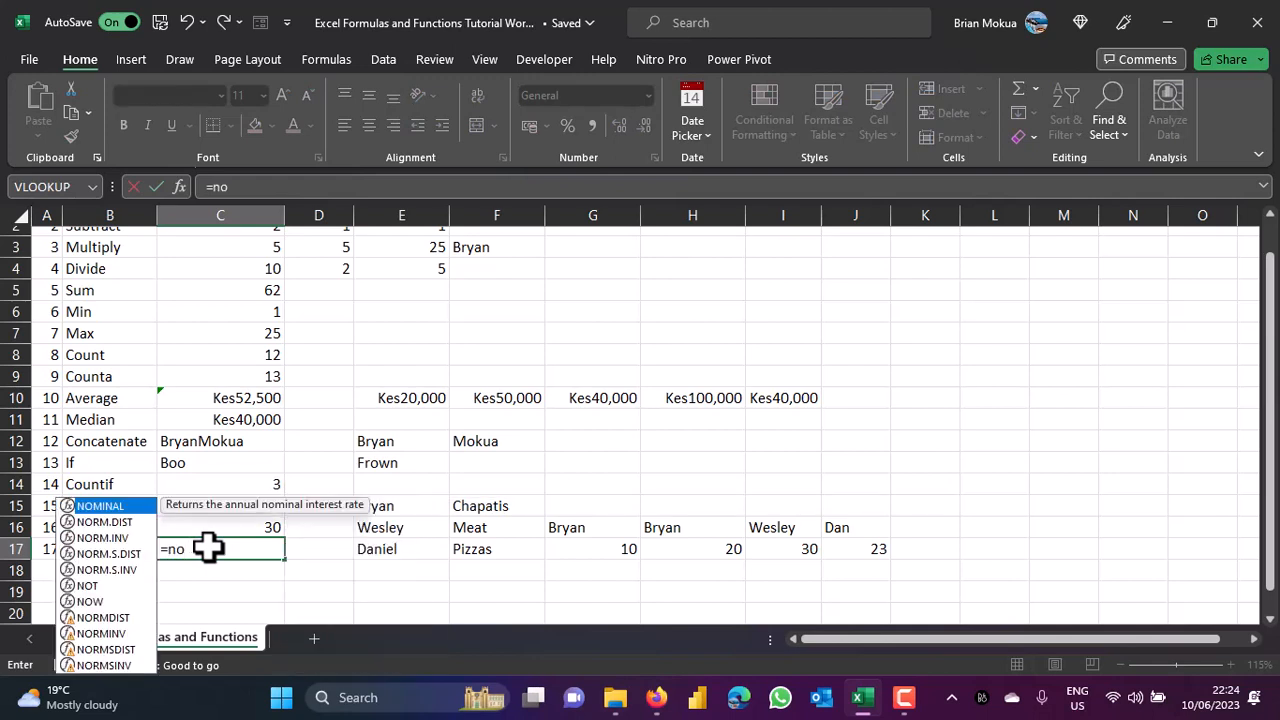
type("w")
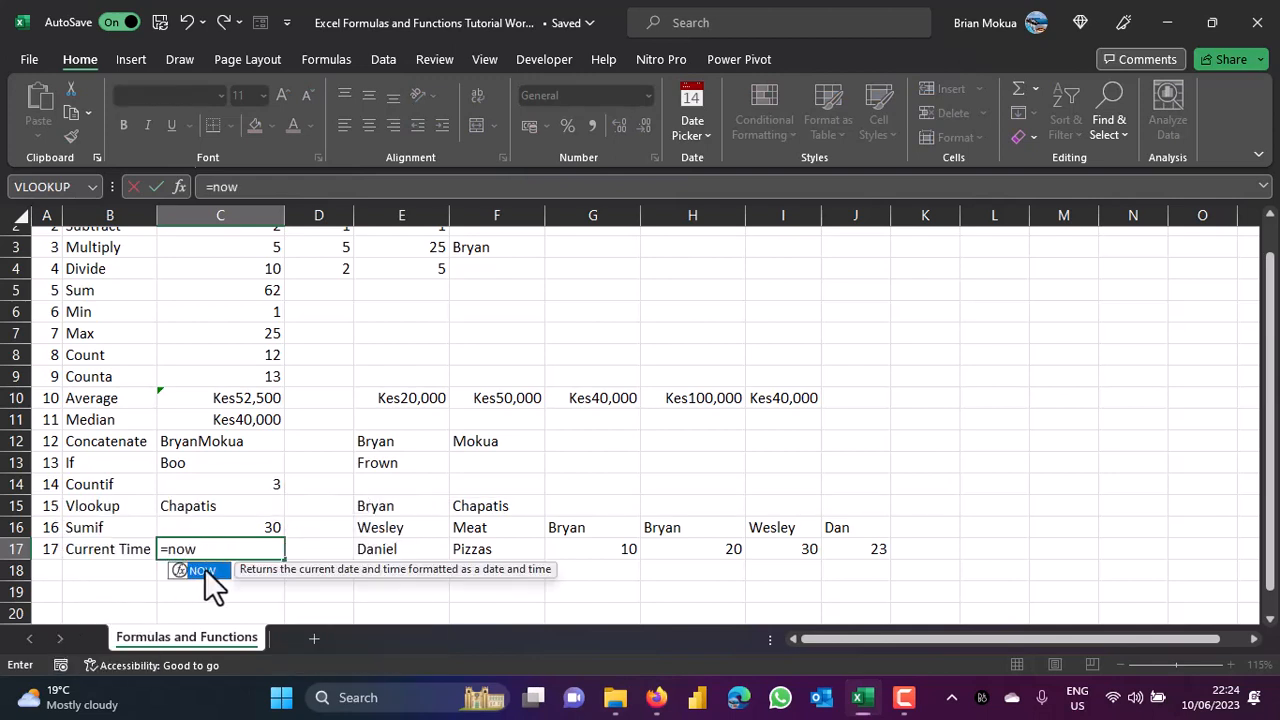
double_click(202, 569)
key("ctrl+Return")
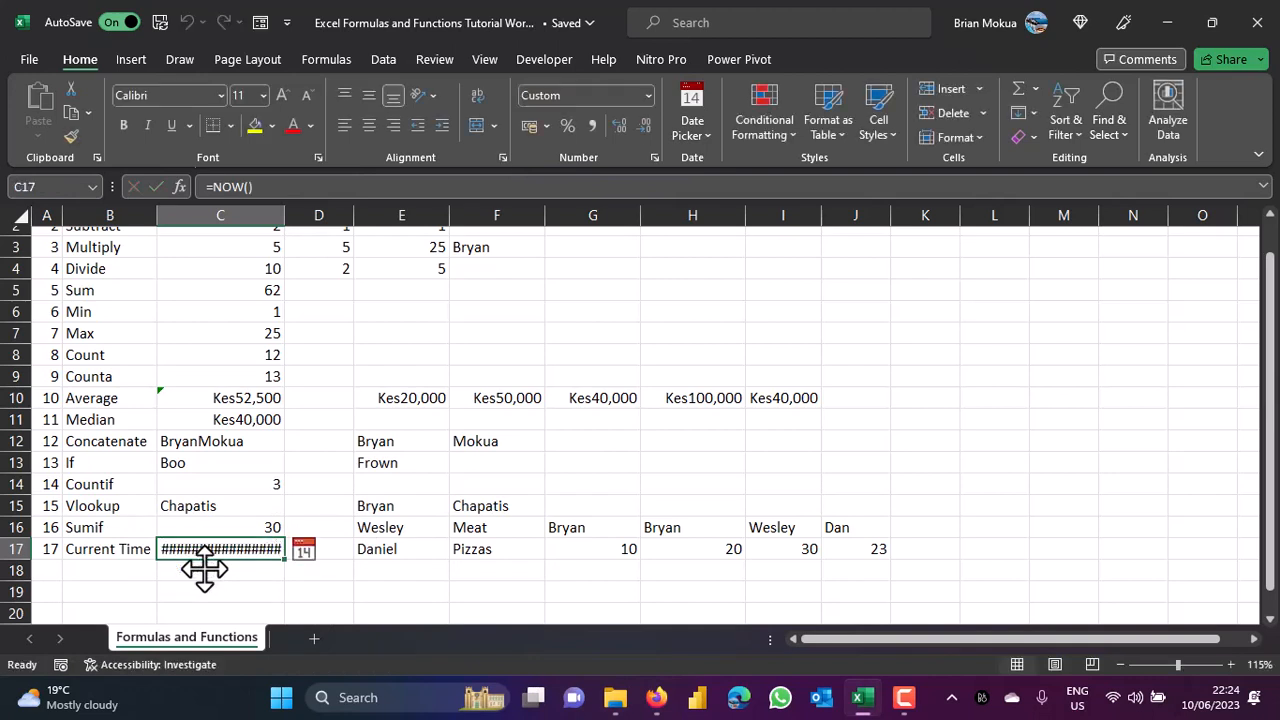
double_click(285, 215)
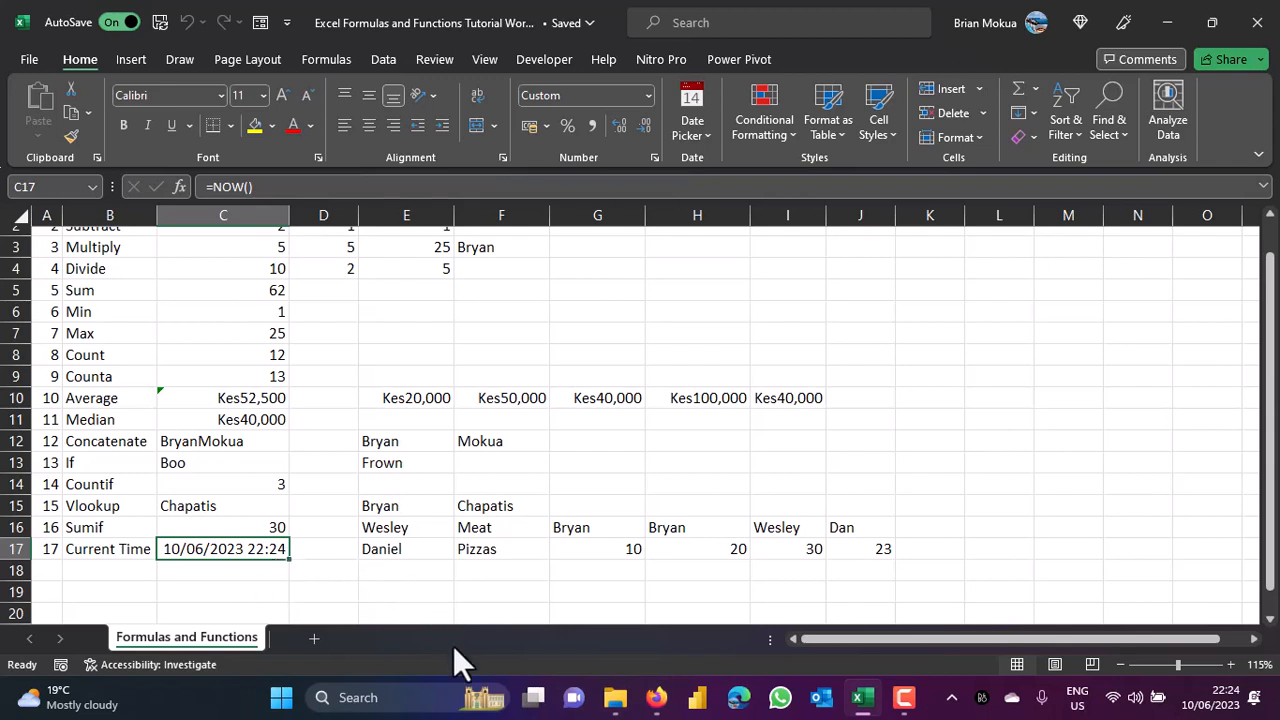
scroll(646, 376, "up", 1)
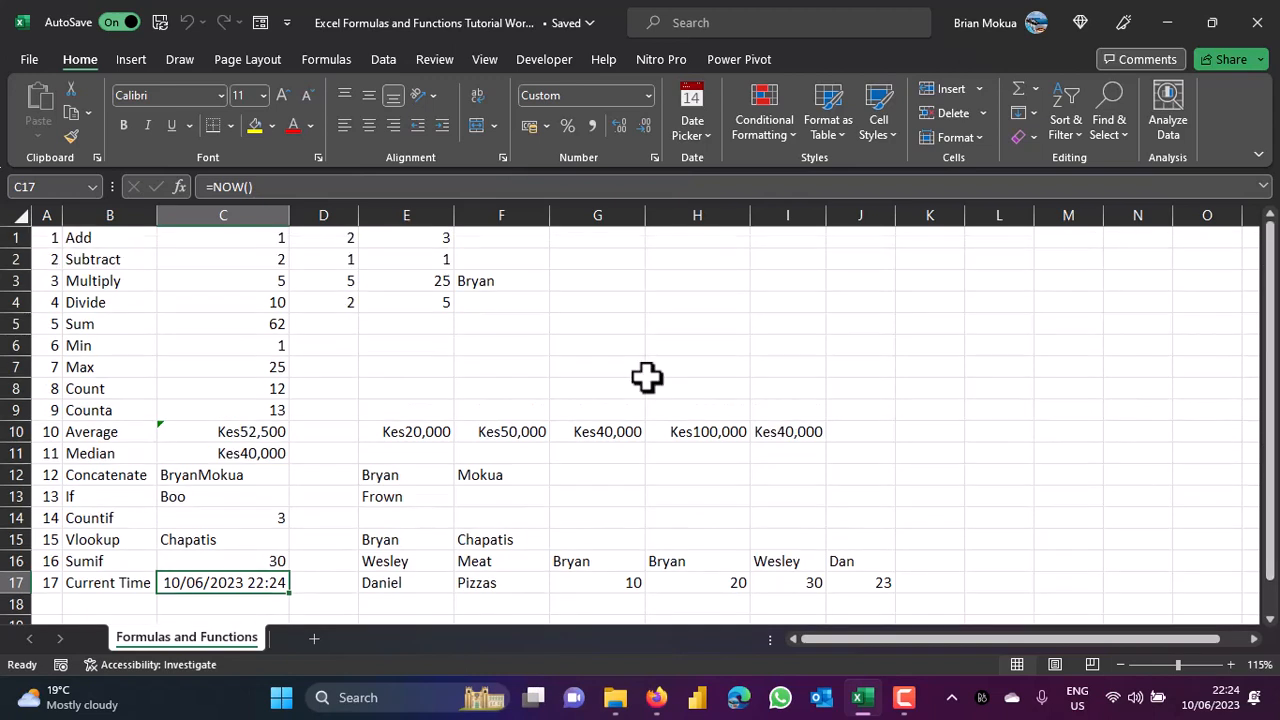